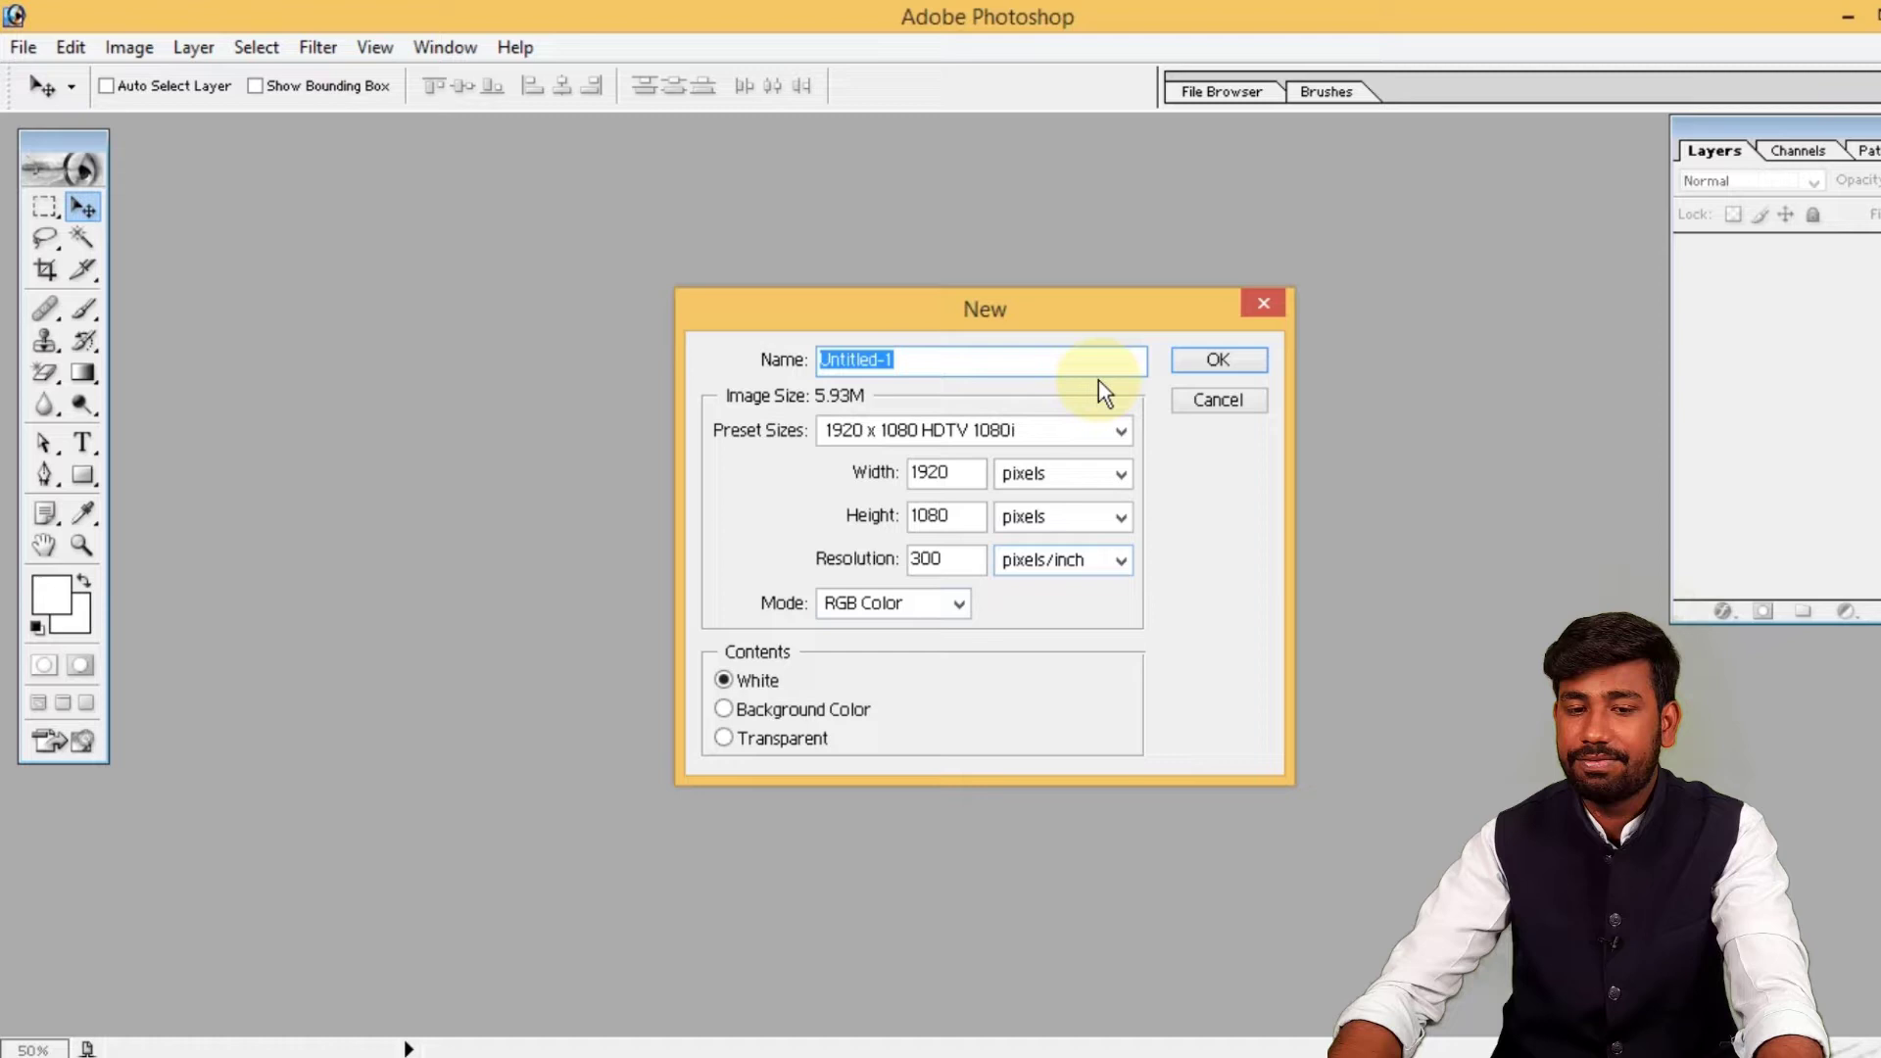
Create a white 1920 x 1080 pixel RGB document at 300 pixels/inch and convert its background into the regular layer Layer 0
{"action": "left_click", "coordinate": [1215, 360]}
{"action": "double_click", "coordinate": [887, 143]}
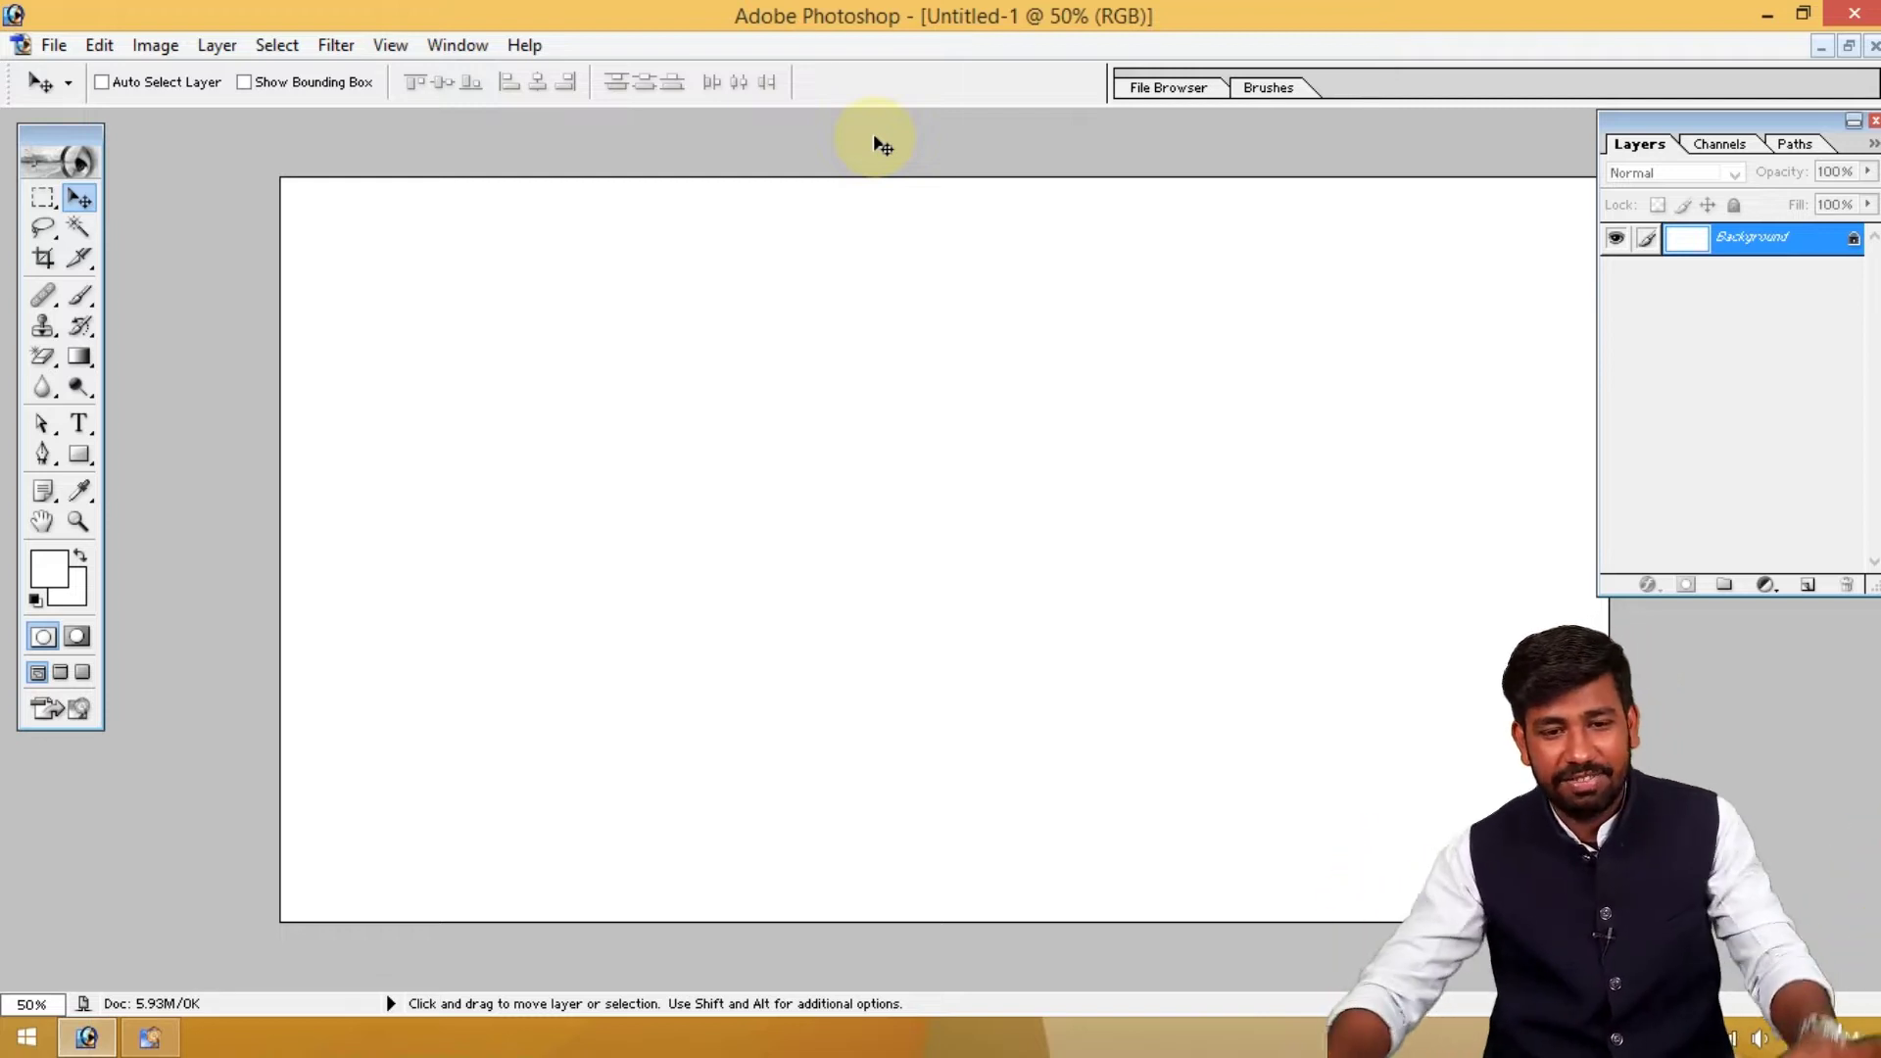
{"action": "left_click", "coordinate": [1770, 248]}
{"action": "left_click", "coordinate": [1769, 248]}
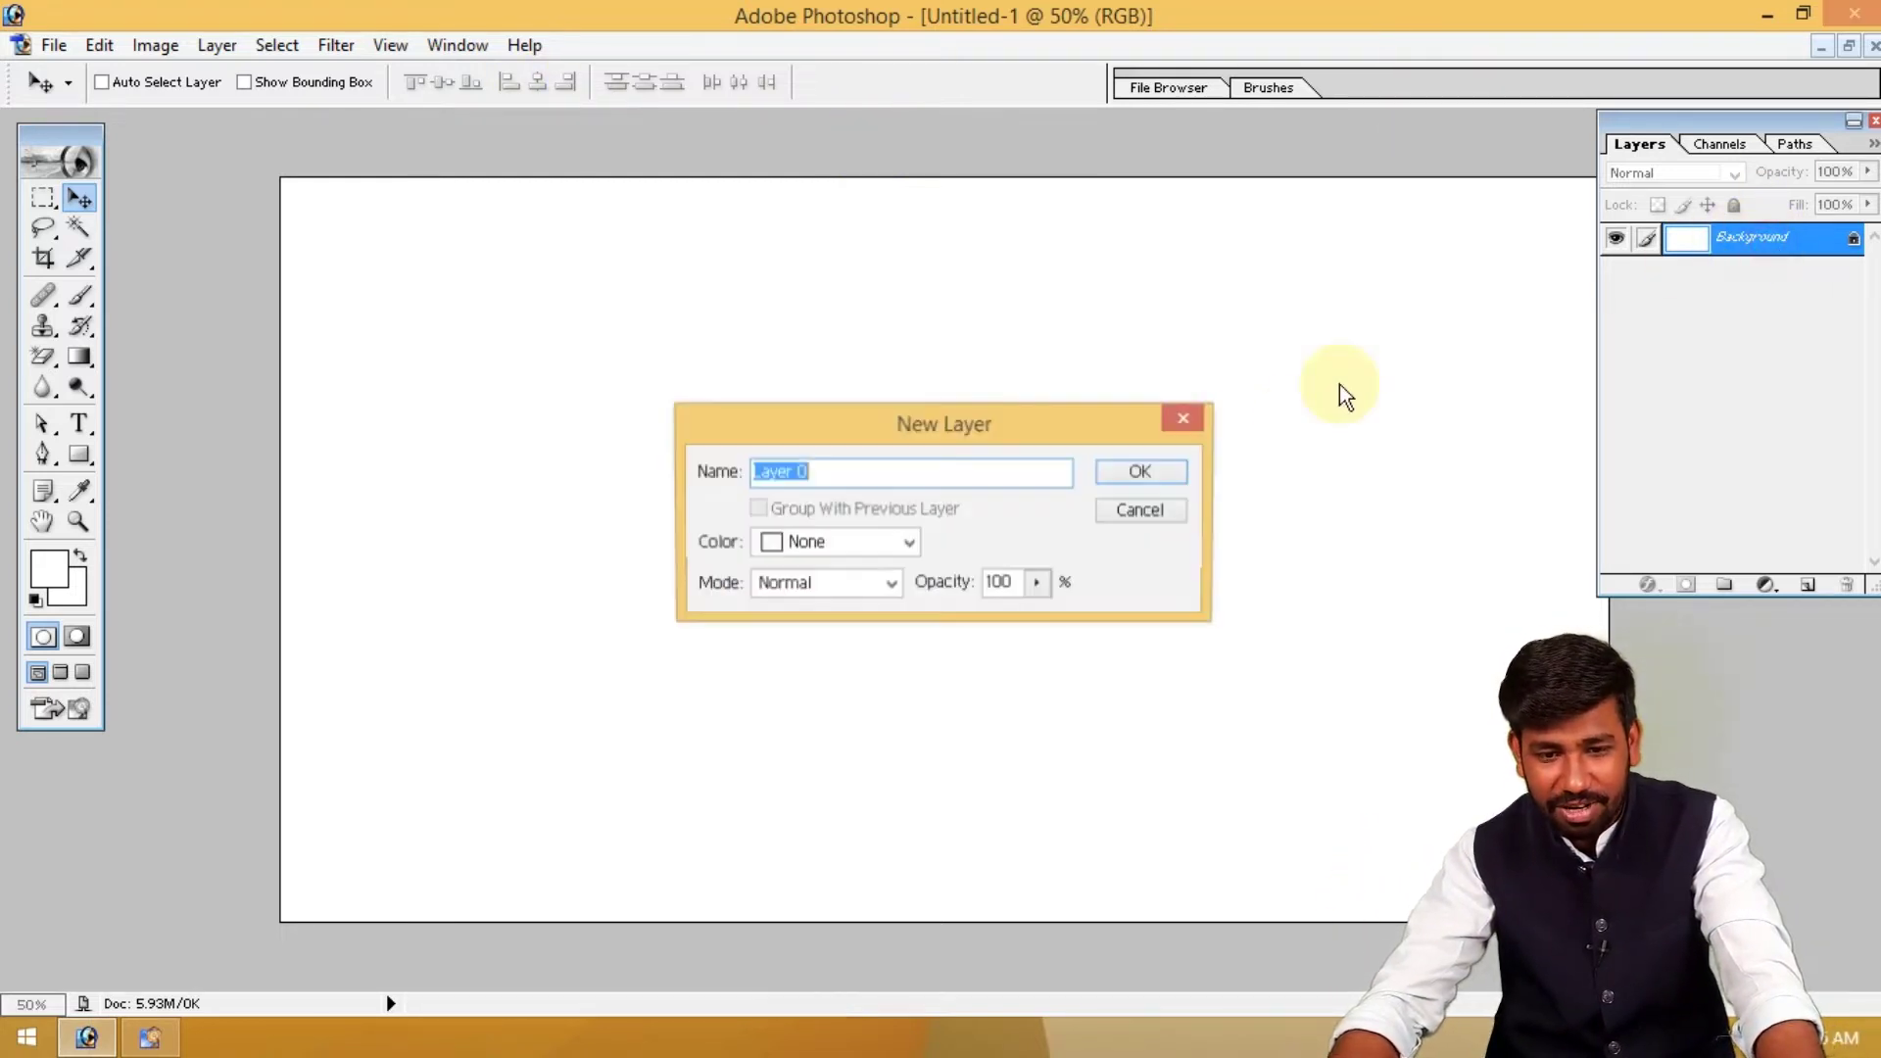
{"action": "left_click", "coordinate": [1167, 479]}
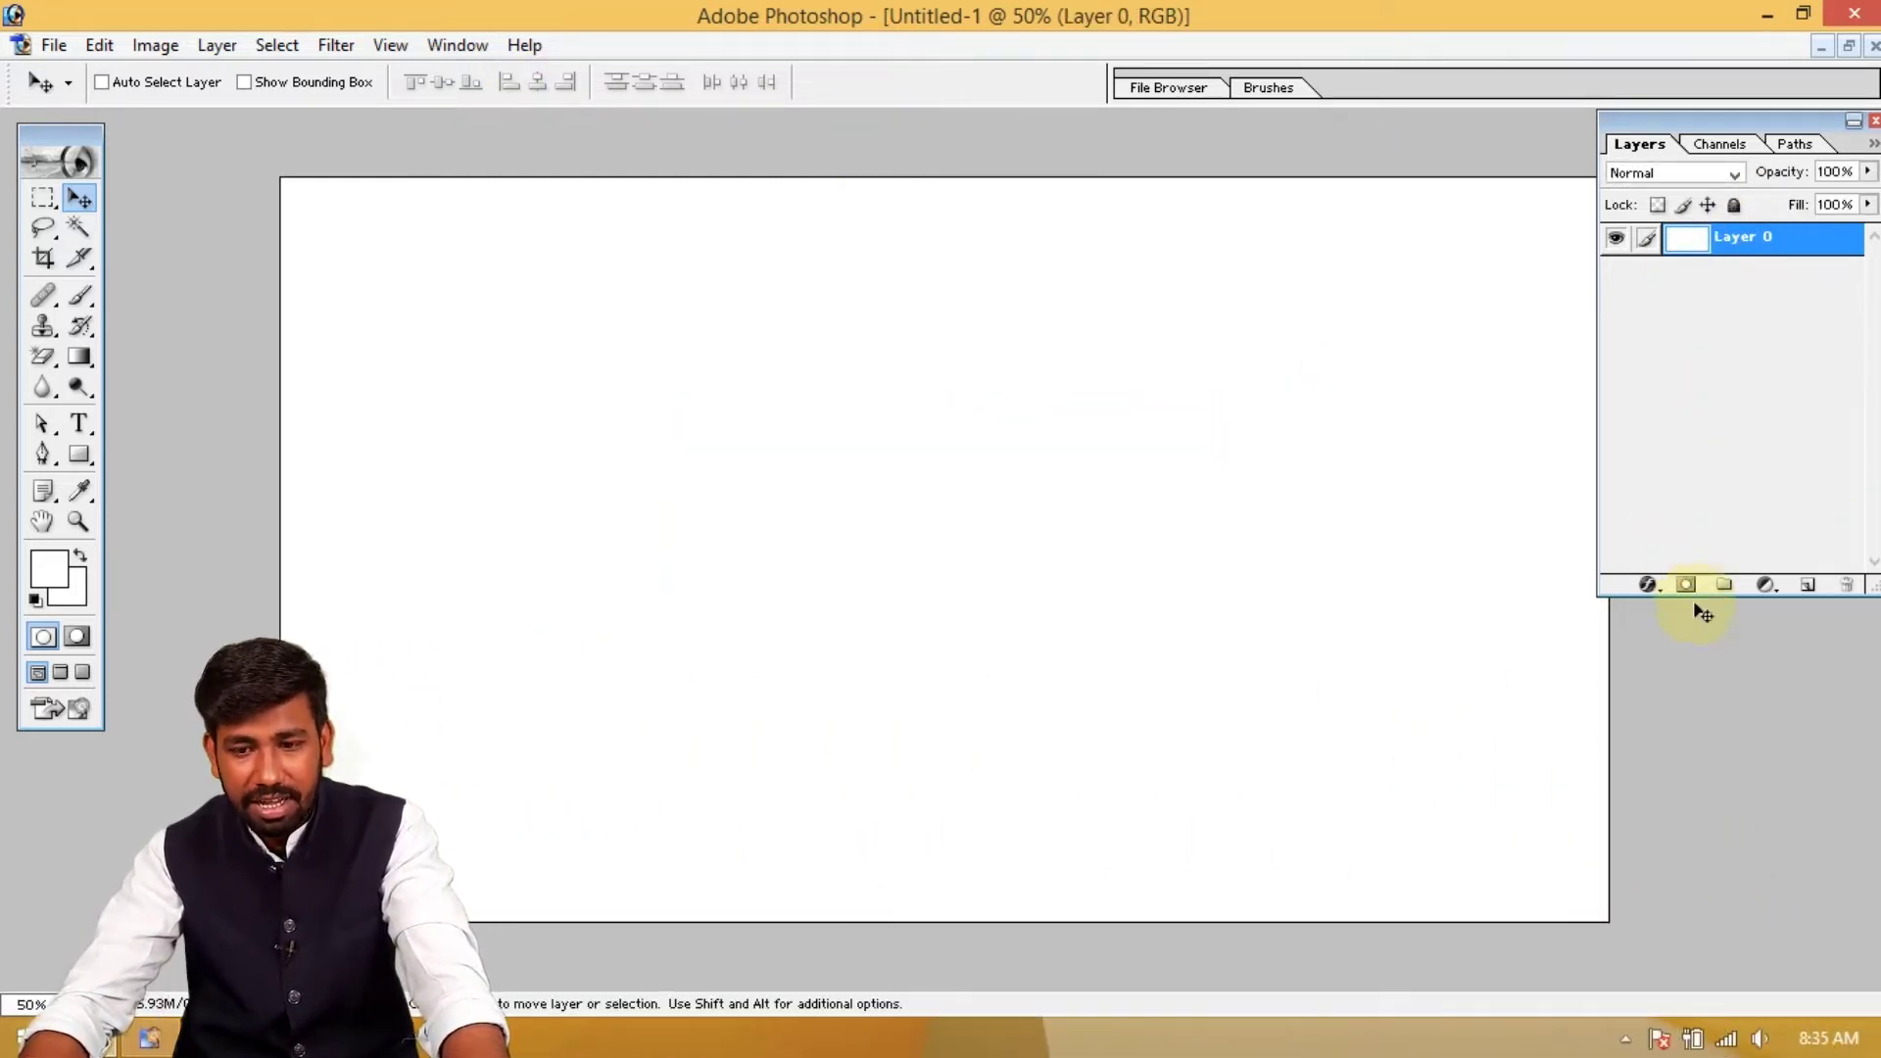
Add a linear Gradient Overlay to Layer 0, running from teal 07BCBE to white
{"action": "left_click", "coordinate": [1648, 584]}
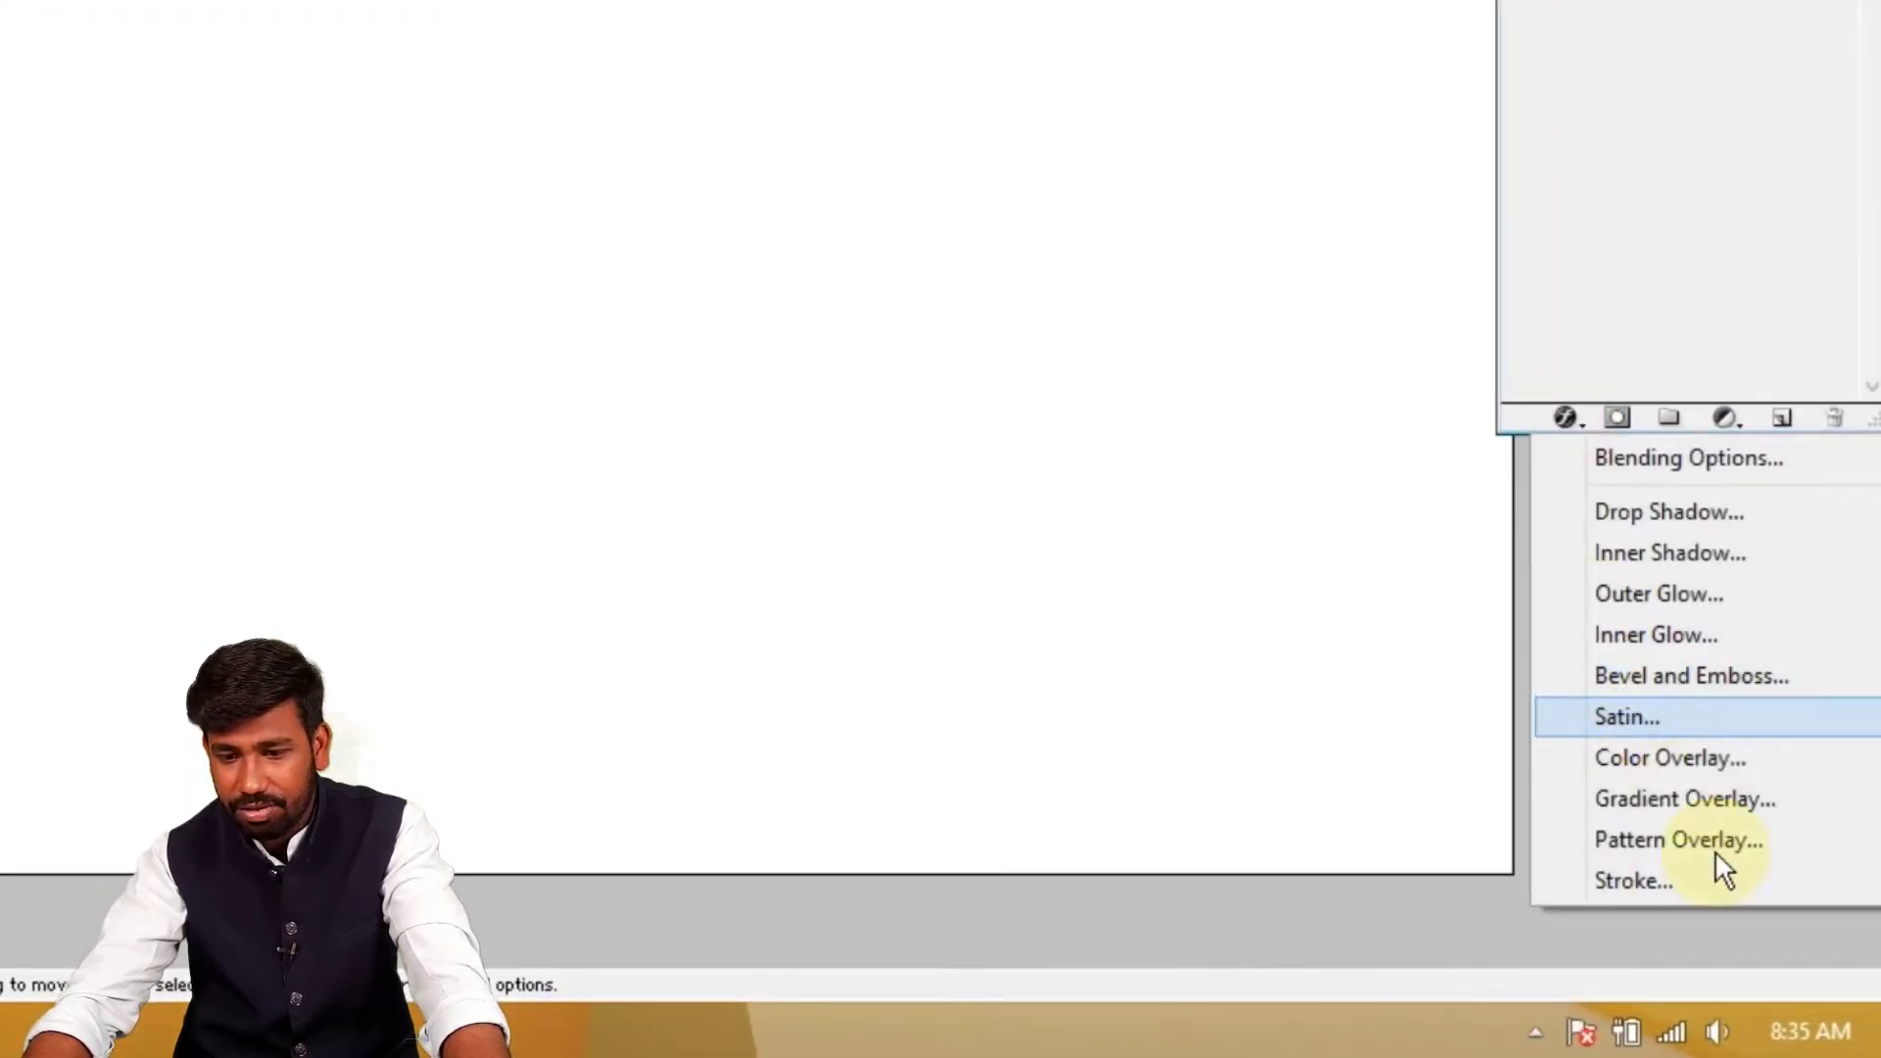
{"action": "left_click", "coordinate": [1705, 798]}
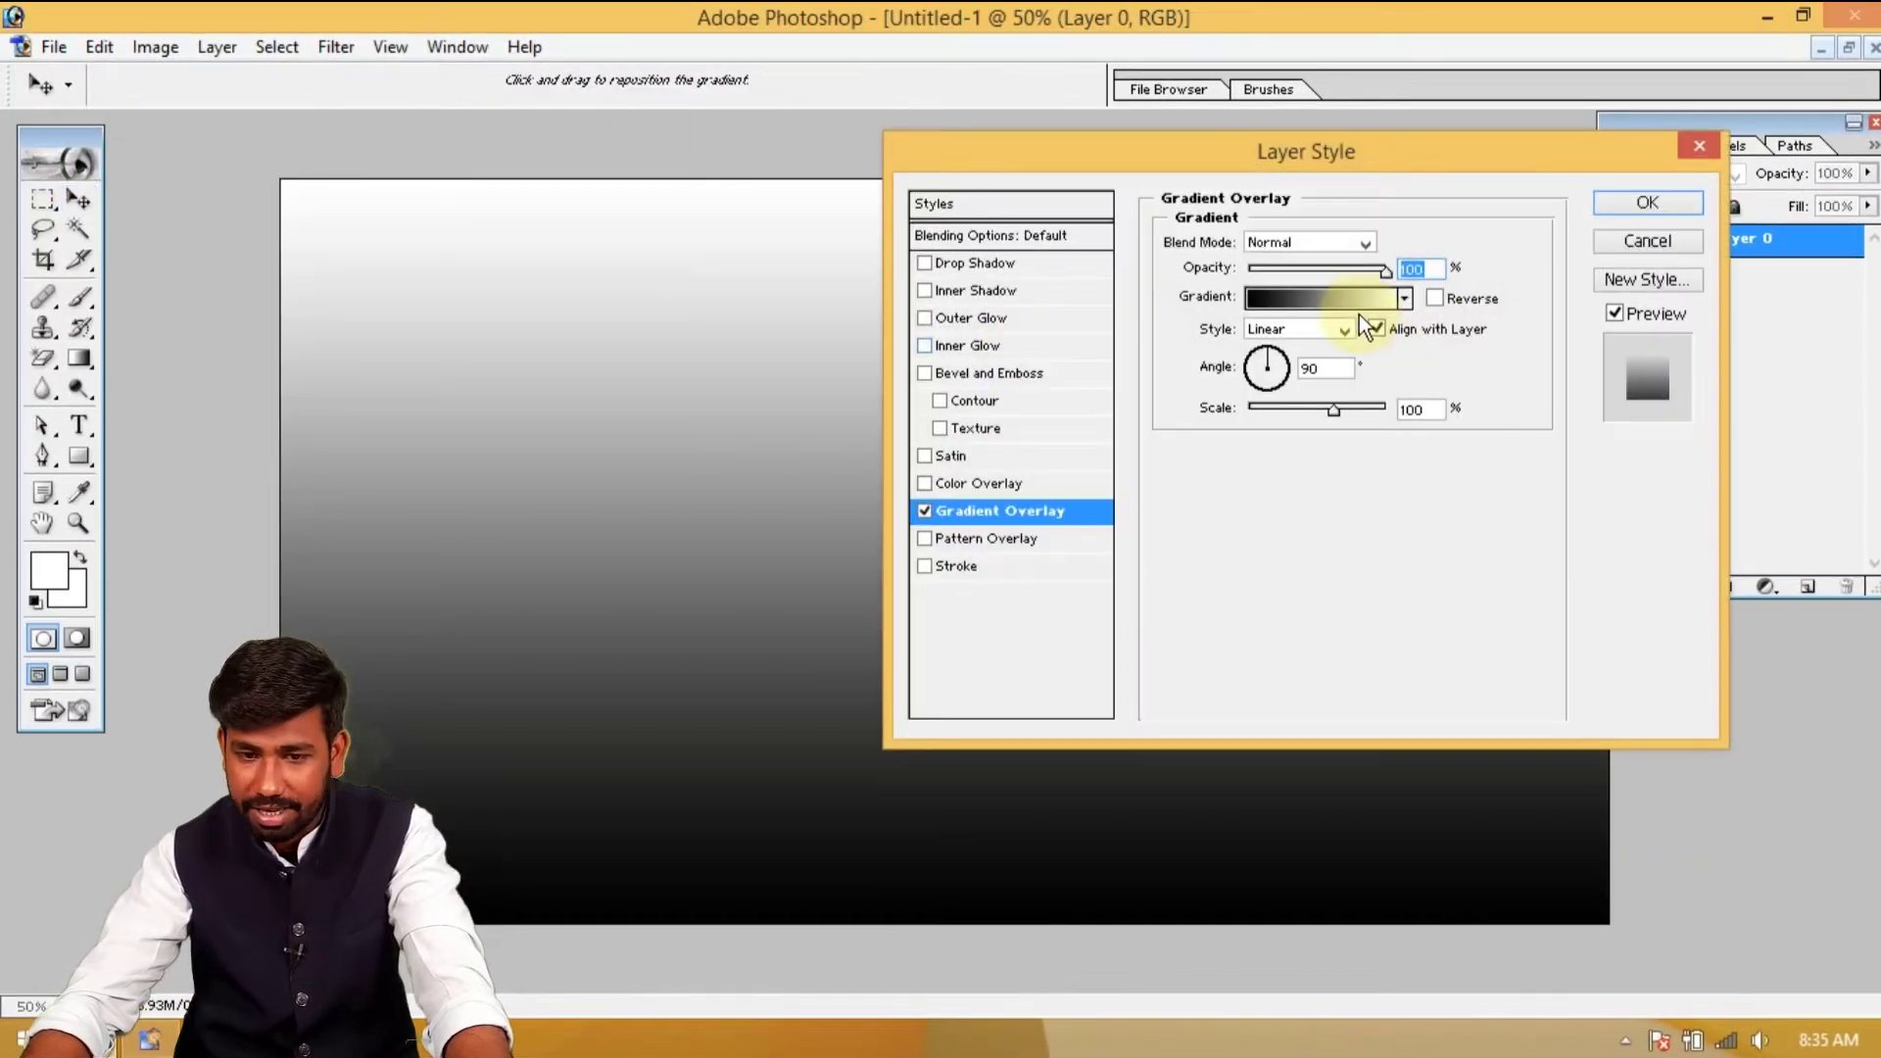
{"action": "left_click", "coordinate": [1358, 300]}
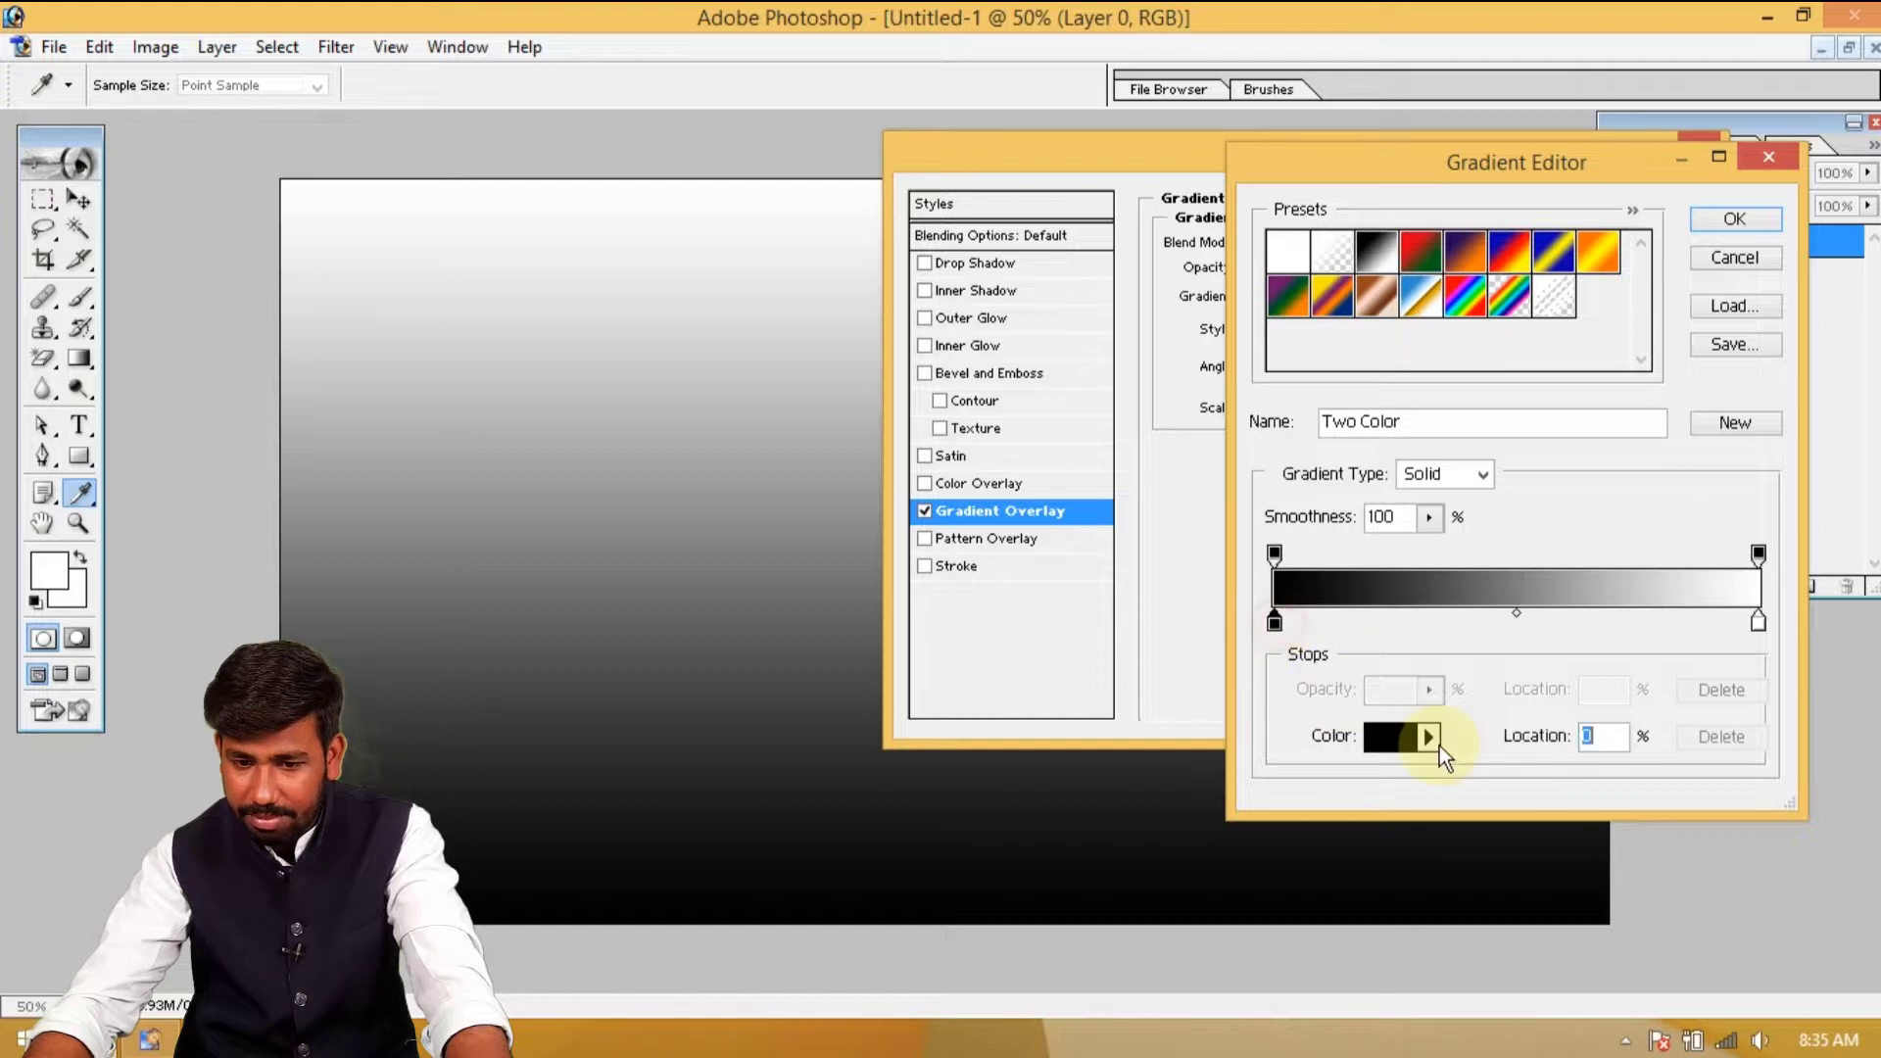
{"action": "left_click", "coordinate": [1013, 527]}
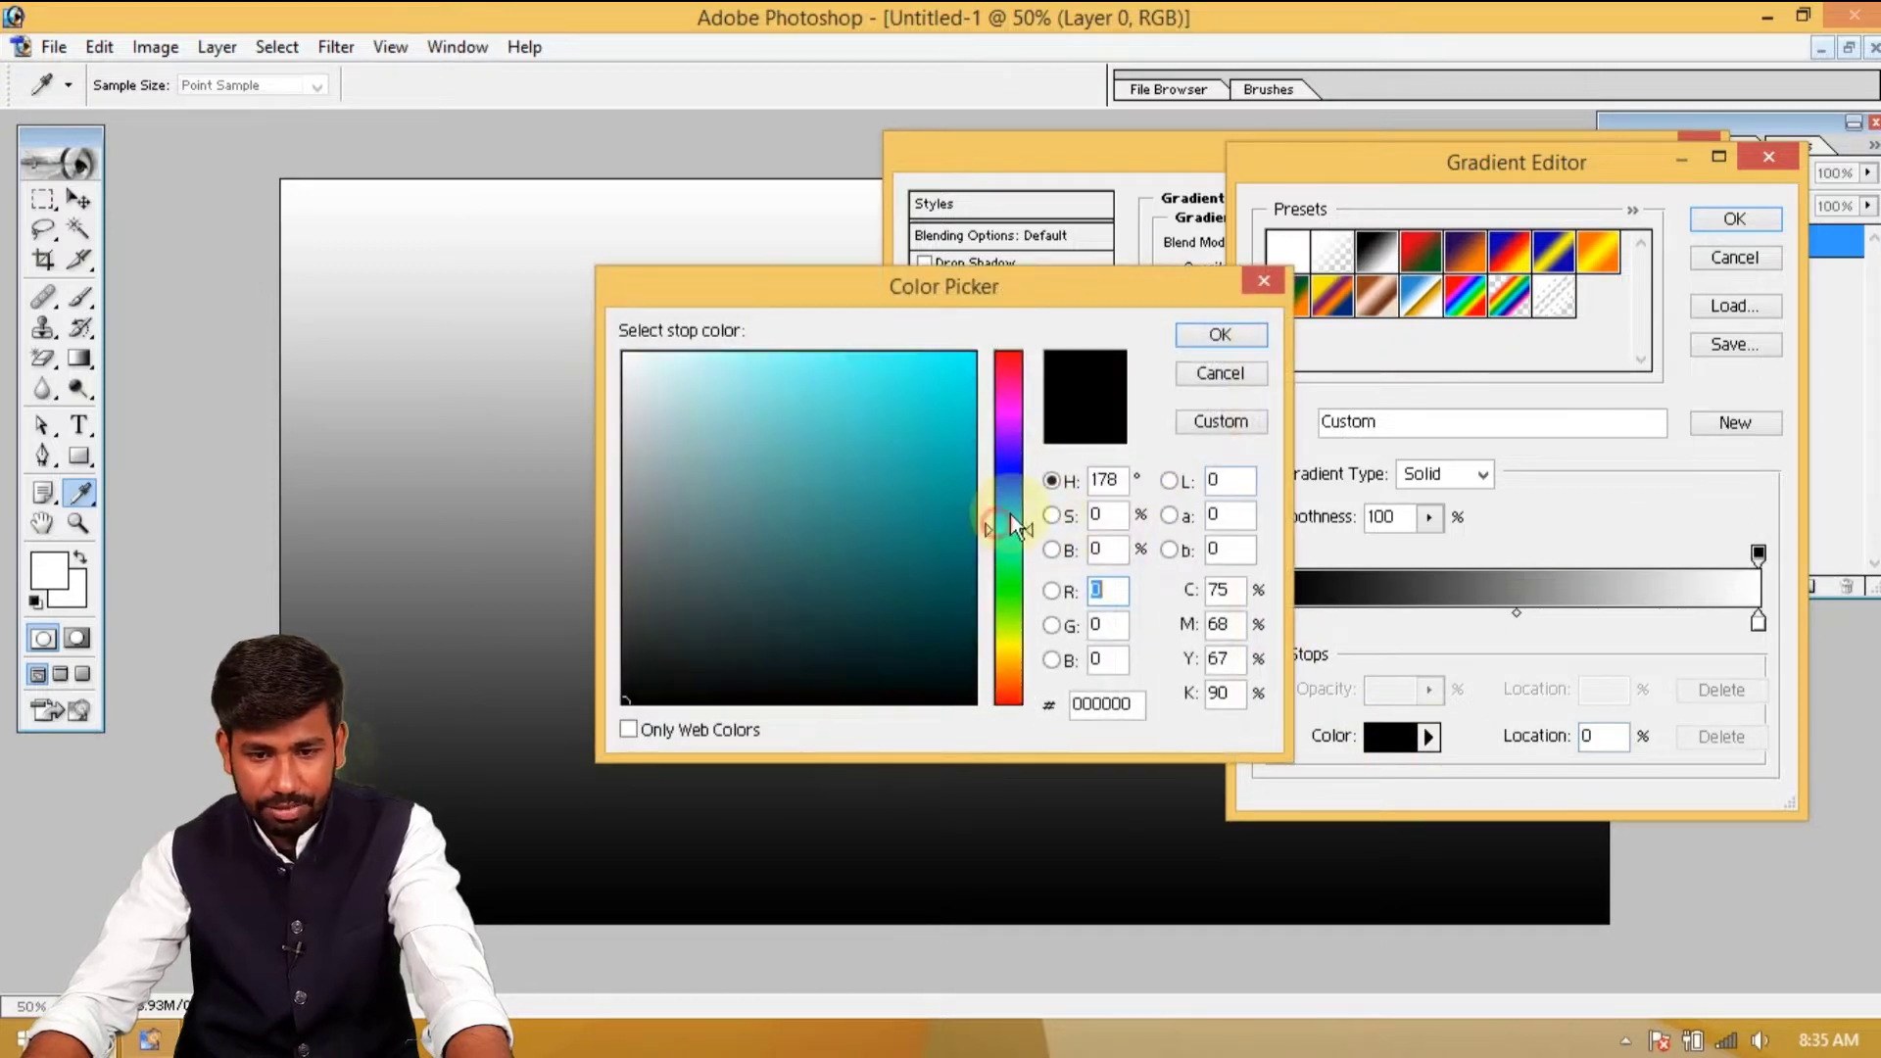
{"action": "left_click", "coordinate": [971, 381]}
{"action": "left_click", "coordinate": [963, 442]}
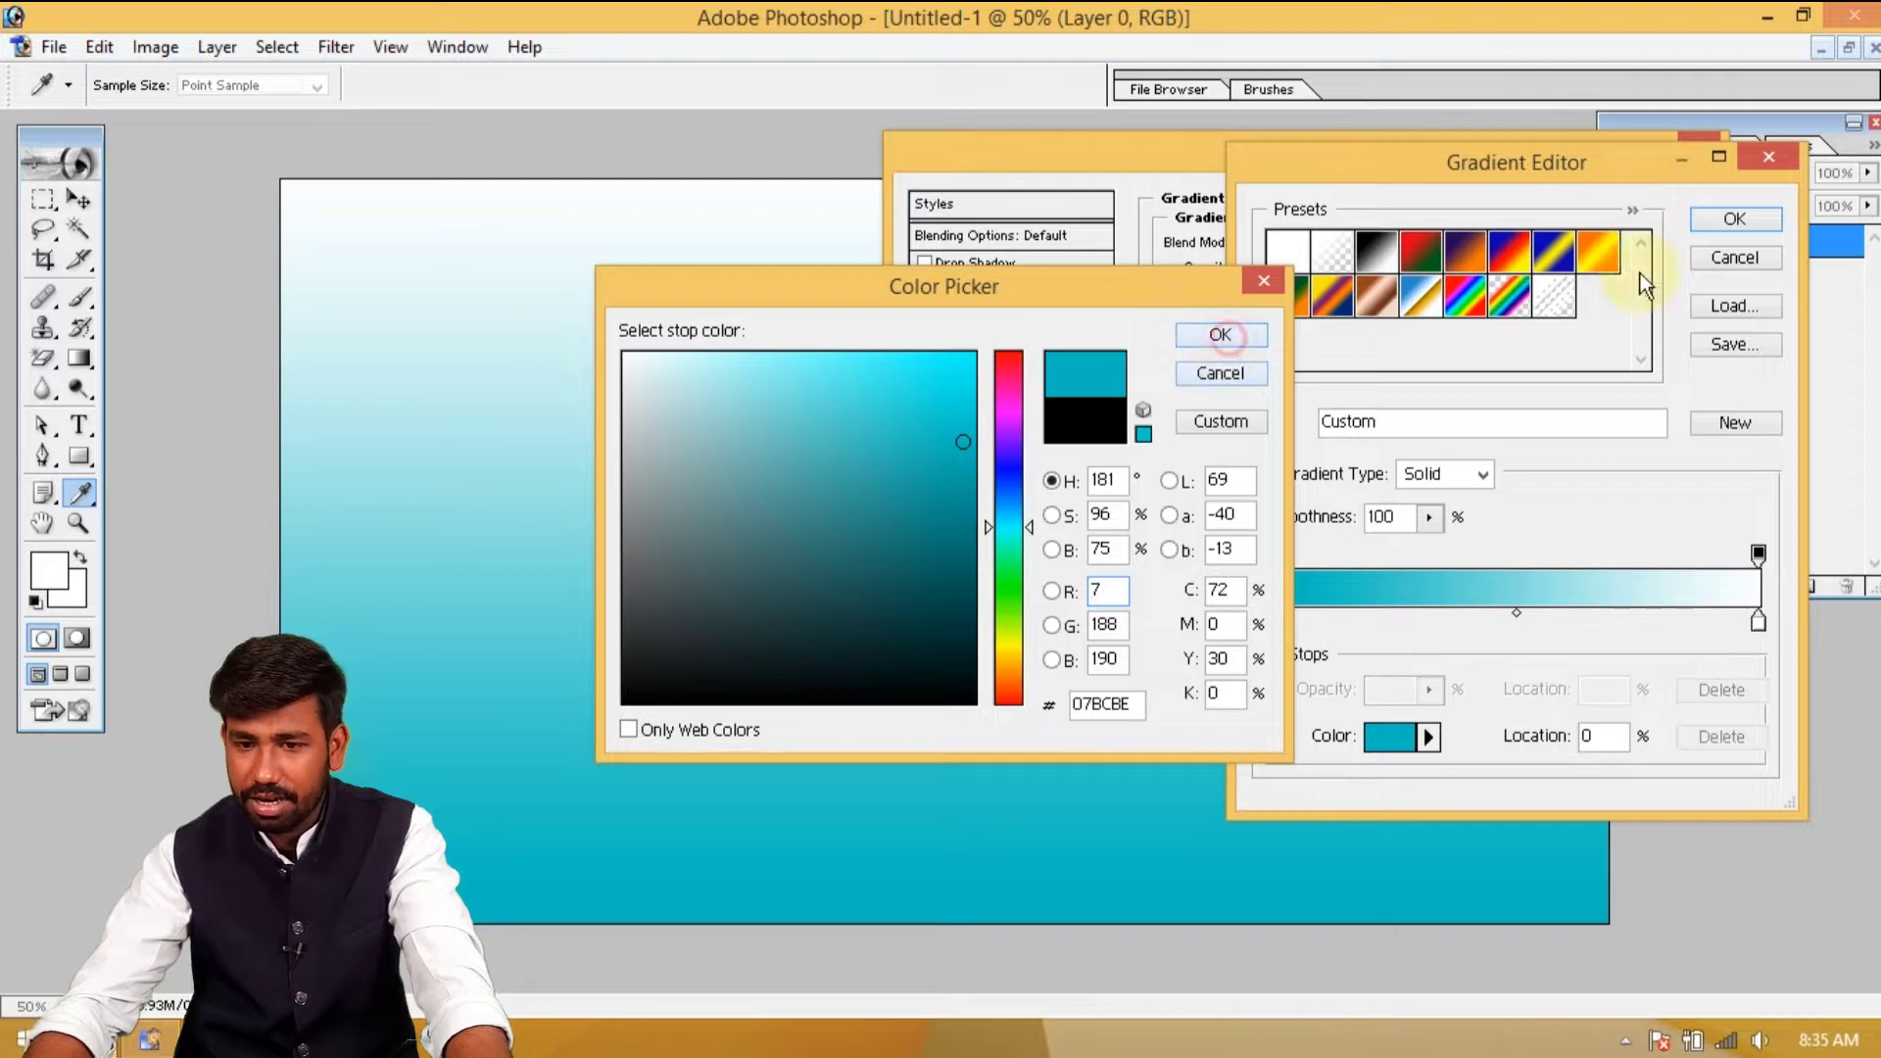
{"action": "left_click", "coordinate": [1735, 220]}
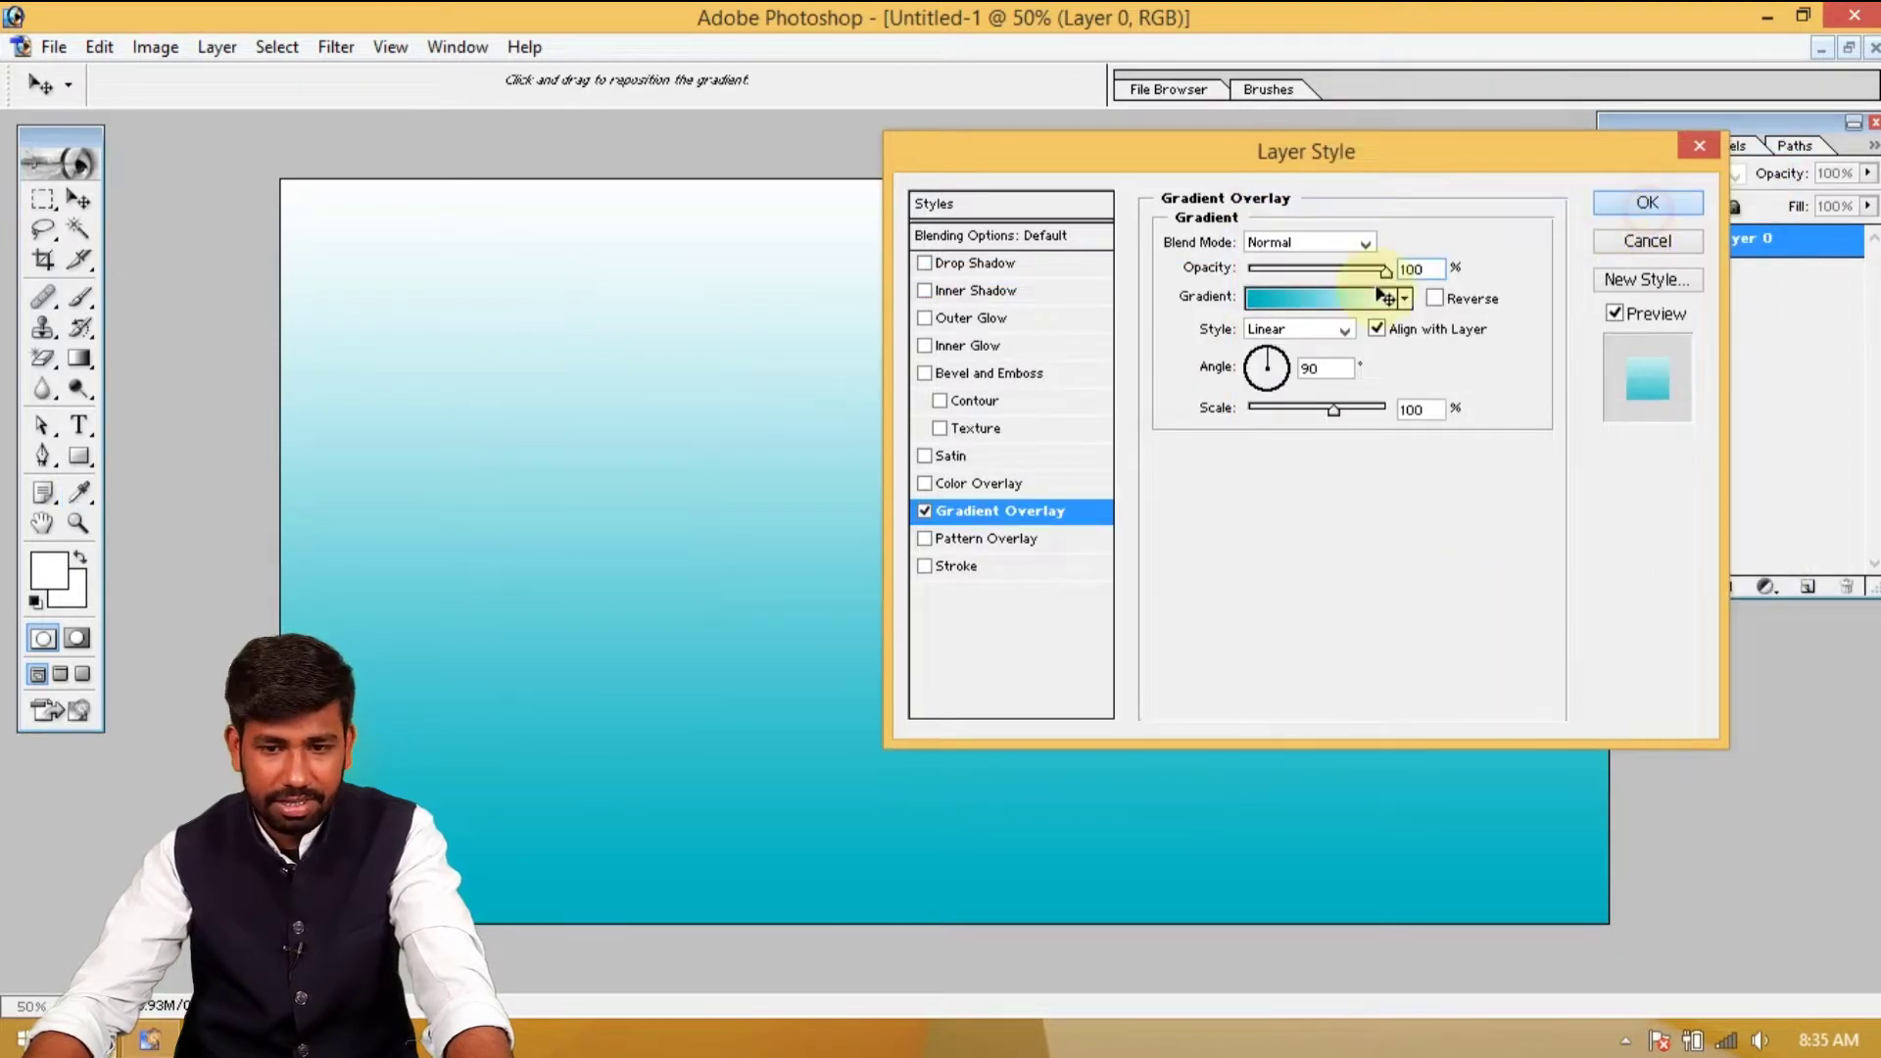
{"action": "key", "text": "Return"}
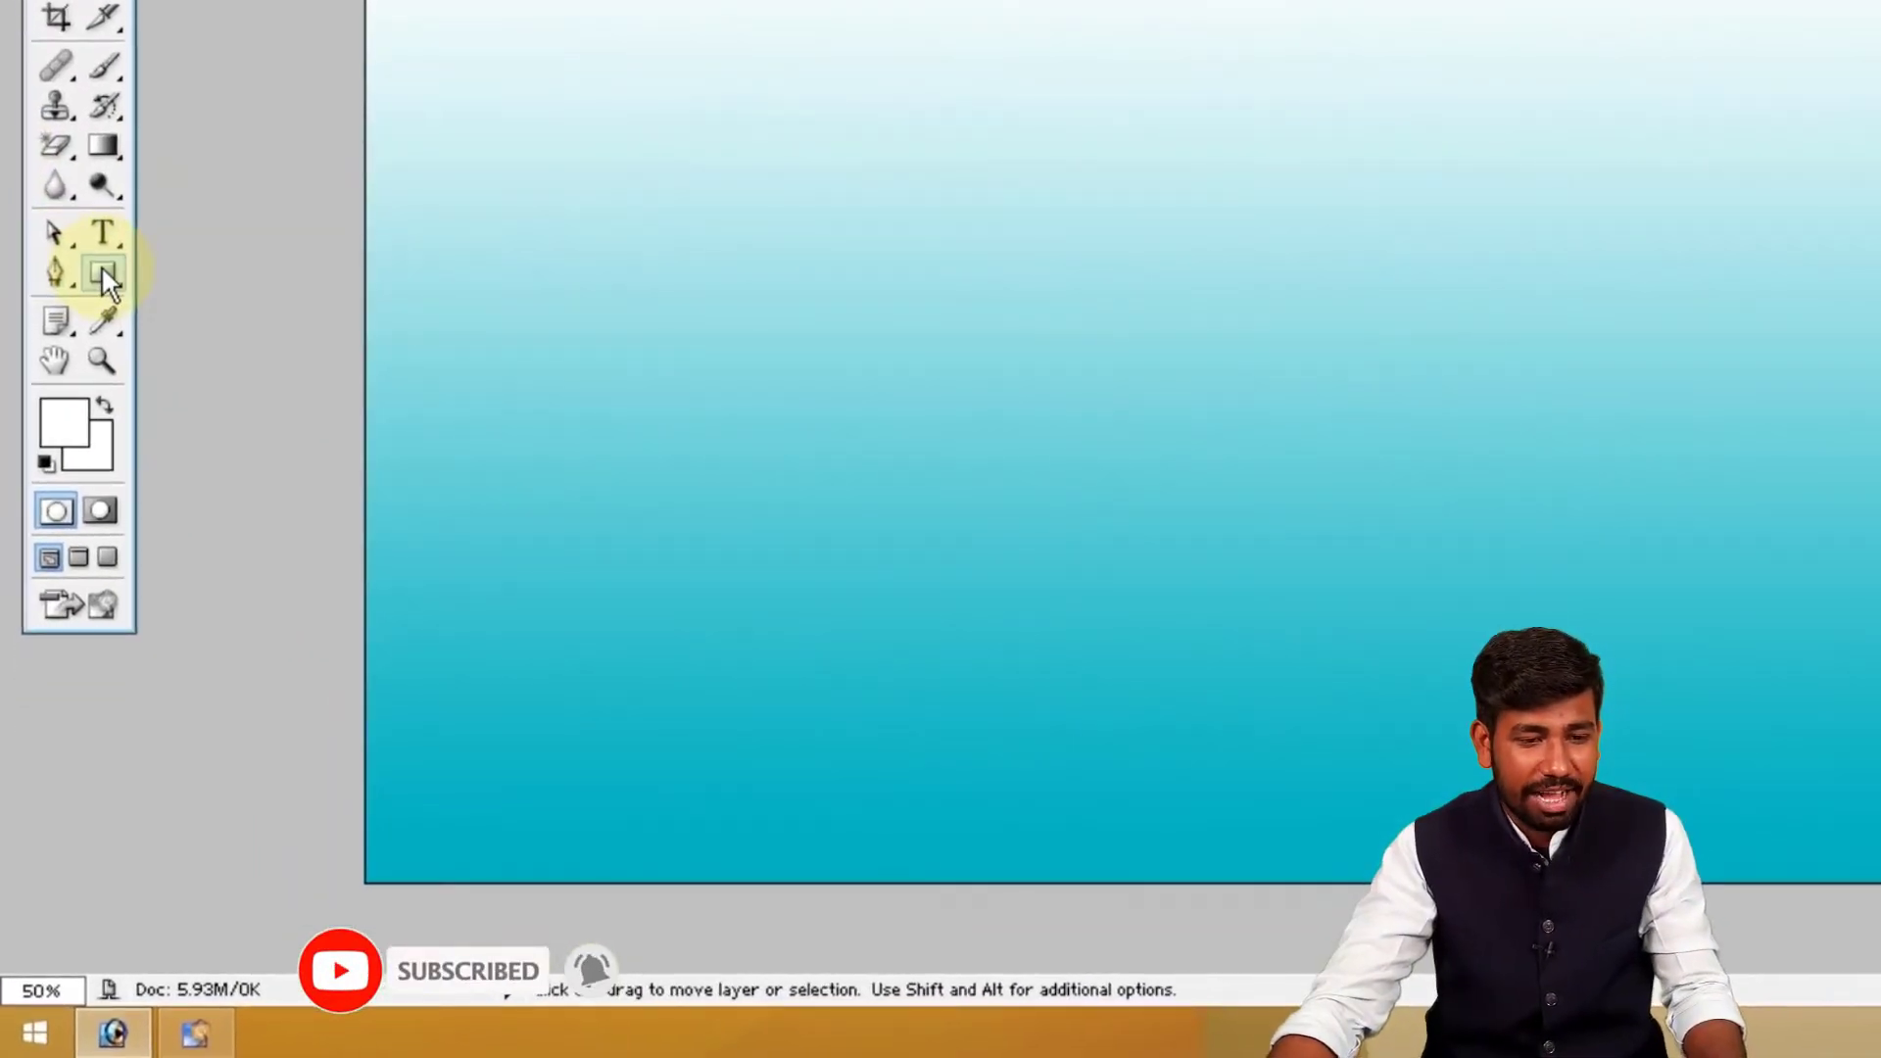
Activate the Custom Shape tool, append the All shape set to the shape library, and enlarge the shape picker
{"action": "left_click", "coordinate": [98, 261]}
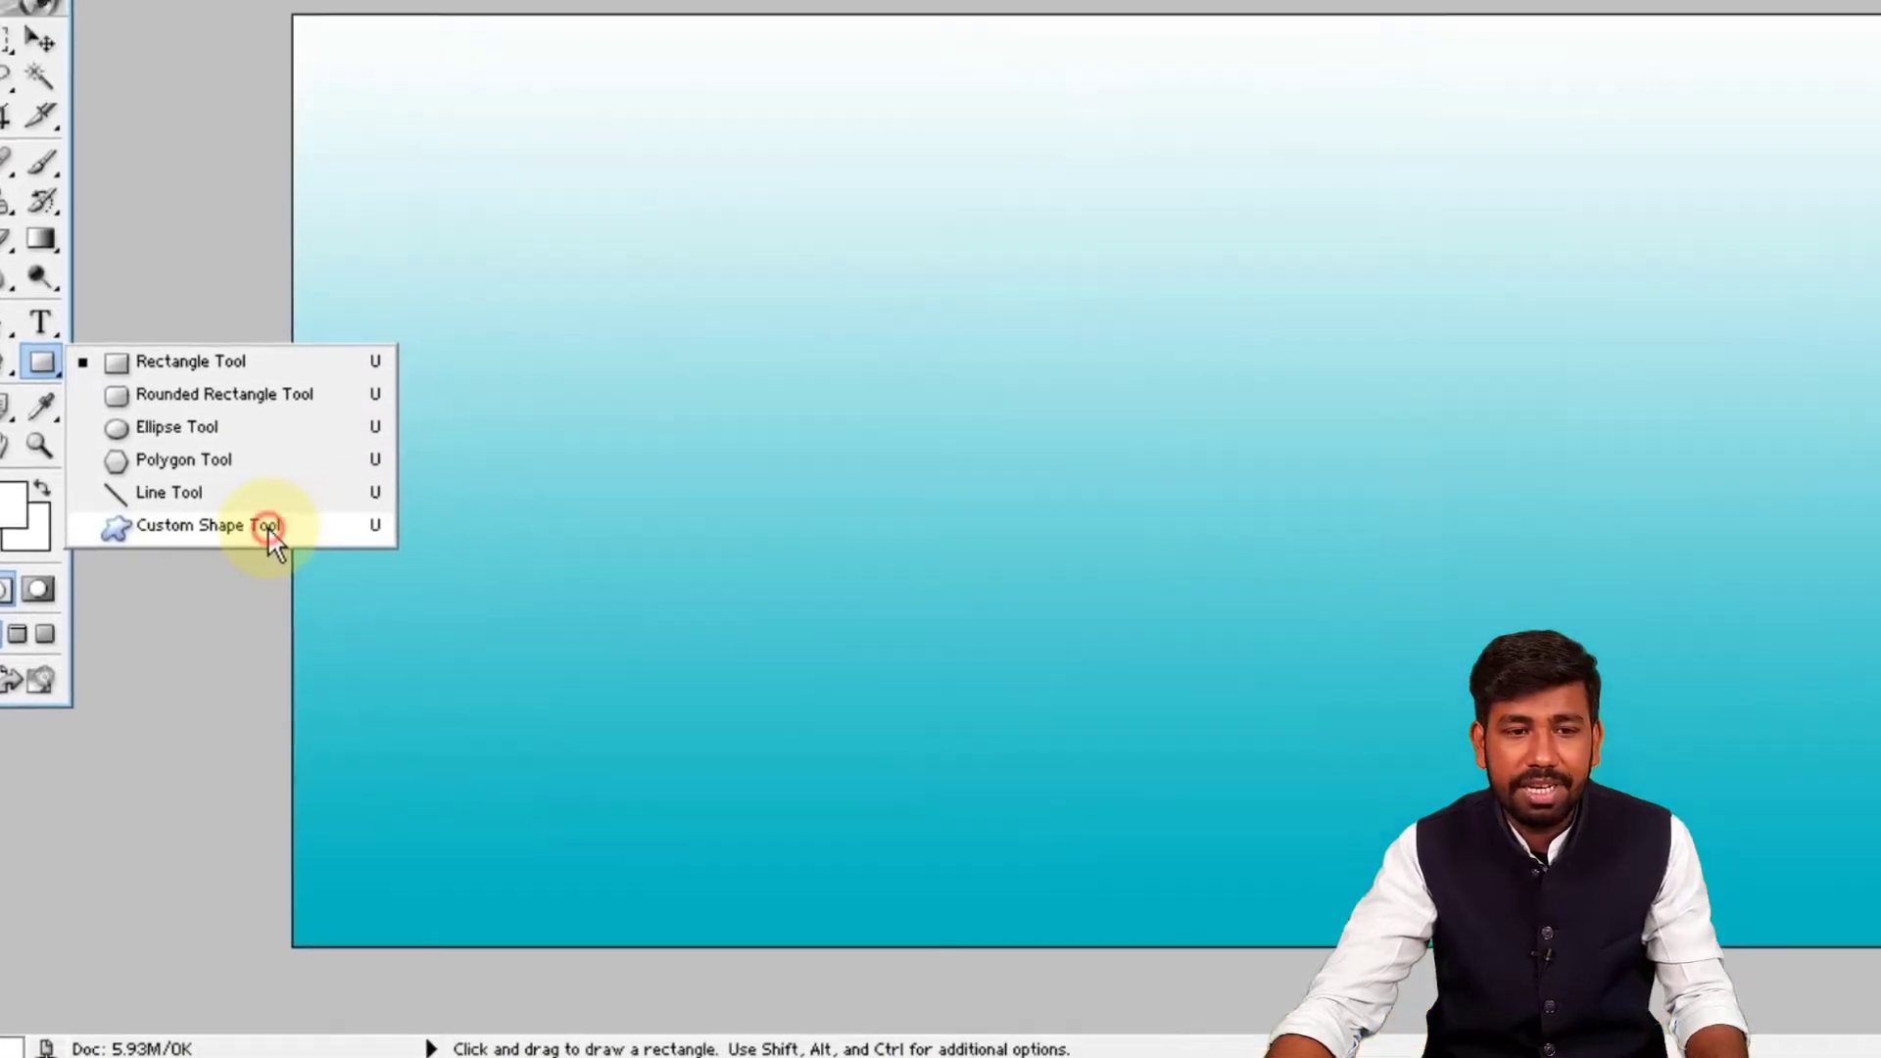
{"action": "left_click", "coordinate": [350, 447]}
{"action": "left_click", "coordinate": [504, 127]}
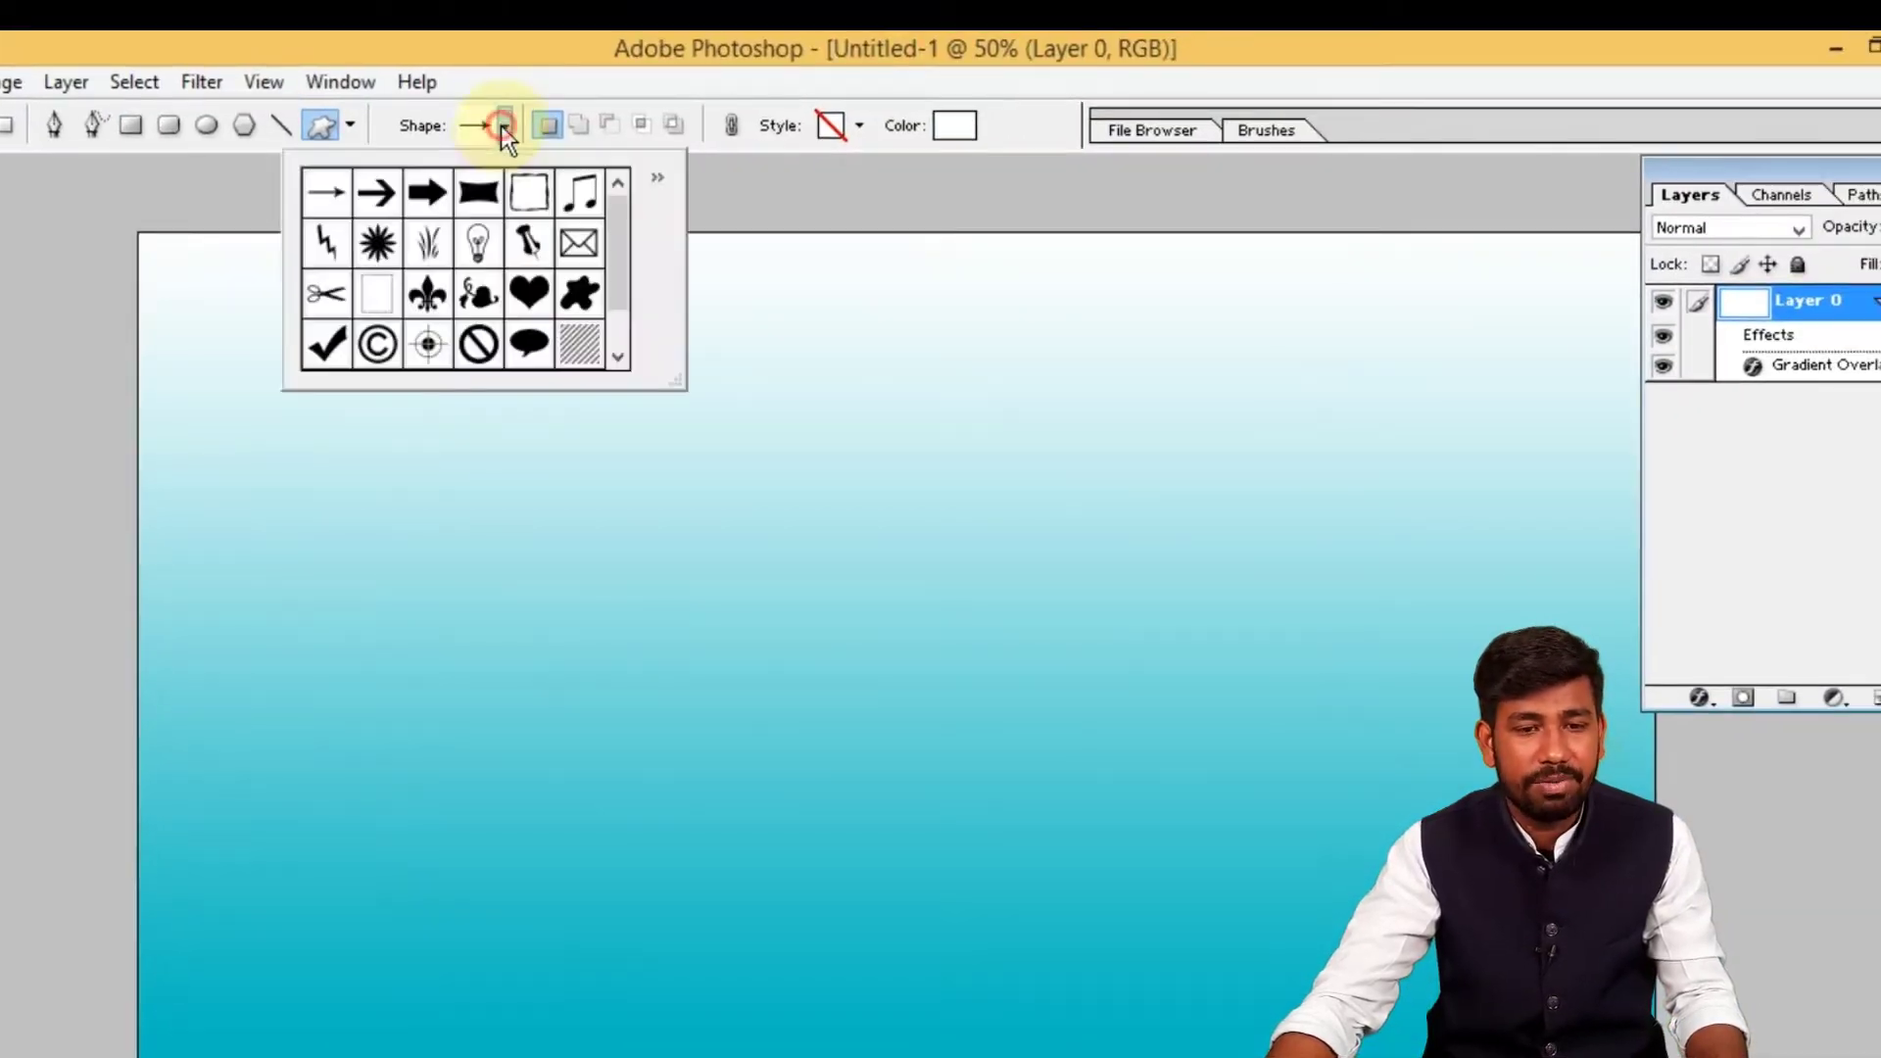
{"action": "left_click_drag", "start_coordinate": [676, 385], "coordinate": [1173, 489]}
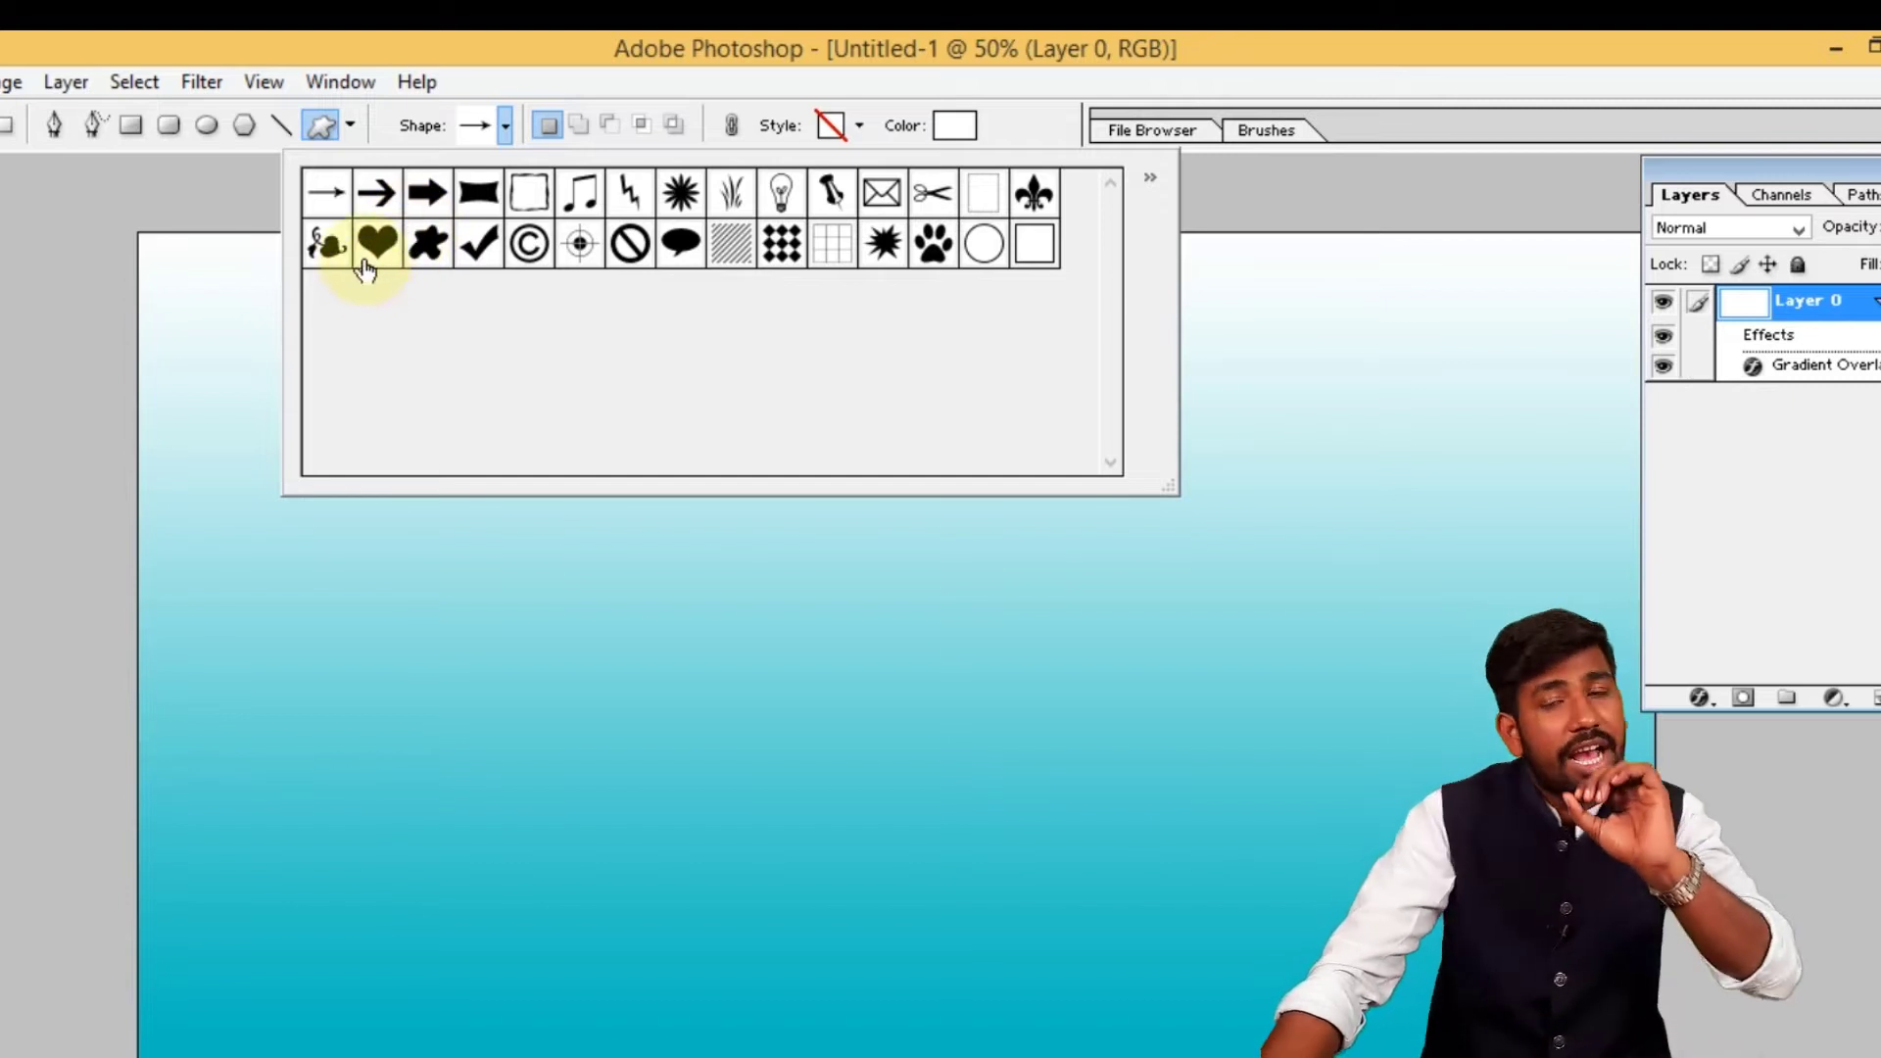
{"action": "left_click", "coordinate": [1151, 178]}
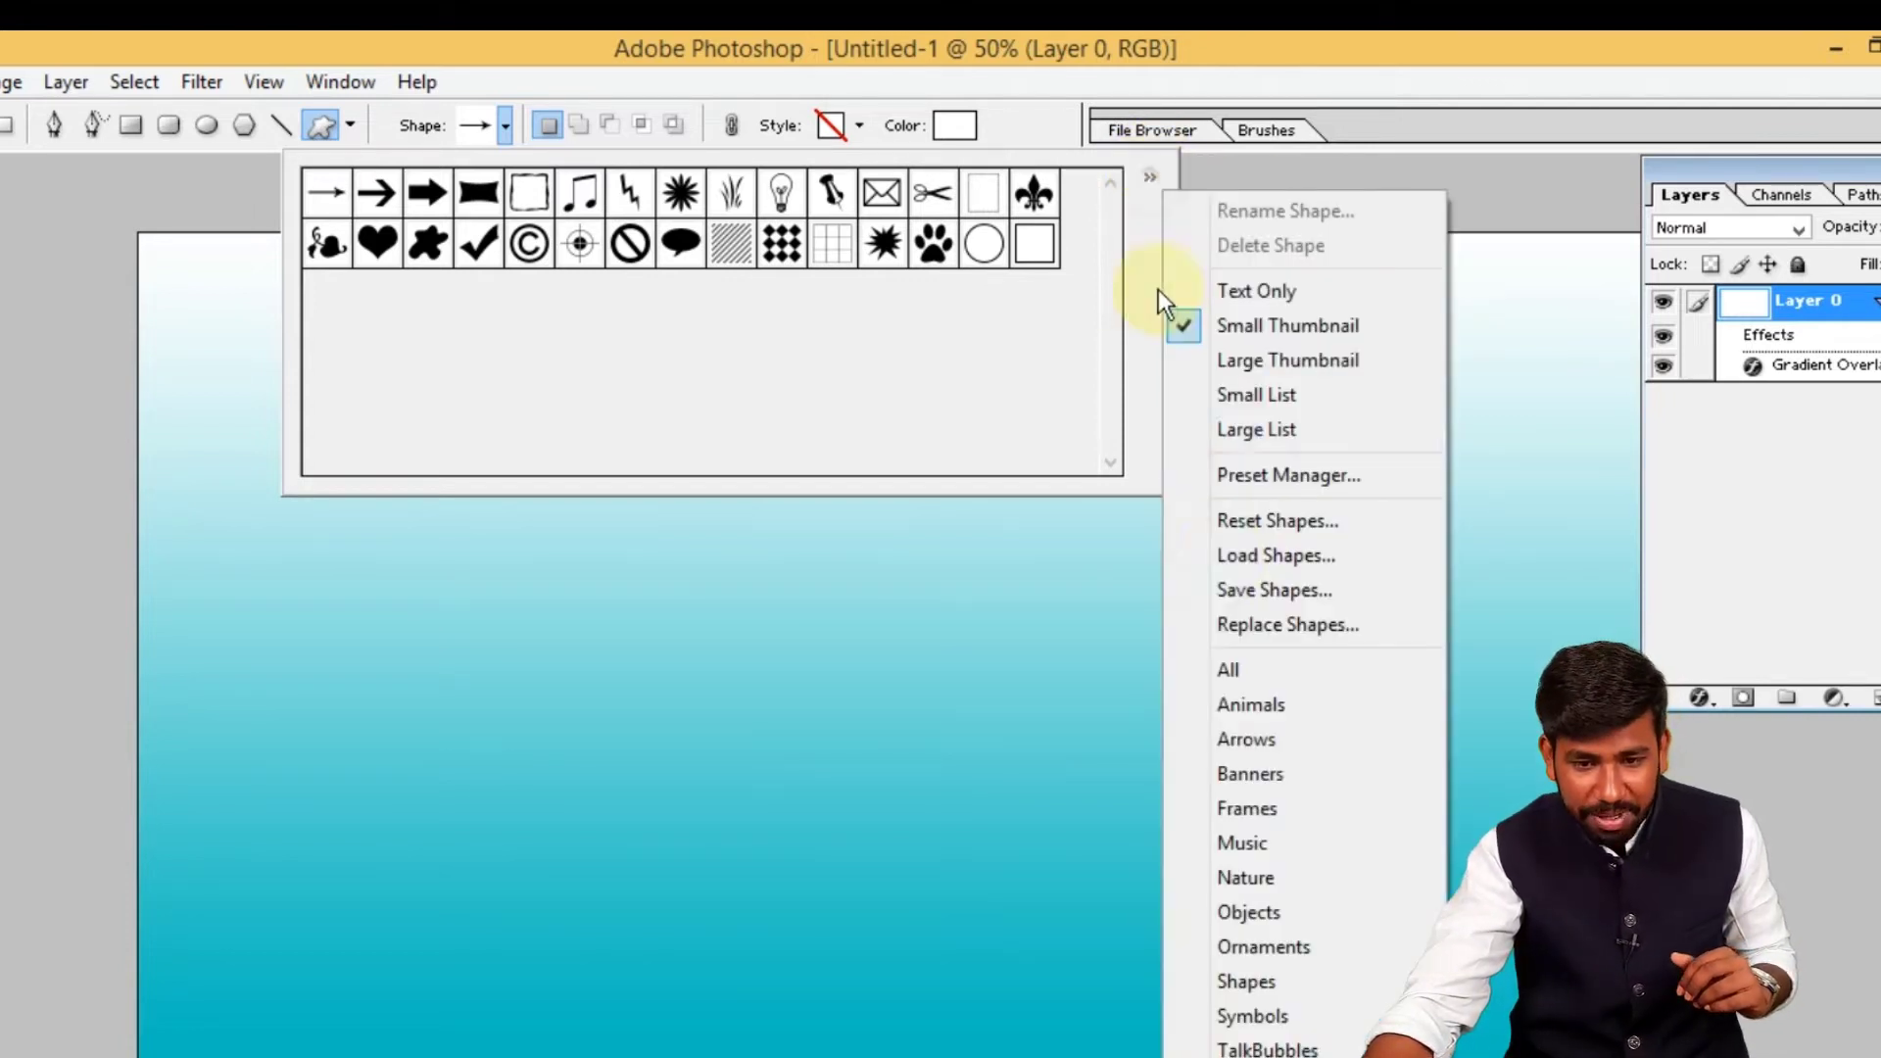
{"action": "left_click", "coordinate": [1249, 680]}
{"action": "left_click", "coordinate": [1054, 496]}
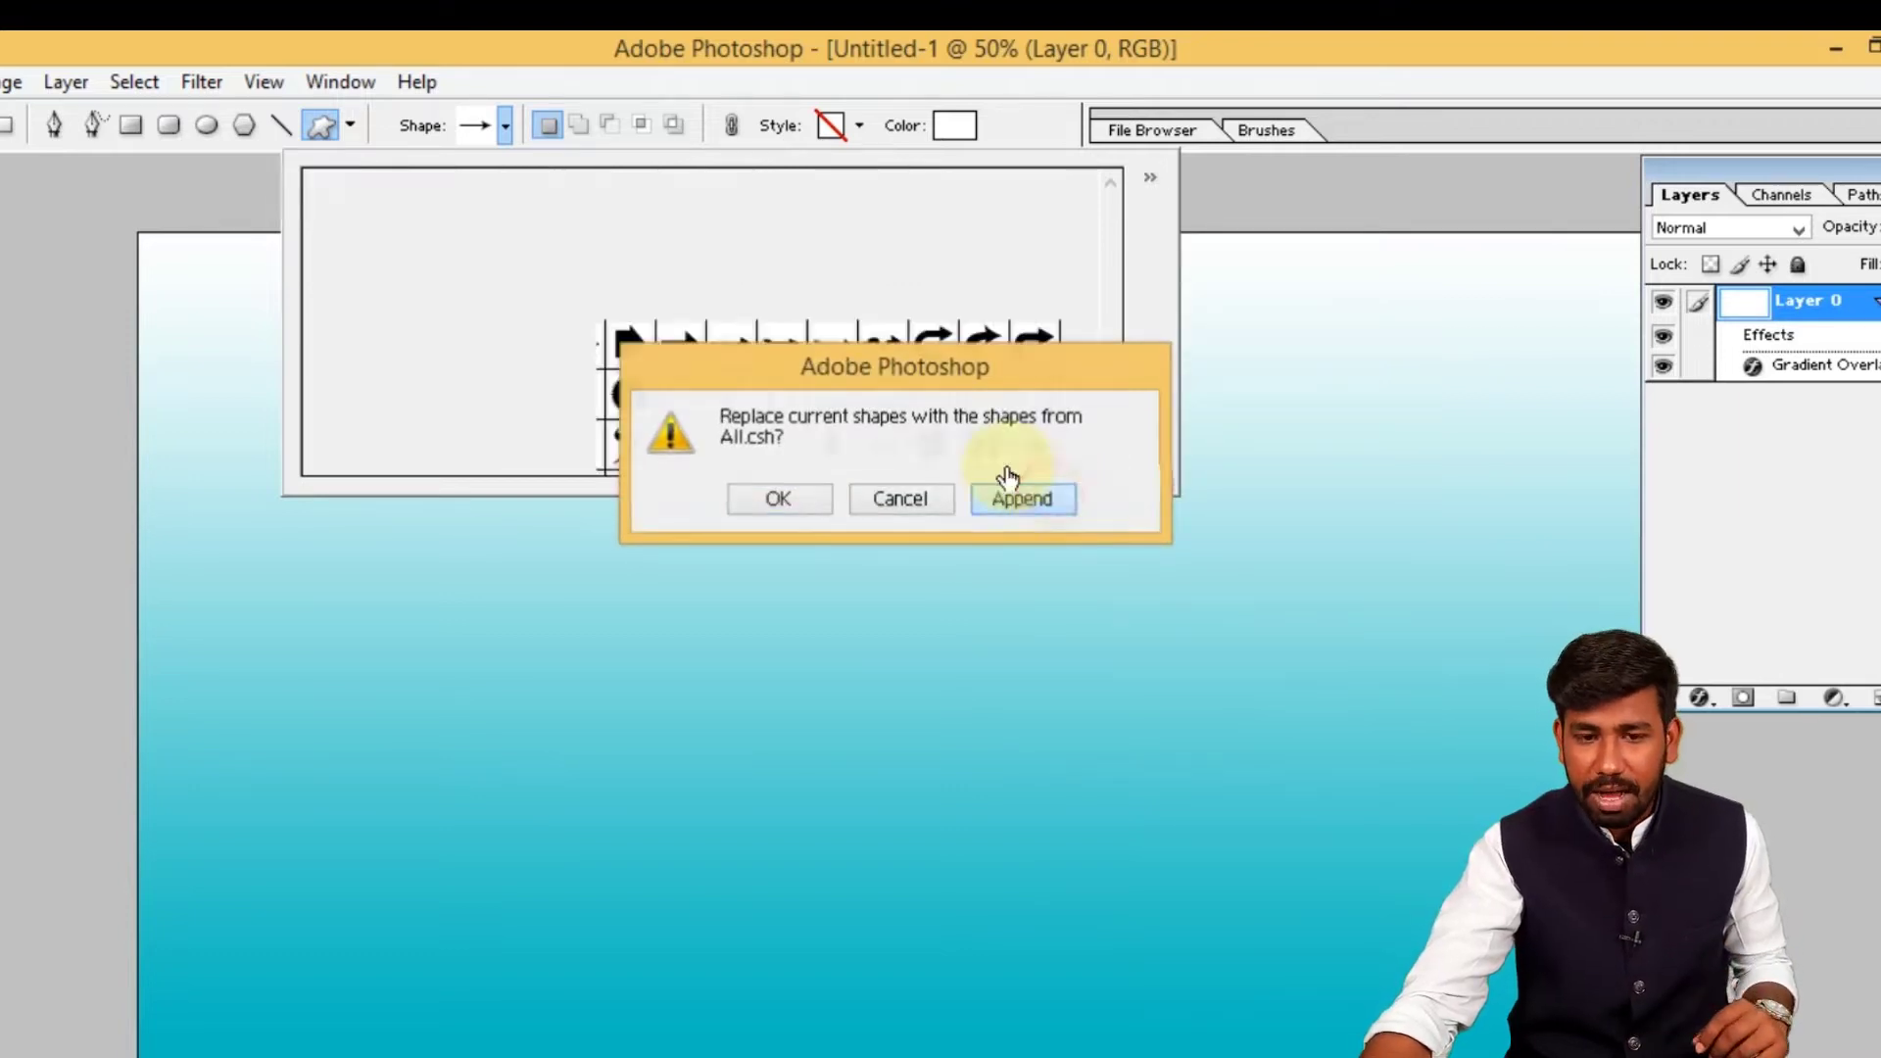
{"action": "left_click_drag", "start_coordinate": [1162, 480], "coordinate": [1434, 773]}
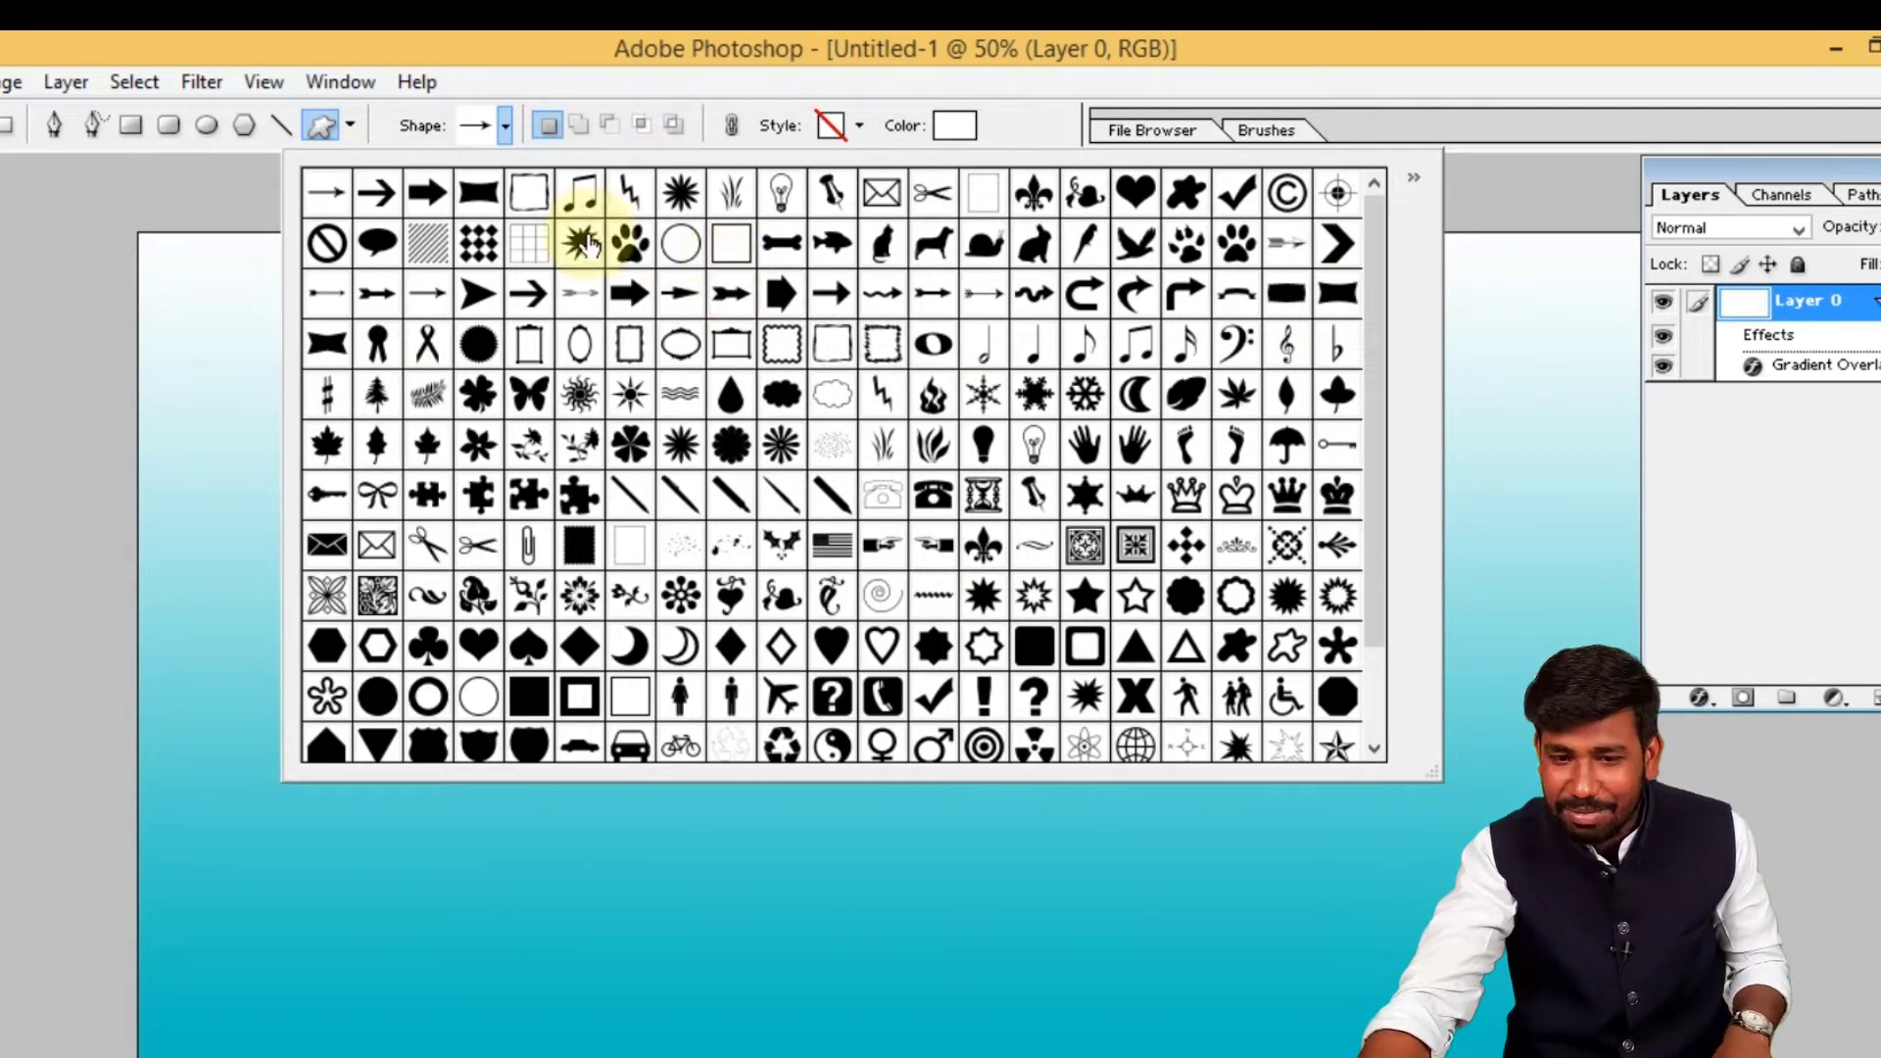
Choose the solid heart as the custom shape and set its colour to red FF0000
{"action": "scroll", "coordinate": [1188, 454], "scroll_direction": "down", "scroll_amount": 2}
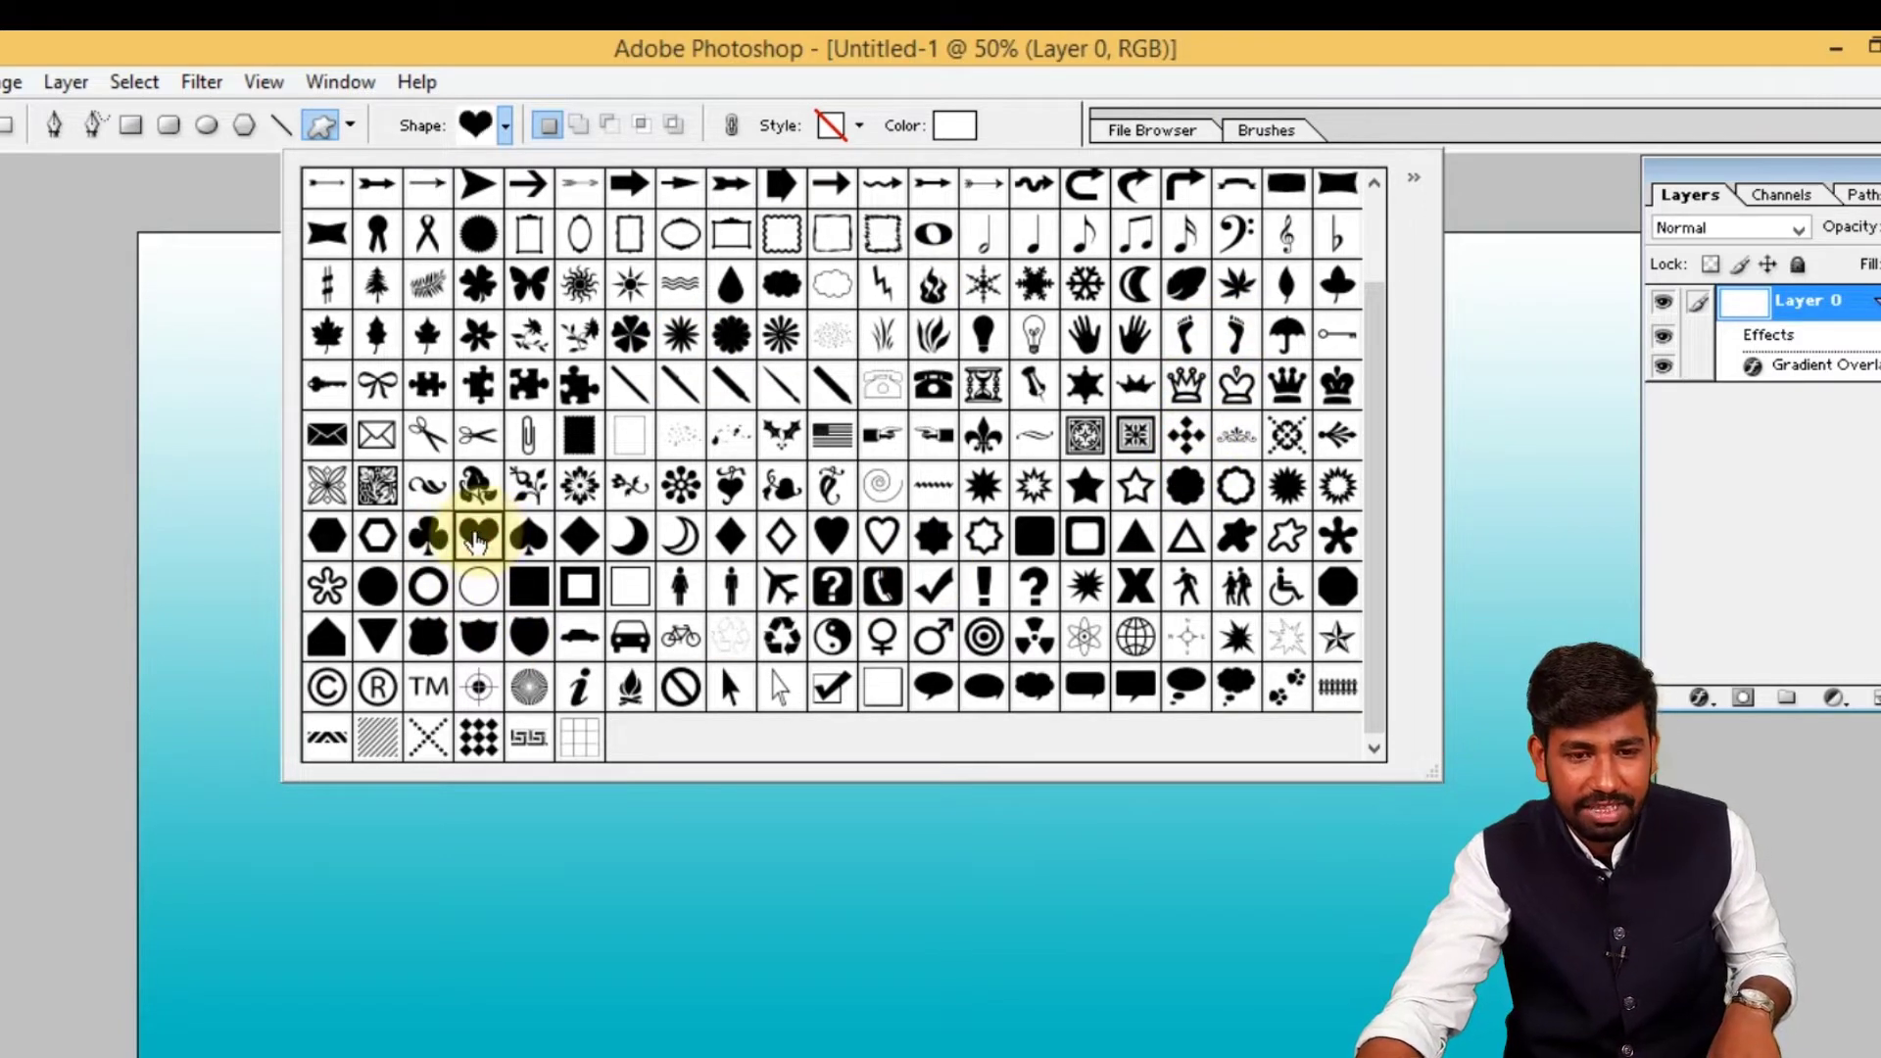
{"action": "left_click", "coordinate": [739, 39]}
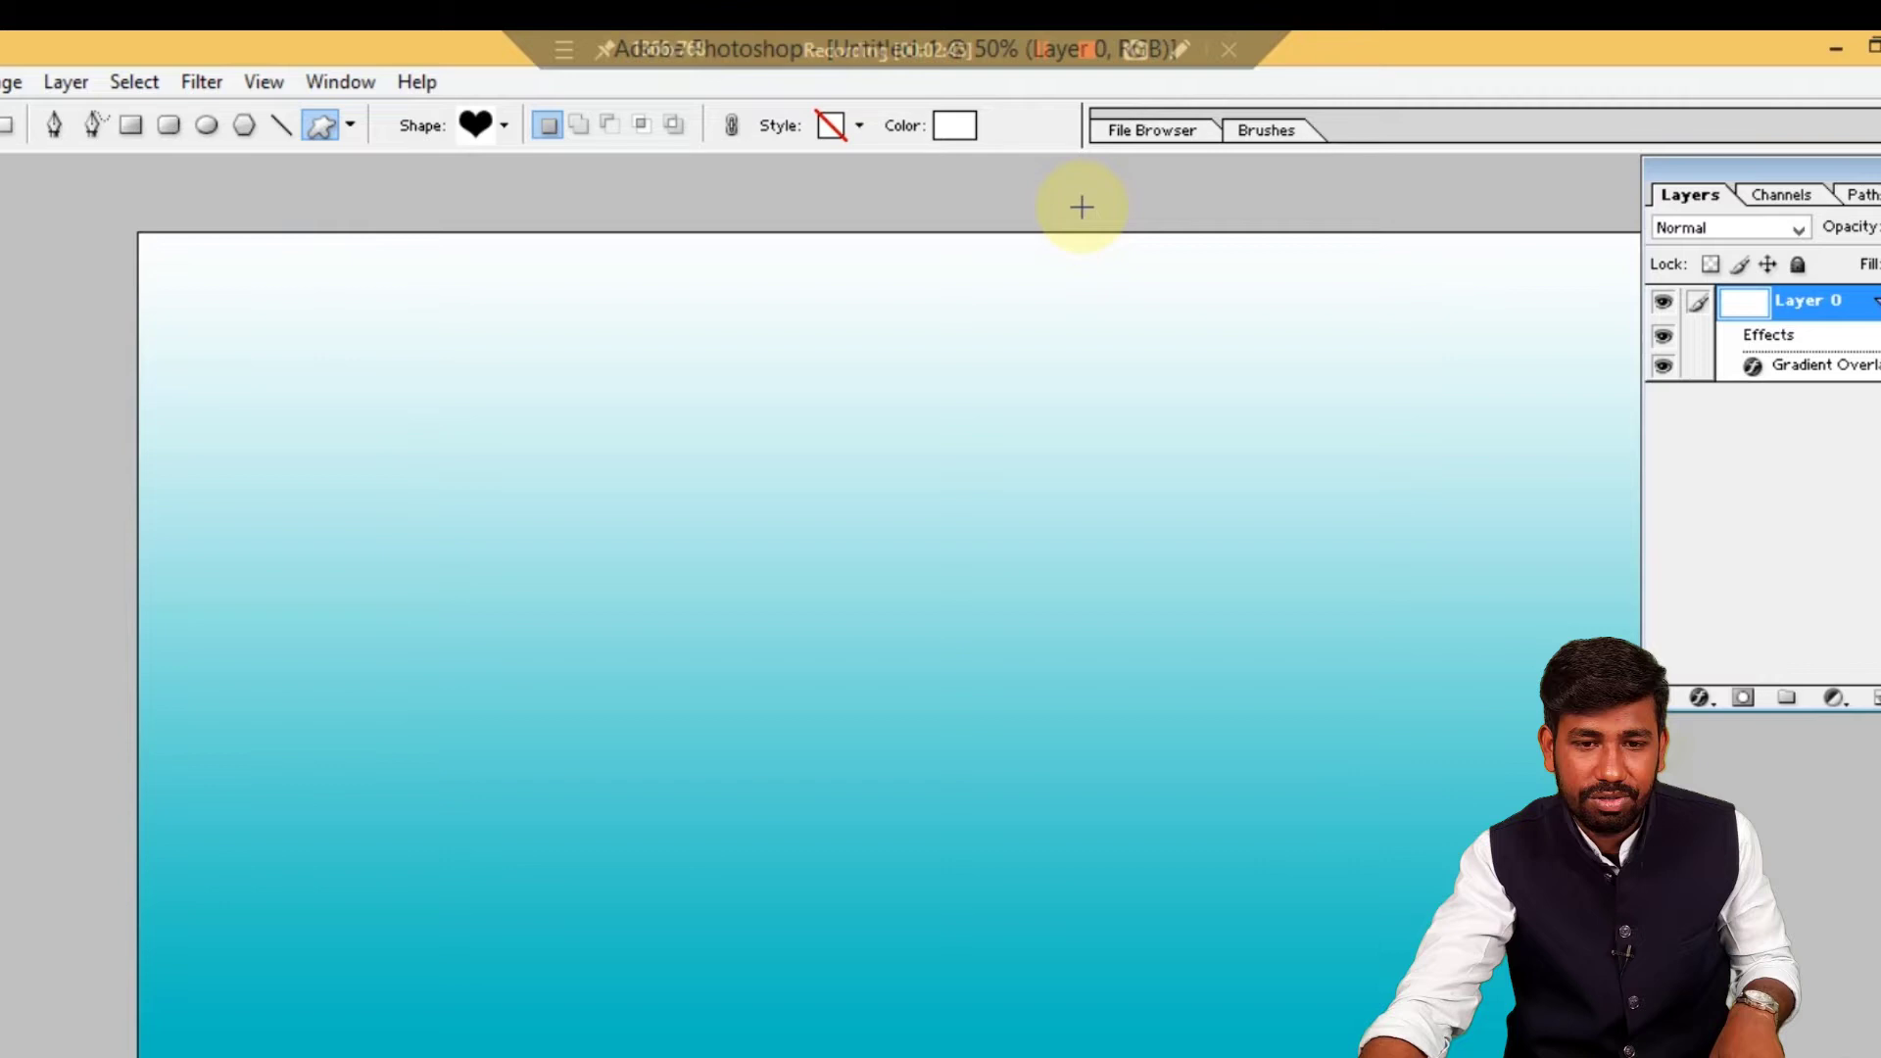
{"action": "left_click", "coordinate": [956, 130]}
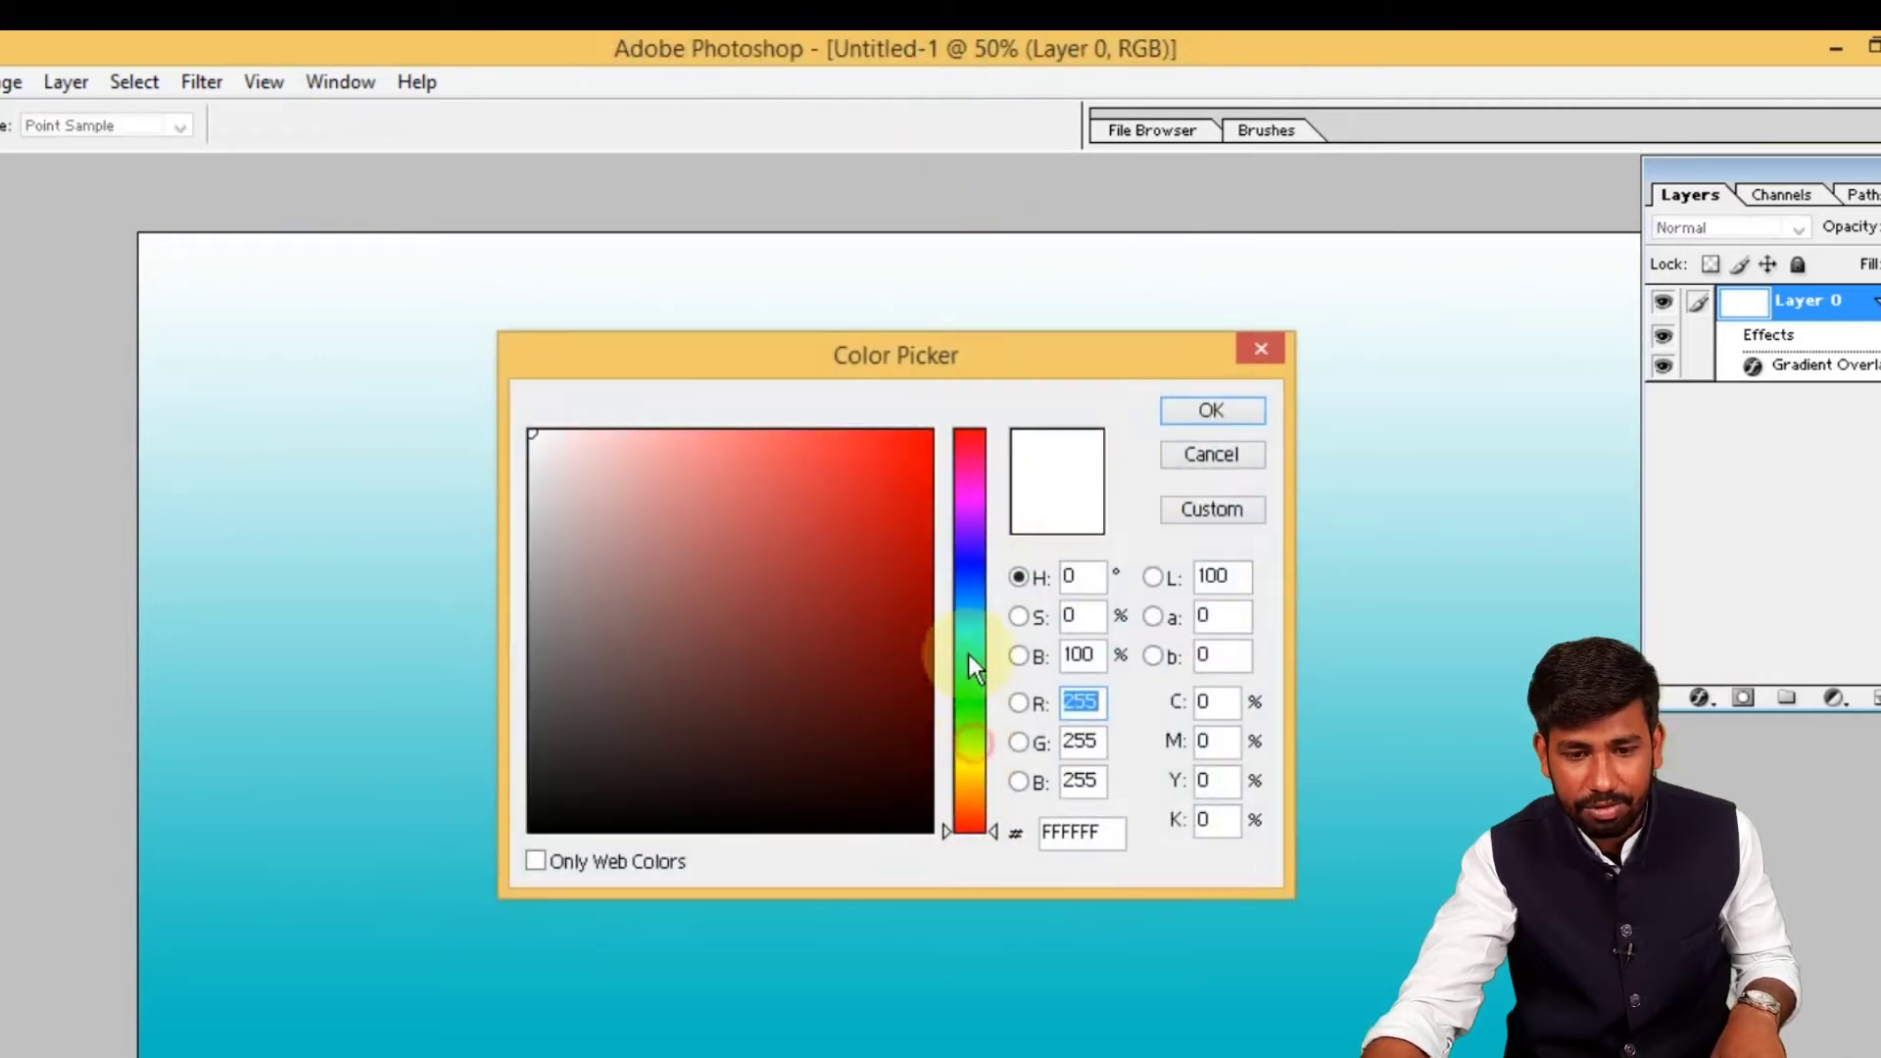
{"action": "left_click_drag", "start_coordinate": [968, 654], "coordinate": [968, 621]}
{"action": "mouse_move", "coordinate": [831, 563]}
{"action": "left_mouse_down"}
{"action": "mouse_move", "coordinate": [927, 441]}
{"action": "mouse_move", "coordinate": [957, 686]}
{"action": "left_mouse_up"}
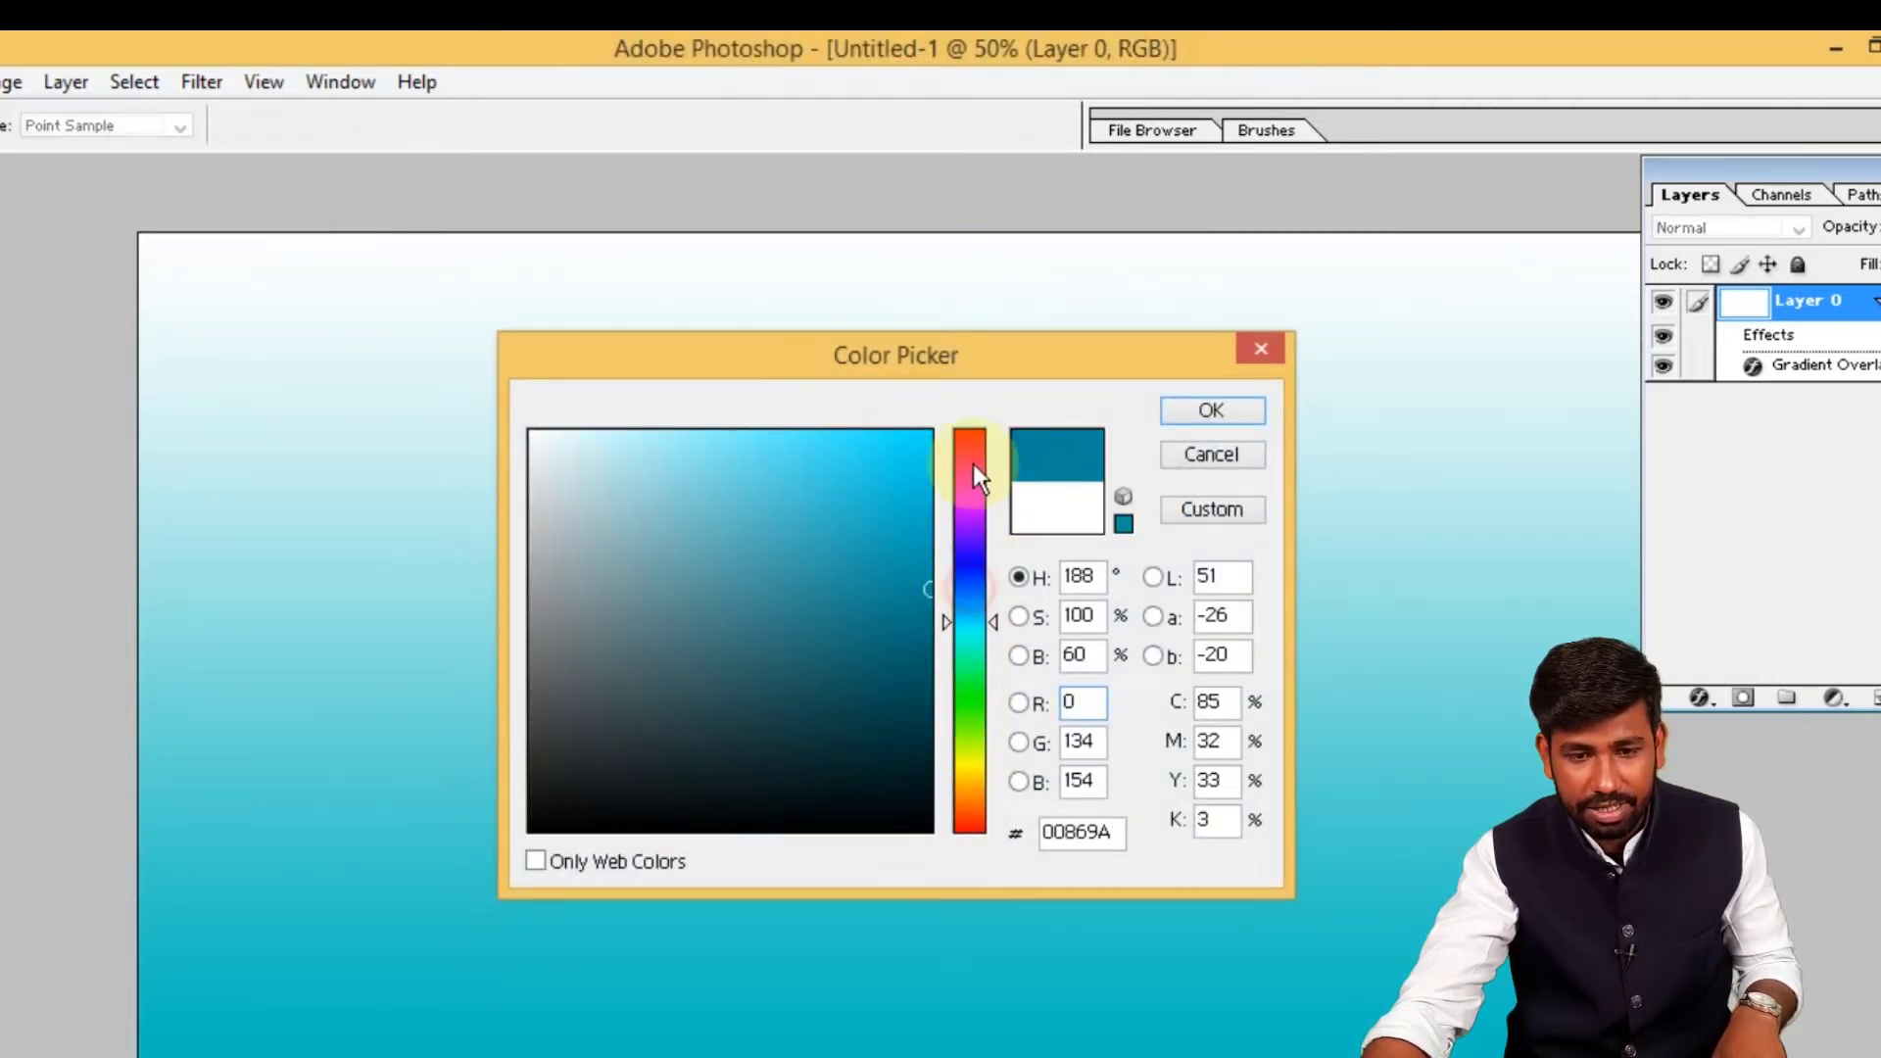
{"action": "left_click_drag", "start_coordinate": [972, 462], "coordinate": [972, 349]}
{"action": "left_click", "coordinate": [928, 438]}
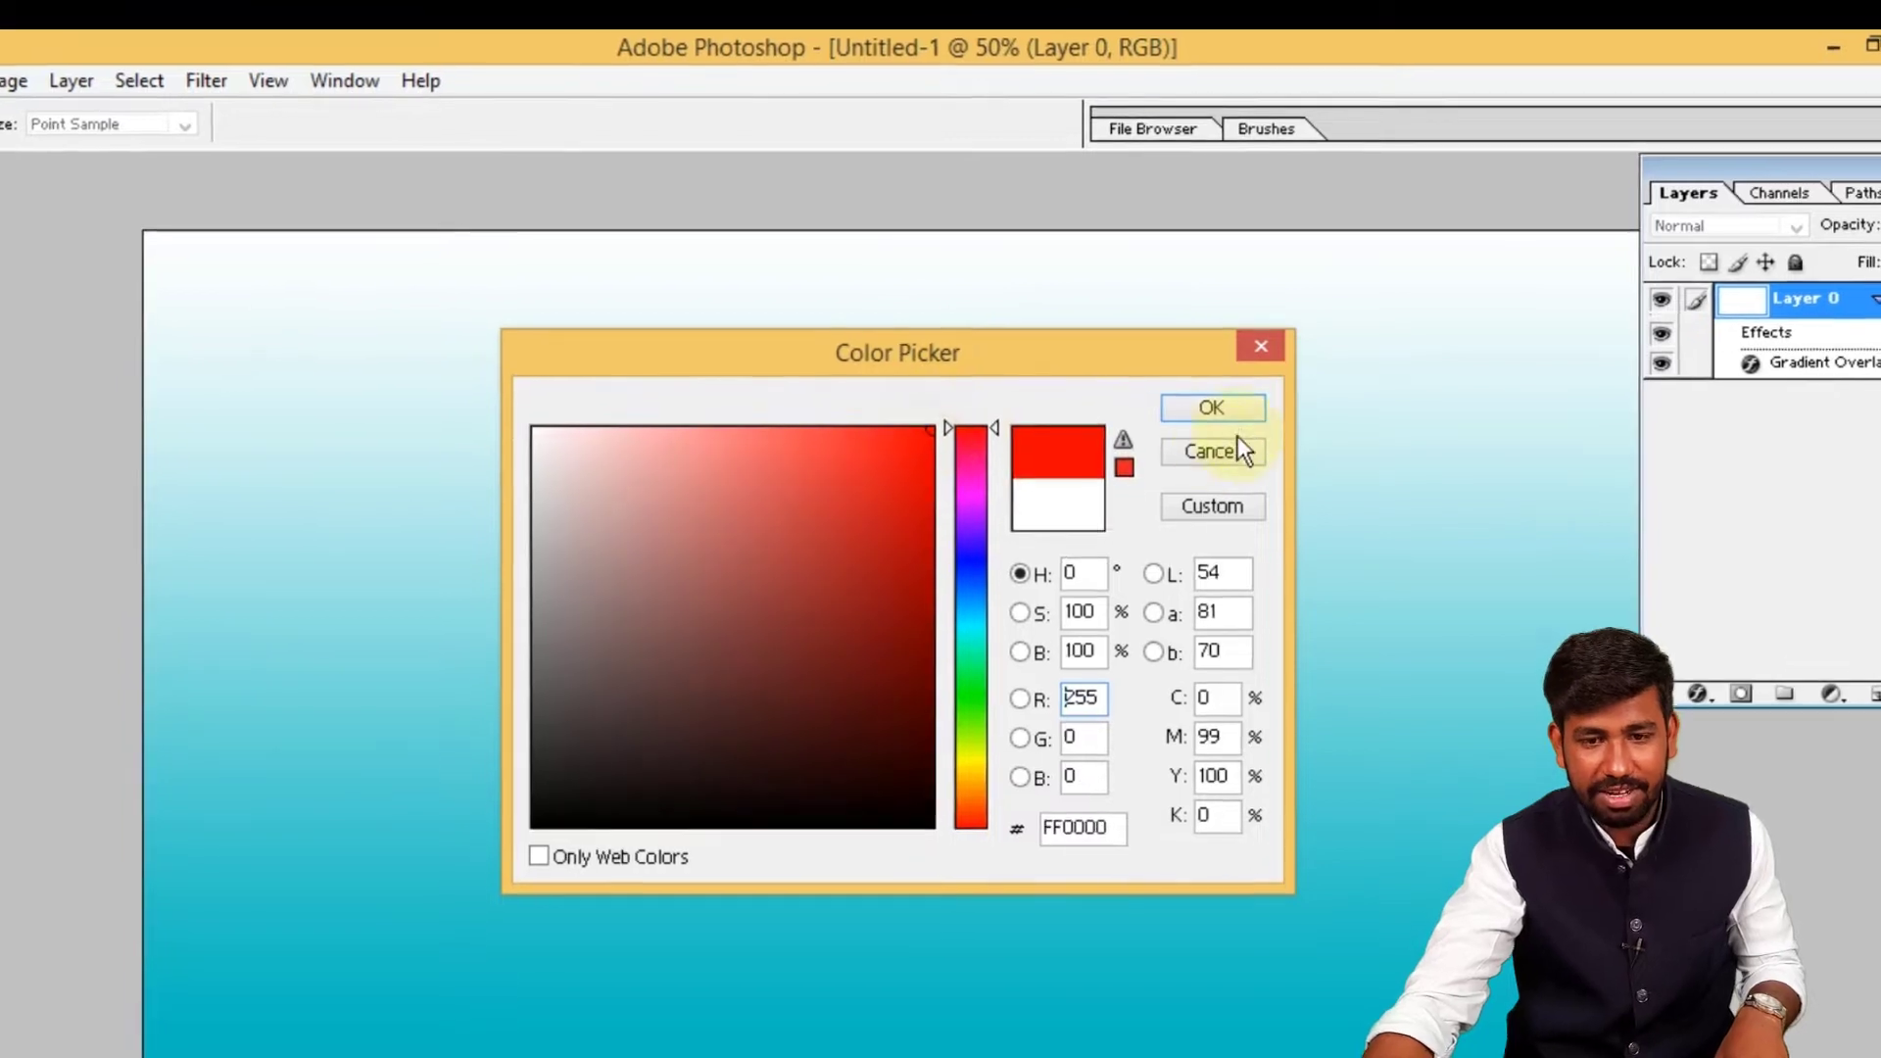
{"action": "left_click", "coordinate": [1212, 409]}
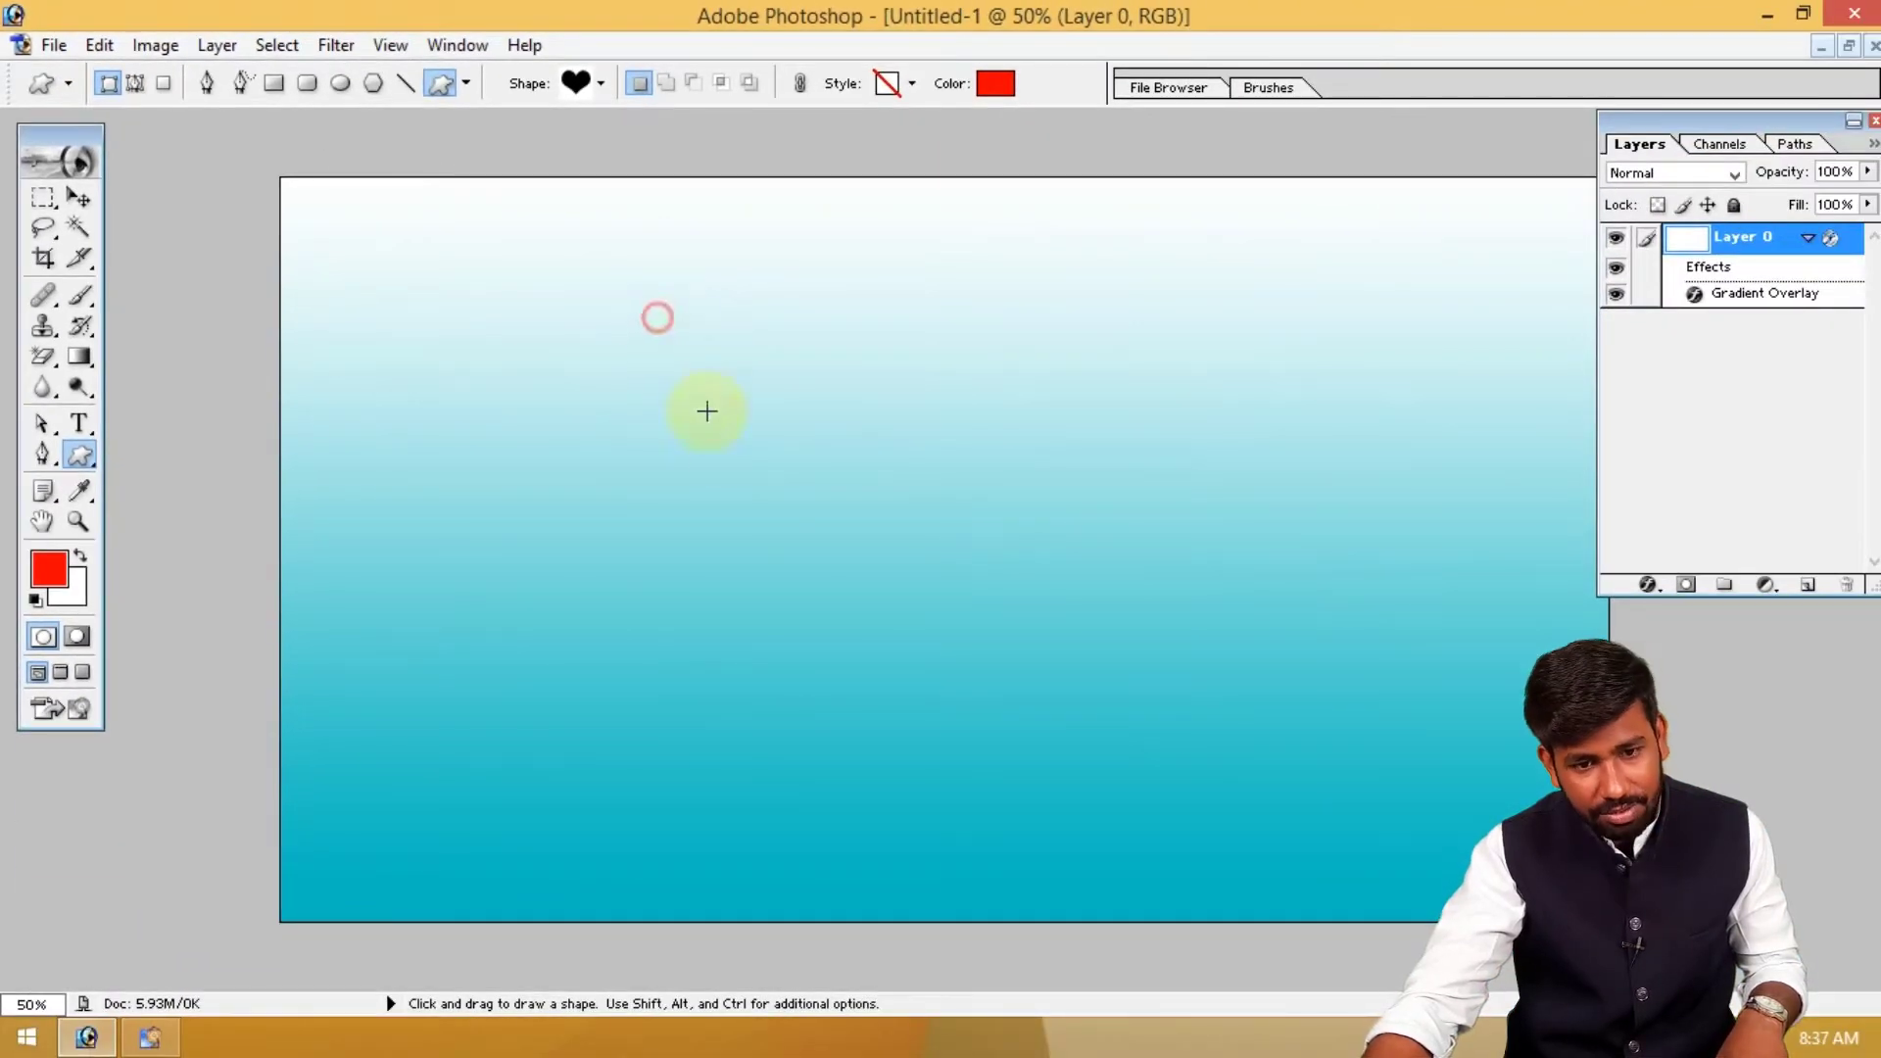
Draw a large red heart in the middle of the canvas and move it slightly left and up
{"action": "left_click_drag", "start_coordinate": [707, 410], "coordinate": [1107, 776]}
{"action": "left_click", "coordinate": [95, 188]}
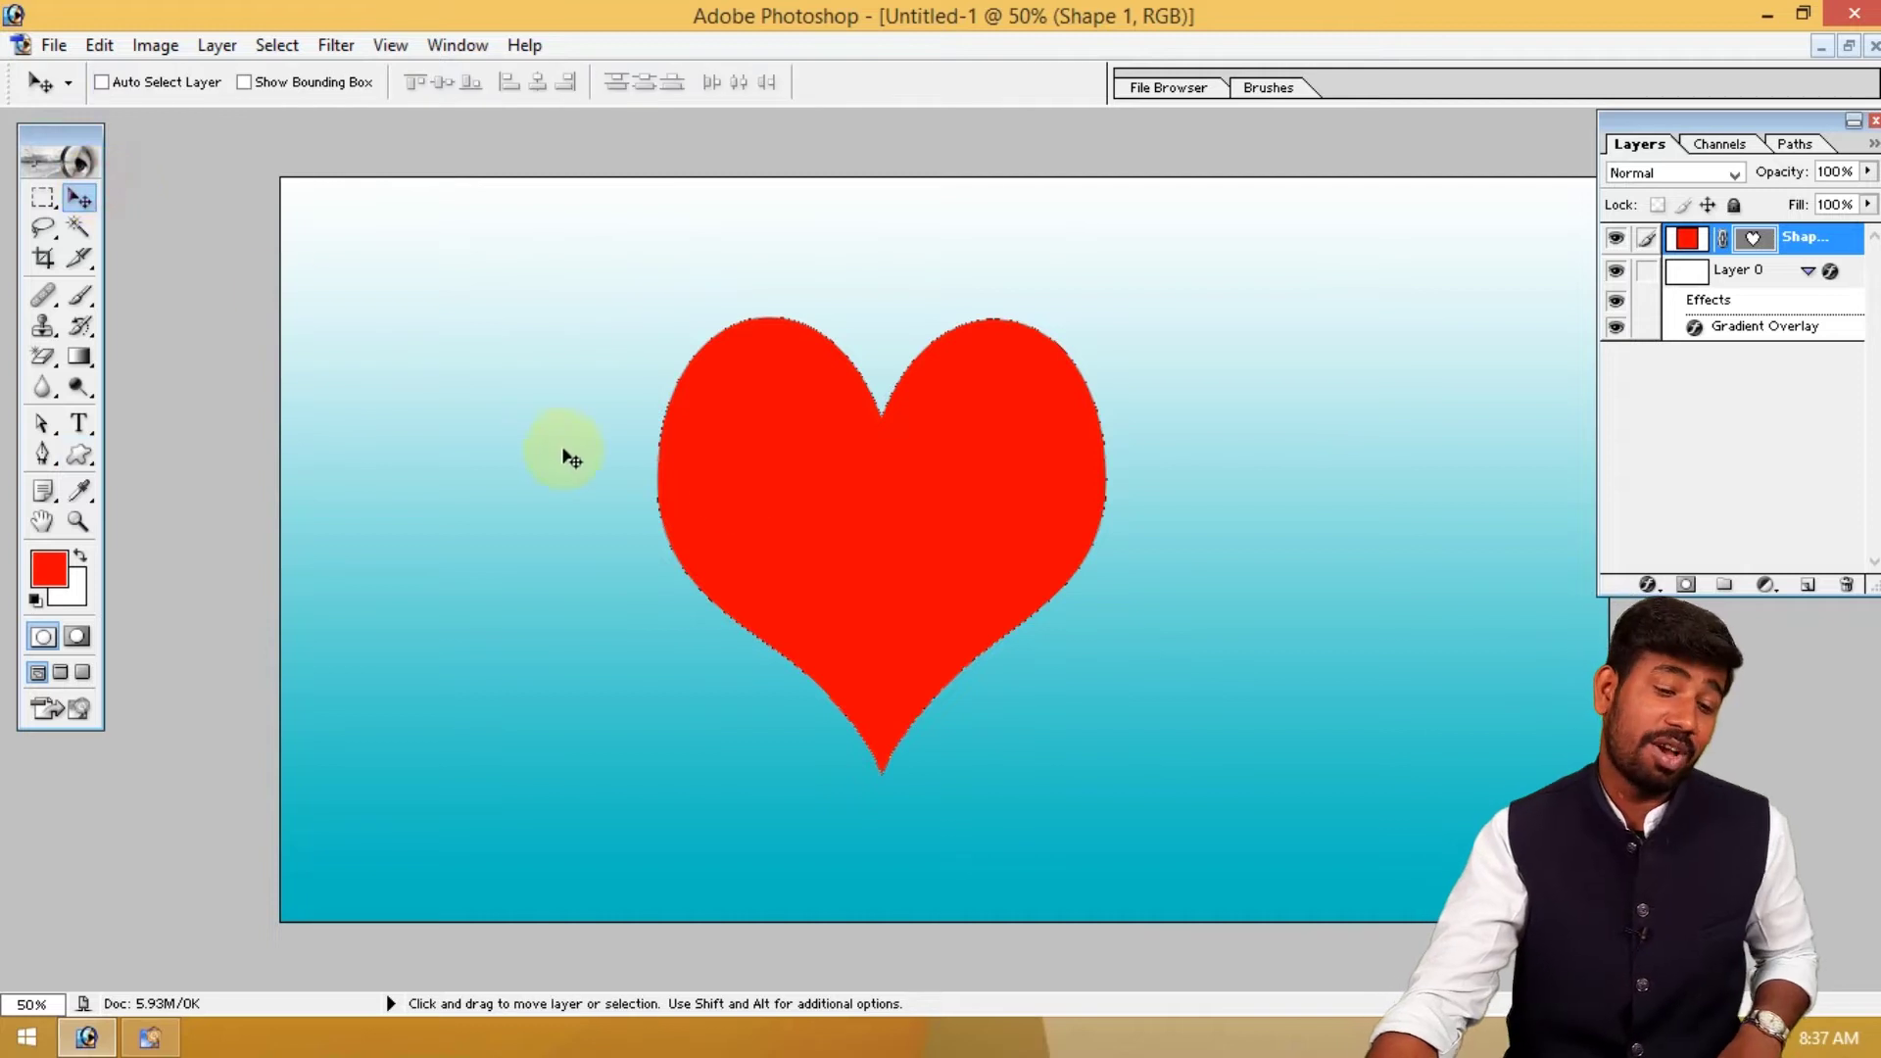
{"action": "scroll", "coordinate": [753, 508], "scroll_direction": "up", "scroll_amount": 1}
{"action": "left_click_drag", "start_coordinate": [769, 474], "coordinate": [635, 448]}
Scale the heart to about 110.4% width and 101.4% height with Free Transform, and reposition it left of the canvas centre
{"action": "key", "text": "ctrl+t"}
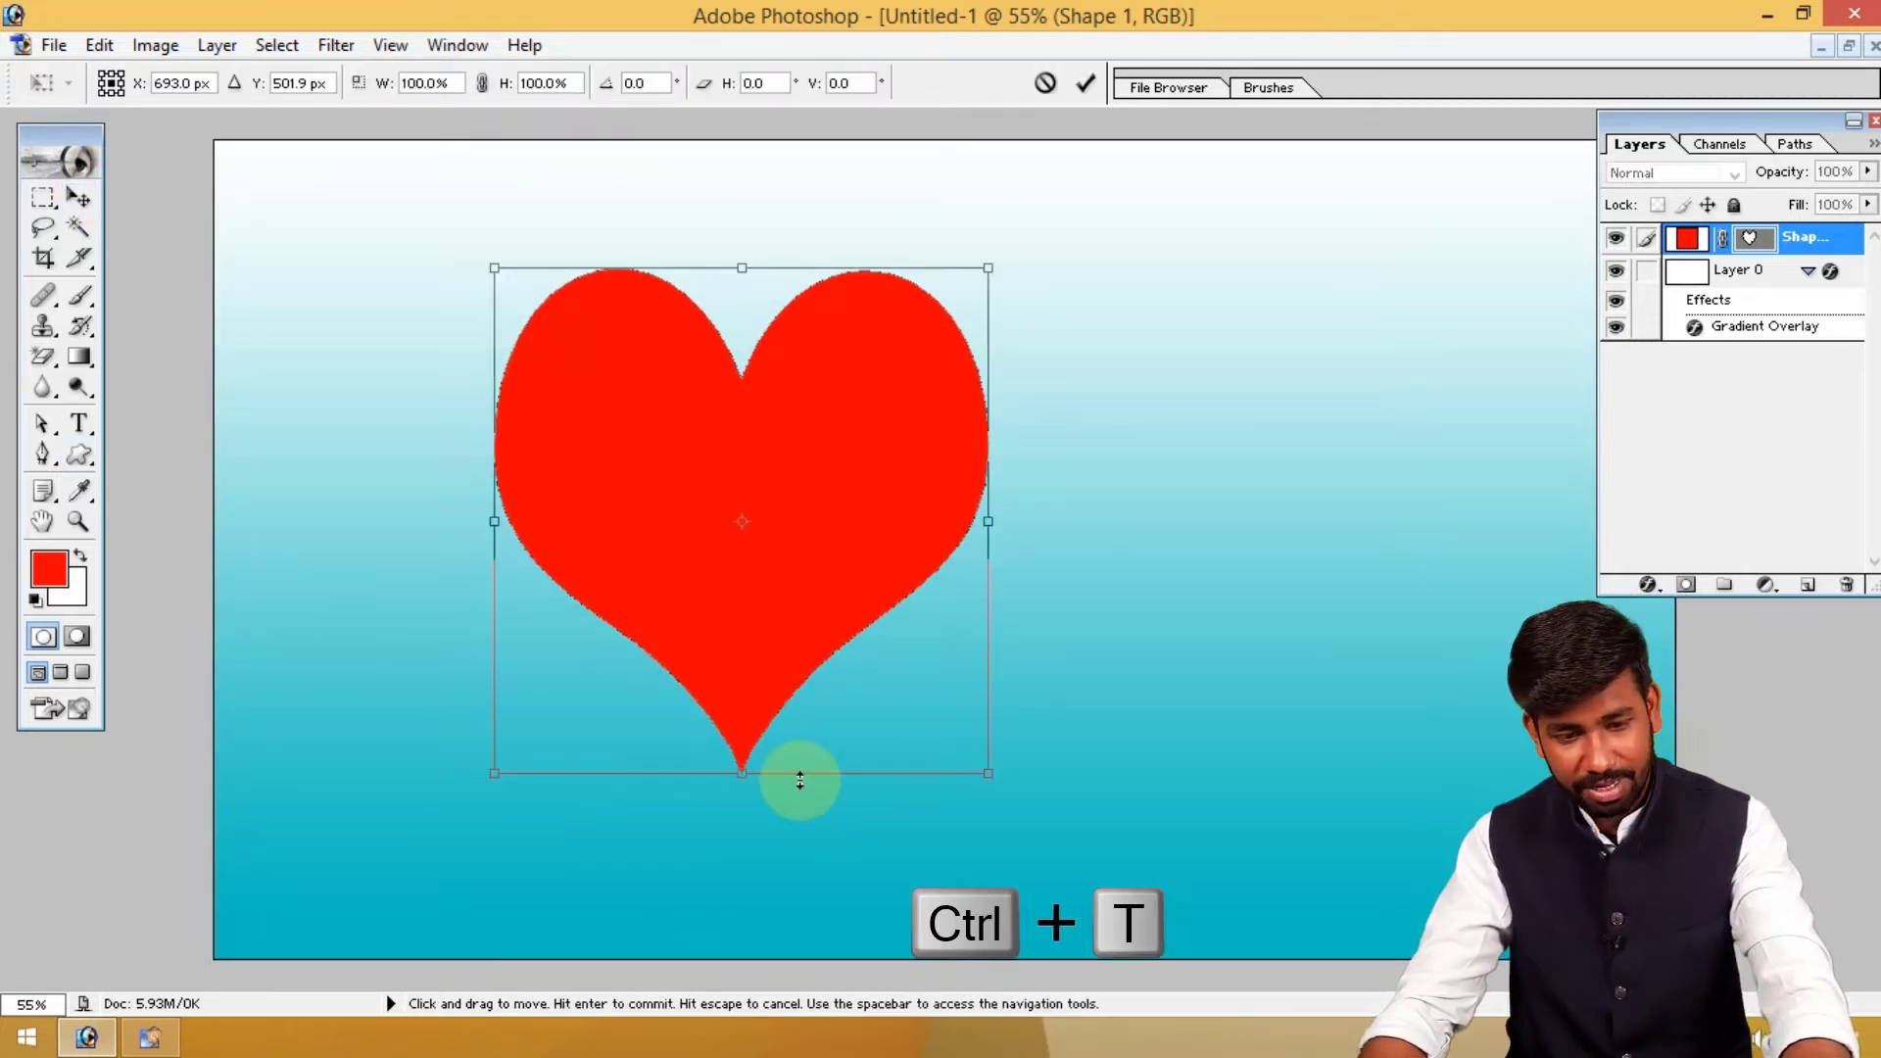
{"action": "left_click_drag", "start_coordinate": [797, 766], "coordinate": [1032, 768]}
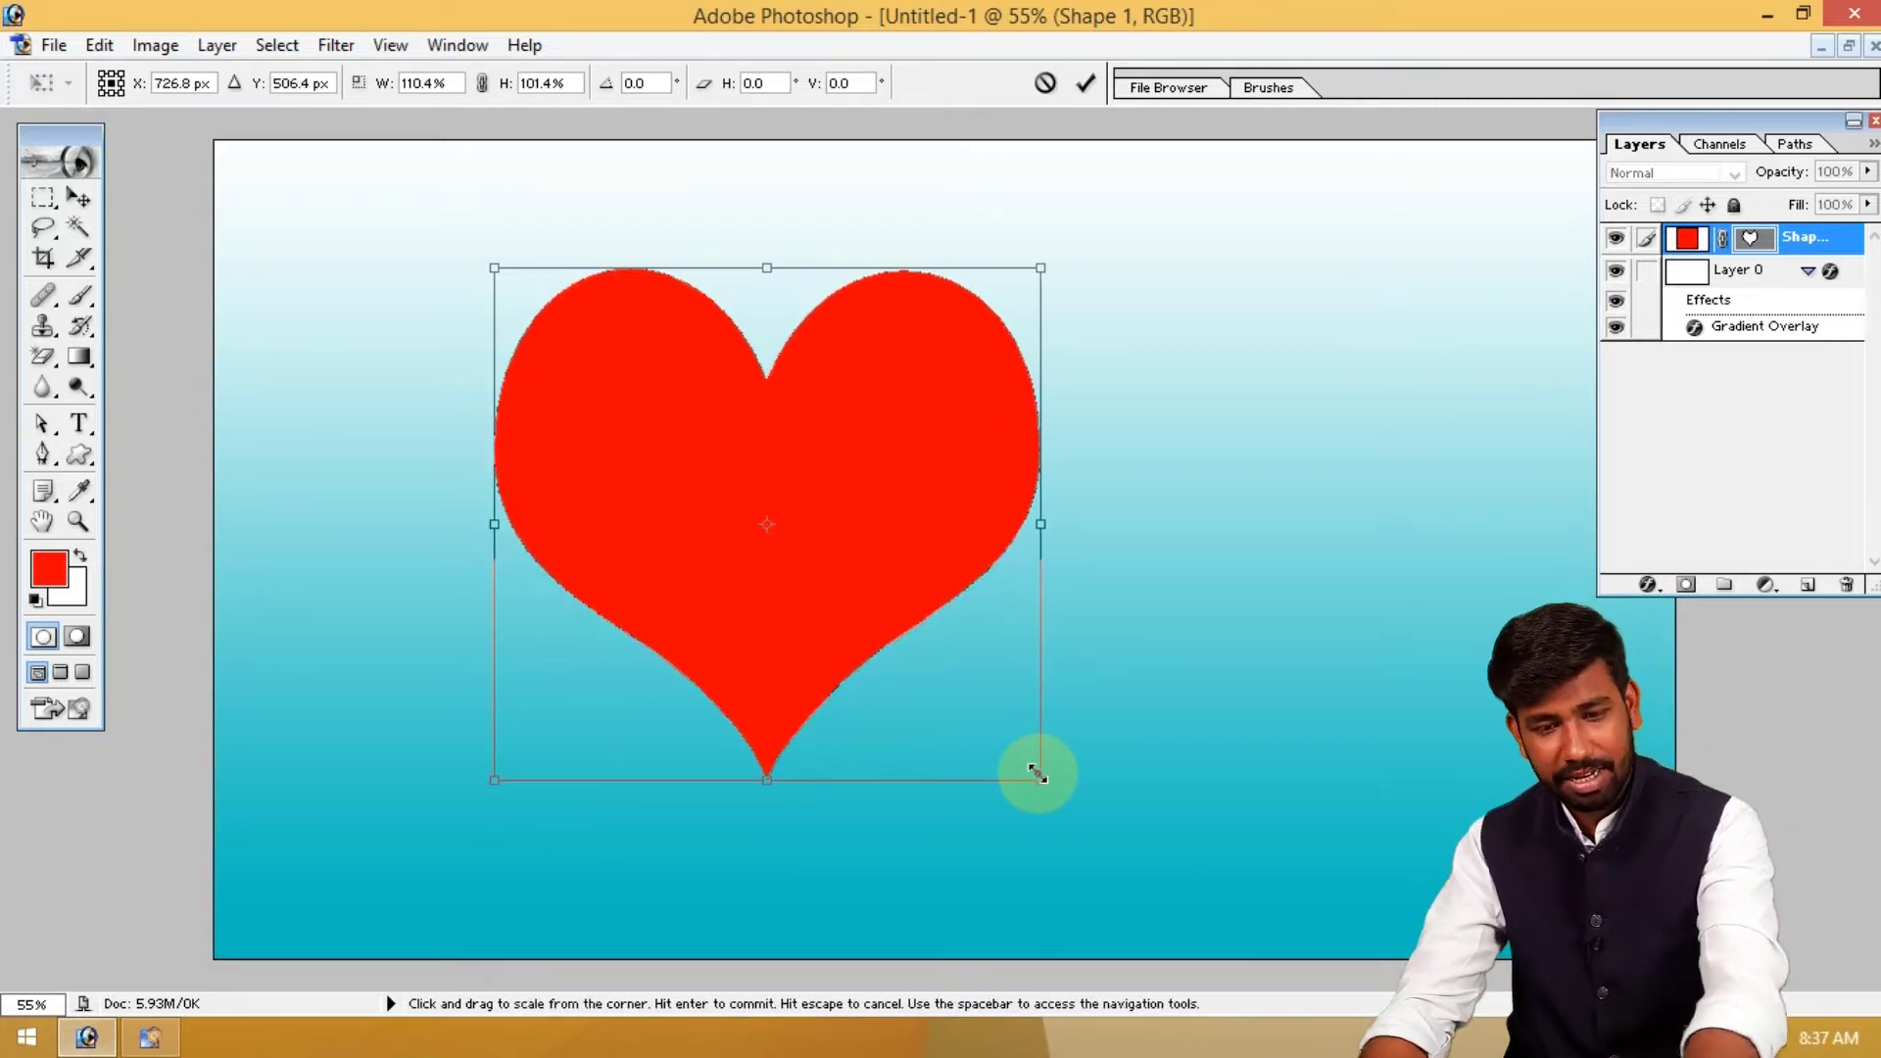
{"action": "key", "text": "Return"}
{"action": "left_click_drag", "start_coordinate": [810, 609], "coordinate": [673, 598]}
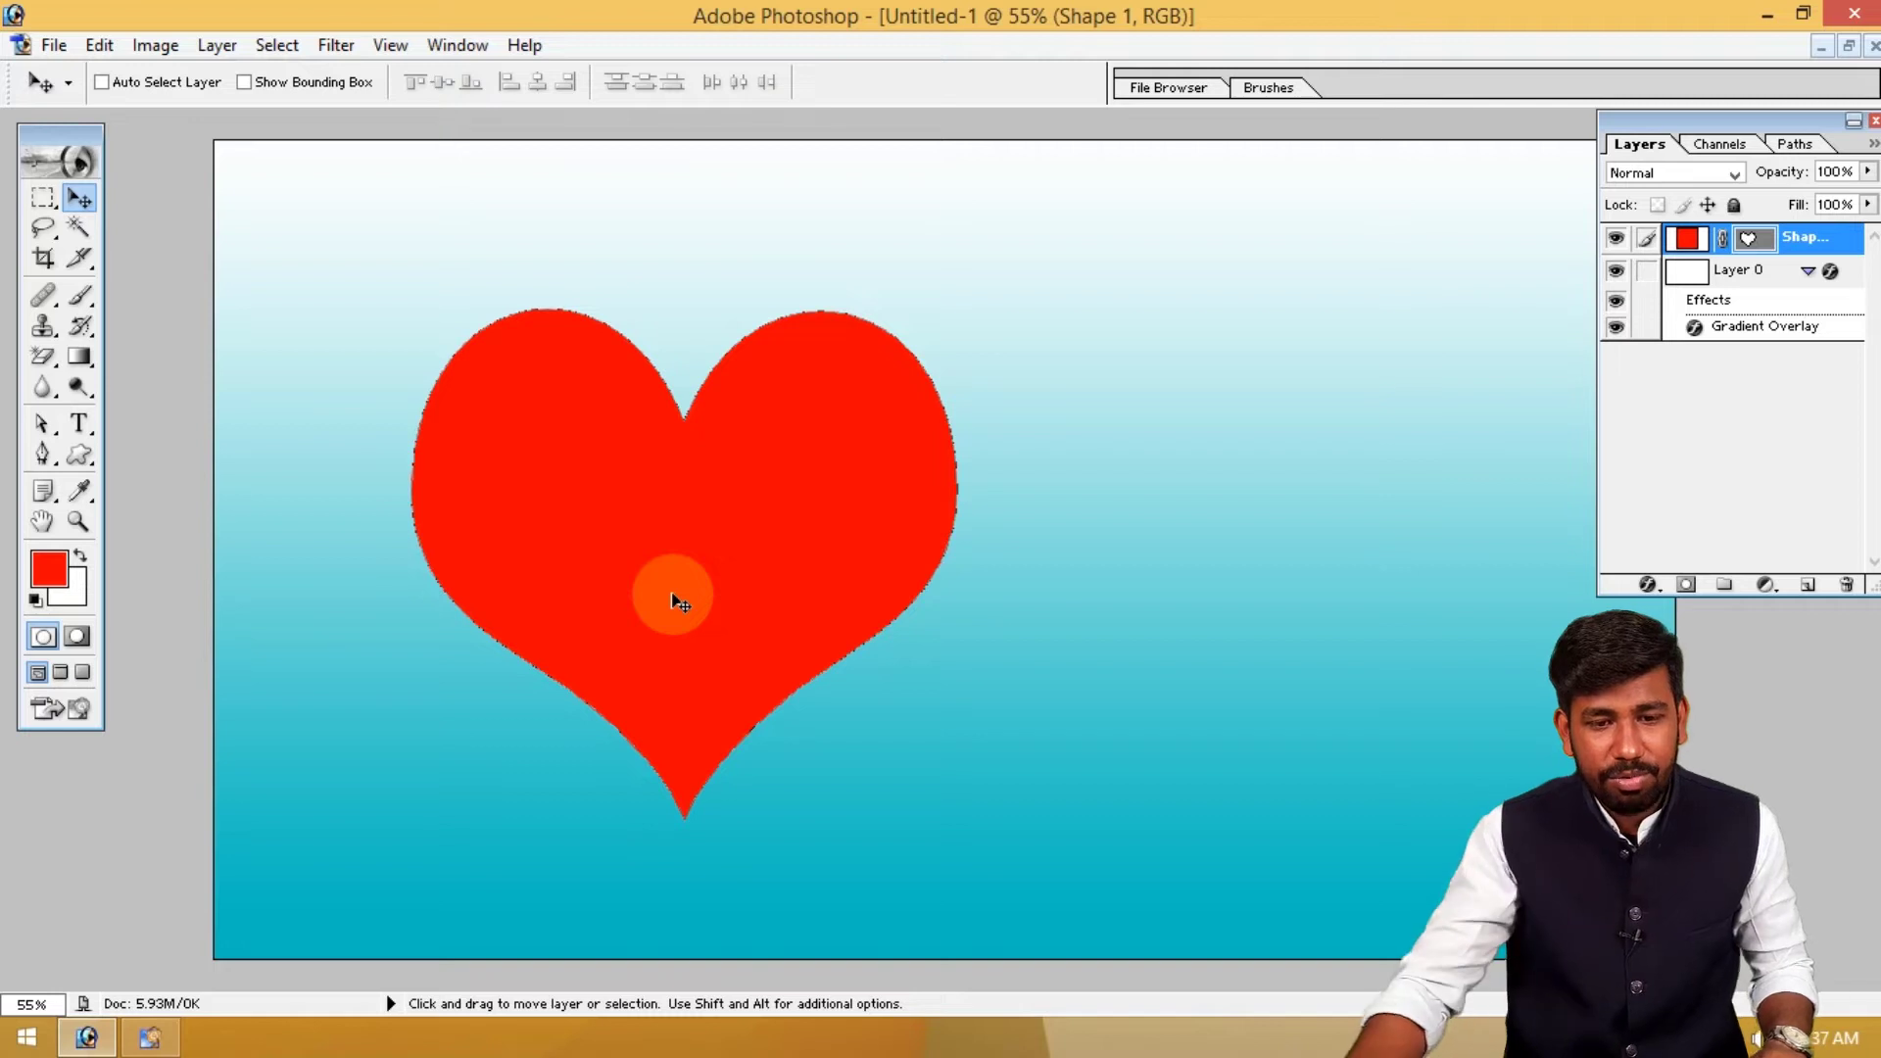
{"action": "left_click_drag", "start_coordinate": [675, 580], "coordinate": [699, 638]}
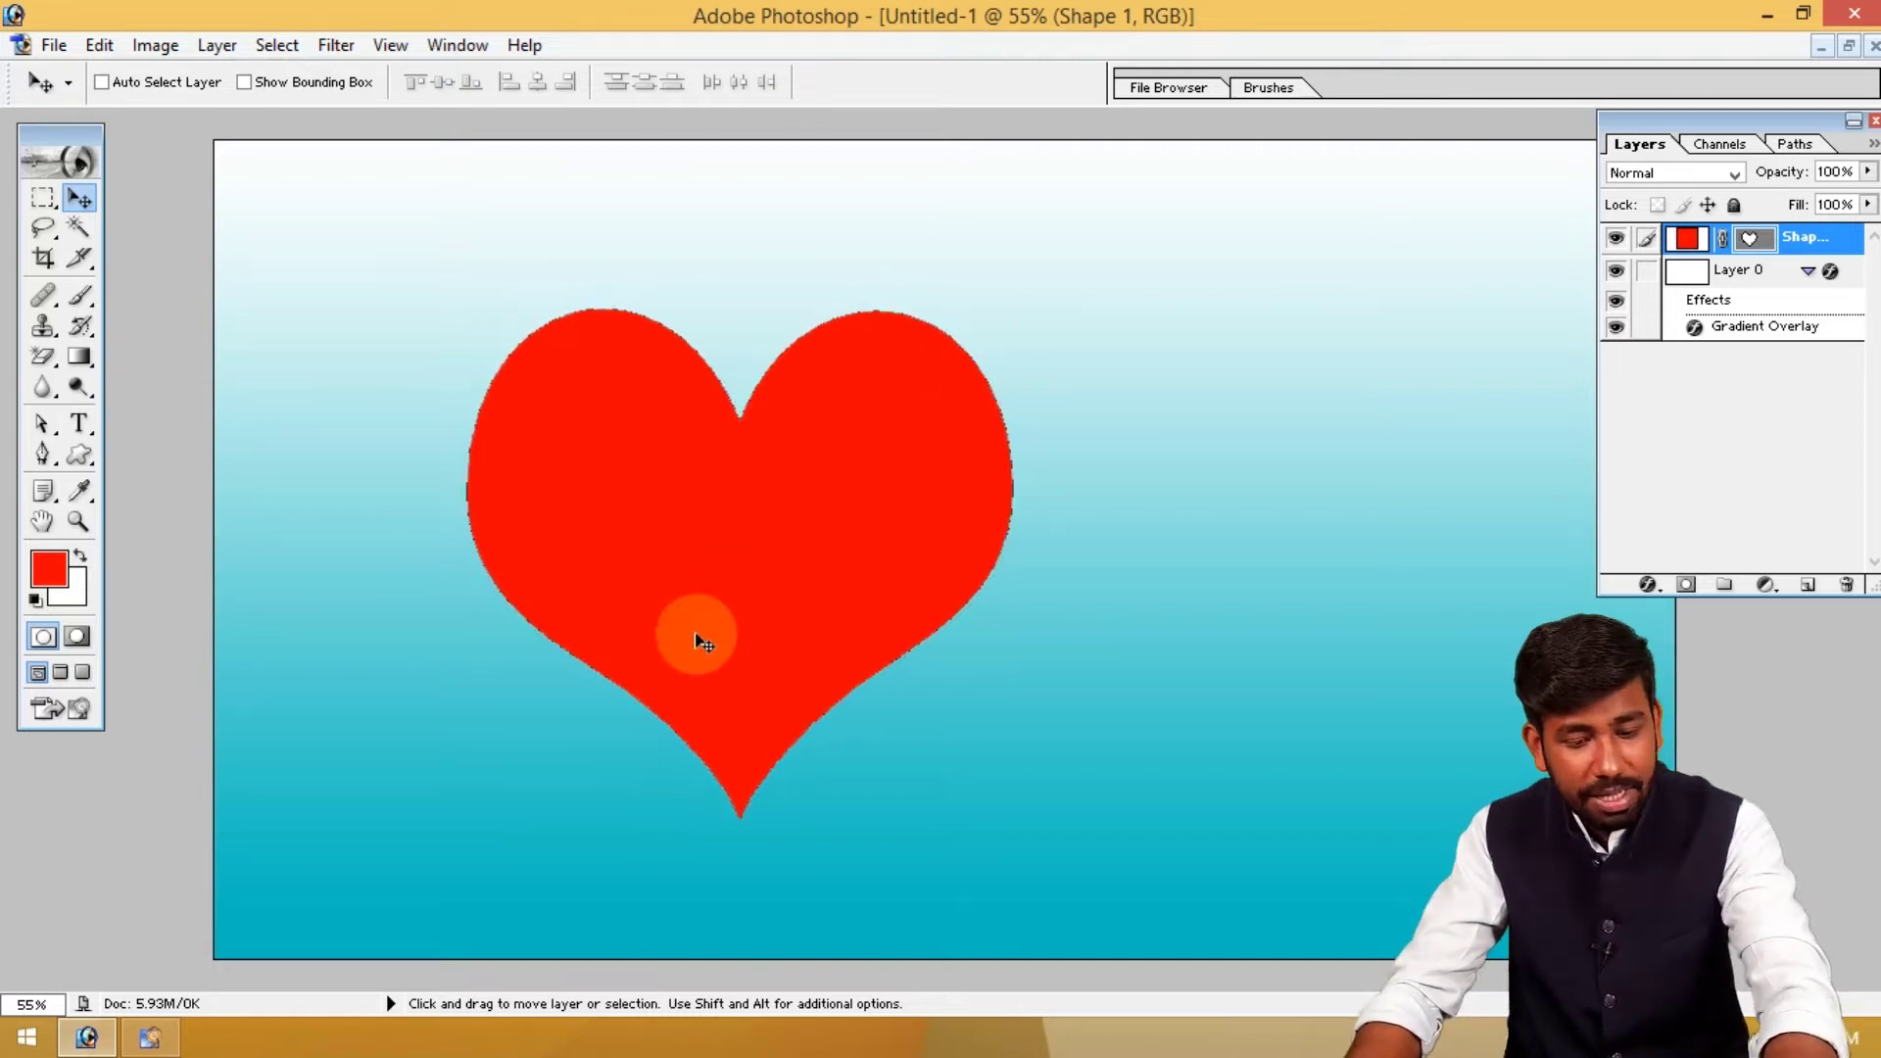
{"action": "key", "text": "ctrl+t"}
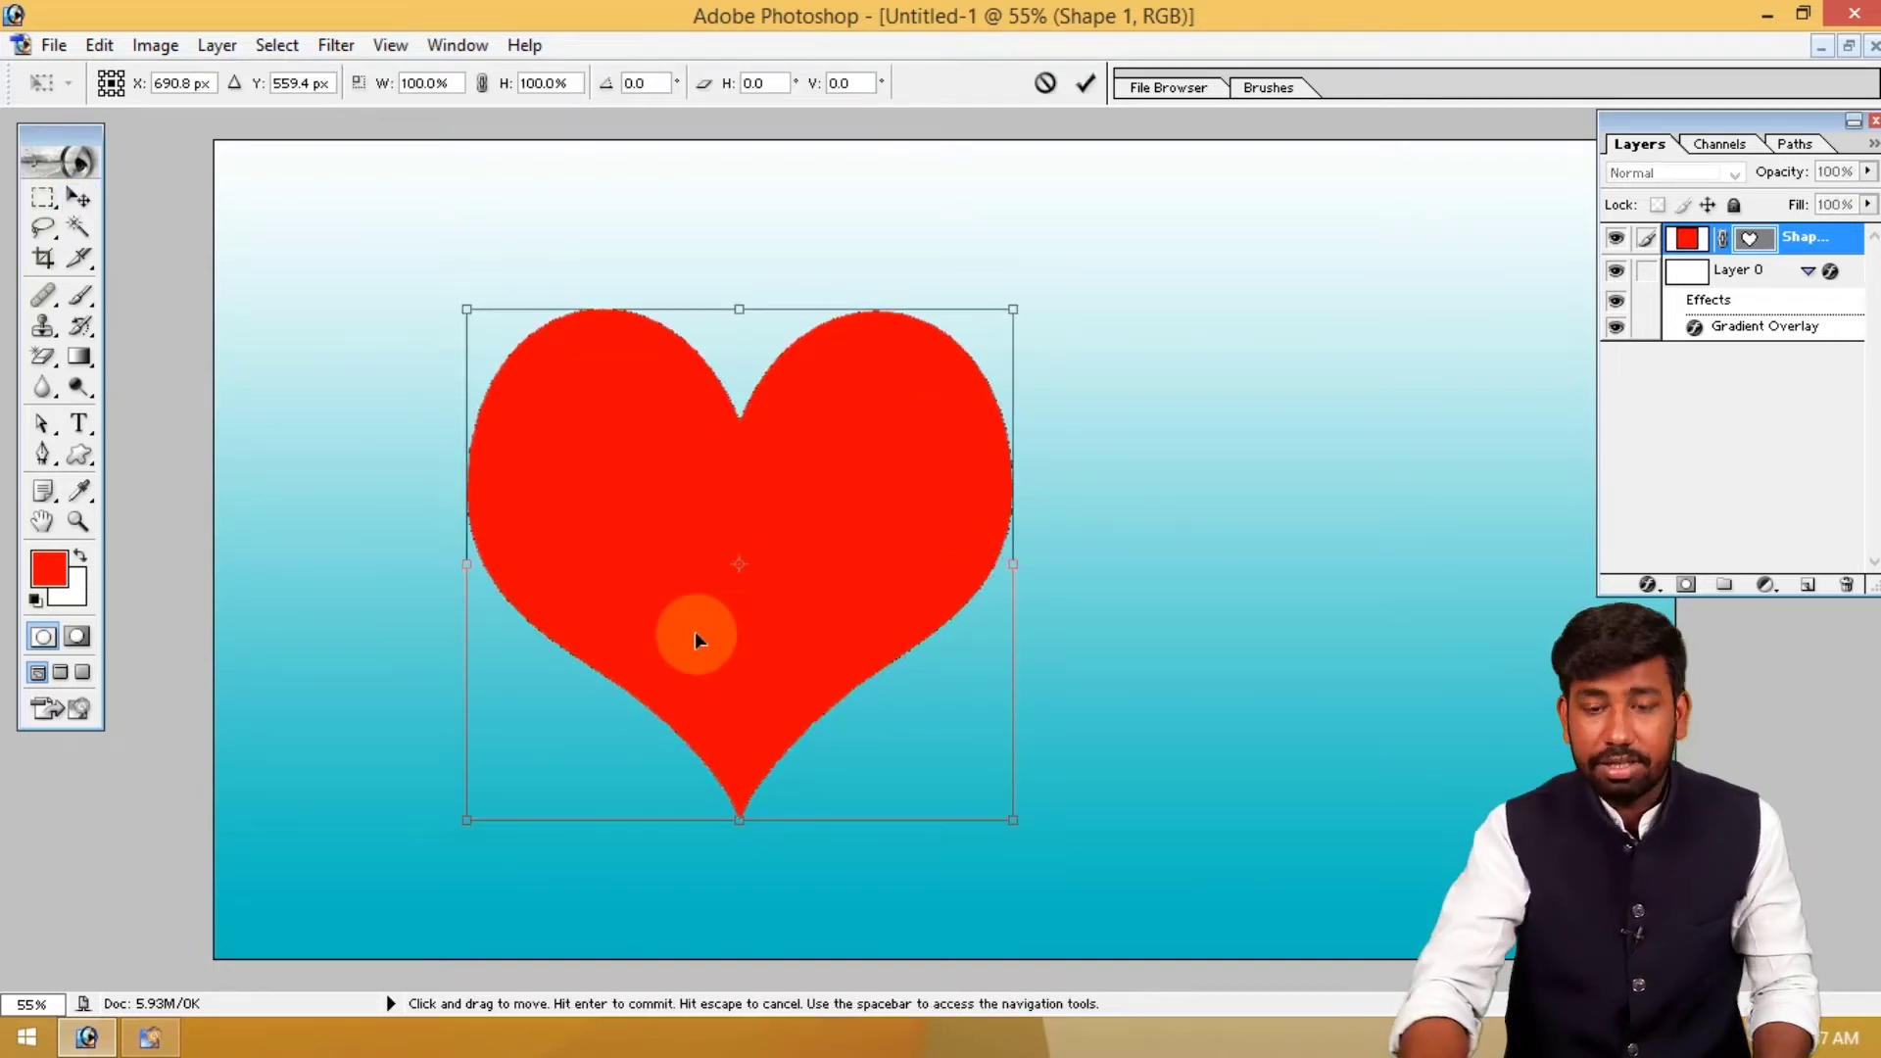
{"action": "key", "text": "Return"}
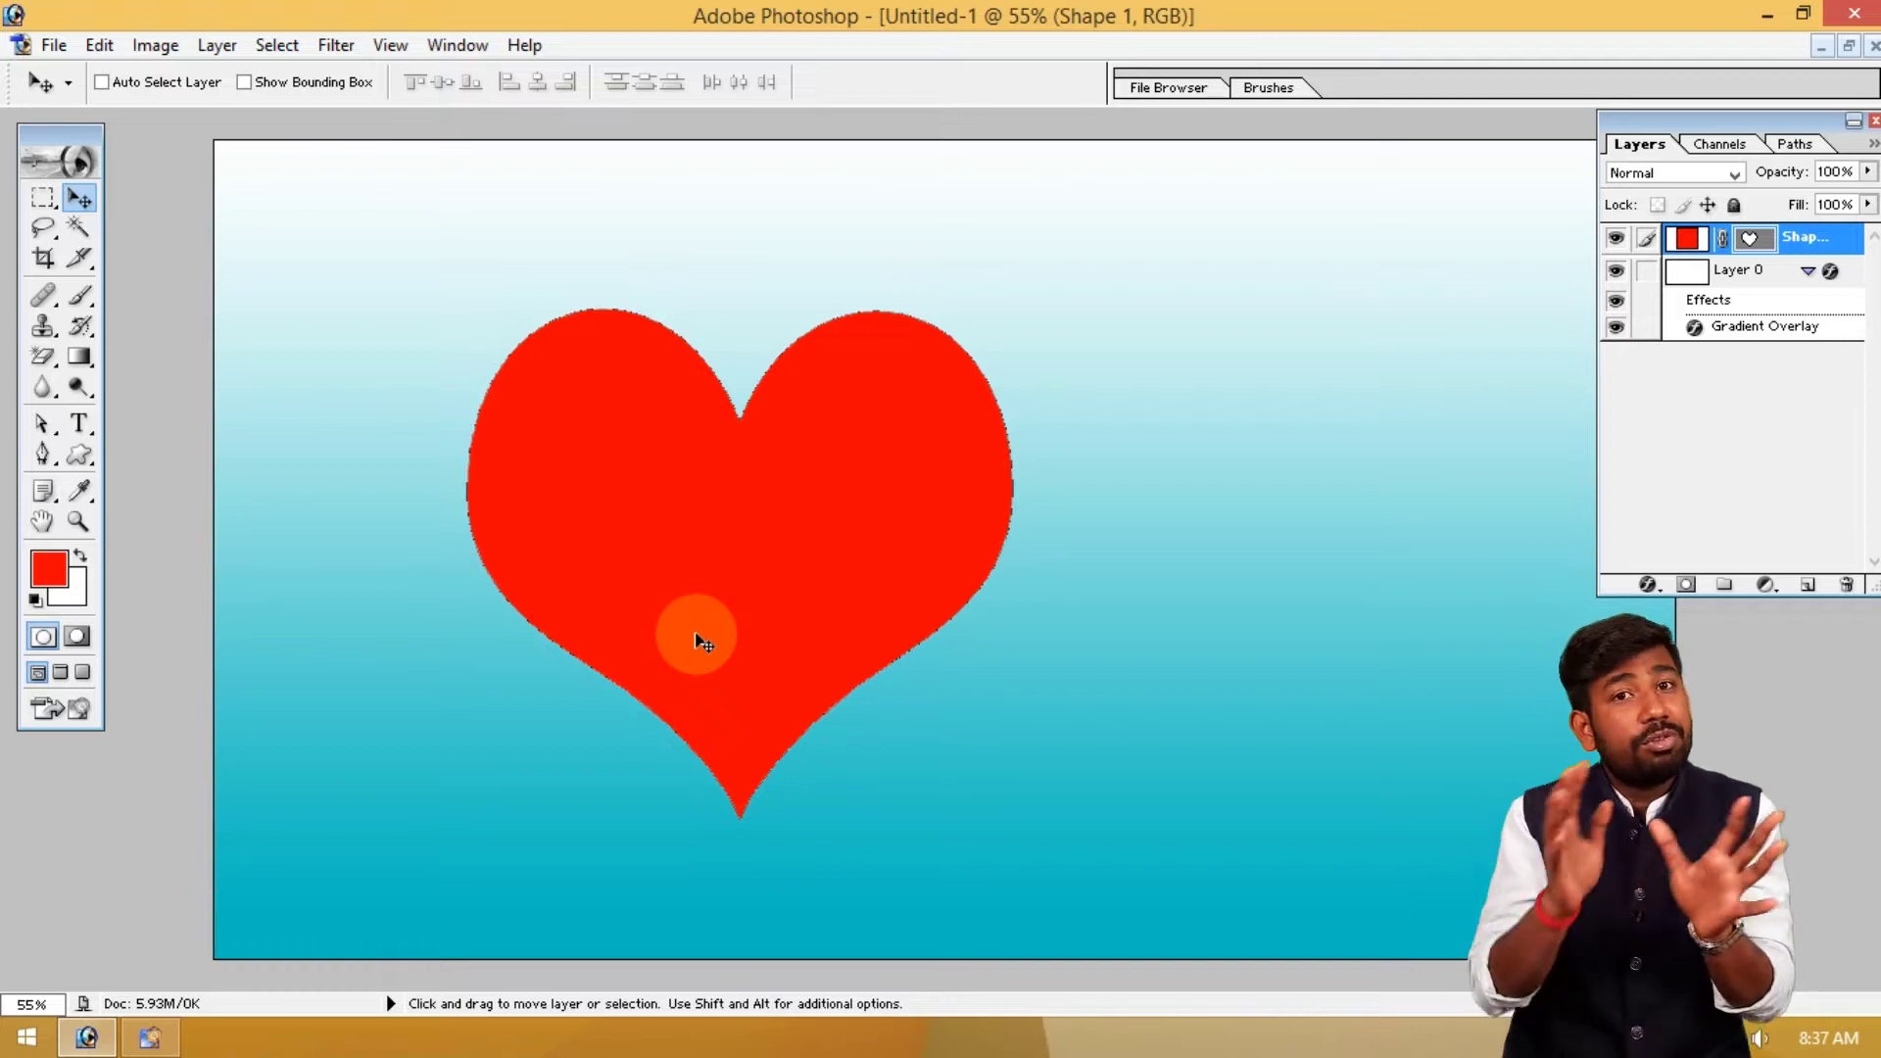
Duplicate the heart layer and nudge the copy about 2 px left and up with Free Transform
{"action": "key", "text": "ctrl+j"}
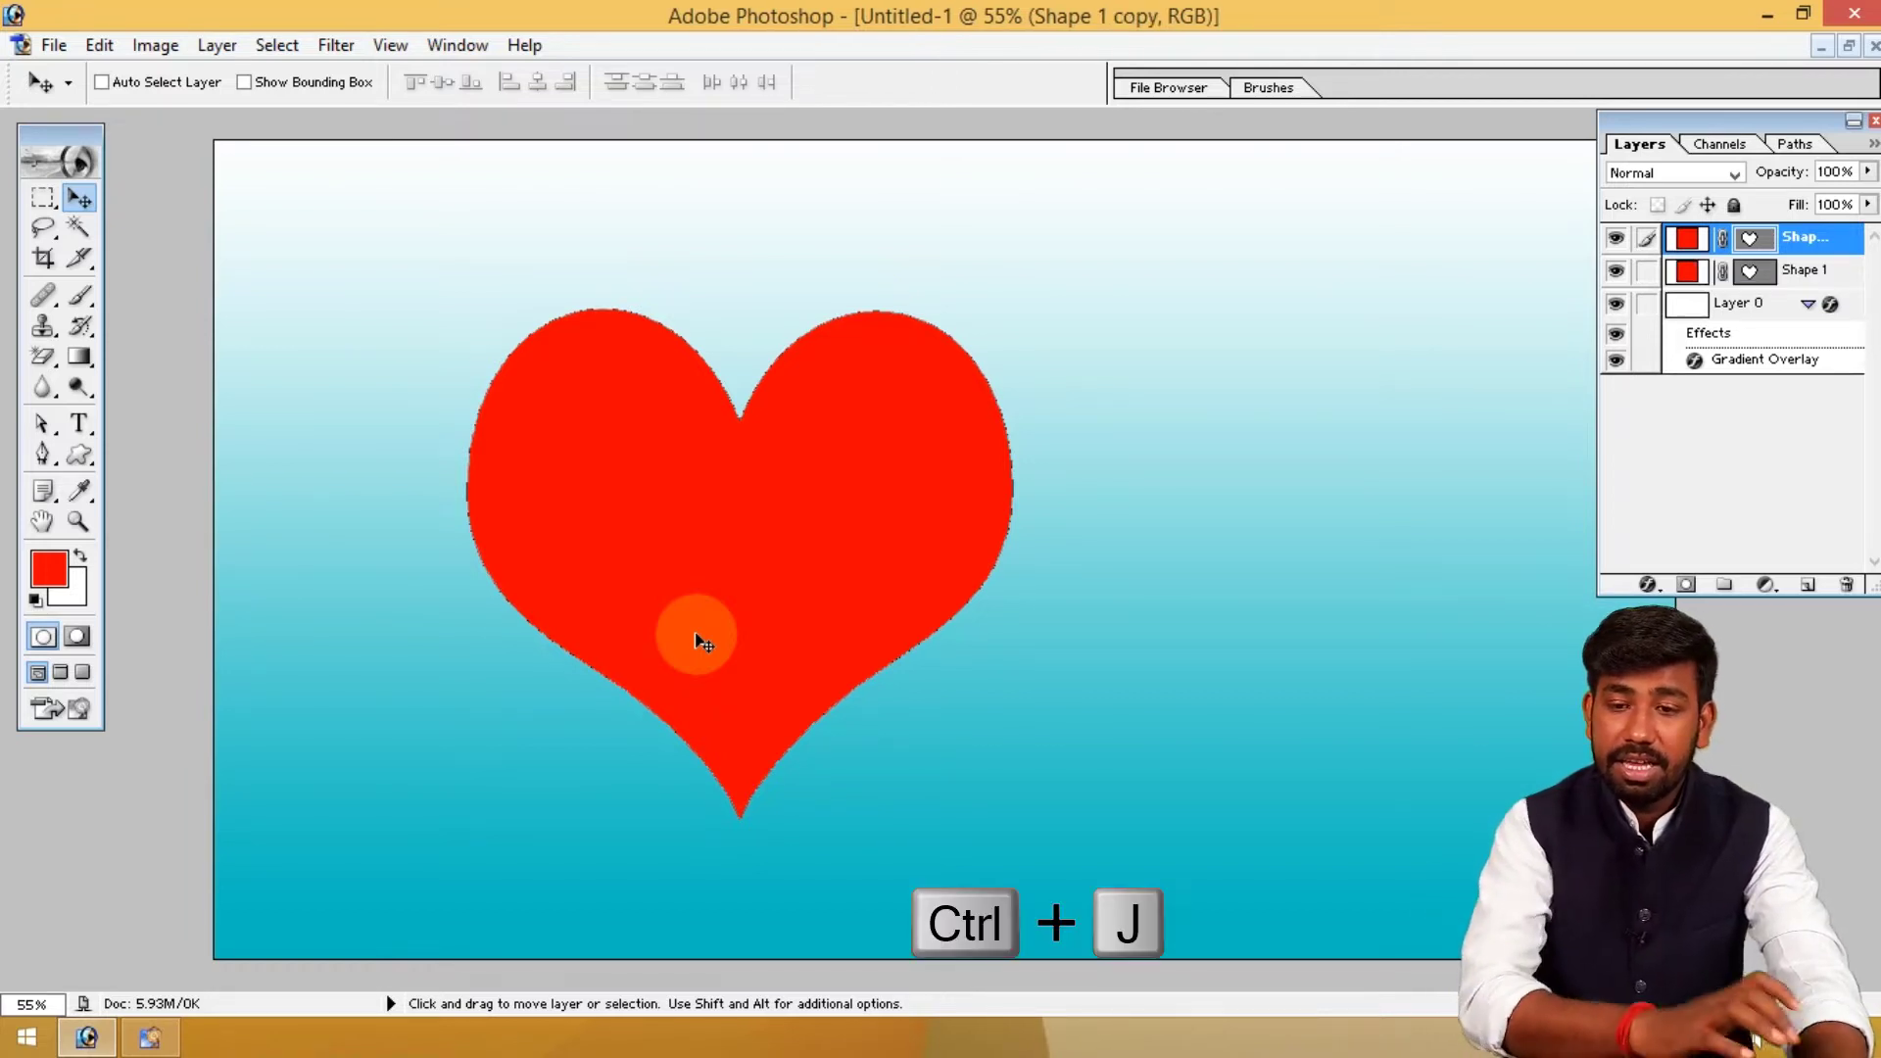
{"action": "key", "text": "ctrl+t"}
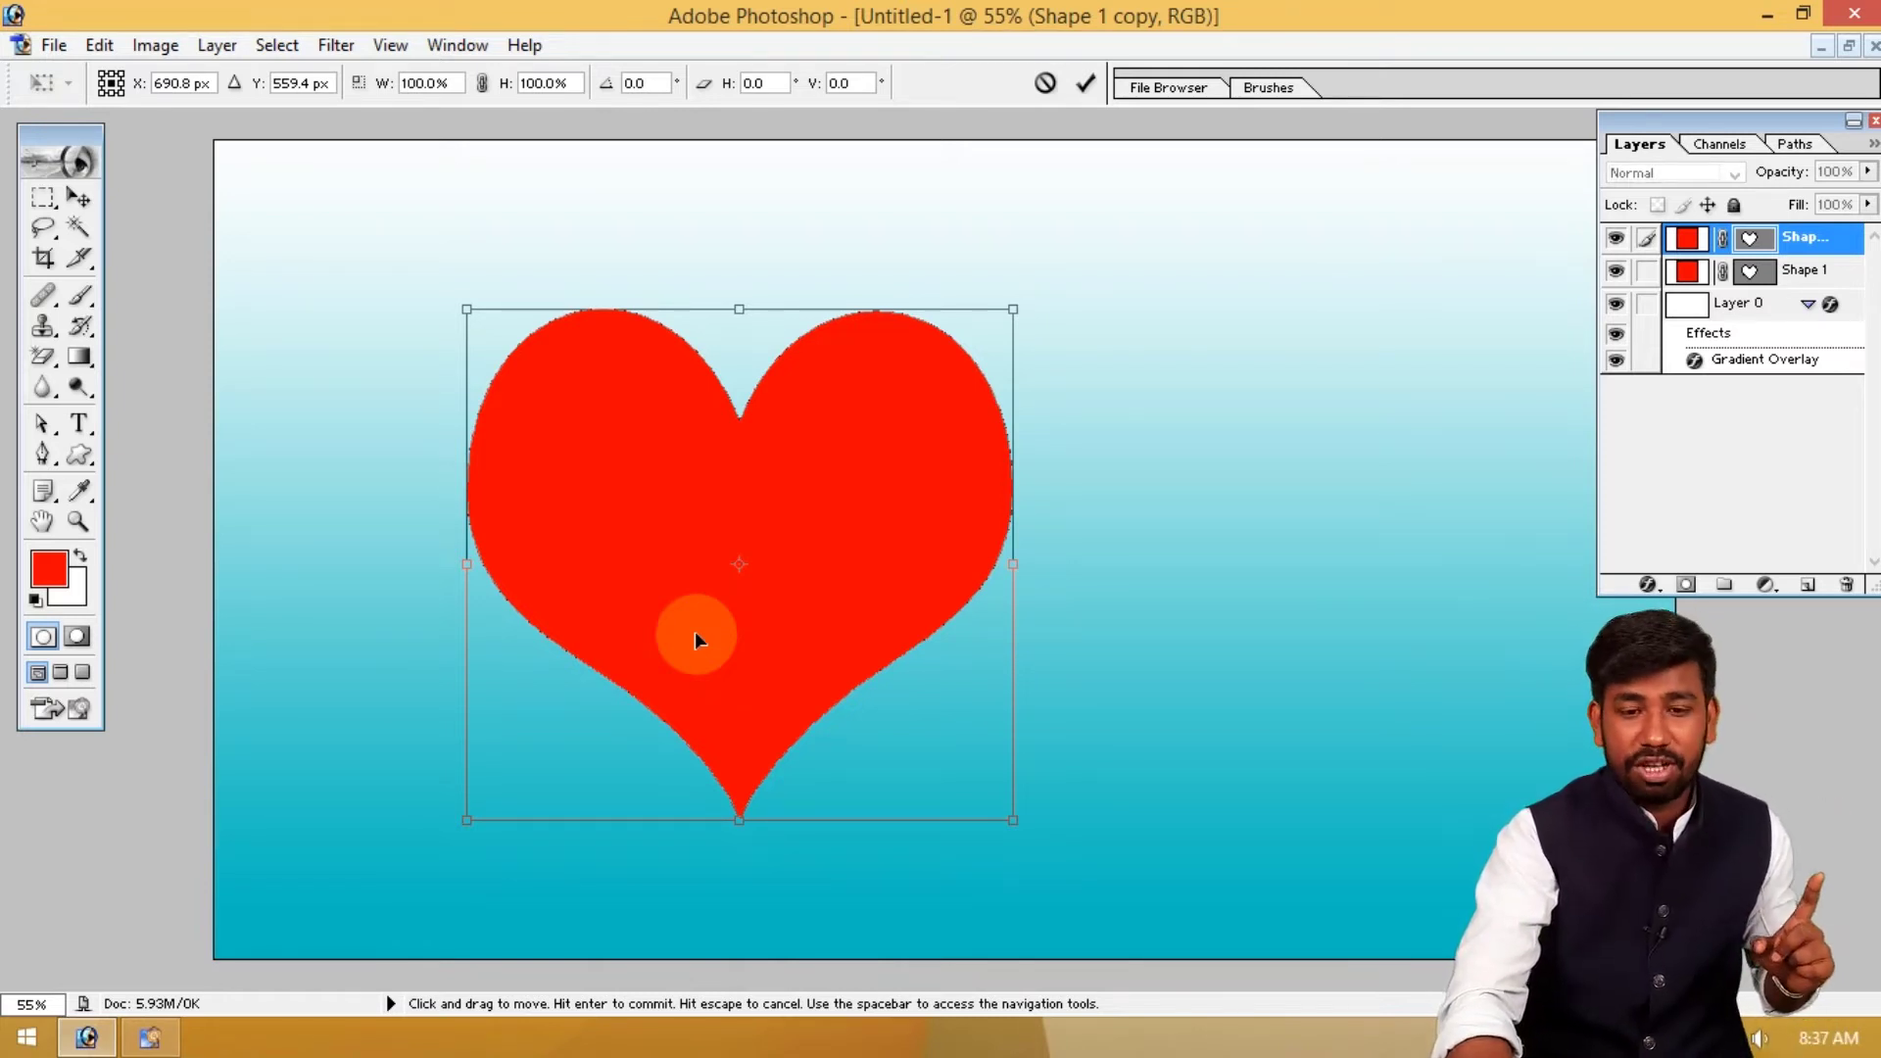
{"action": "left_click_drag", "start_coordinate": [695, 632], "coordinate": [696, 632]}
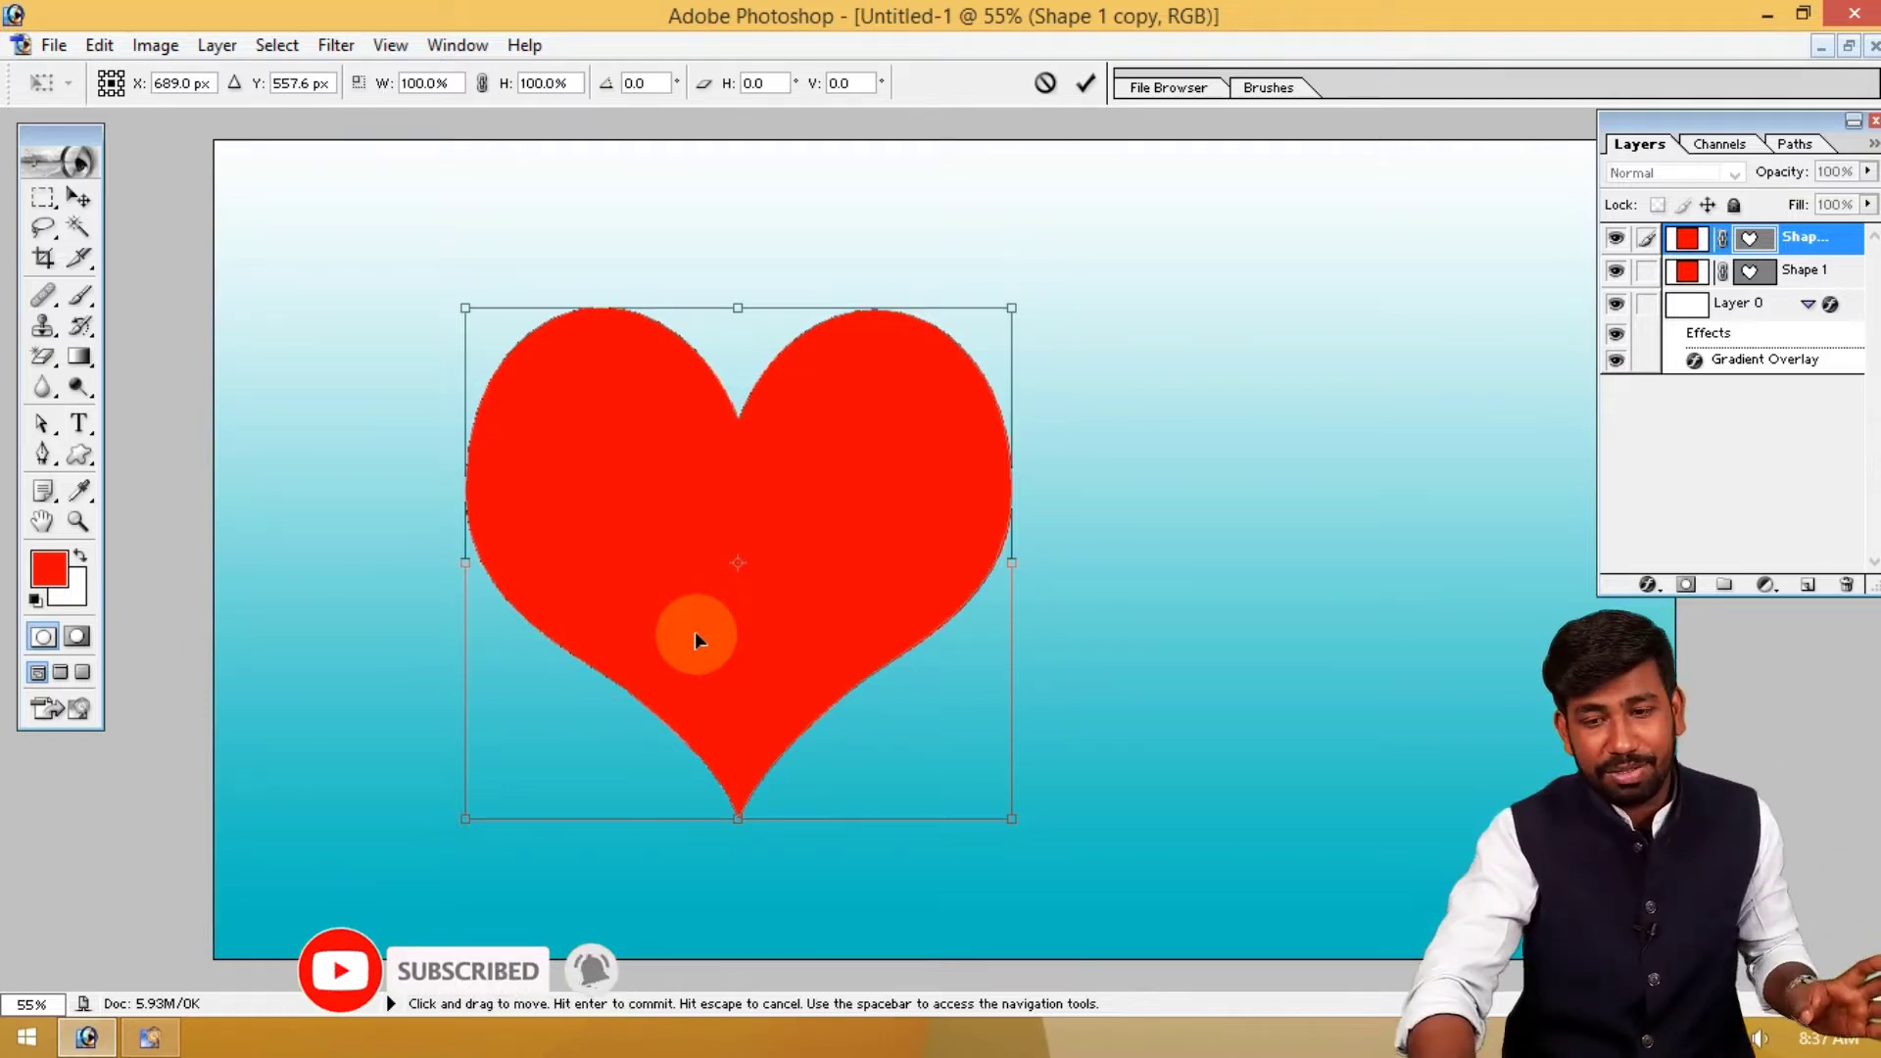
{"action": "key", "text": "Return"}
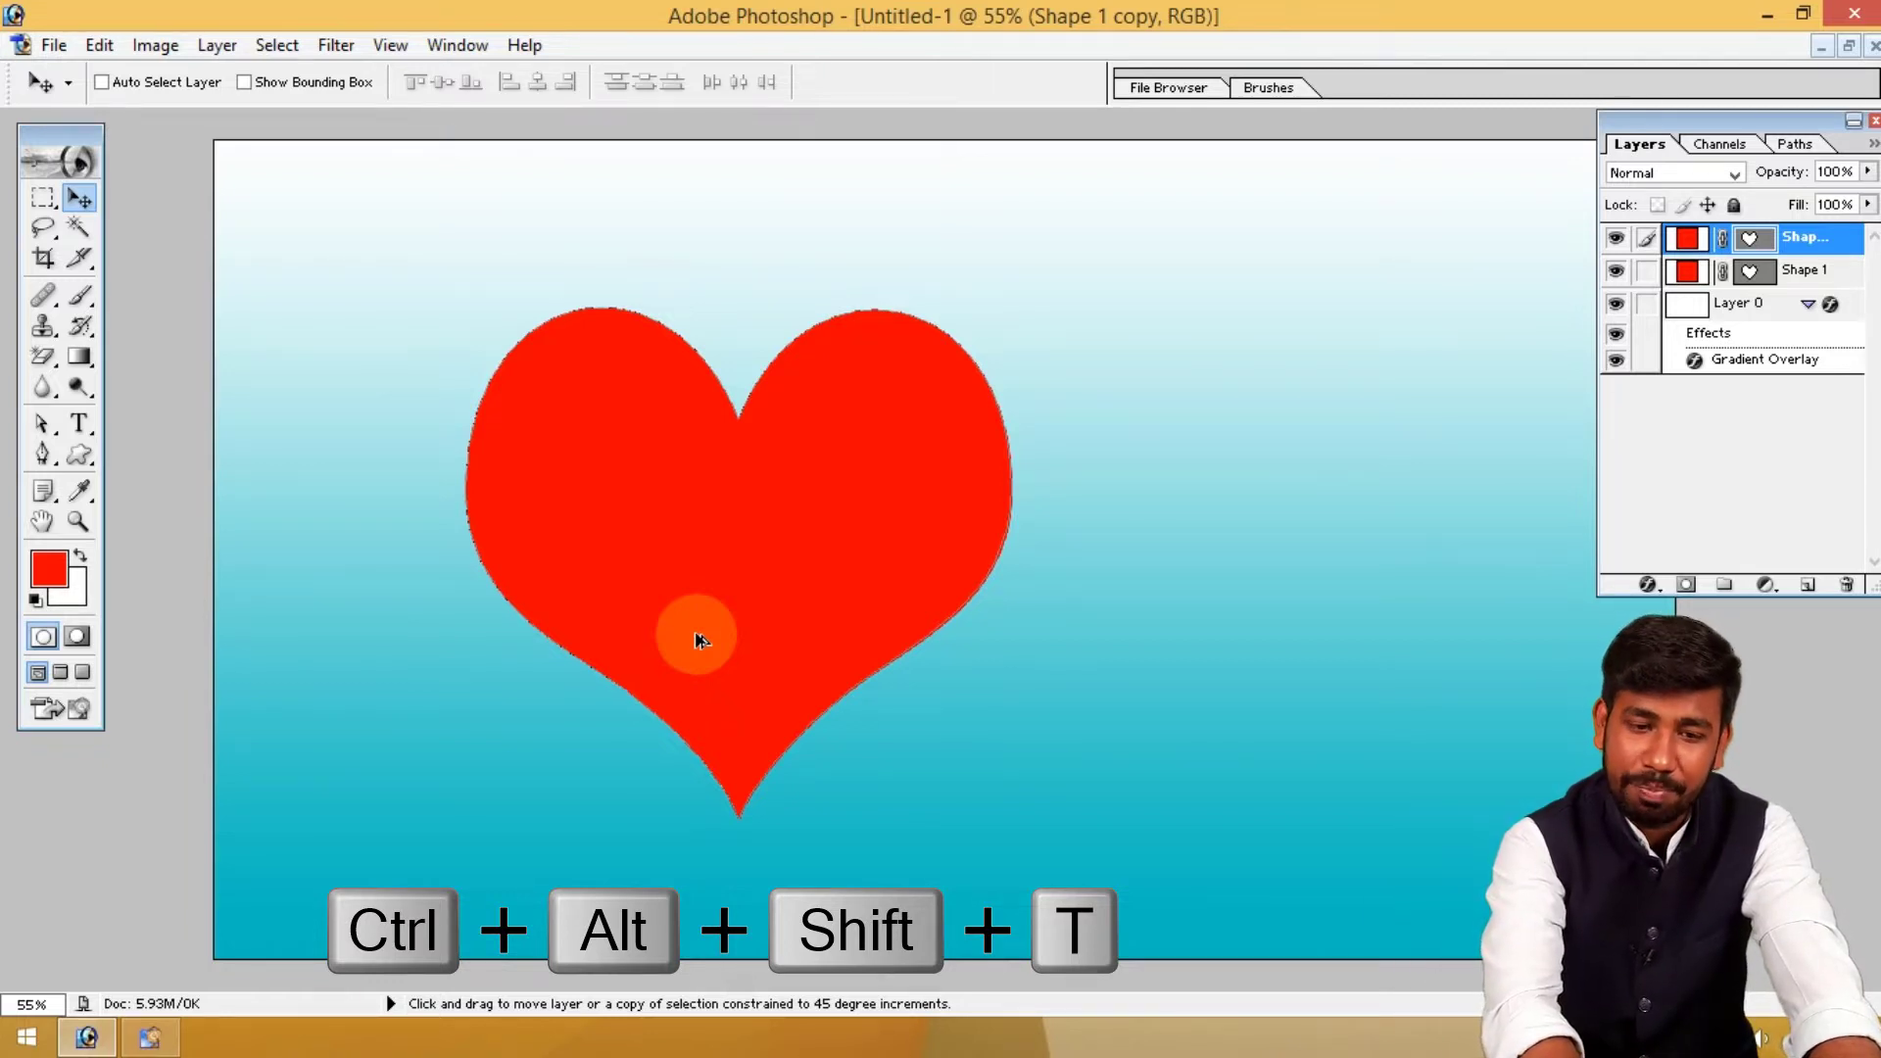
Repeat the transform with duplication 14 times to stack offset heart copies up to Shape 1 copy 15
{"action": "key", "text": "ctrl+alt+shift+t"}
{"action": "key", "text": "ctrl+alt+shift+t"}
{"action": "key", "text": "ctrl+alt+shift+t"}
{"action": "key", "text": "ctrl+alt+shift+t"}
{"action": "key", "text": "ctrl+alt+shift+t"}
{"action": "key", "text": "ctrl+alt+shift+t"}
{"action": "key", "text": "ctrl+alt+shift+t"}
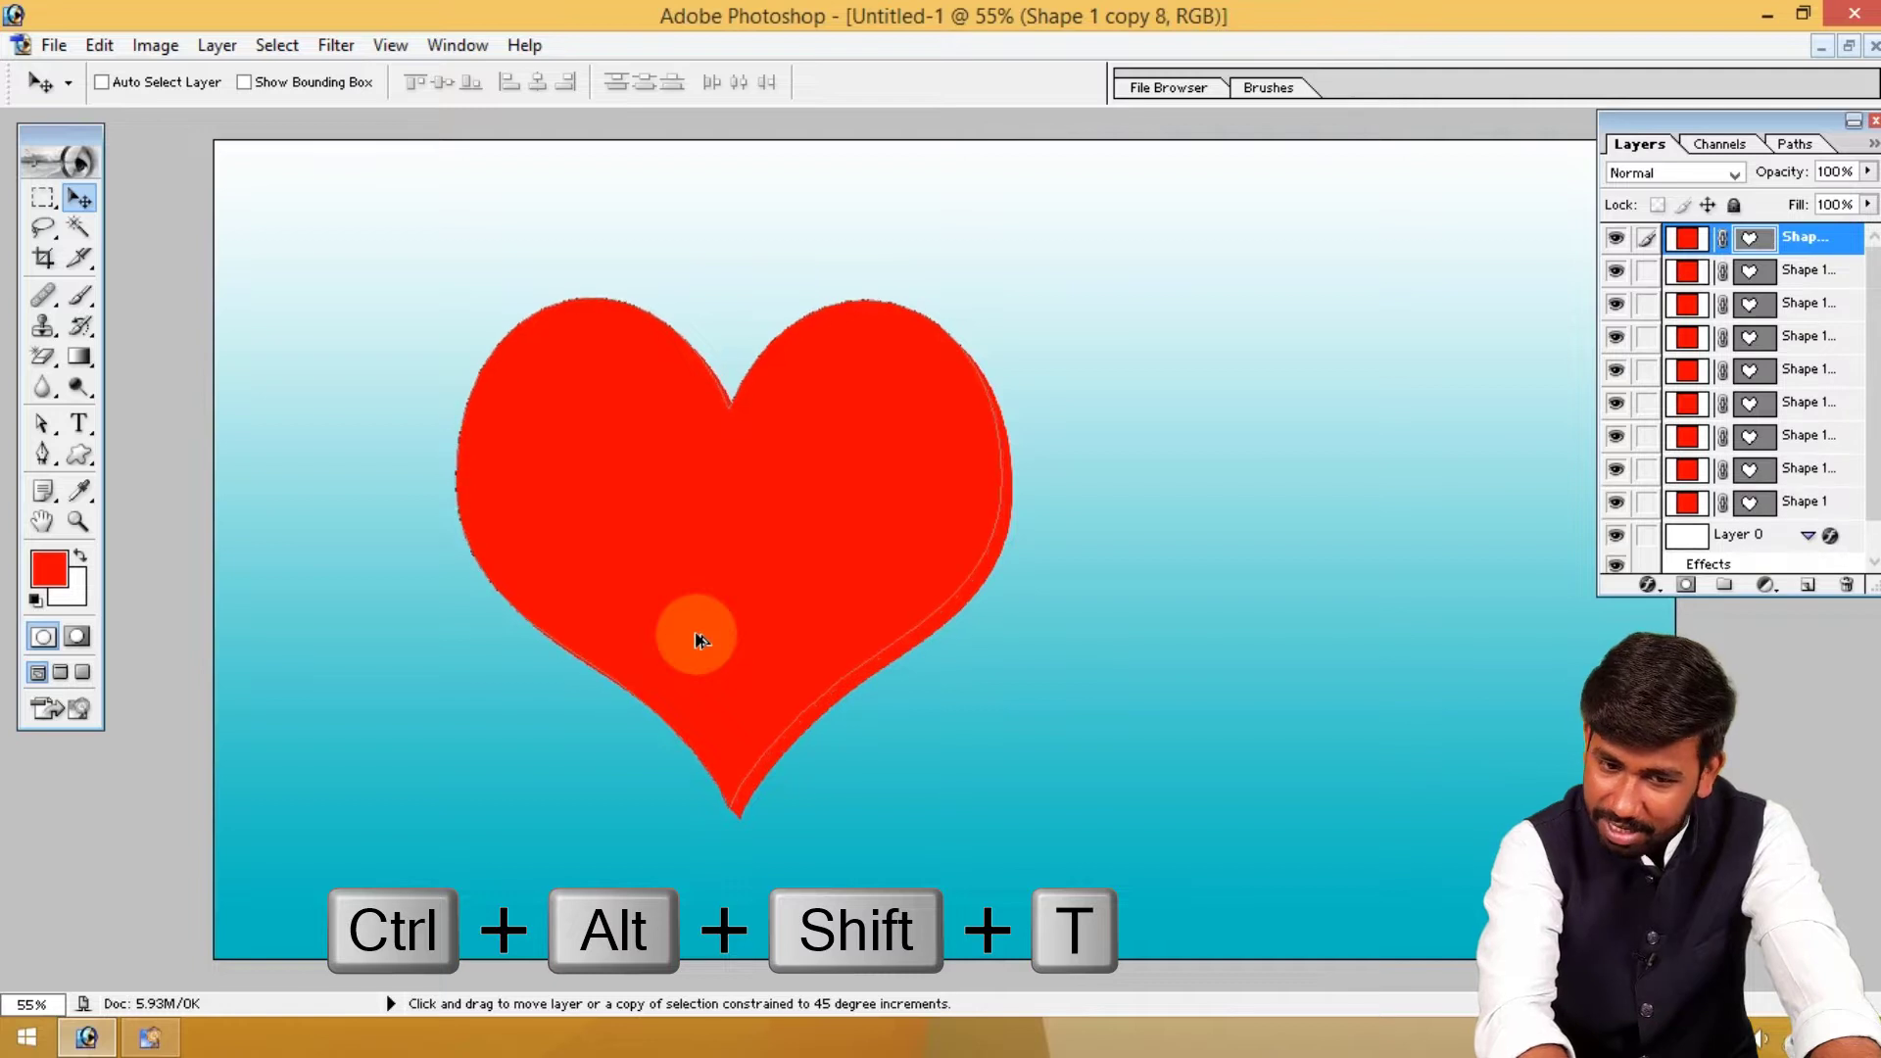
{"action": "key", "text": "ctrl+alt+shift+t"}
{"action": "key", "text": "ctrl+alt+shift+t"}
{"action": "key", "text": "ctrl+alt+shift+t"}
{"action": "key", "text": "ctrl+alt+shift+t"}
{"action": "key", "text": "ctrl+alt+shift+t"}
{"action": "key", "text": "ctrl+alt+shift+t"}
{"action": "key", "text": "ctrl+alt+shift+t"}
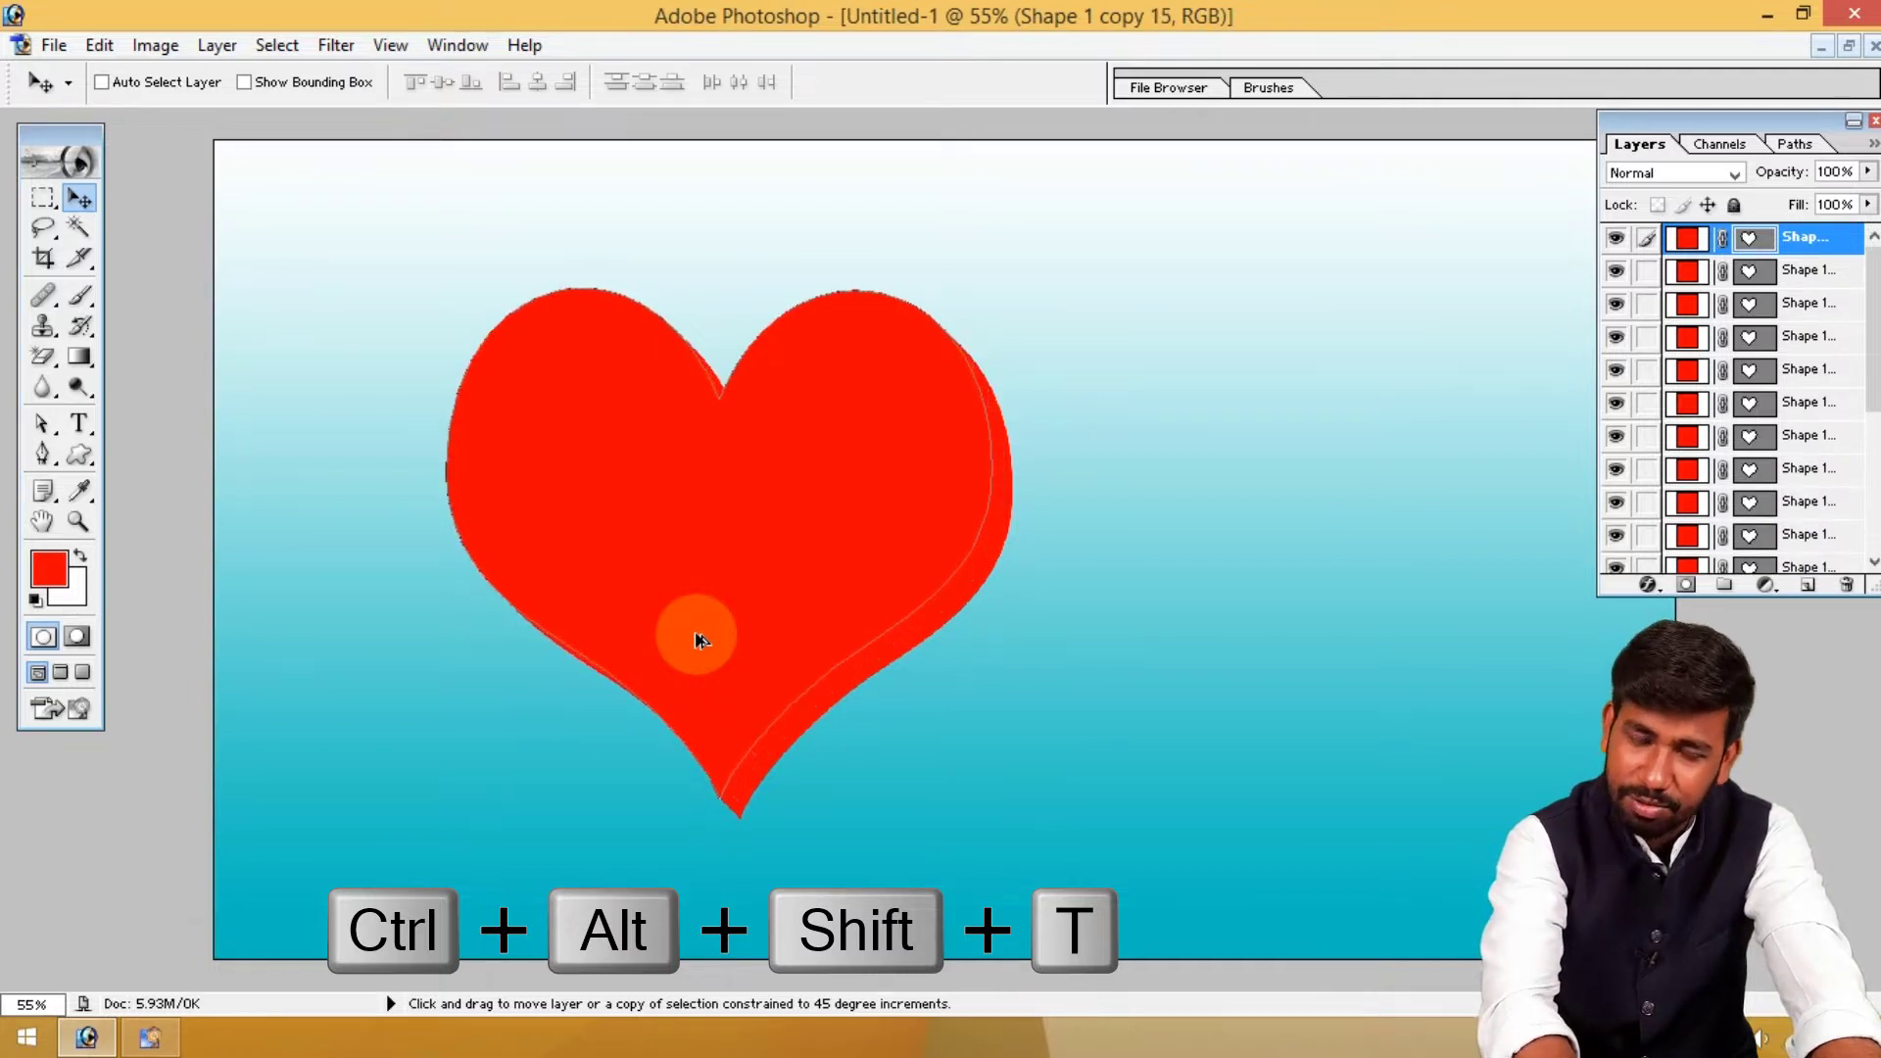
Repeat the offset transform with duplication to continue stacking heart copies up to Shape 1 copy 40
{"action": "key", "text": "ctrl+alt+shift+t"}
{"action": "key", "text": "ctrl+alt+shift+t"}
{"action": "key", "text": "ctrl+alt+shift+t"}
{"action": "key", "text": "ctrl+alt+shift+t"}
{"action": "key", "text": "ctrl+alt+shift+t"}
{"action": "key", "text": "ctrl+alt+shift+t"}
{"action": "key", "text": "ctrl+alt+shift+t"}
{"action": "key", "text": "ctrl+alt+shift+t"}
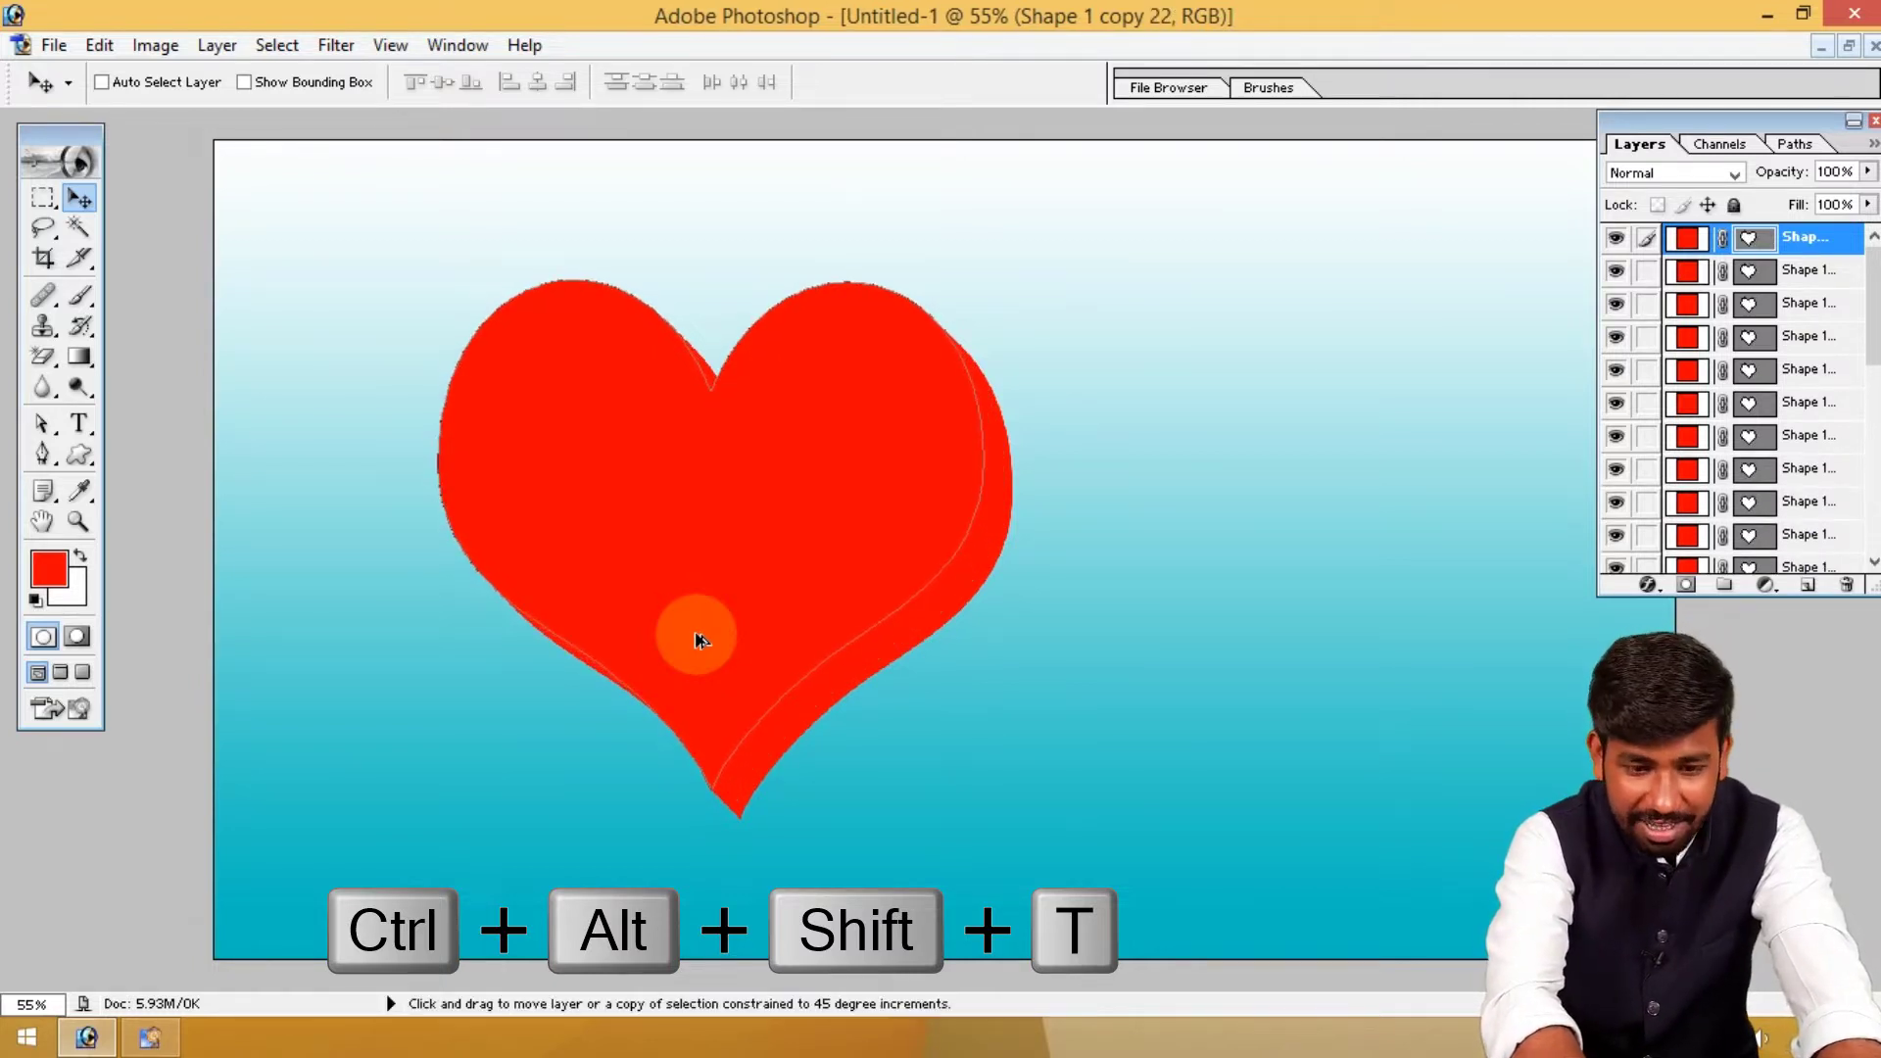
{"action": "key", "text": "ctrl+alt+shift+t"}
{"action": "key", "text": "ctrl+alt+shift+t"}
{"action": "key", "text": "ctrl+alt+shift+t"}
{"action": "key", "text": "ctrl+alt+shift+t"}
{"action": "key", "text": "ctrl+alt+shift+t"}
{"action": "key", "text": "ctrl+alt+shift+t"}
{"action": "key", "text": "ctrl+alt+shift+t"}
{"action": "key", "text": "ctrl+alt+shift+t"}
{"action": "key", "text": "ctrl+alt+shift+t"}
{"action": "key", "text": "ctrl+alt+shift+t"}
{"action": "key", "text": "ctrl+alt+shift+t"}
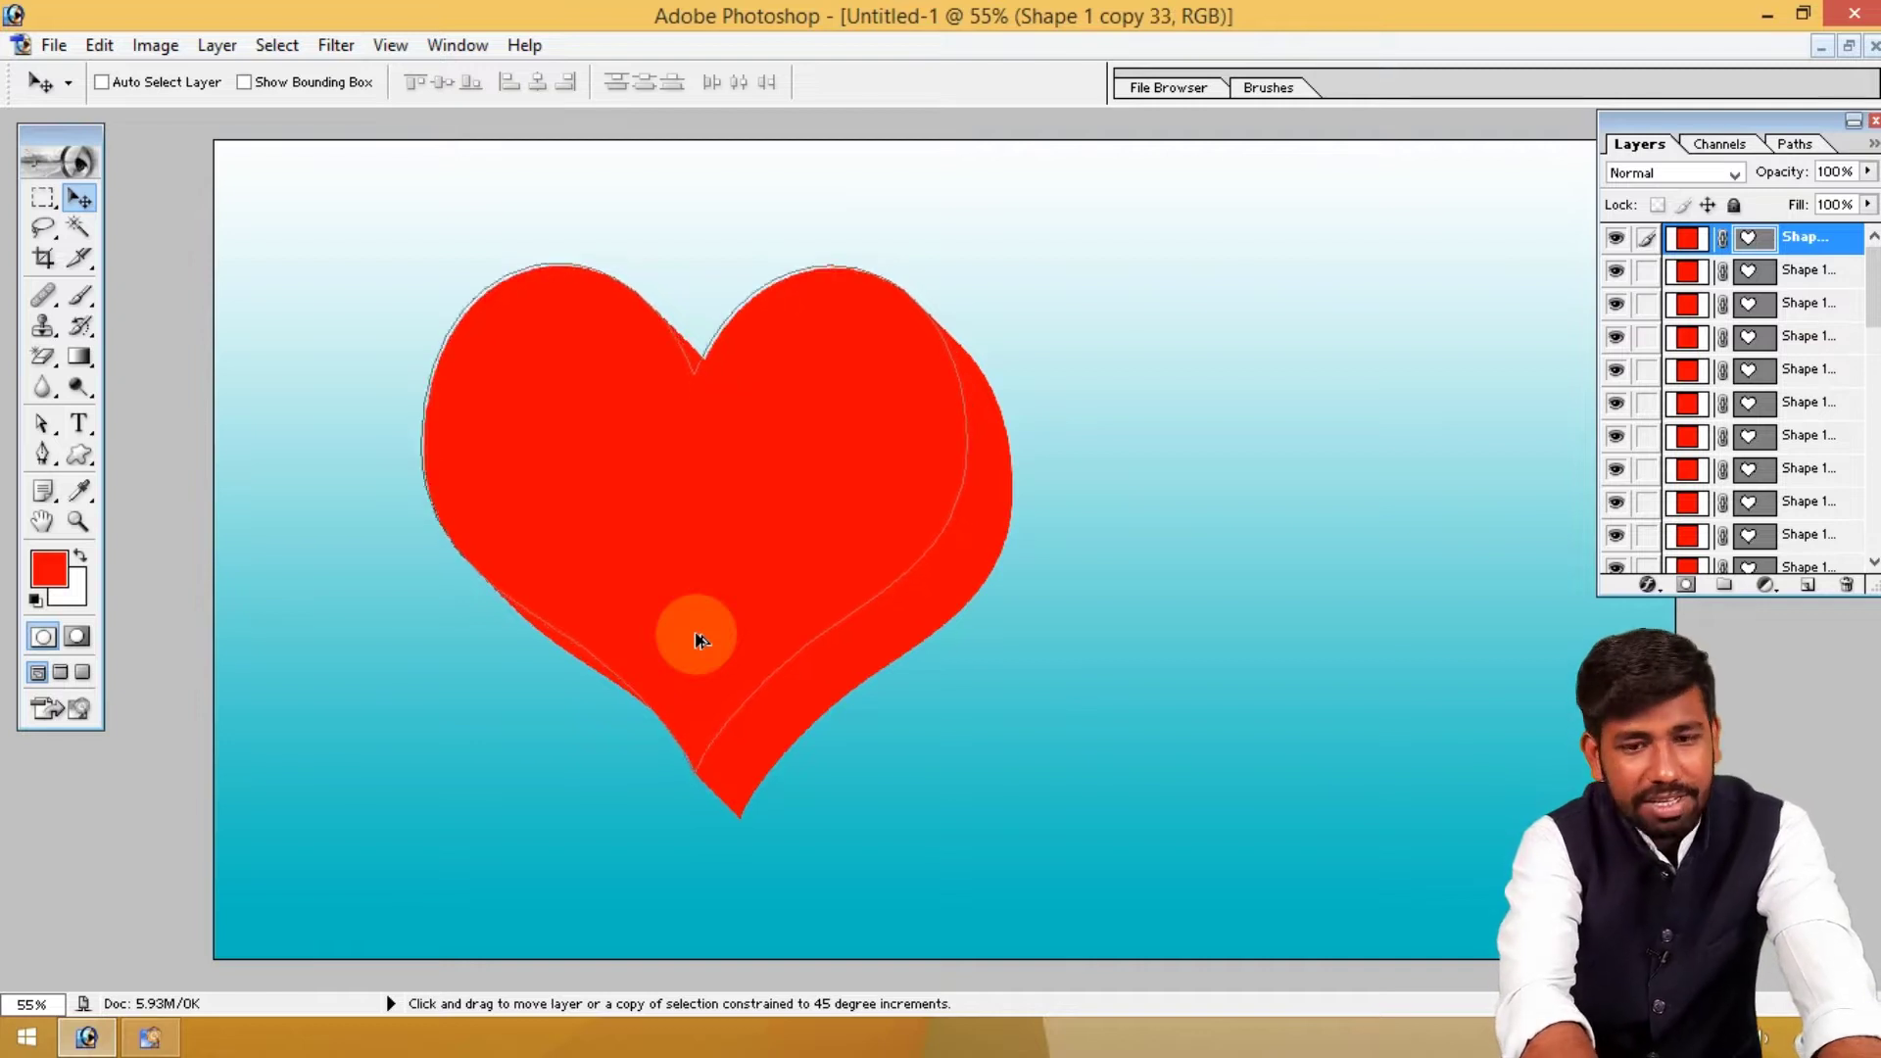
{"action": "key", "text": "ctrl+alt+shift+t"}
{"action": "key", "text": "ctrl+alt+shift+t"}
{"action": "key", "text": "ctrl+alt+shift+t"}
{"action": "key", "text": "ctrl+alt+shift+t"}
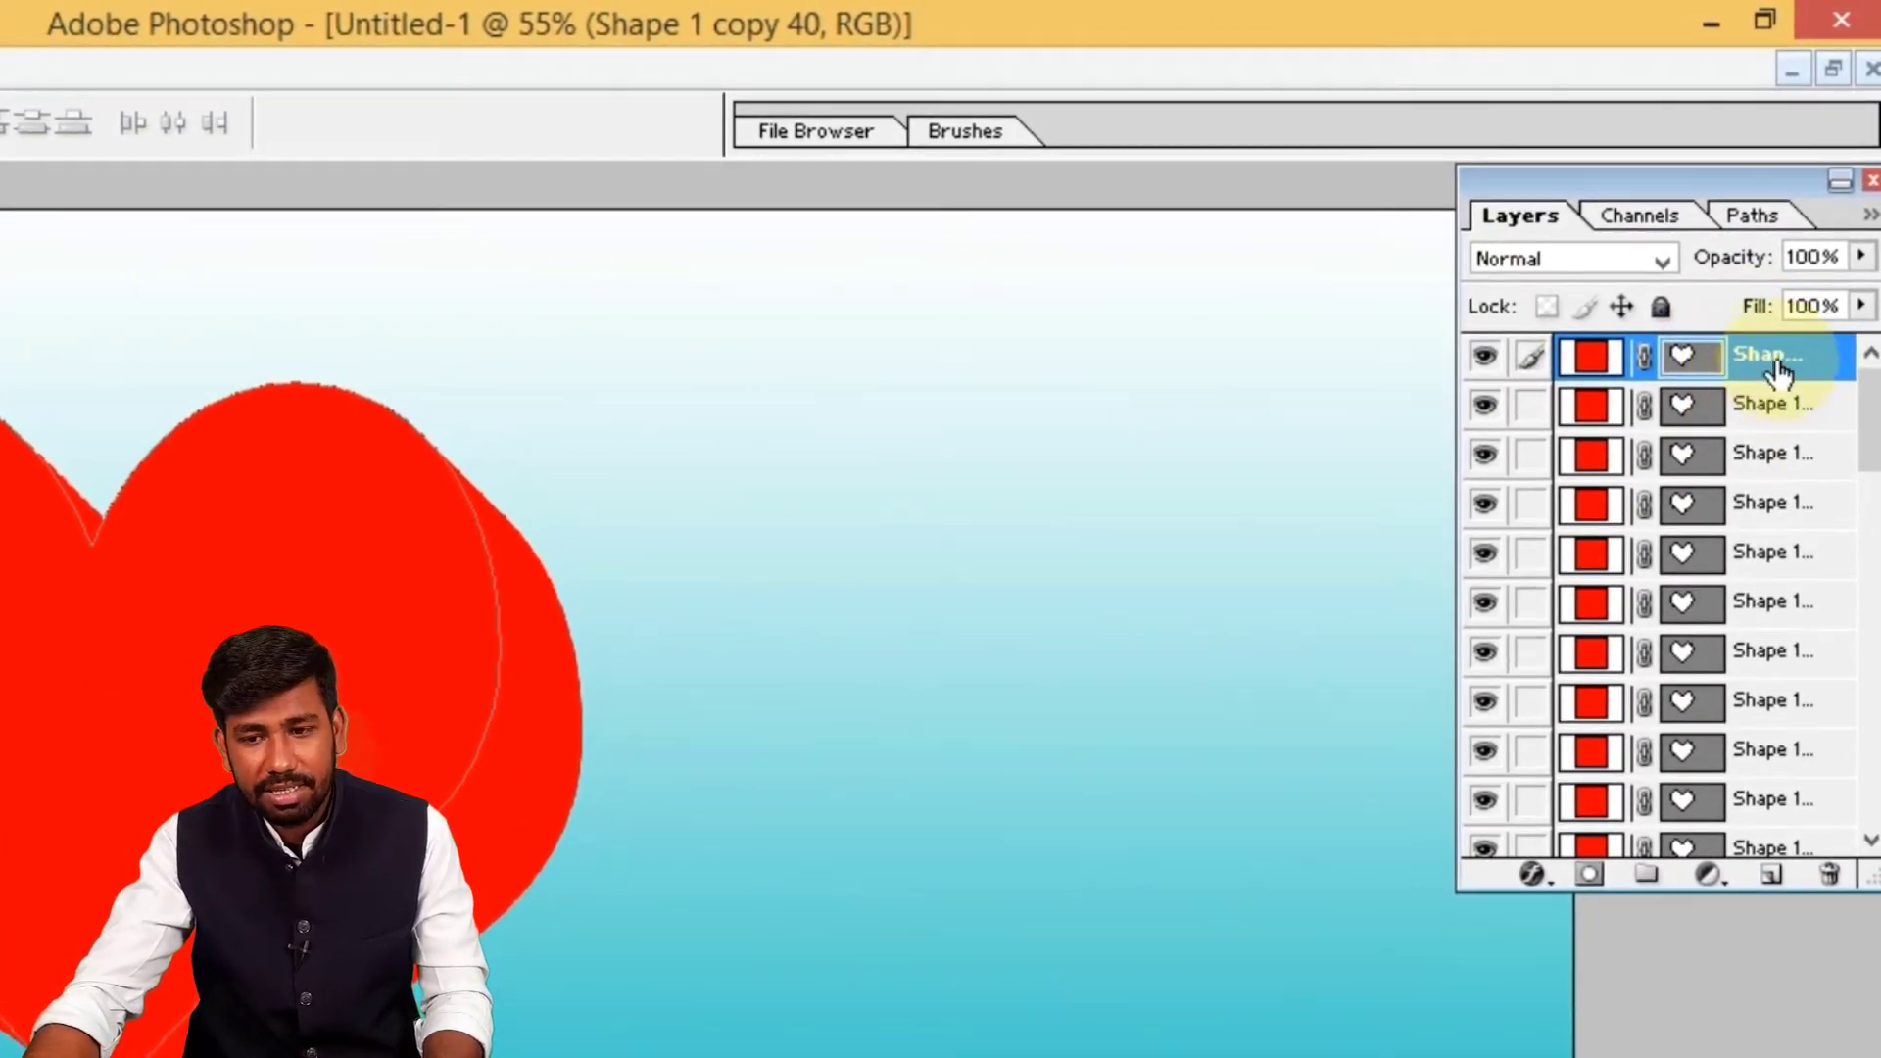
Link all heart layers below the topmost one, leaving out Layer 0, and merge them into a single layer
{"action": "left_click", "coordinate": [1743, 411]}
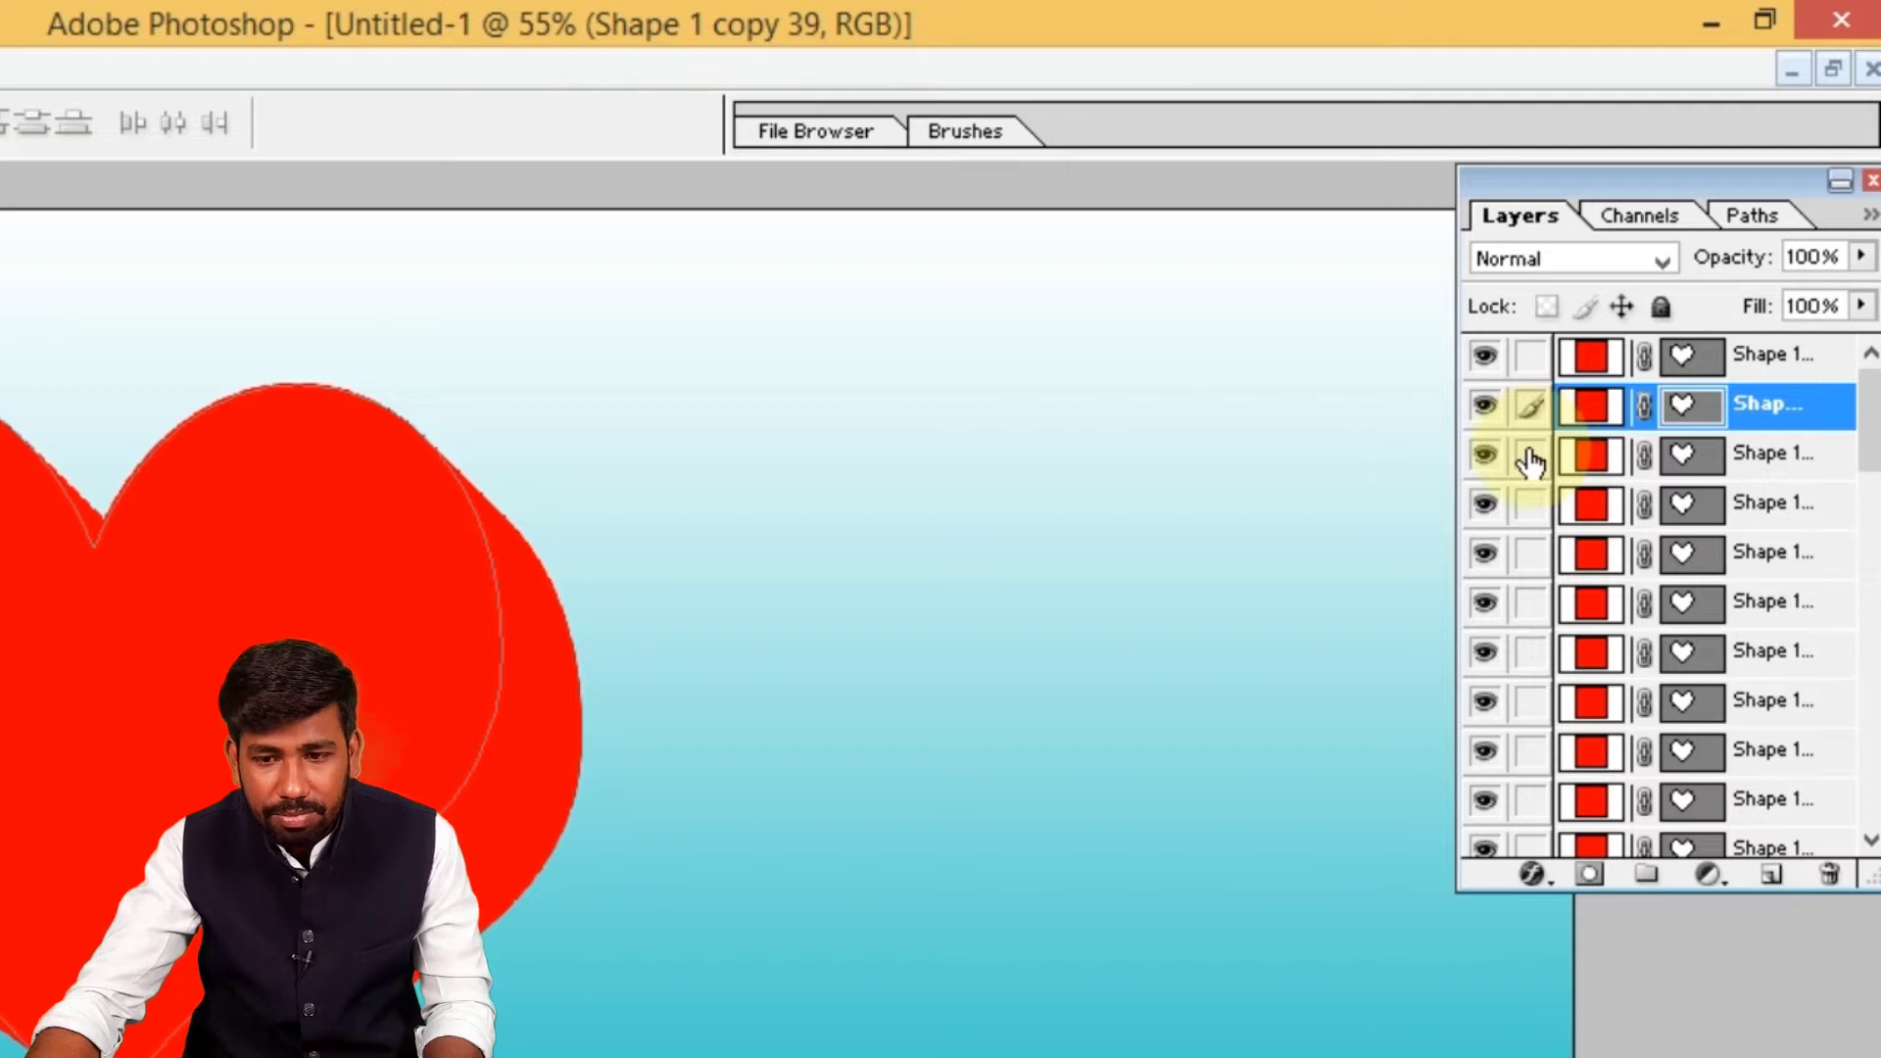
{"action": "left_click_drag", "start_coordinate": [1530, 460], "coordinate": [1538, 746]}
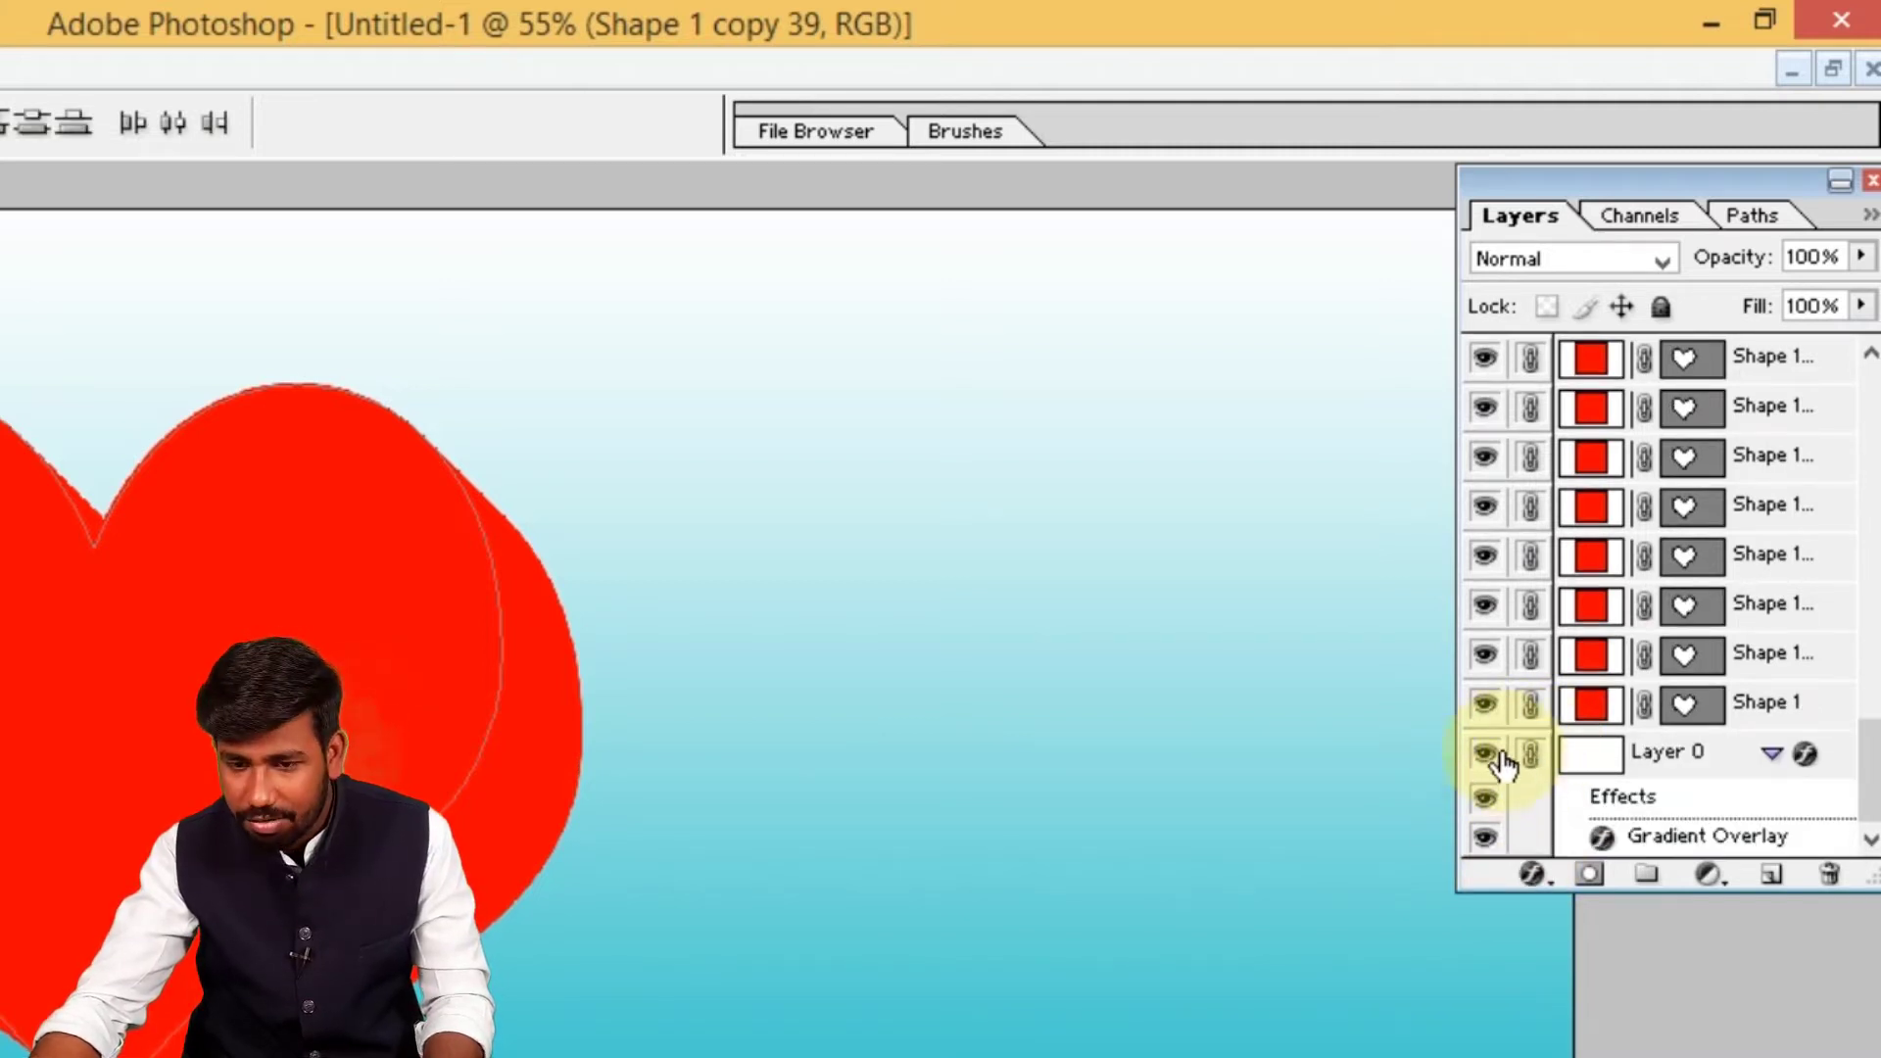
{"action": "left_click", "coordinate": [1526, 753]}
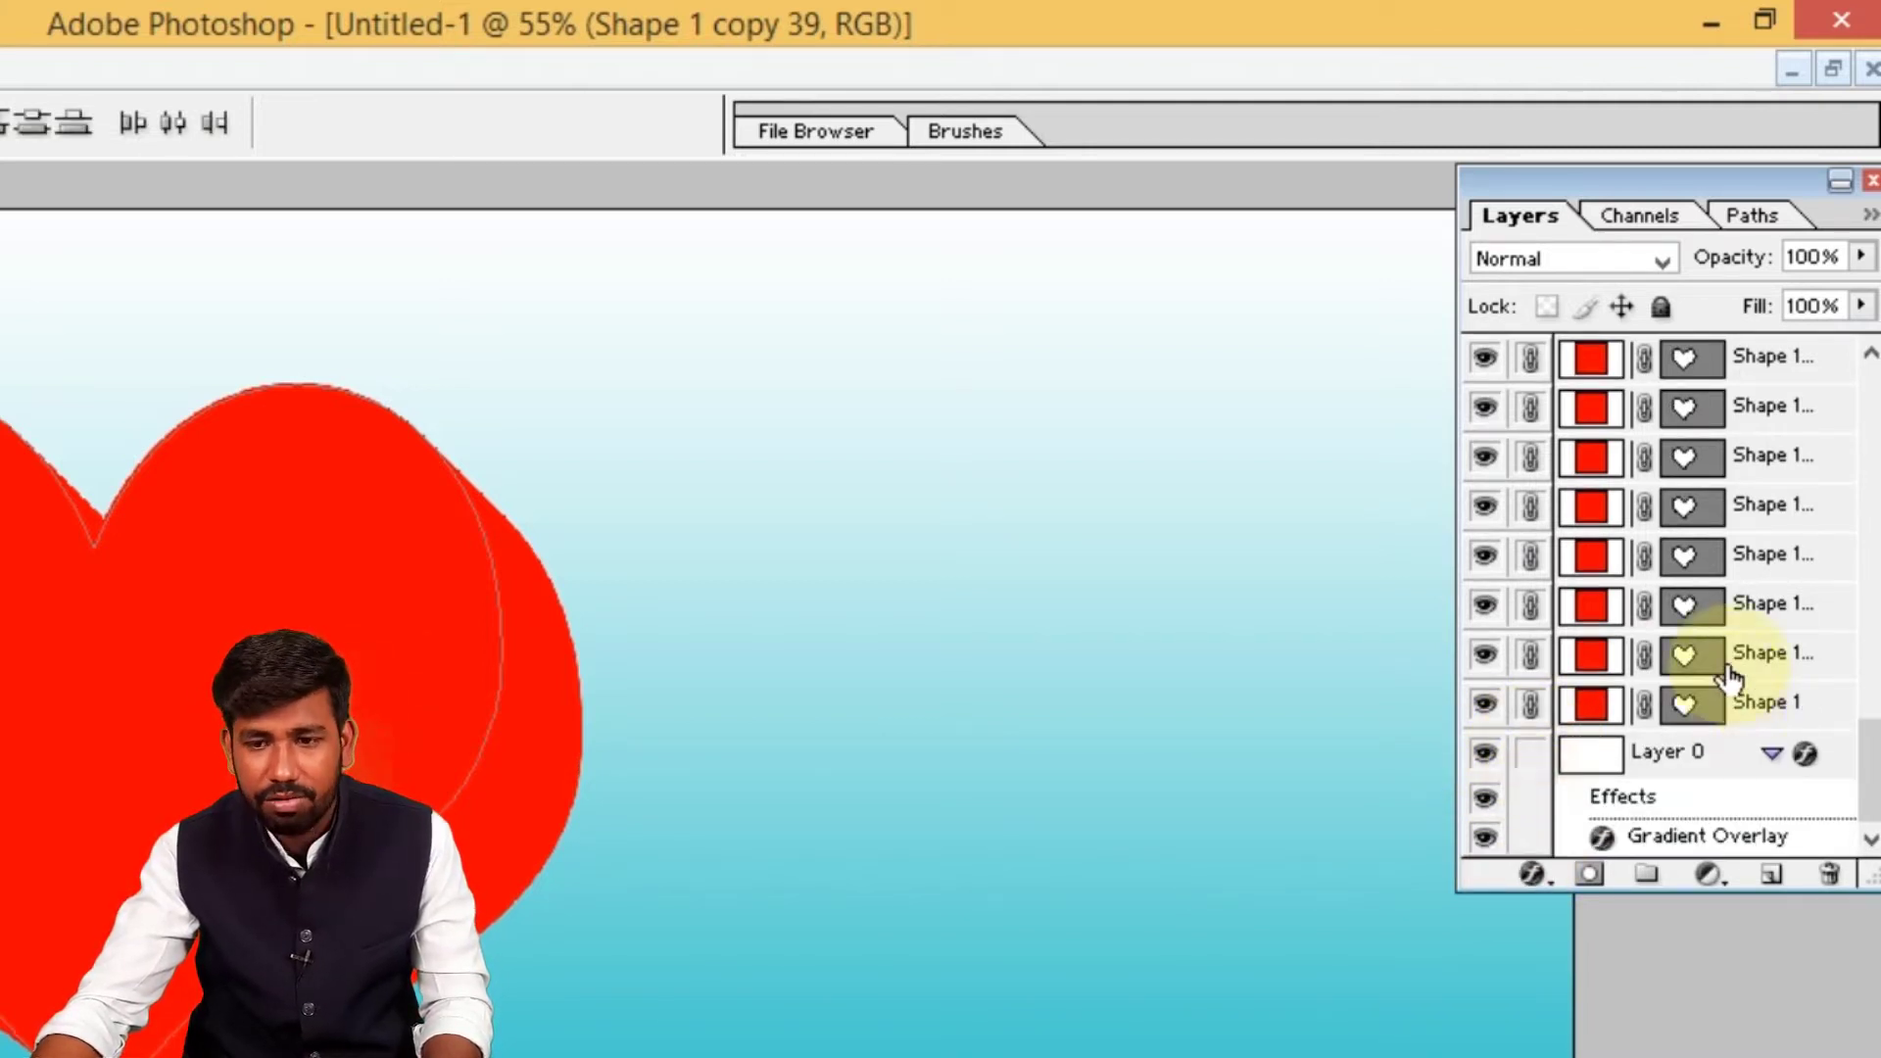
{"action": "scroll", "coordinate": [1726, 671], "scroll_direction": "up", "scroll_amount": 5}
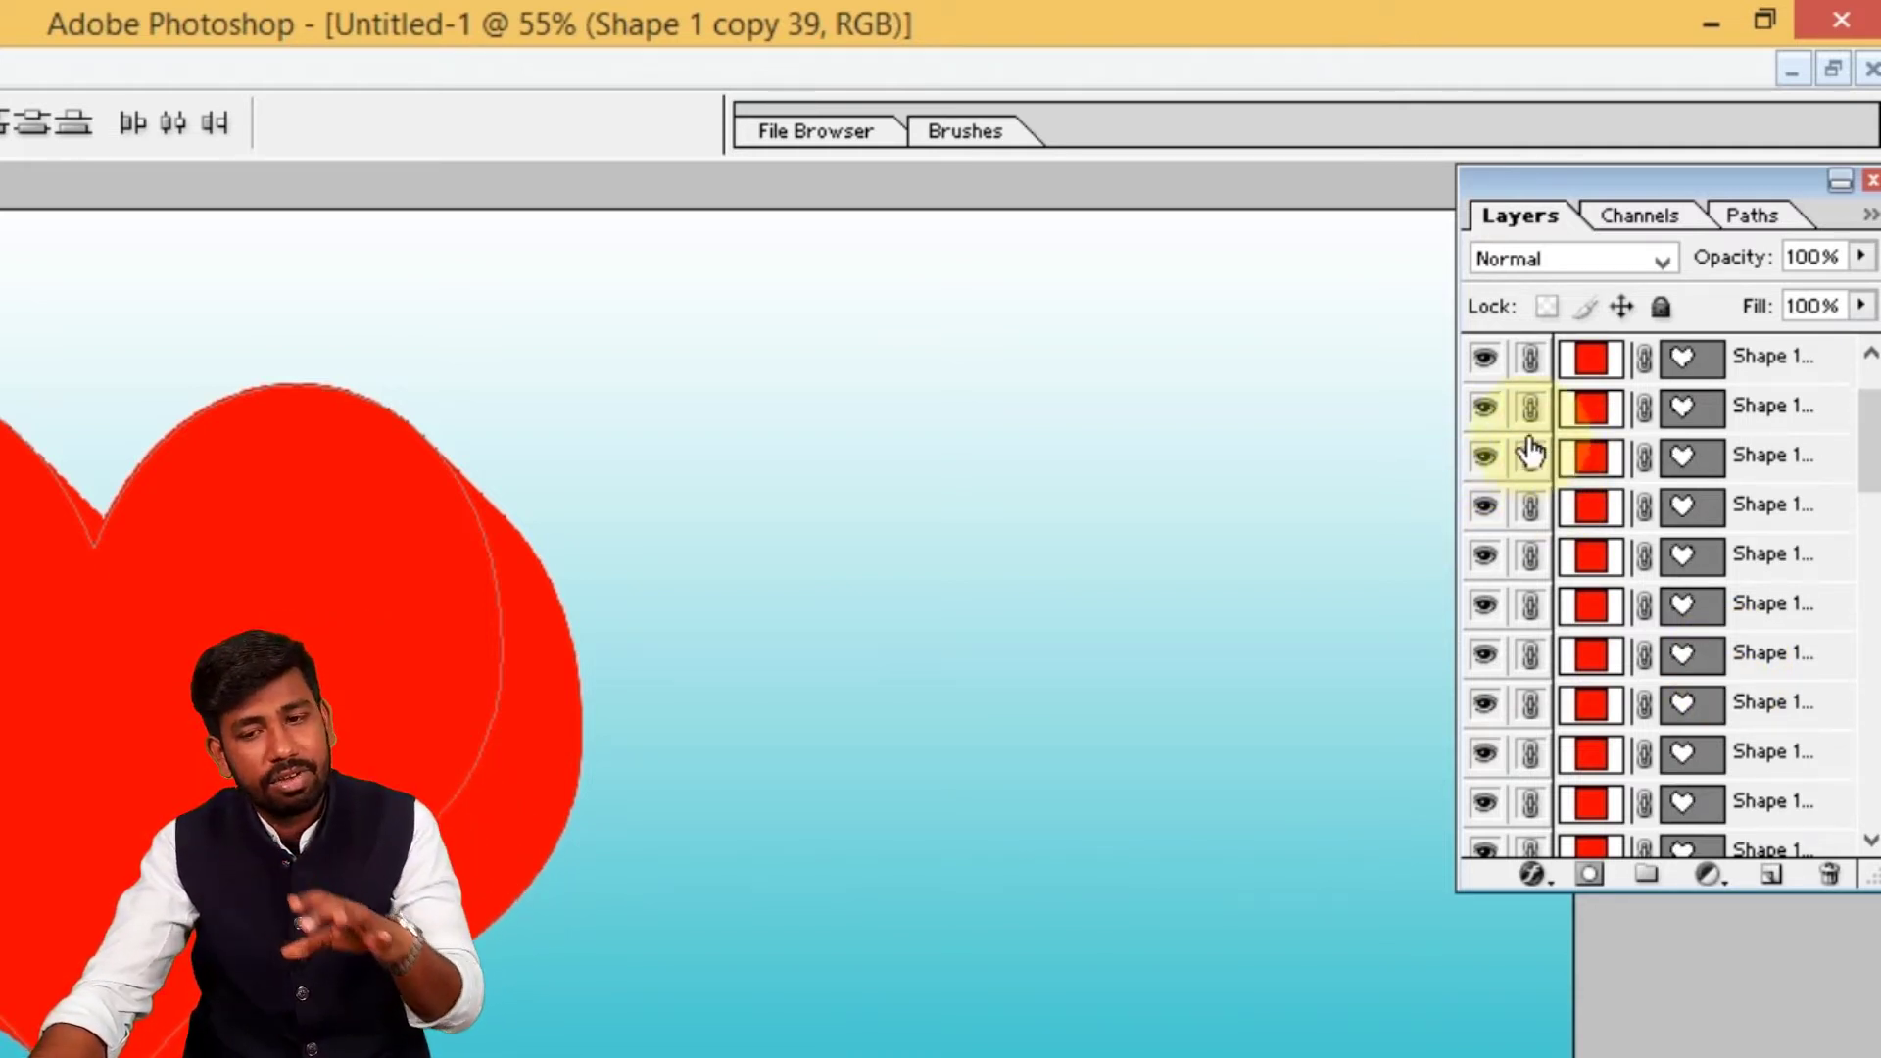
{"action": "left_click", "coordinate": [1577, 410]}
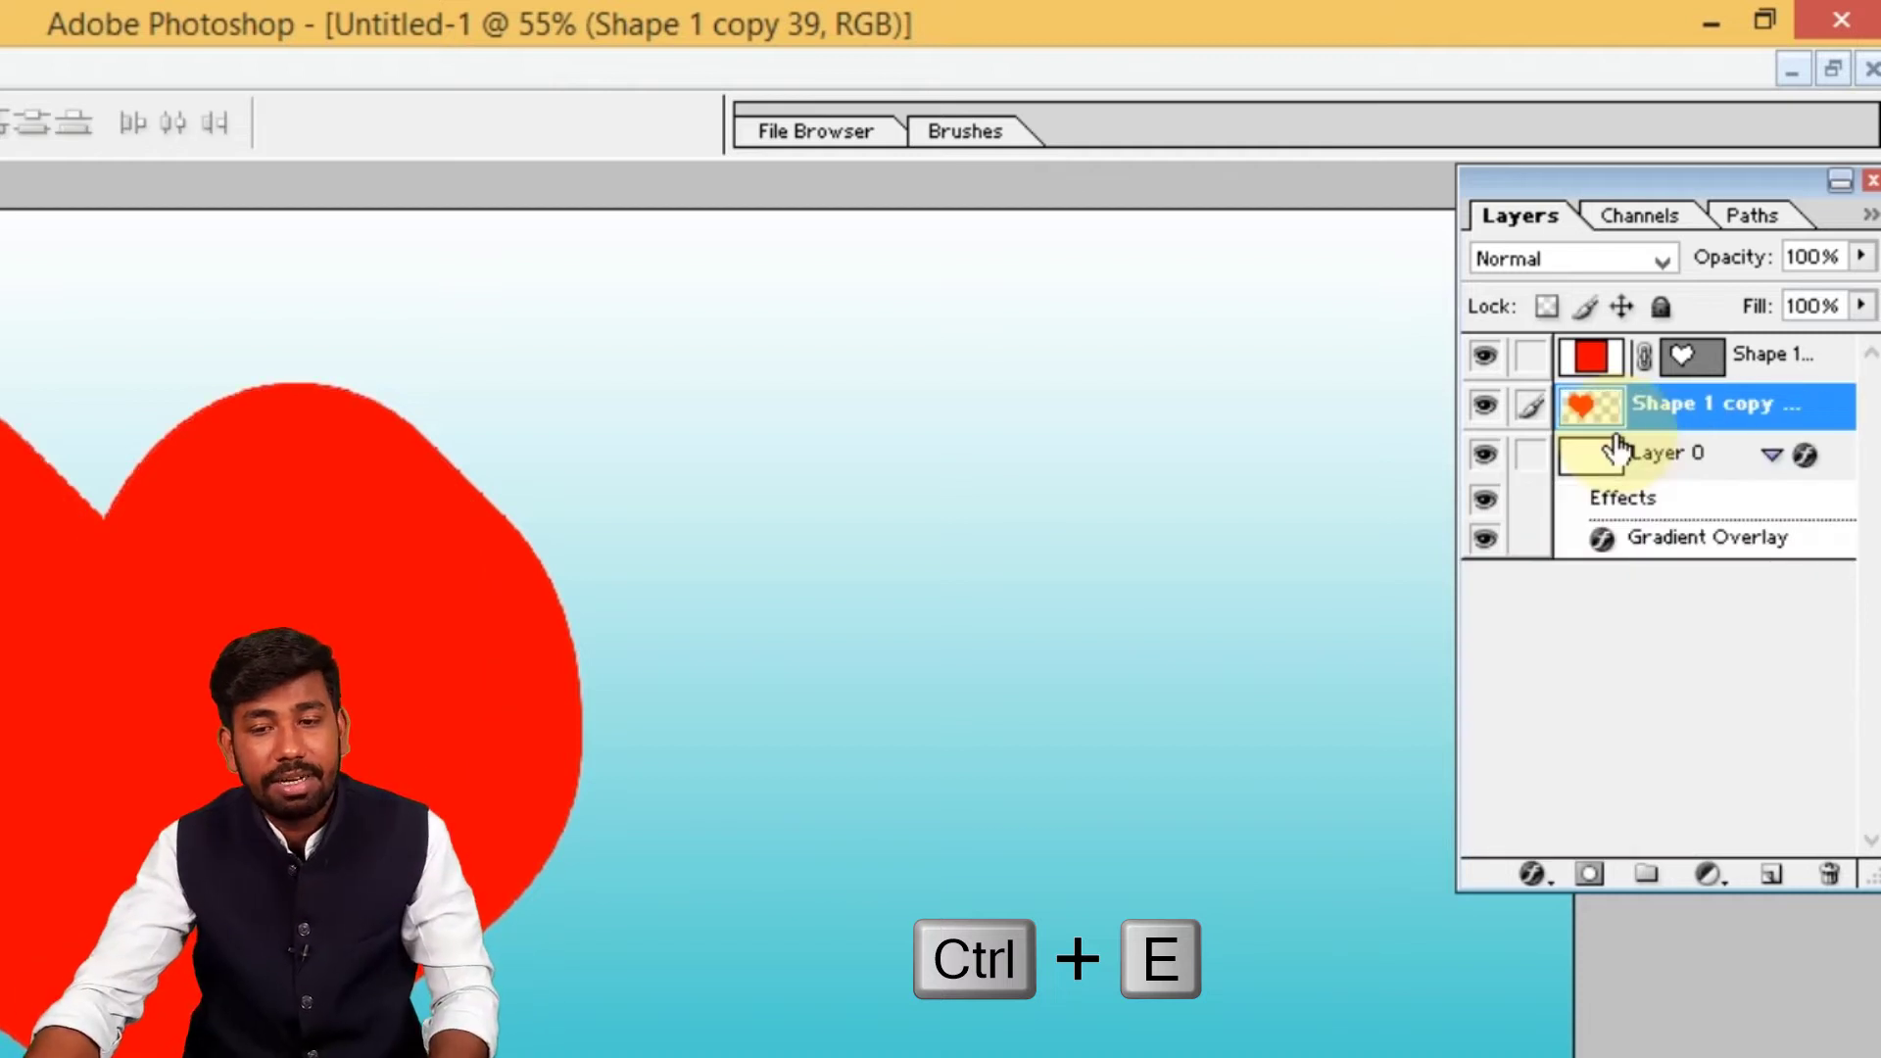
{"action": "left_click", "coordinate": [1485, 405]}
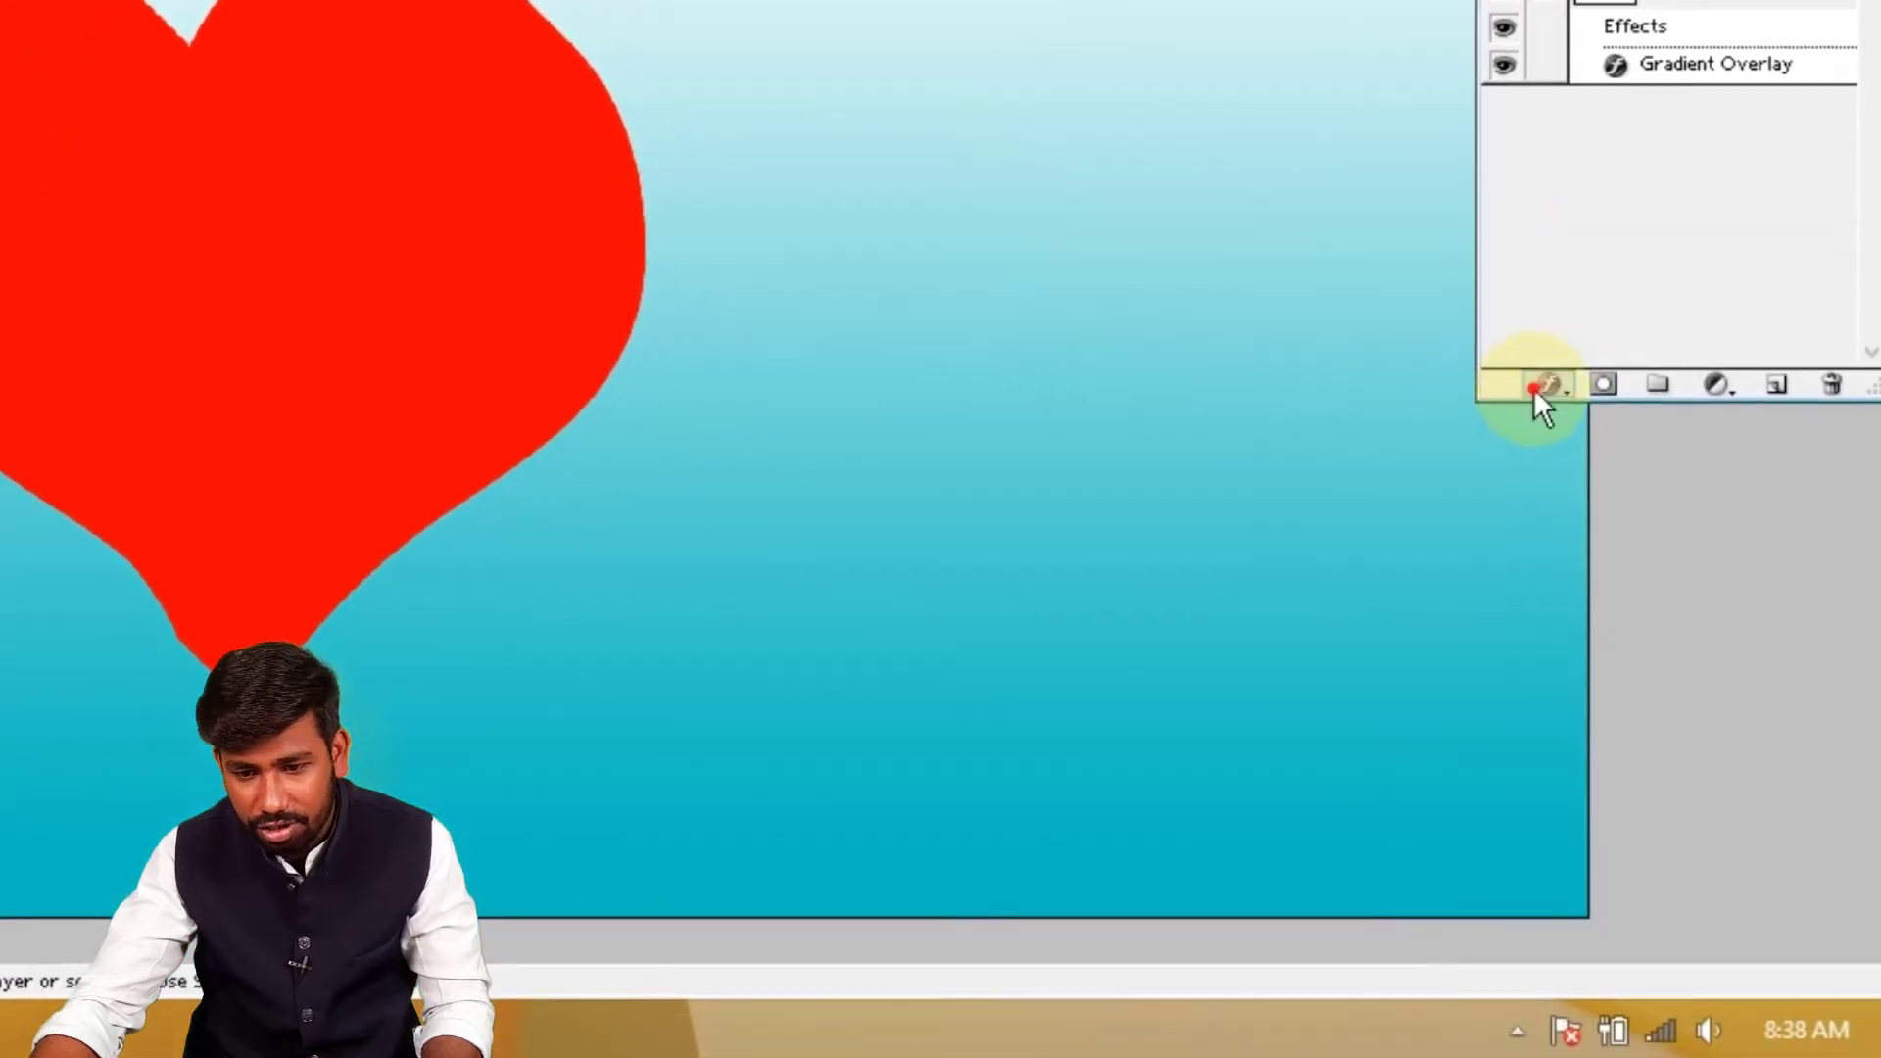
Add a linear Gradient Overlay with the blue, red, yellow preset to the merged heart layer
{"action": "left_click", "coordinate": [1538, 386]}
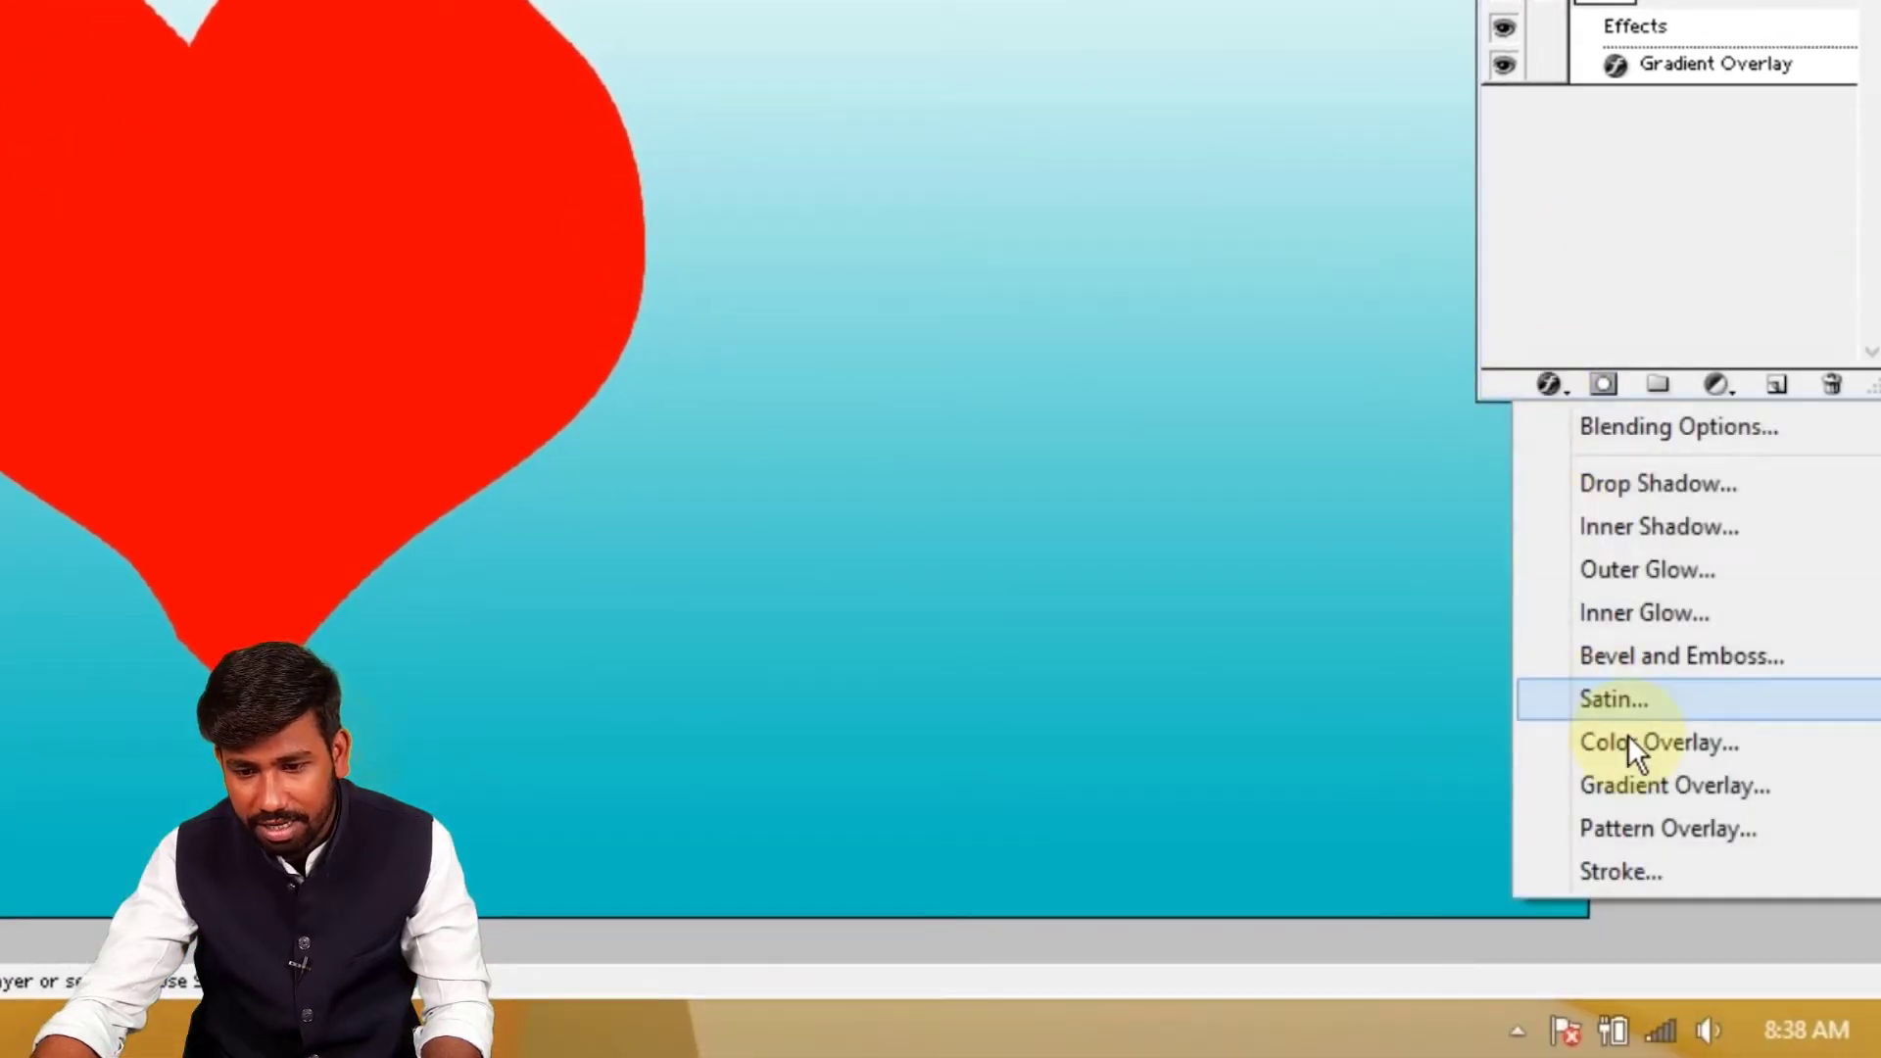
{"action": "left_click", "coordinate": [1656, 784]}
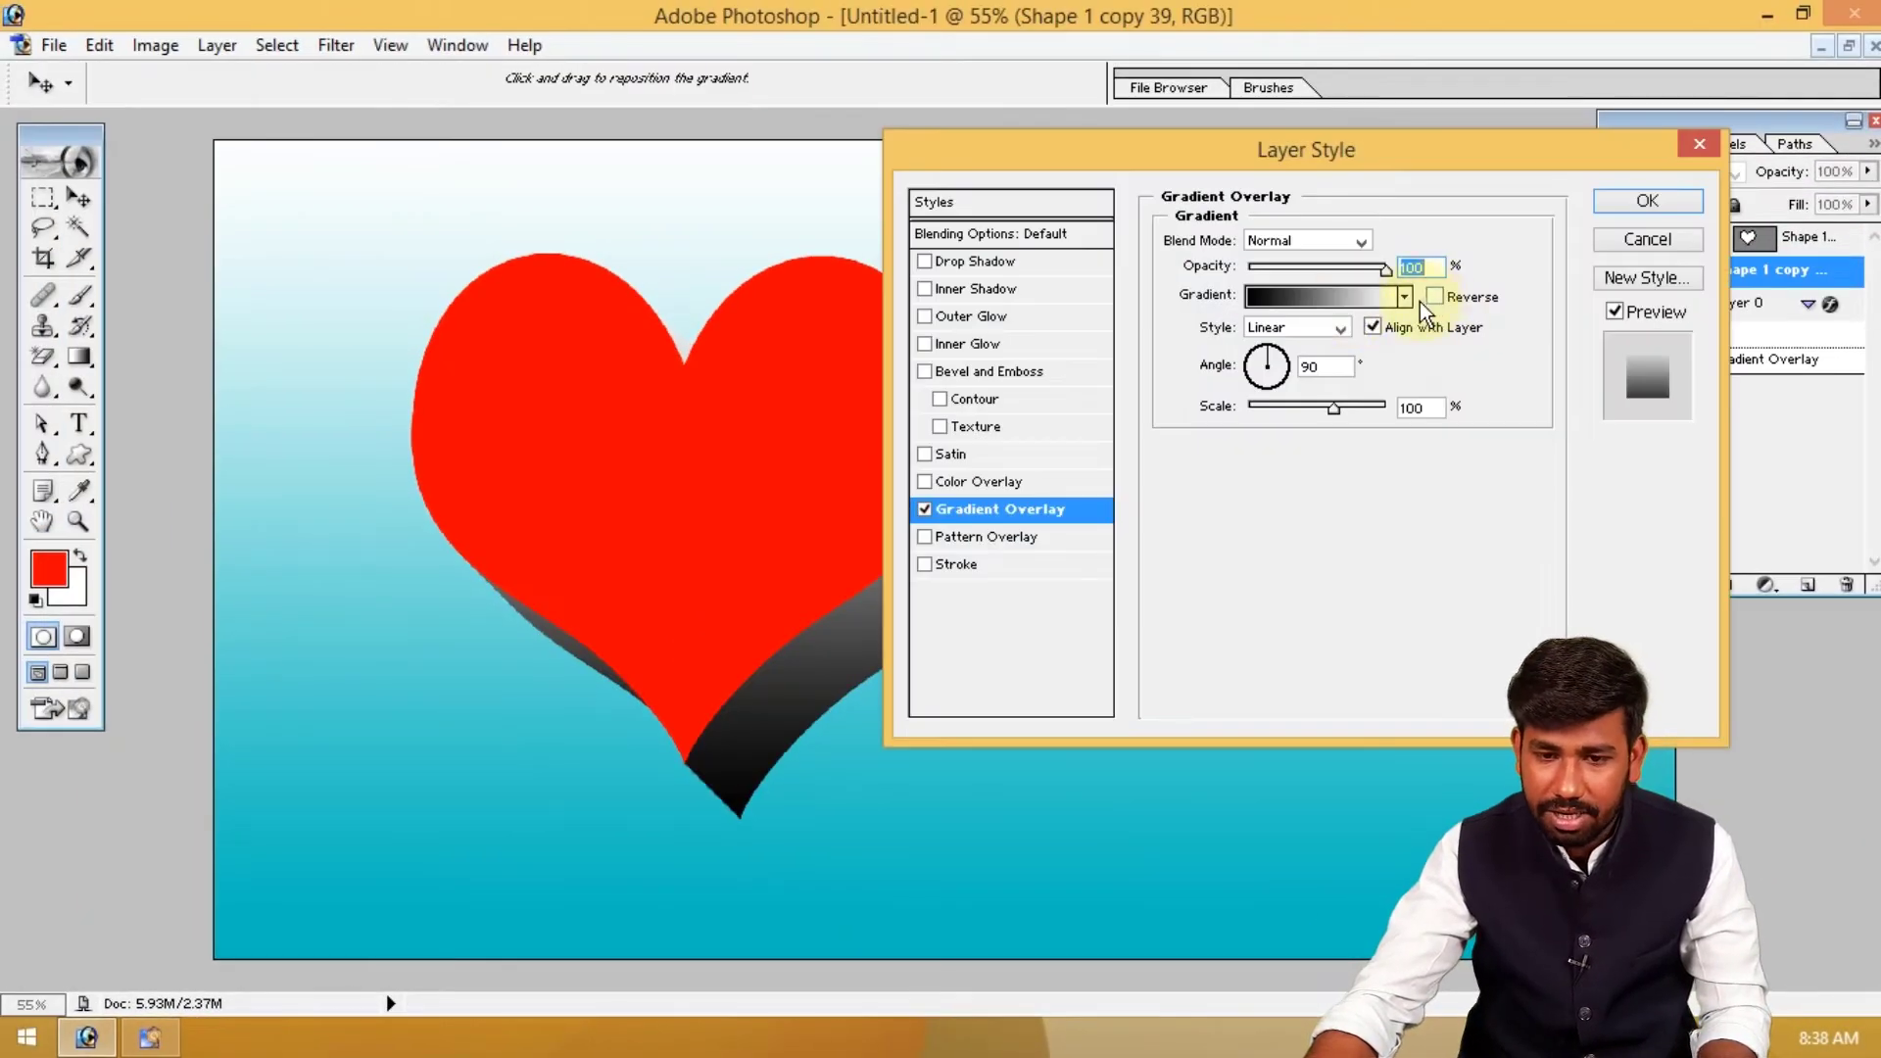
{"action": "left_click", "coordinate": [1405, 296]}
{"action": "left_click", "coordinate": [1412, 349]}
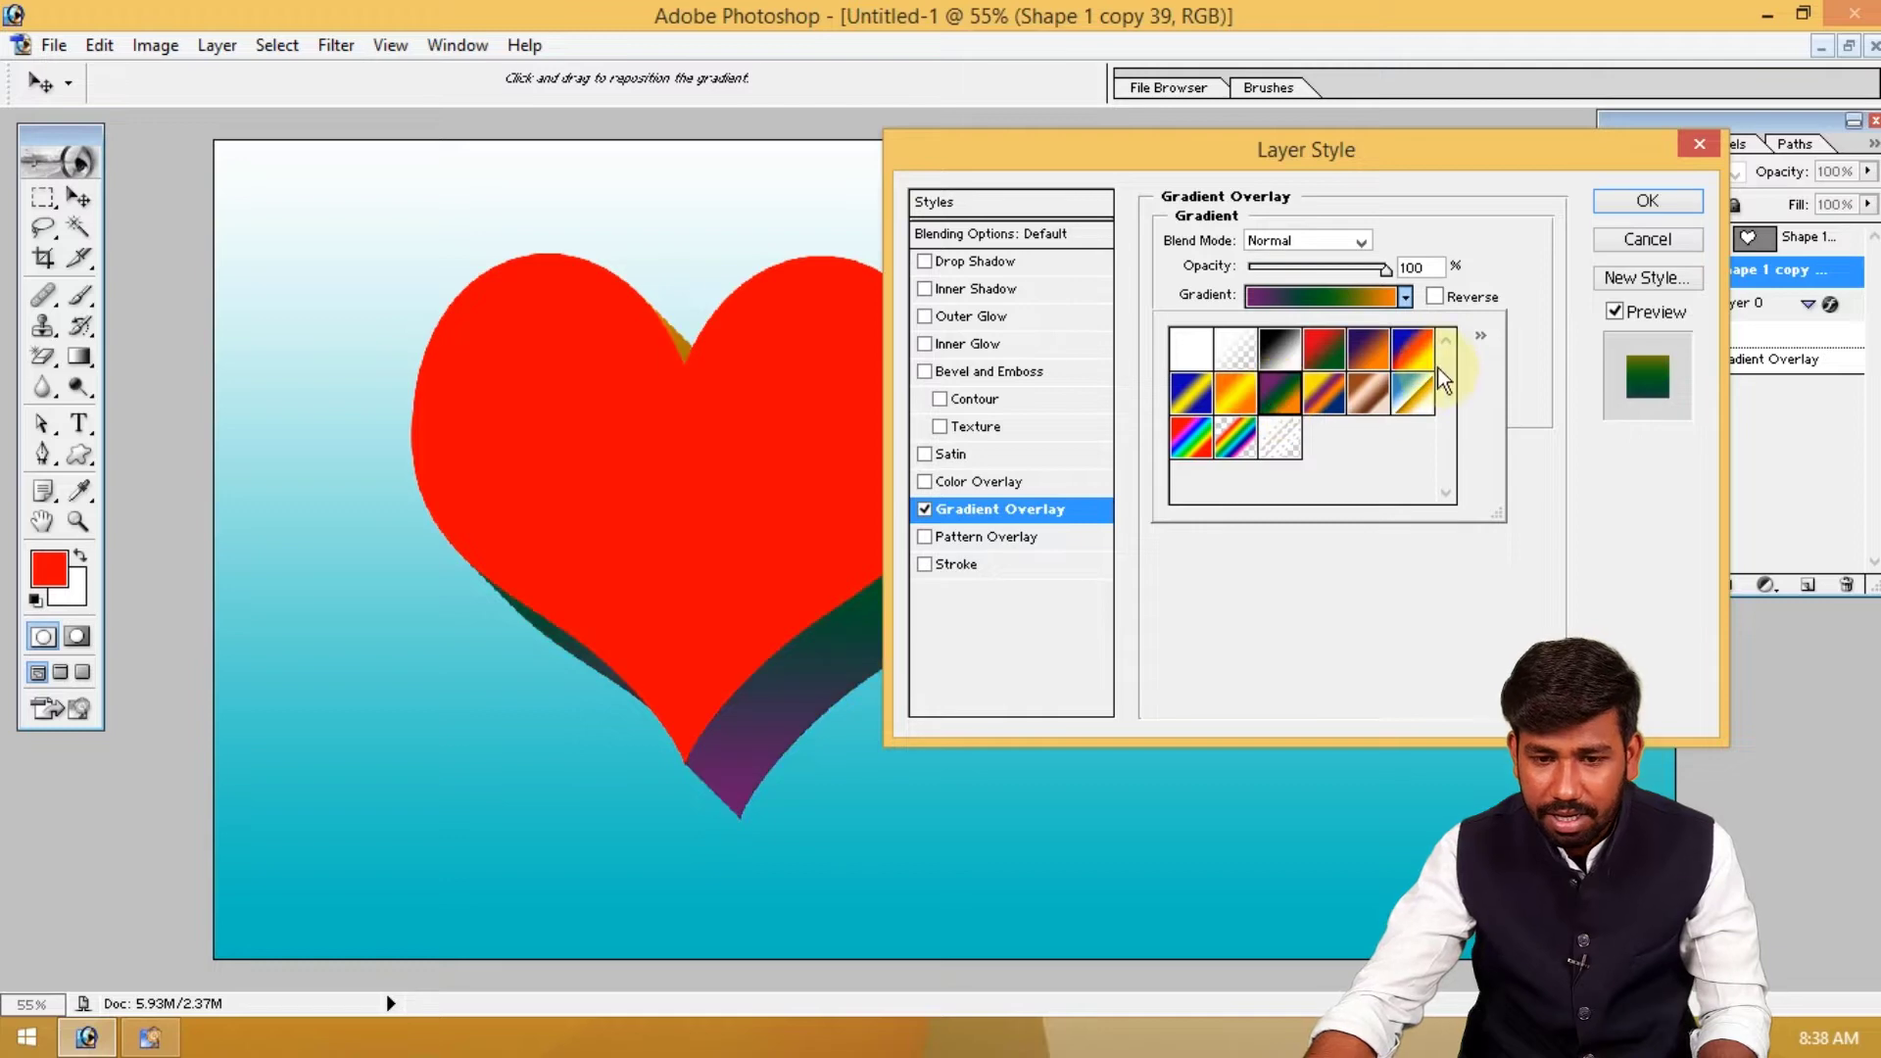
{"action": "left_click_drag", "start_coordinate": [1396, 150], "coordinate": [1788, 200]}
{"action": "left_click_drag", "start_coordinate": [1637, 208], "coordinate": [1438, 149]}
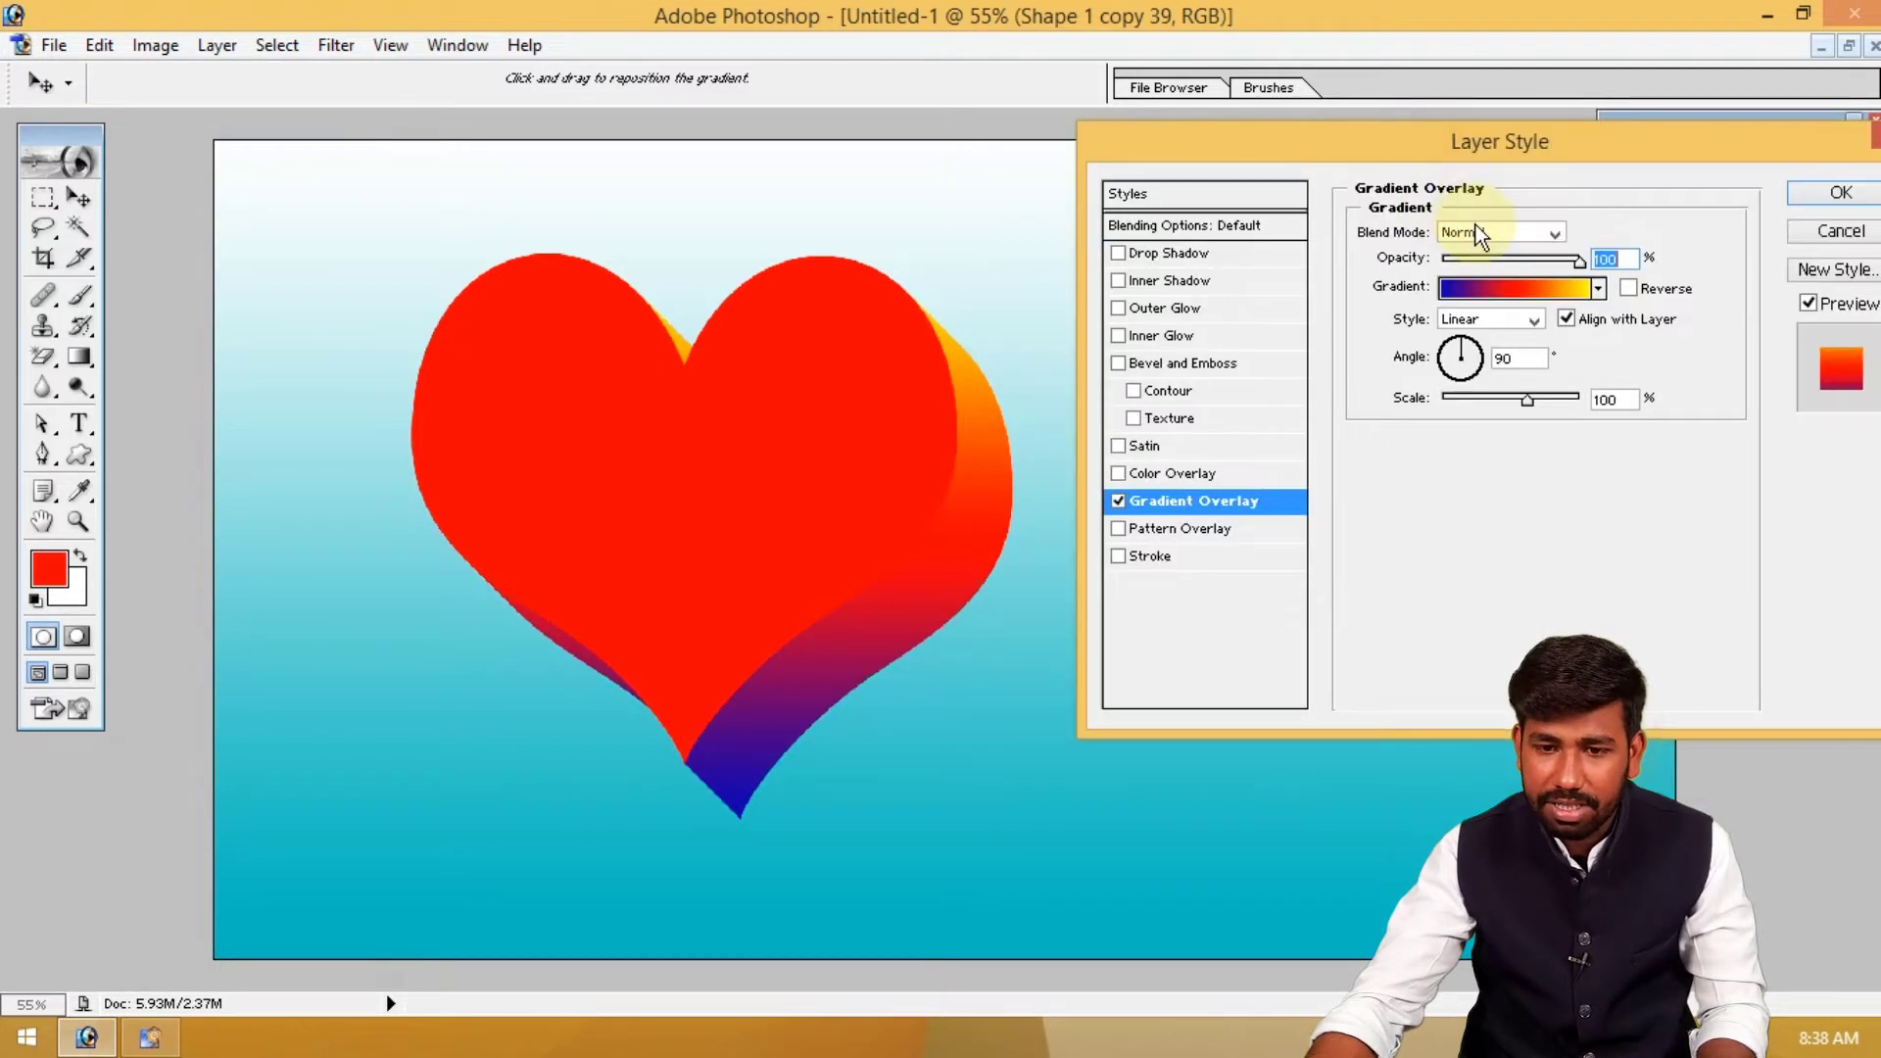
Cycle through the gradient overlay's blend modes, set it to Linear Dodge, and apply the layer style
{"action": "left_click", "coordinate": [1475, 229]}
{"action": "left_click", "coordinate": [1477, 241]}
{"action": "key", "text": "Down"}
{"action": "key", "text": "Down"}
{"action": "key", "text": "Down"}
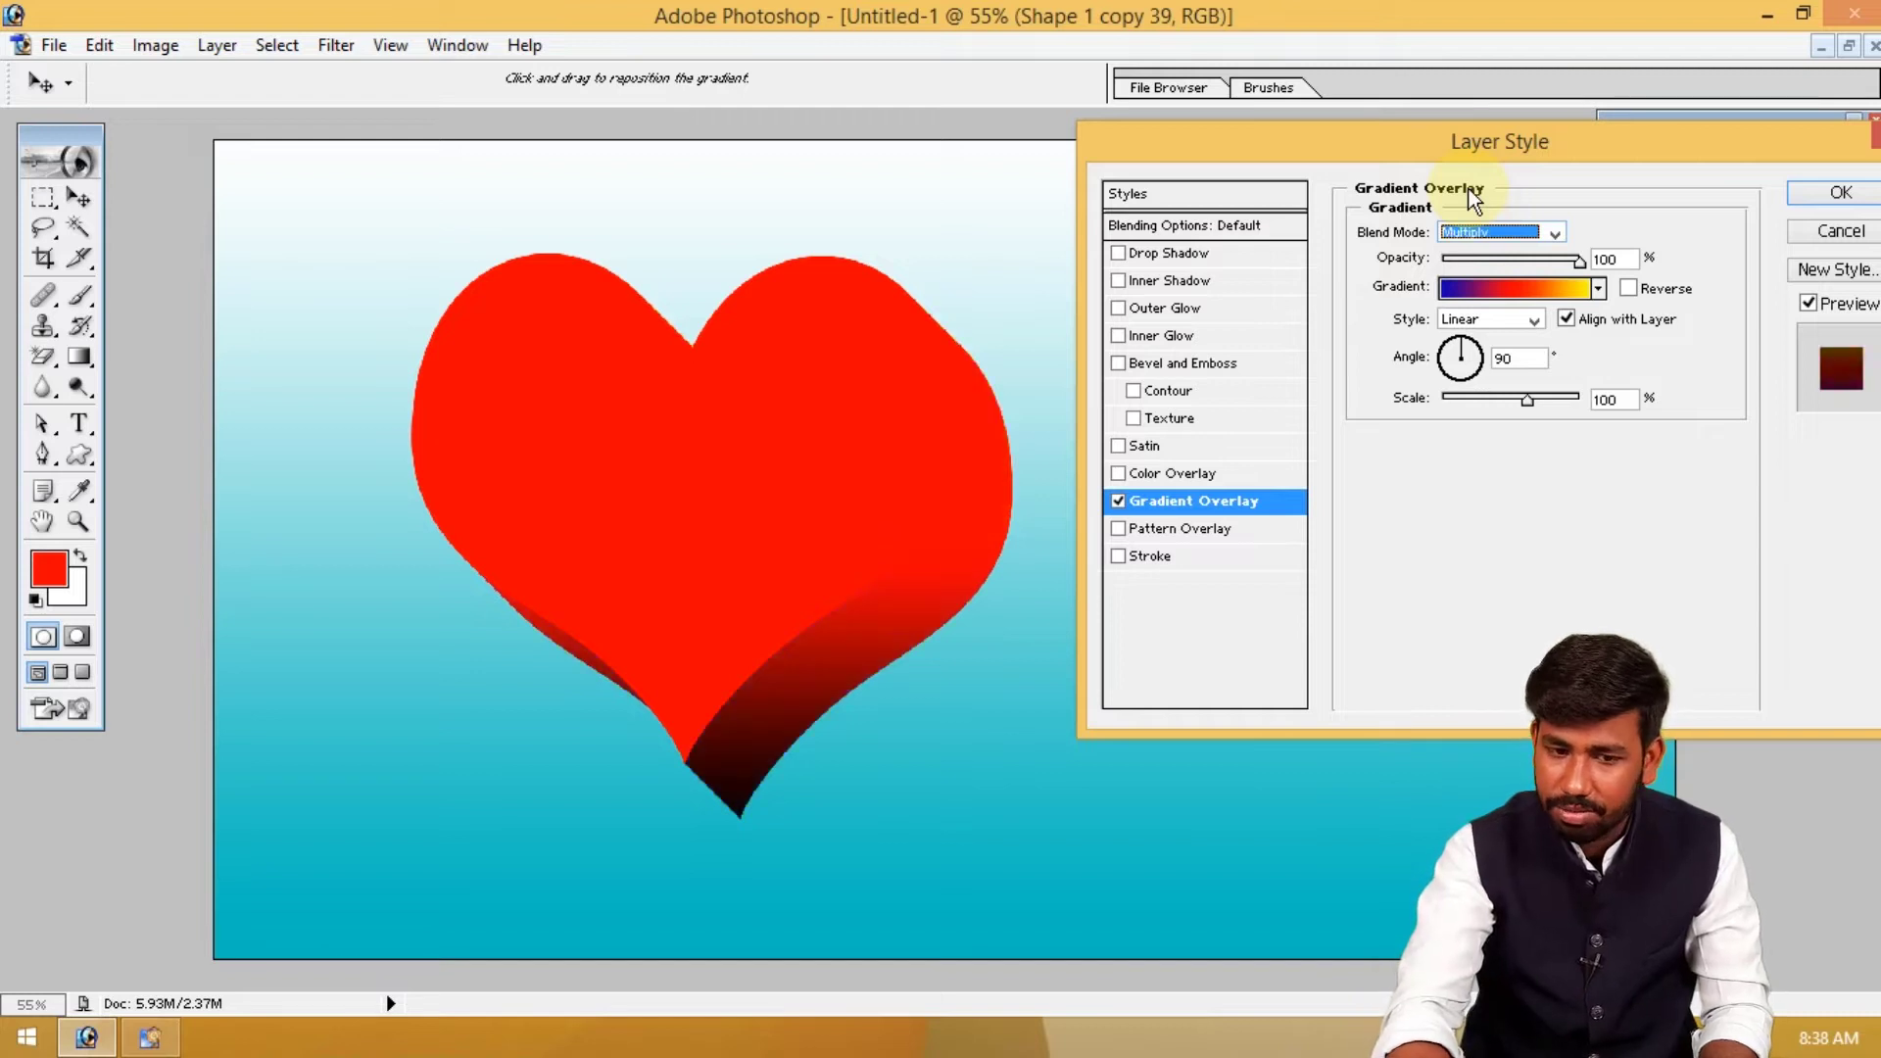
{"action": "key", "text": "Down"}
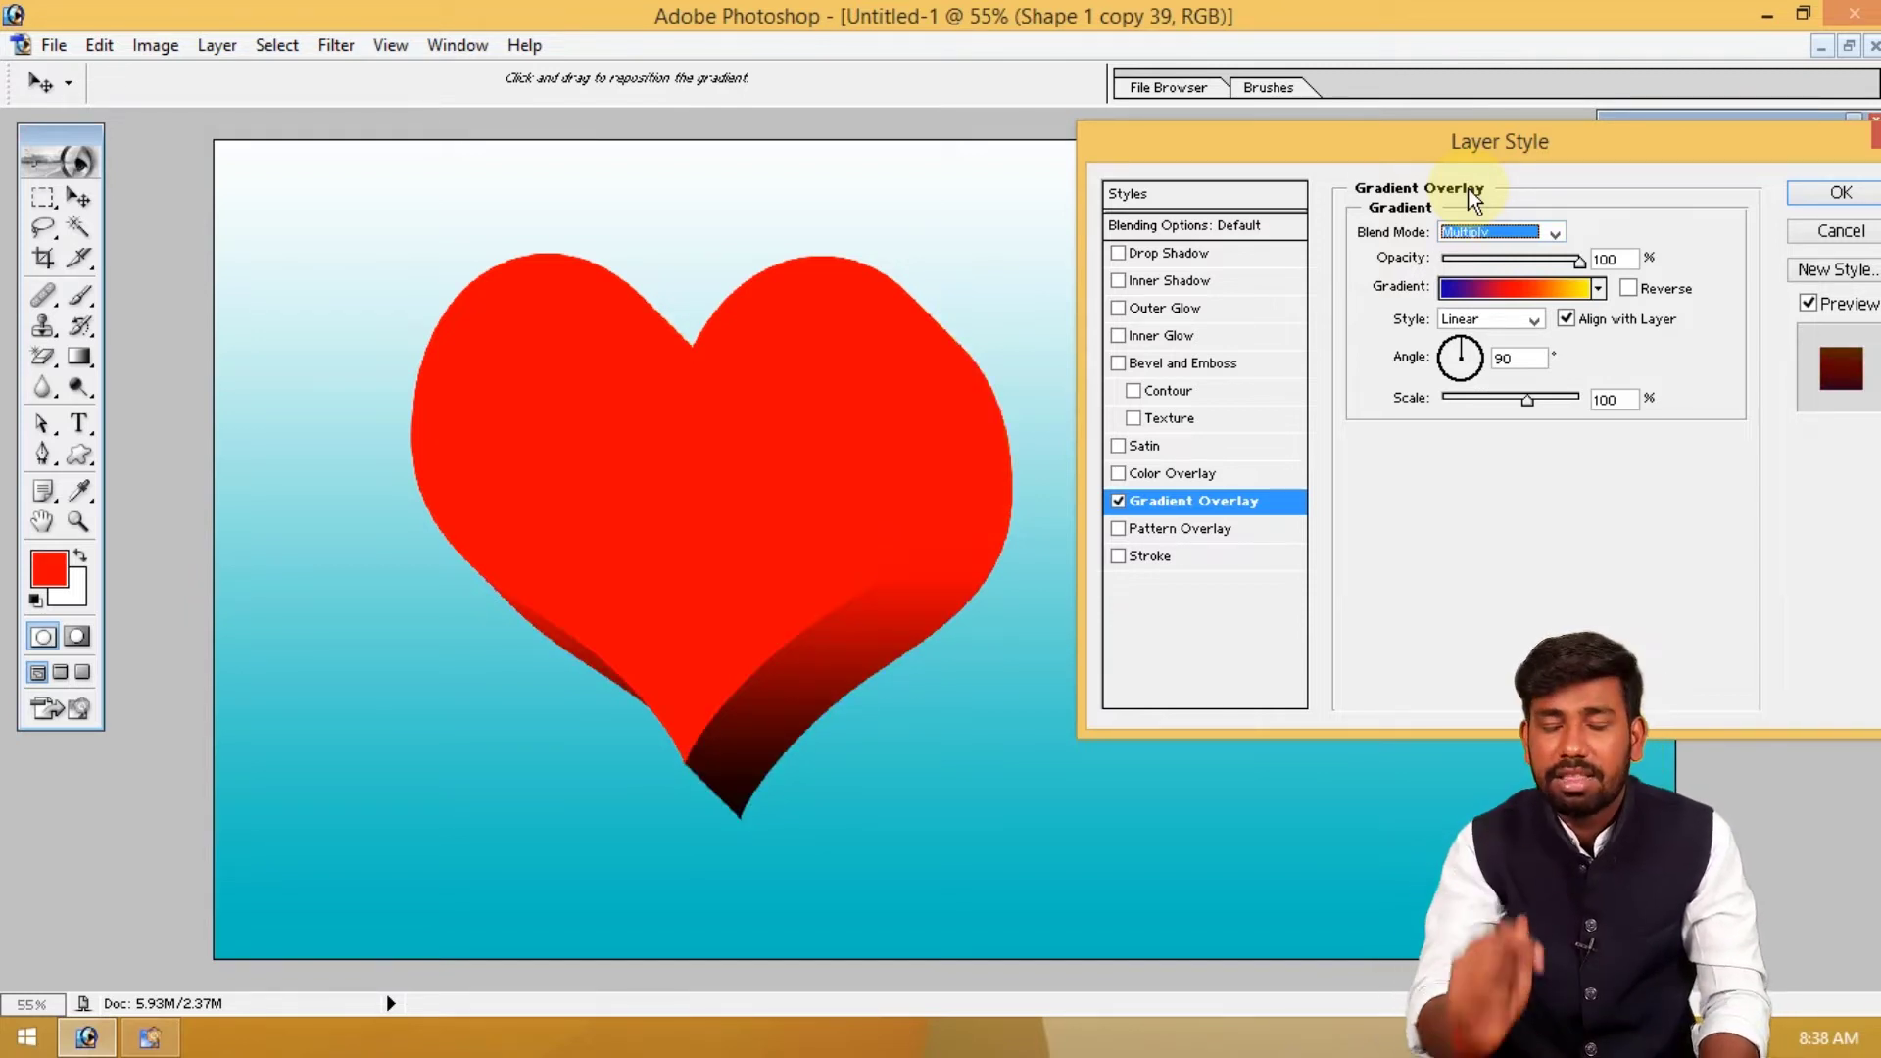
{"action": "key", "text": "Down"}
{"action": "key", "text": "Down"}
{"action": "key", "text": "Down"}
{"action": "key", "text": "Down"}
{"action": "key", "text": "Down"}
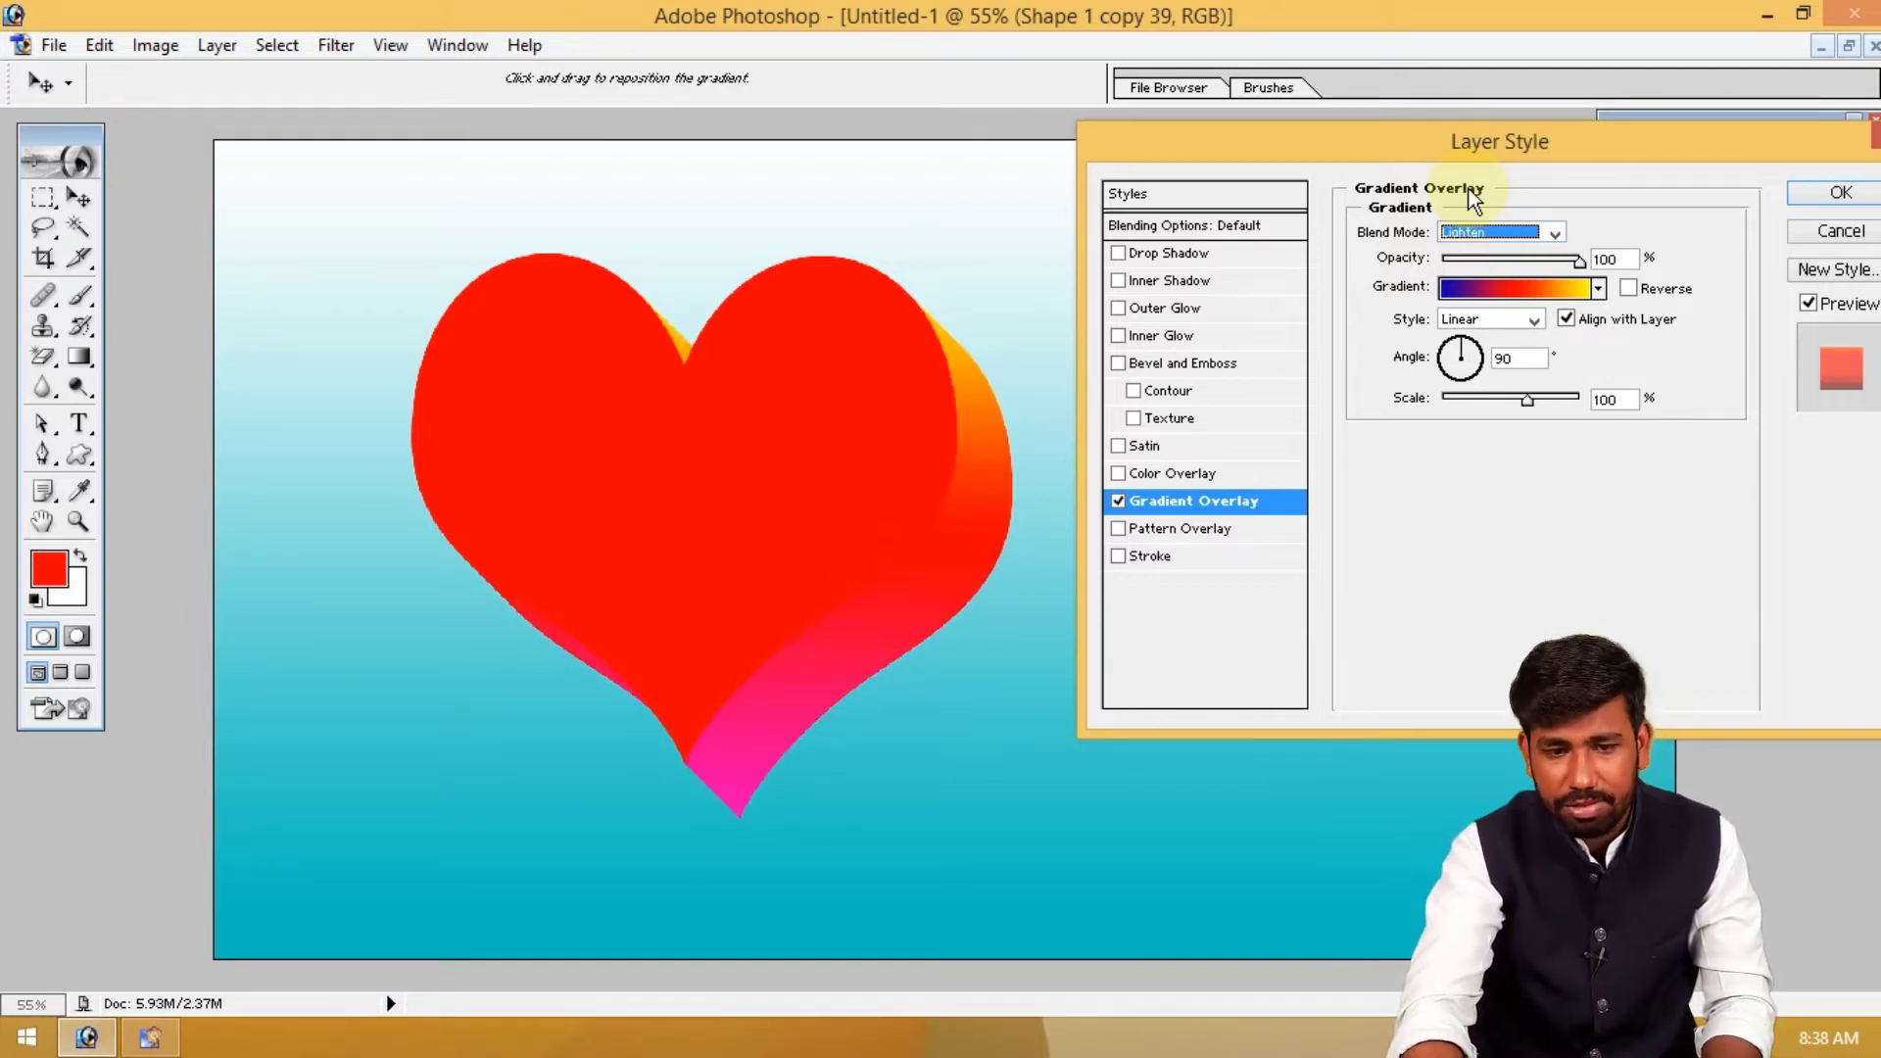
{"action": "key", "text": "Down"}
{"action": "key", "text": "Down"}
{"action": "key", "text": "Down"}
{"action": "key", "text": "Down"}
{"action": "key", "text": "Down"}
{"action": "key", "text": "Down"}
{"action": "key", "text": "Down"}
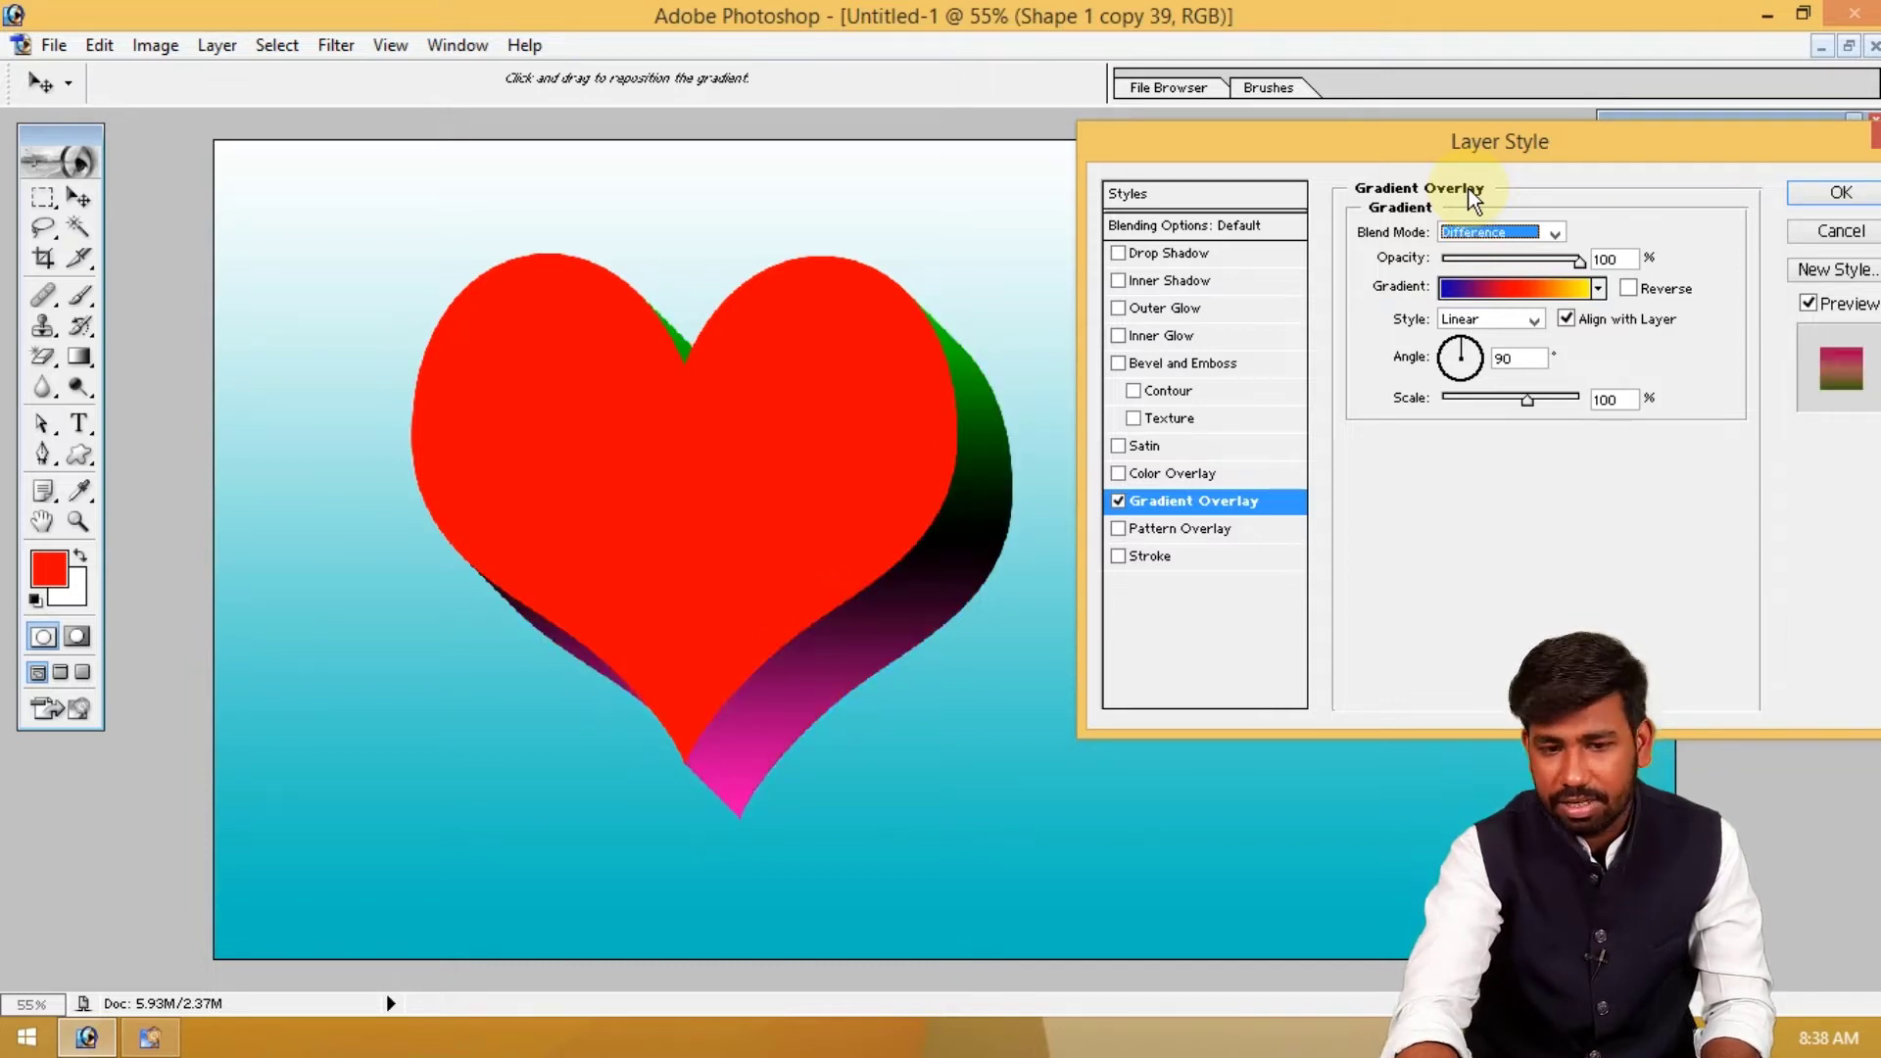
{"action": "key", "text": "Down"}
{"action": "key", "text": "Down"}
{"action": "key", "text": "Down"}
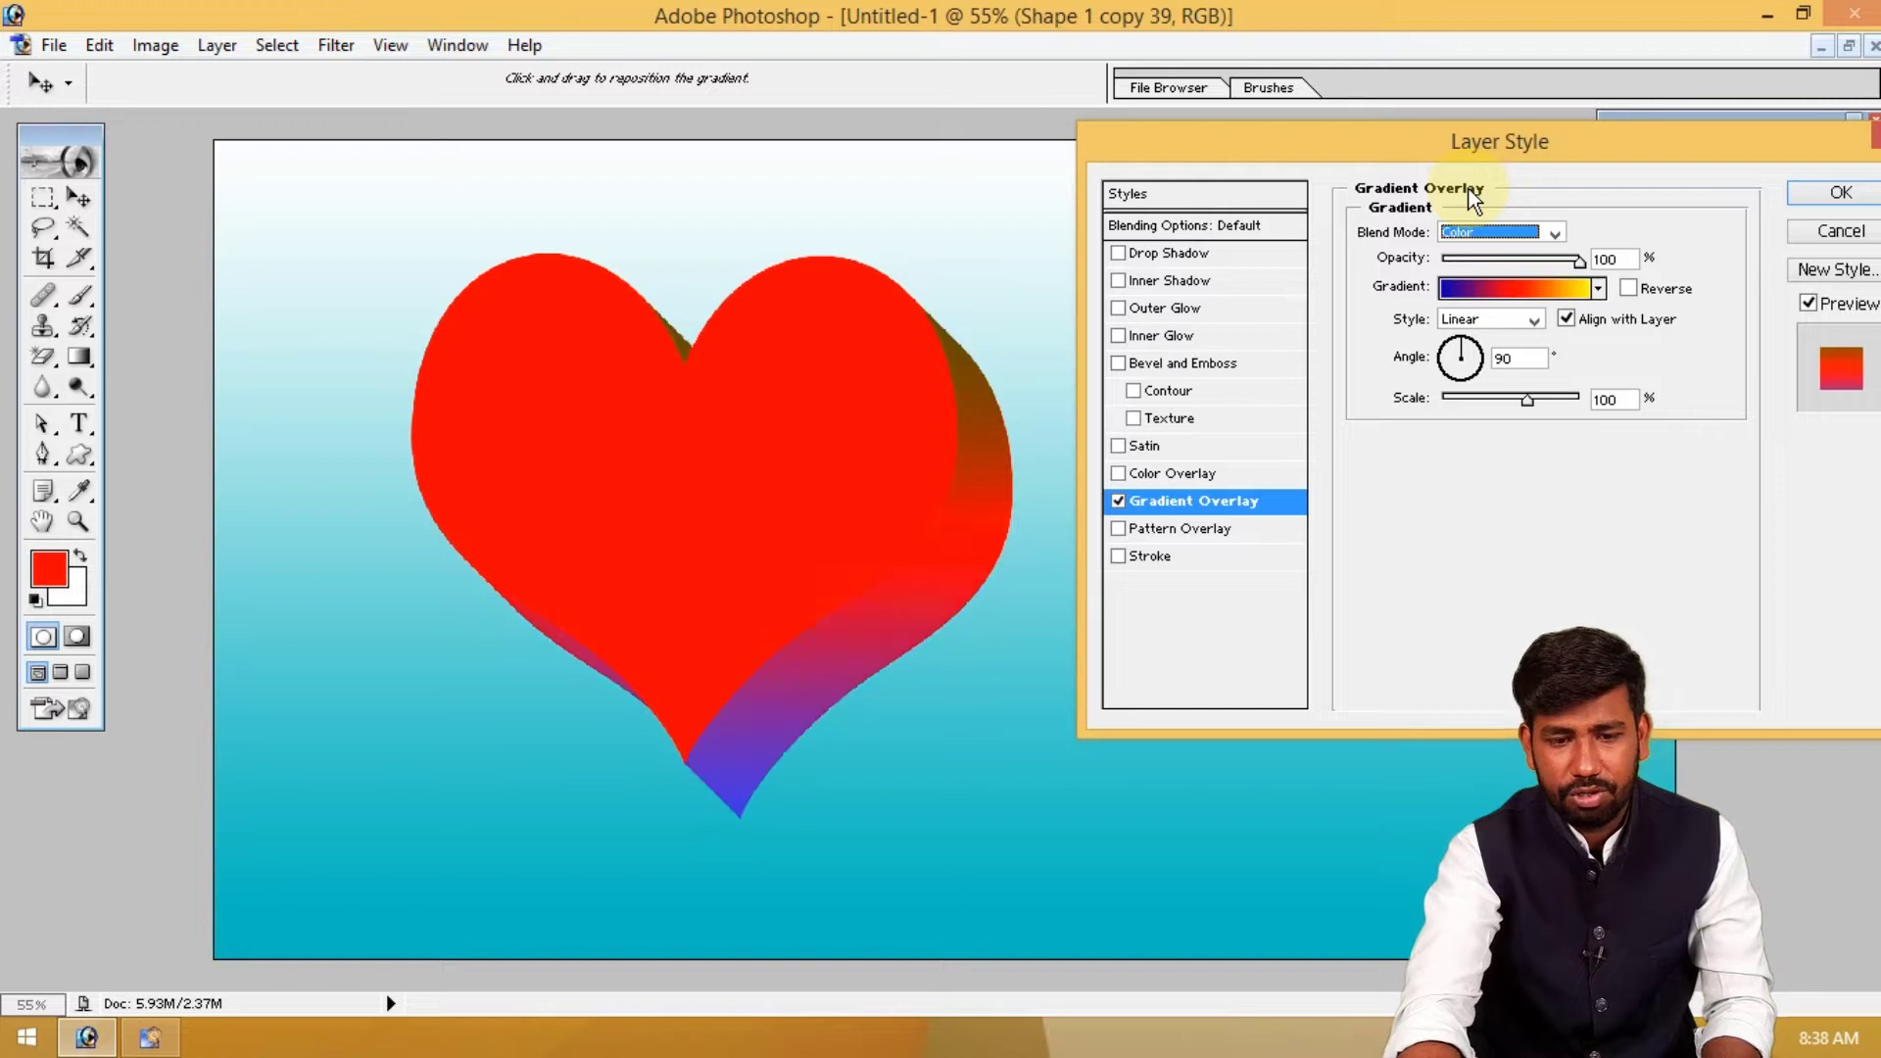
{"action": "key", "text": "Up"}
{"action": "key", "text": "Up"}
{"action": "key", "text": "Up"}
{"action": "key", "text": "Up"}
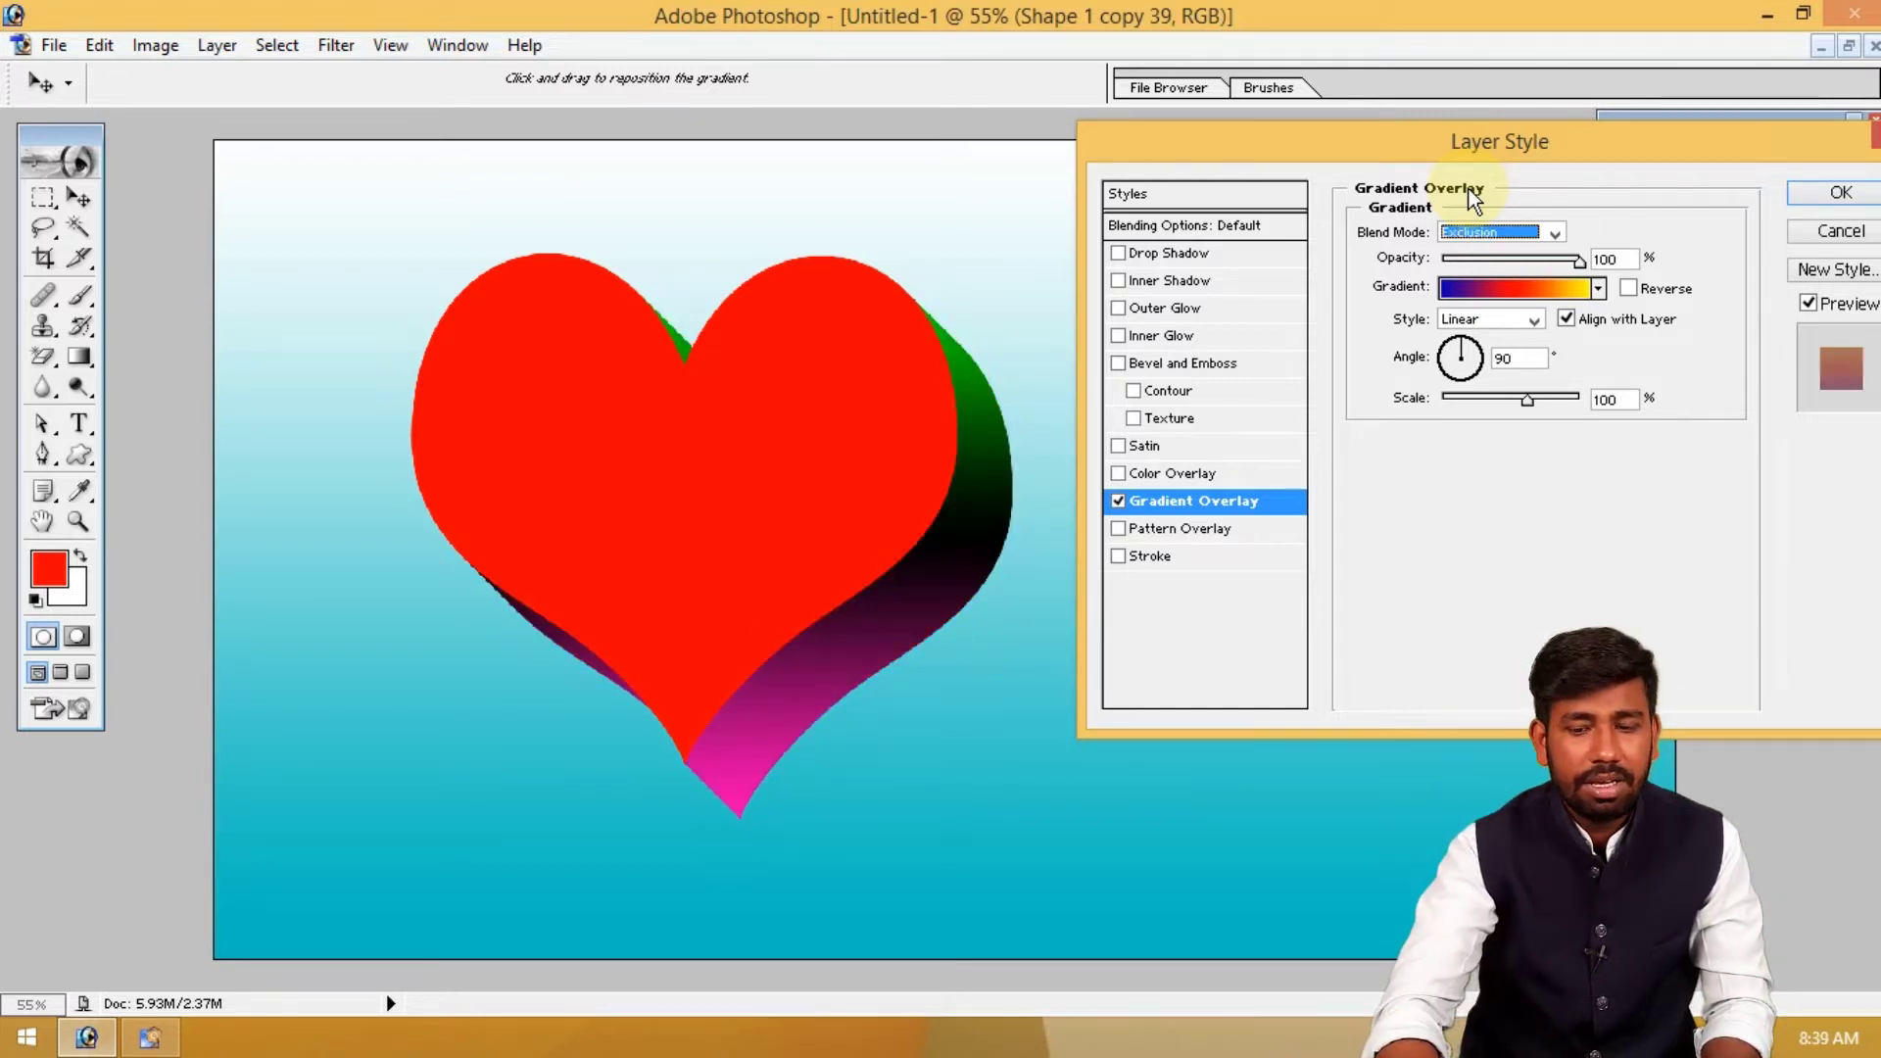
{"action": "key", "text": "Up"}
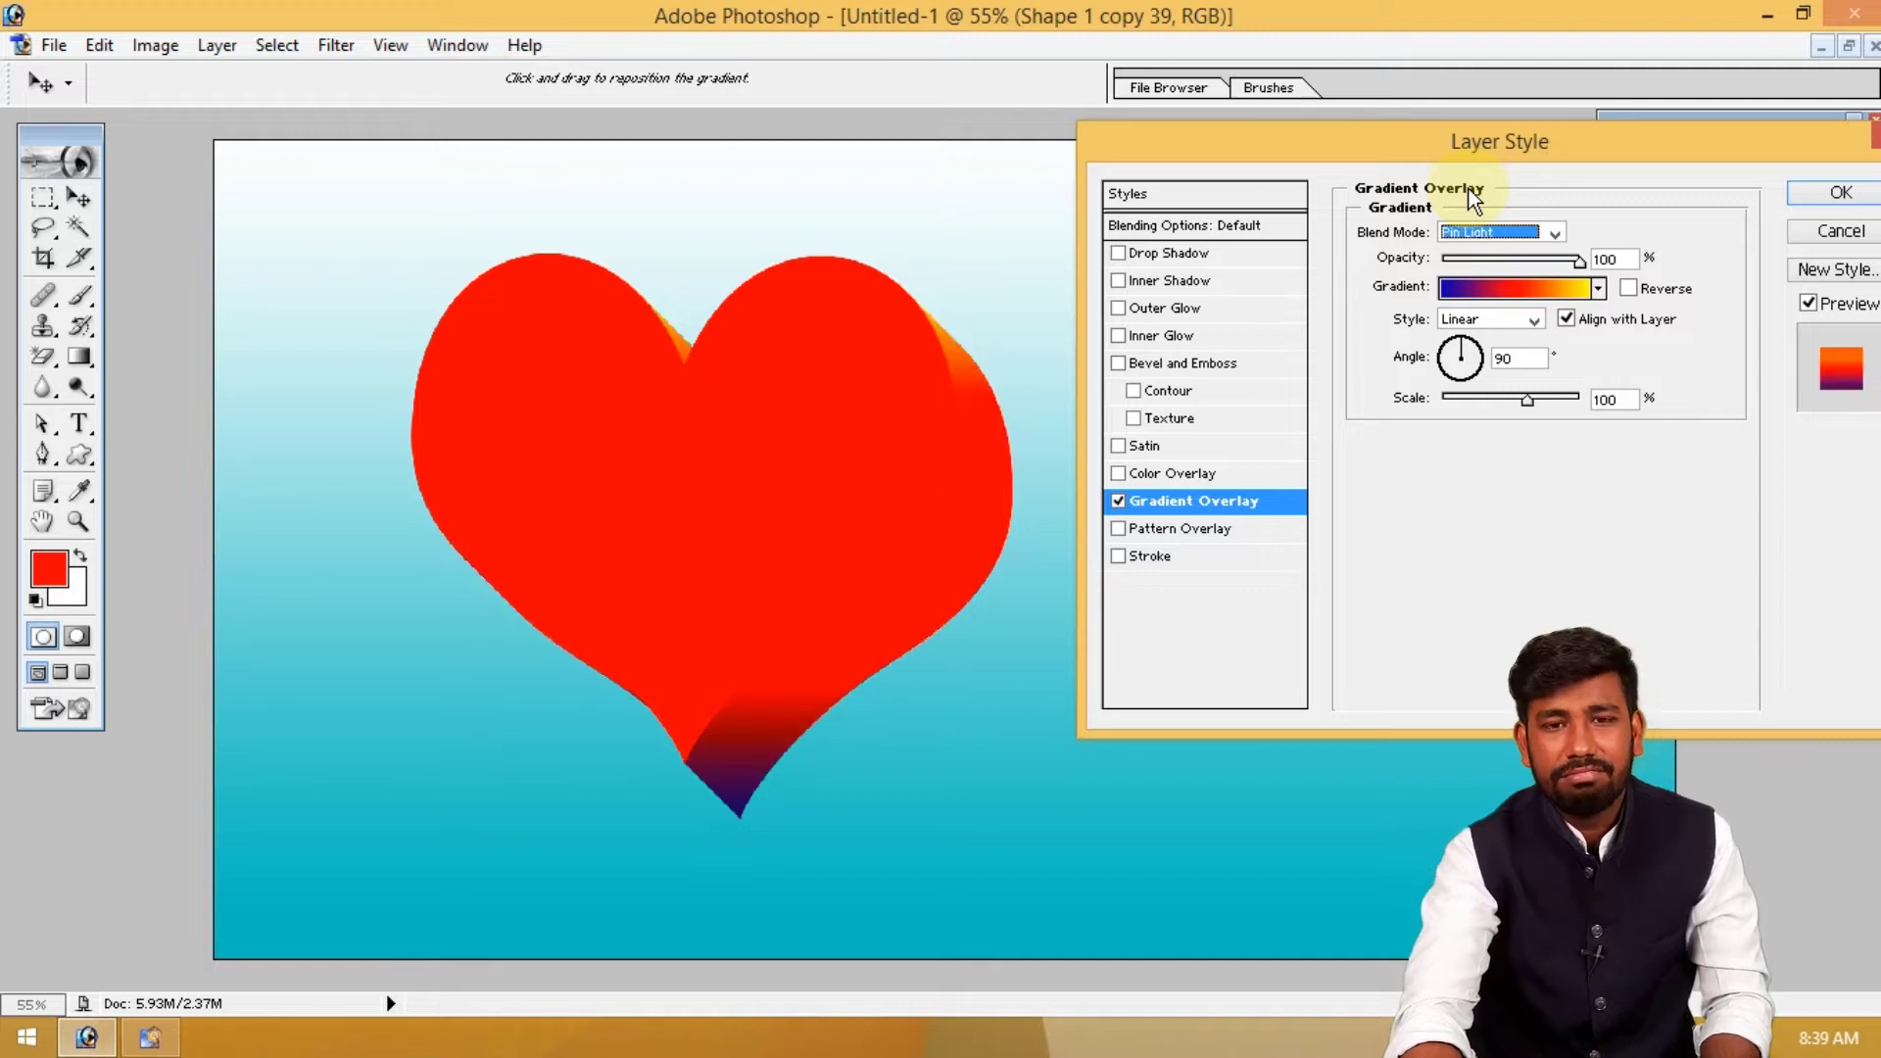
{"action": "key", "text": "Up"}
{"action": "key", "text": "Up"}
{"action": "key", "text": "Up"}
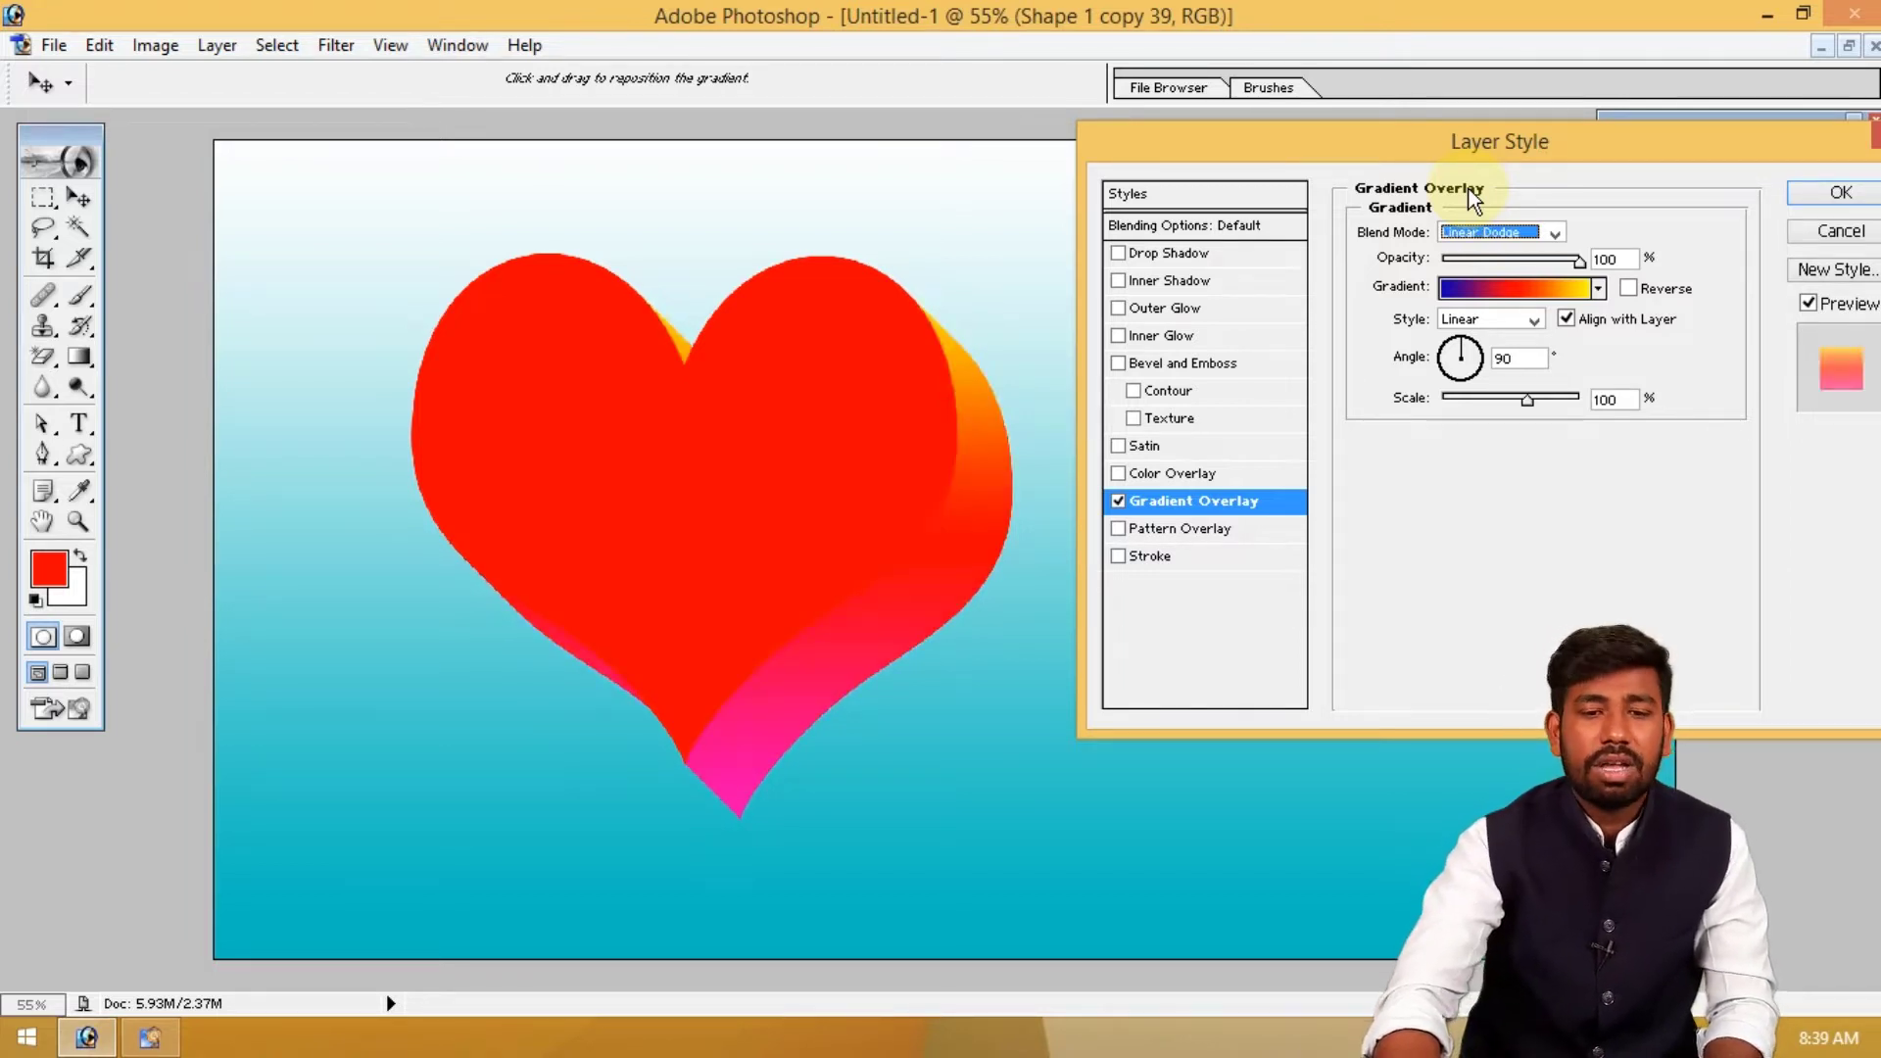
{"action": "key", "text": "Return"}
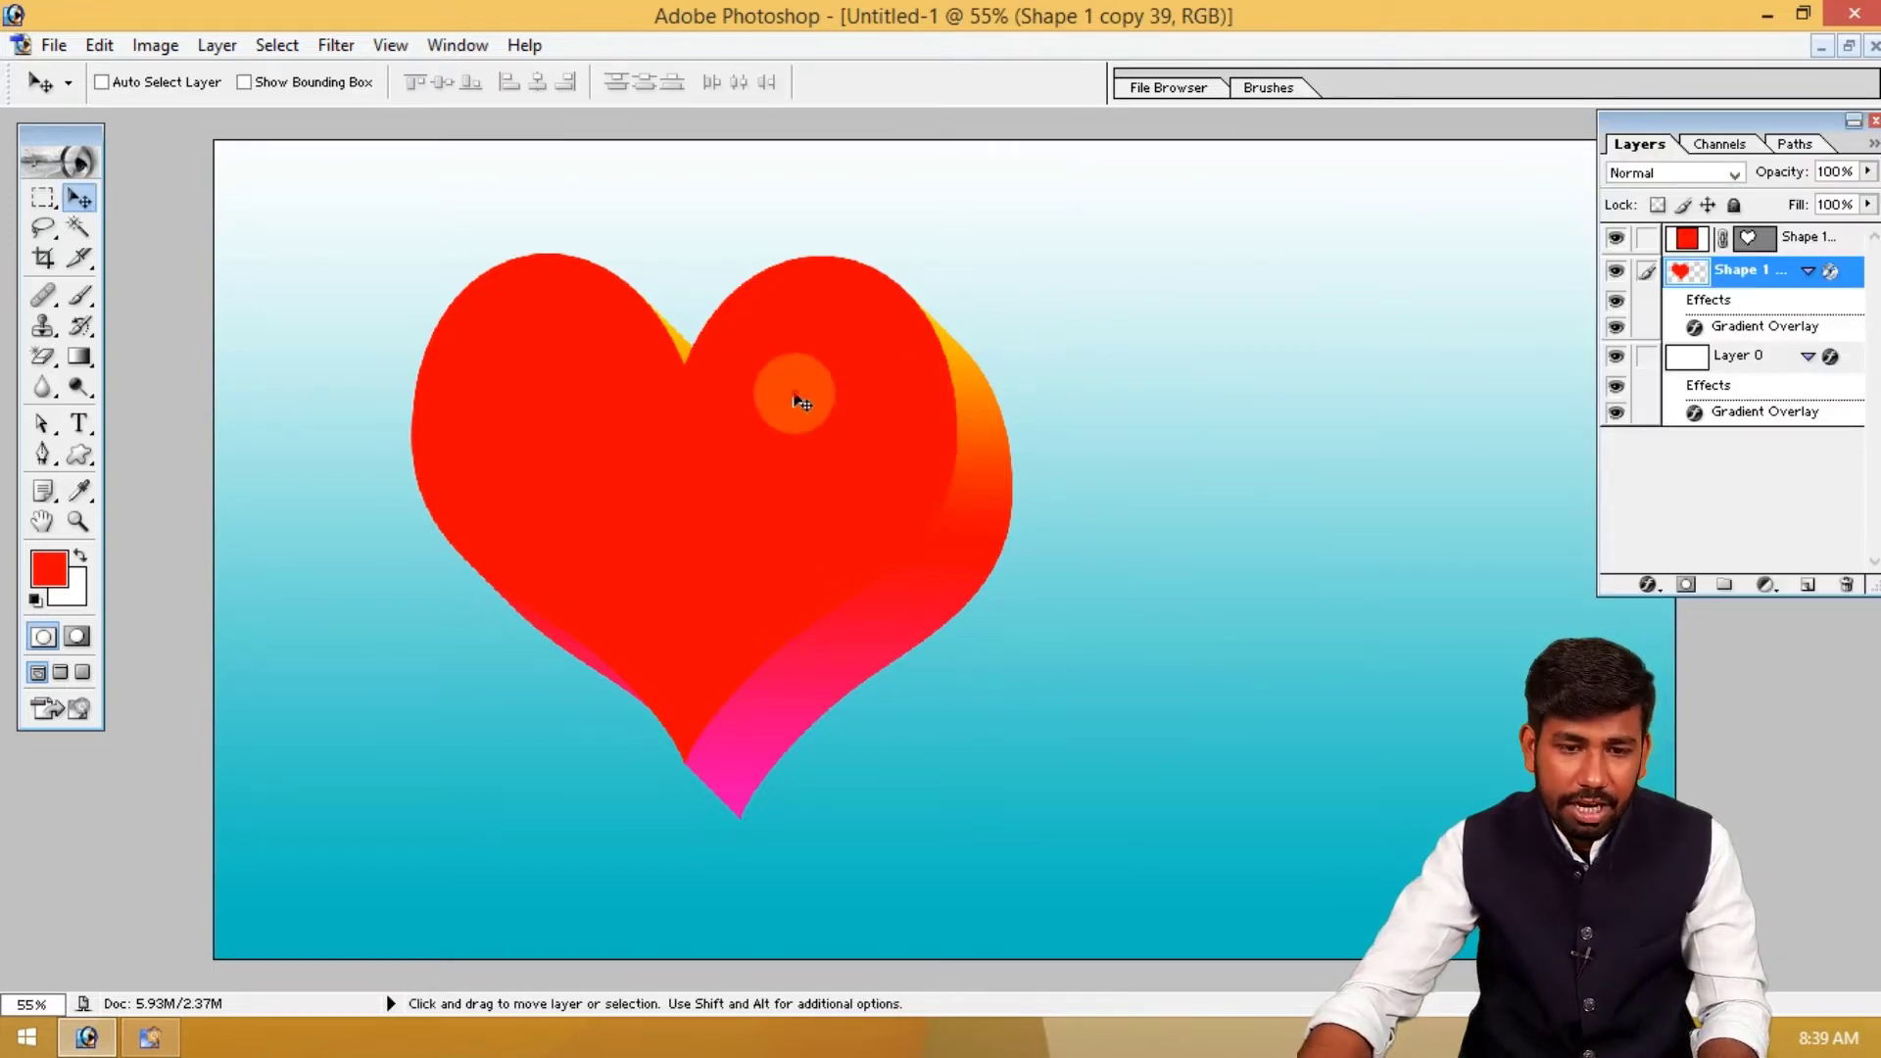
Select the top heart layer and open 220-SM843080.jpg from the 18.01.2022 folder, discarding its embedded colour profile
{"action": "left_click", "coordinate": [1805, 240]}
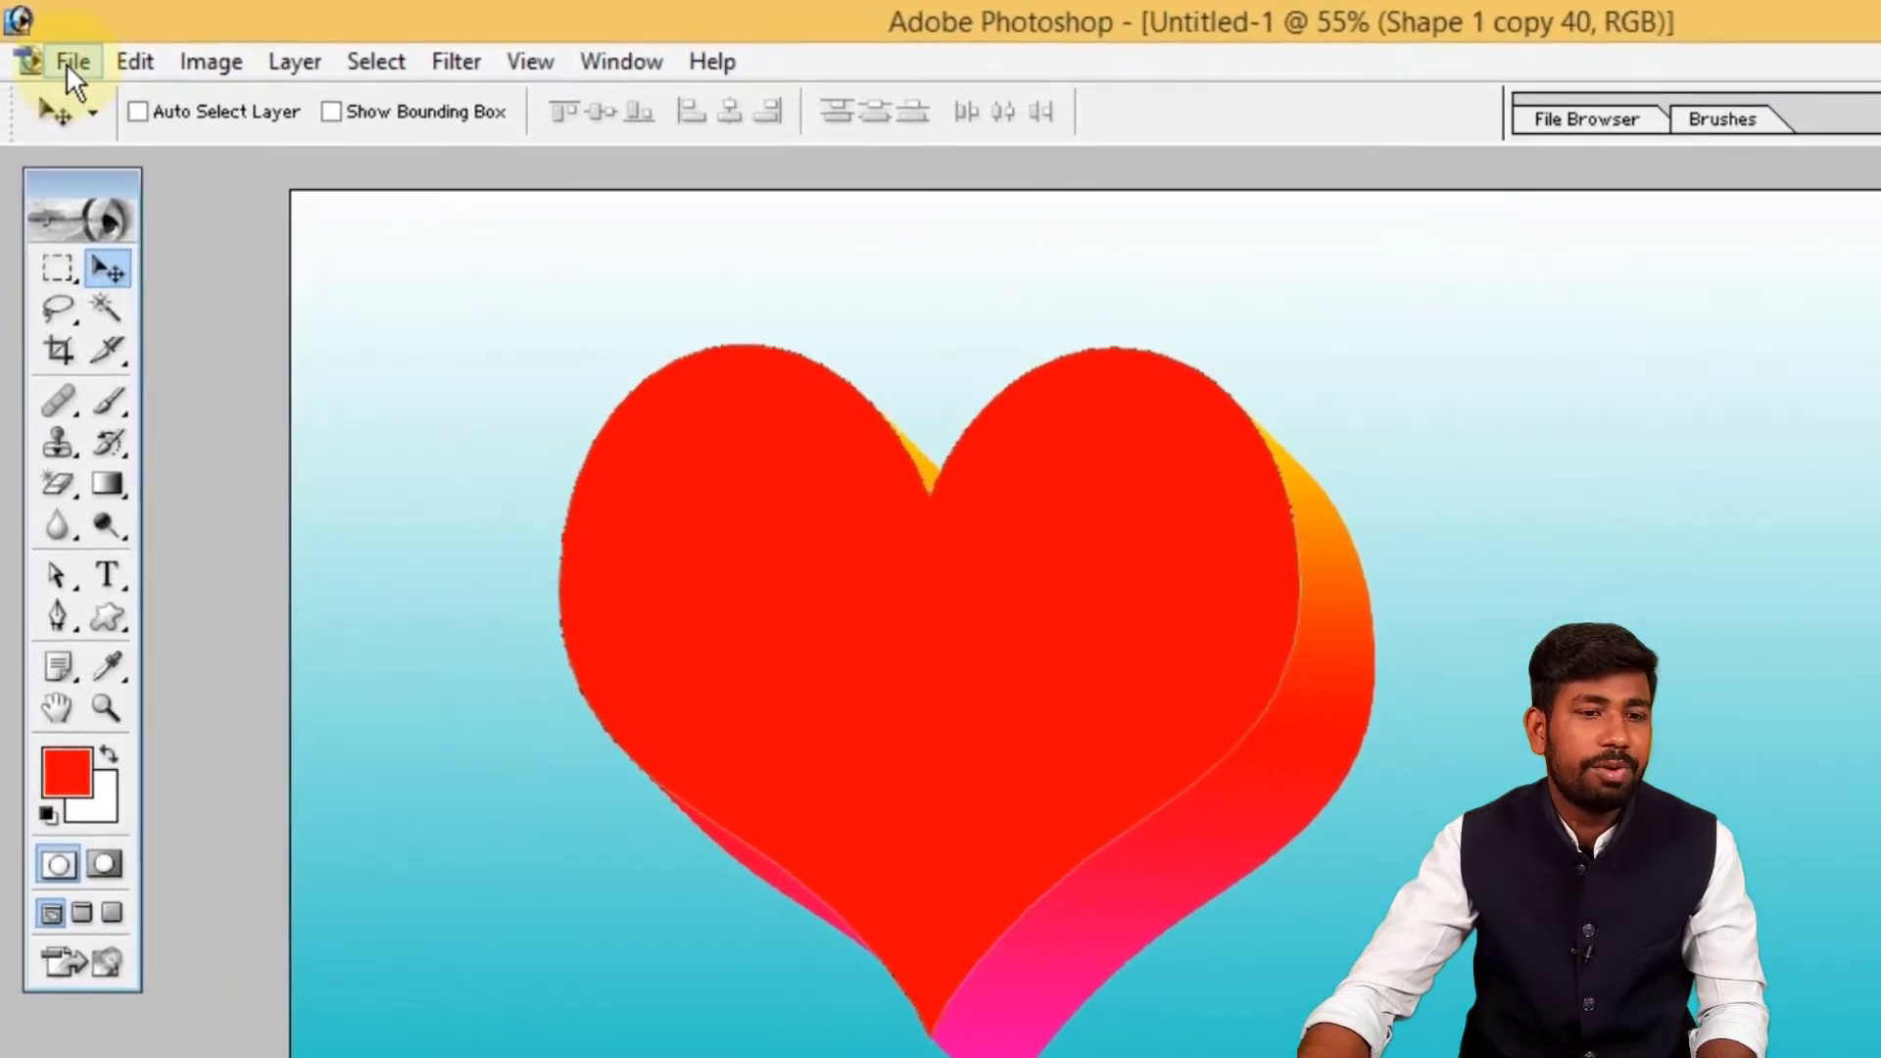
{"action": "left_click", "coordinate": [56, 49]}
{"action": "left_click", "coordinate": [117, 116]}
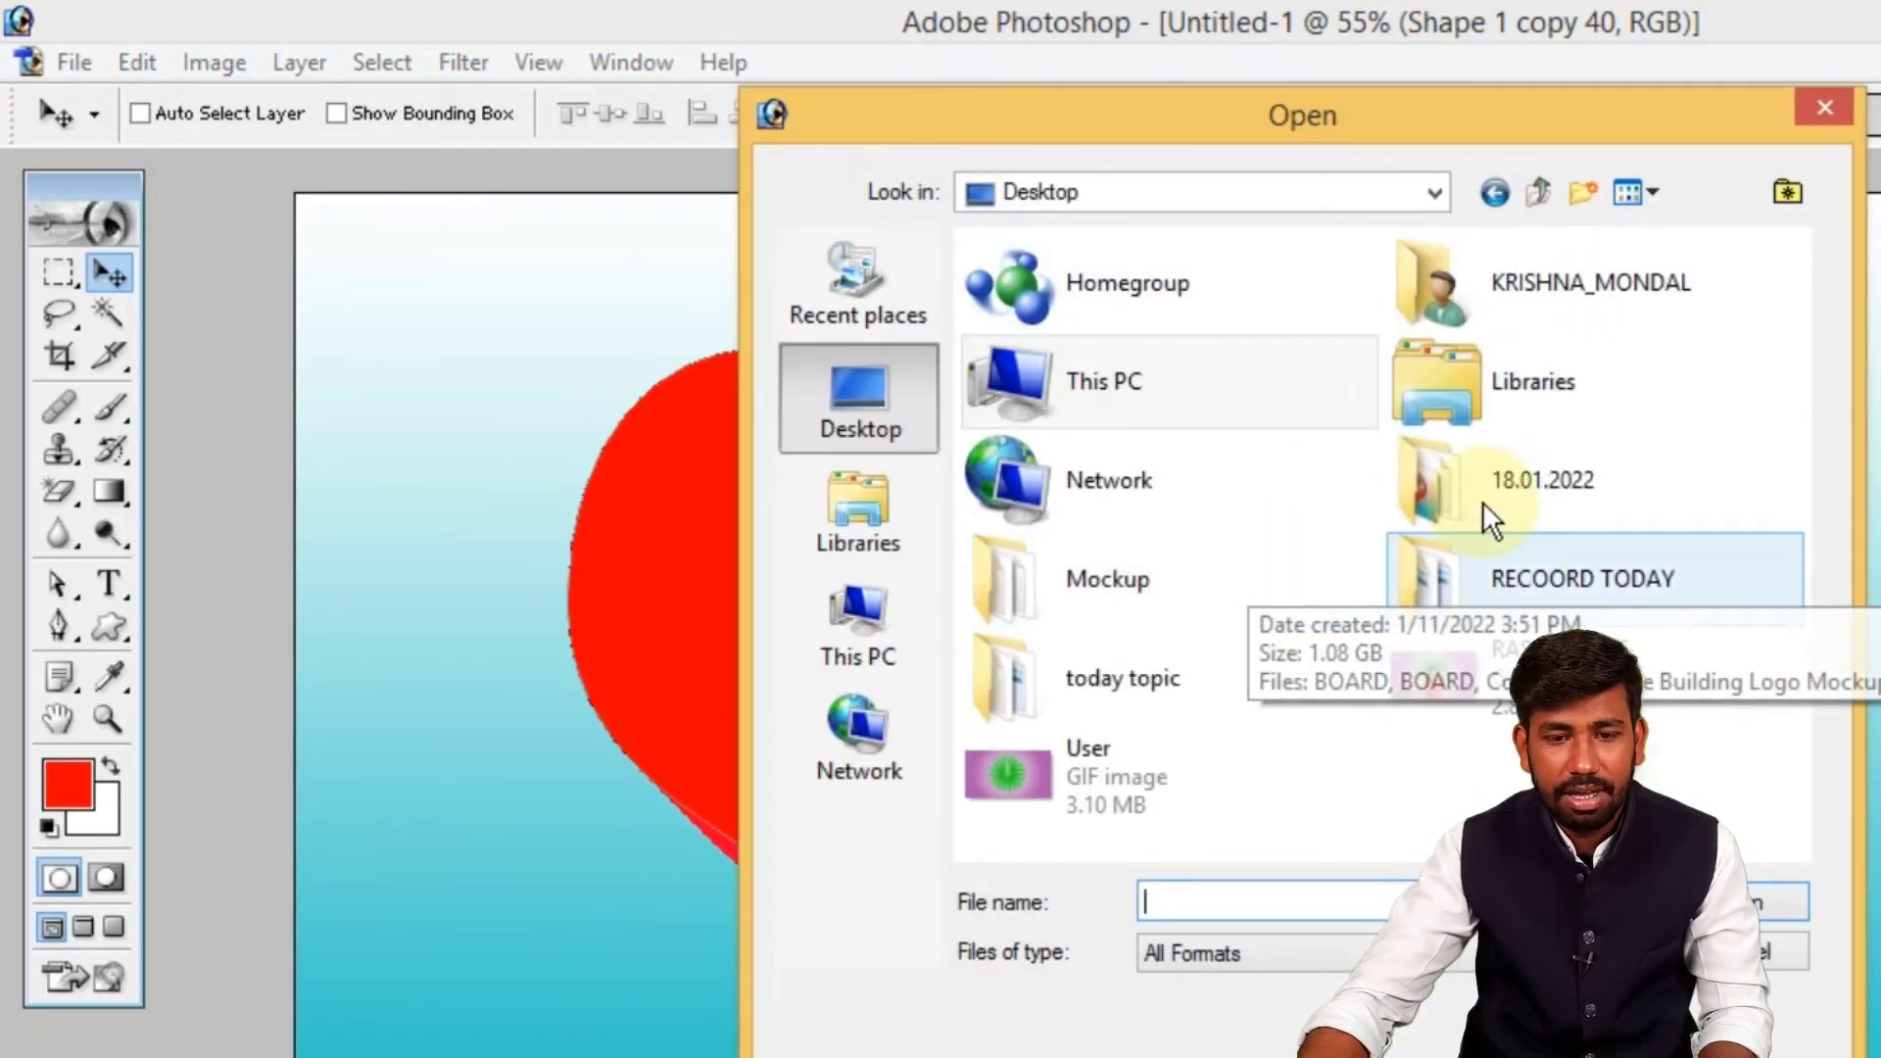
{"action": "double_click", "coordinate": [1483, 501]}
{"action": "left_click", "coordinate": [990, 345]}
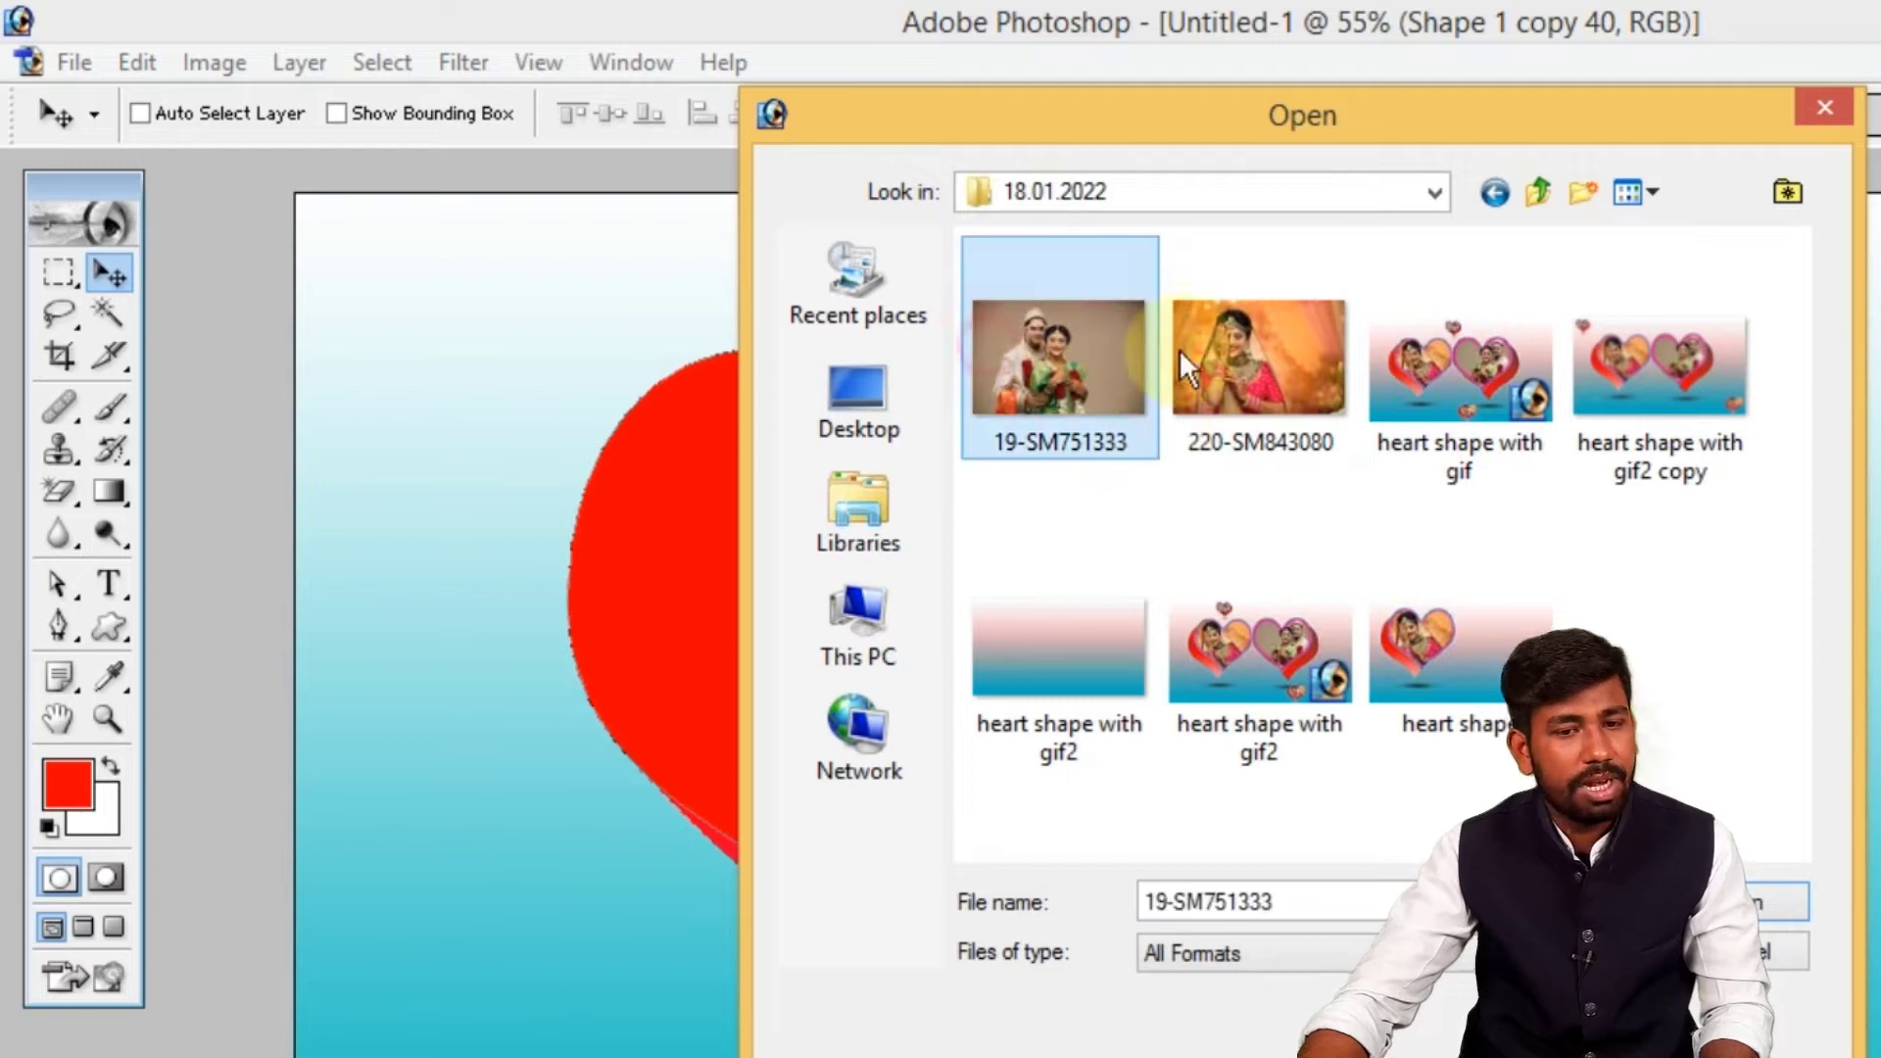
{"action": "left_click", "coordinate": [1186, 351]}
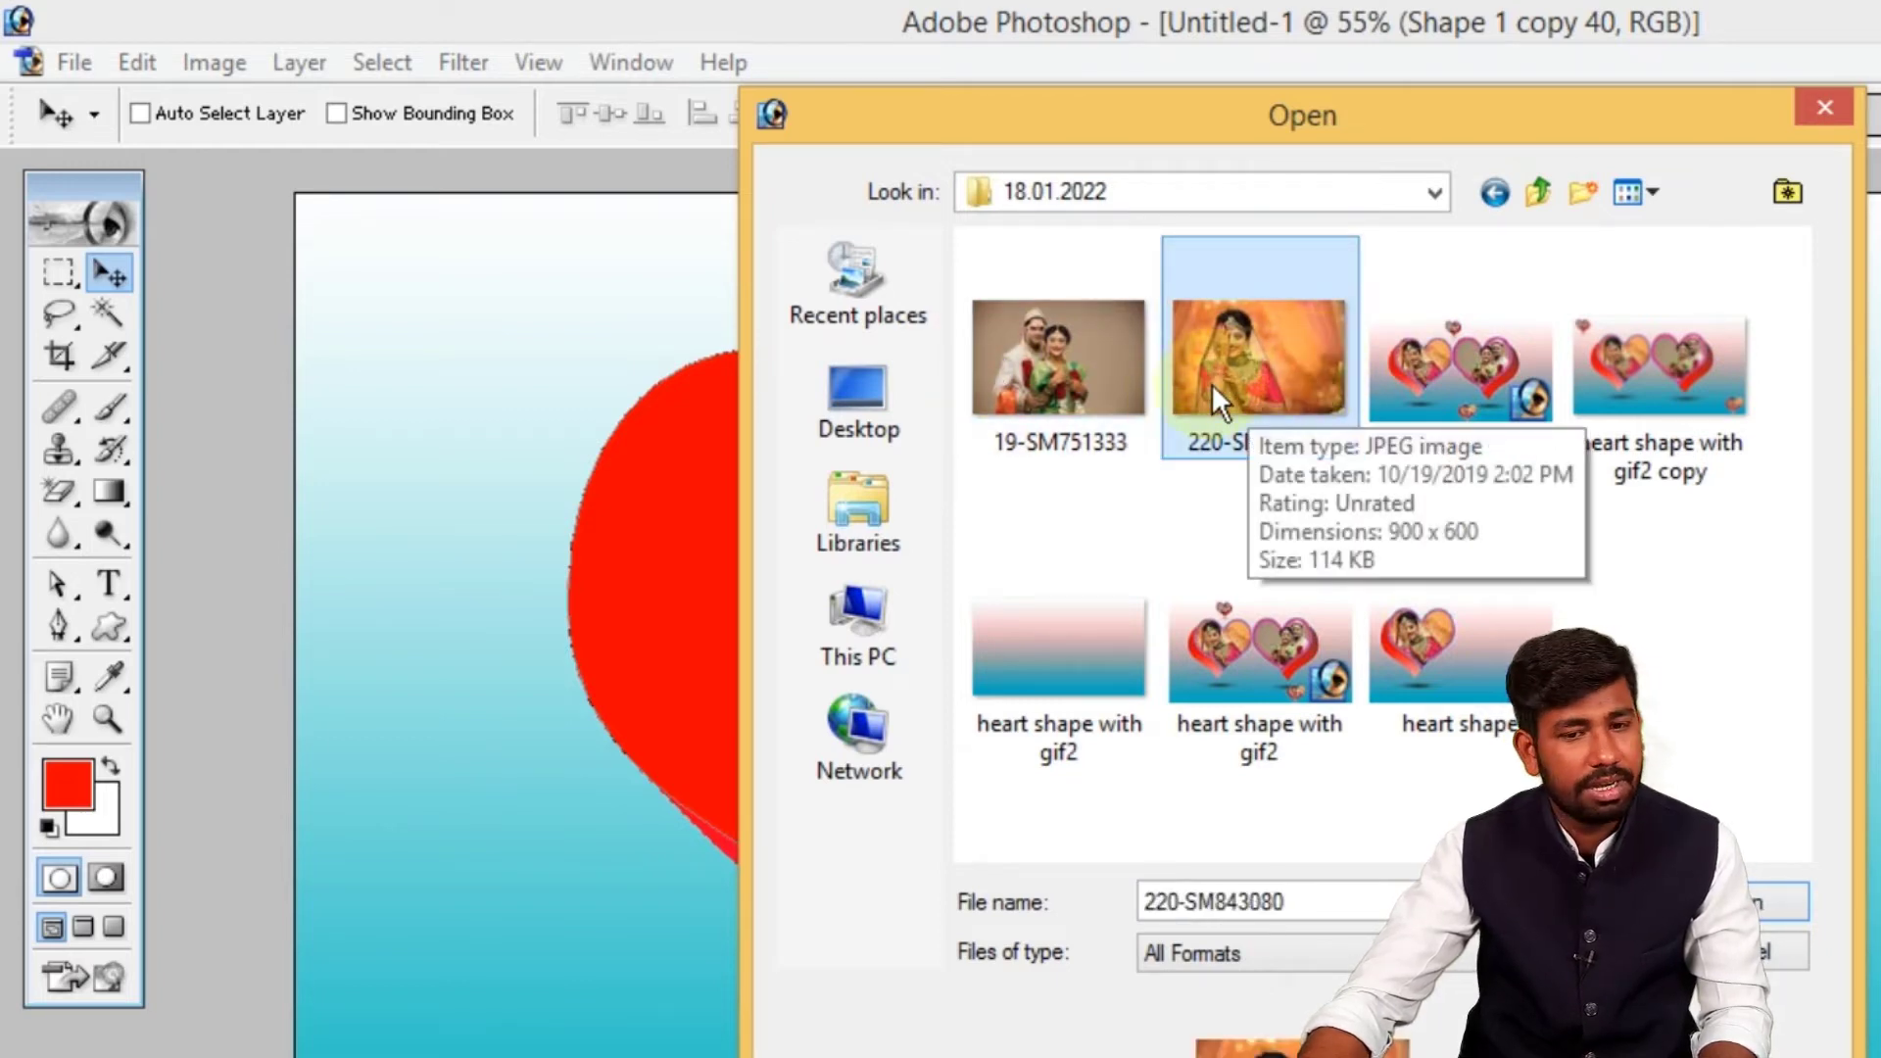
{"action": "double_click", "coordinate": [1238, 355]}
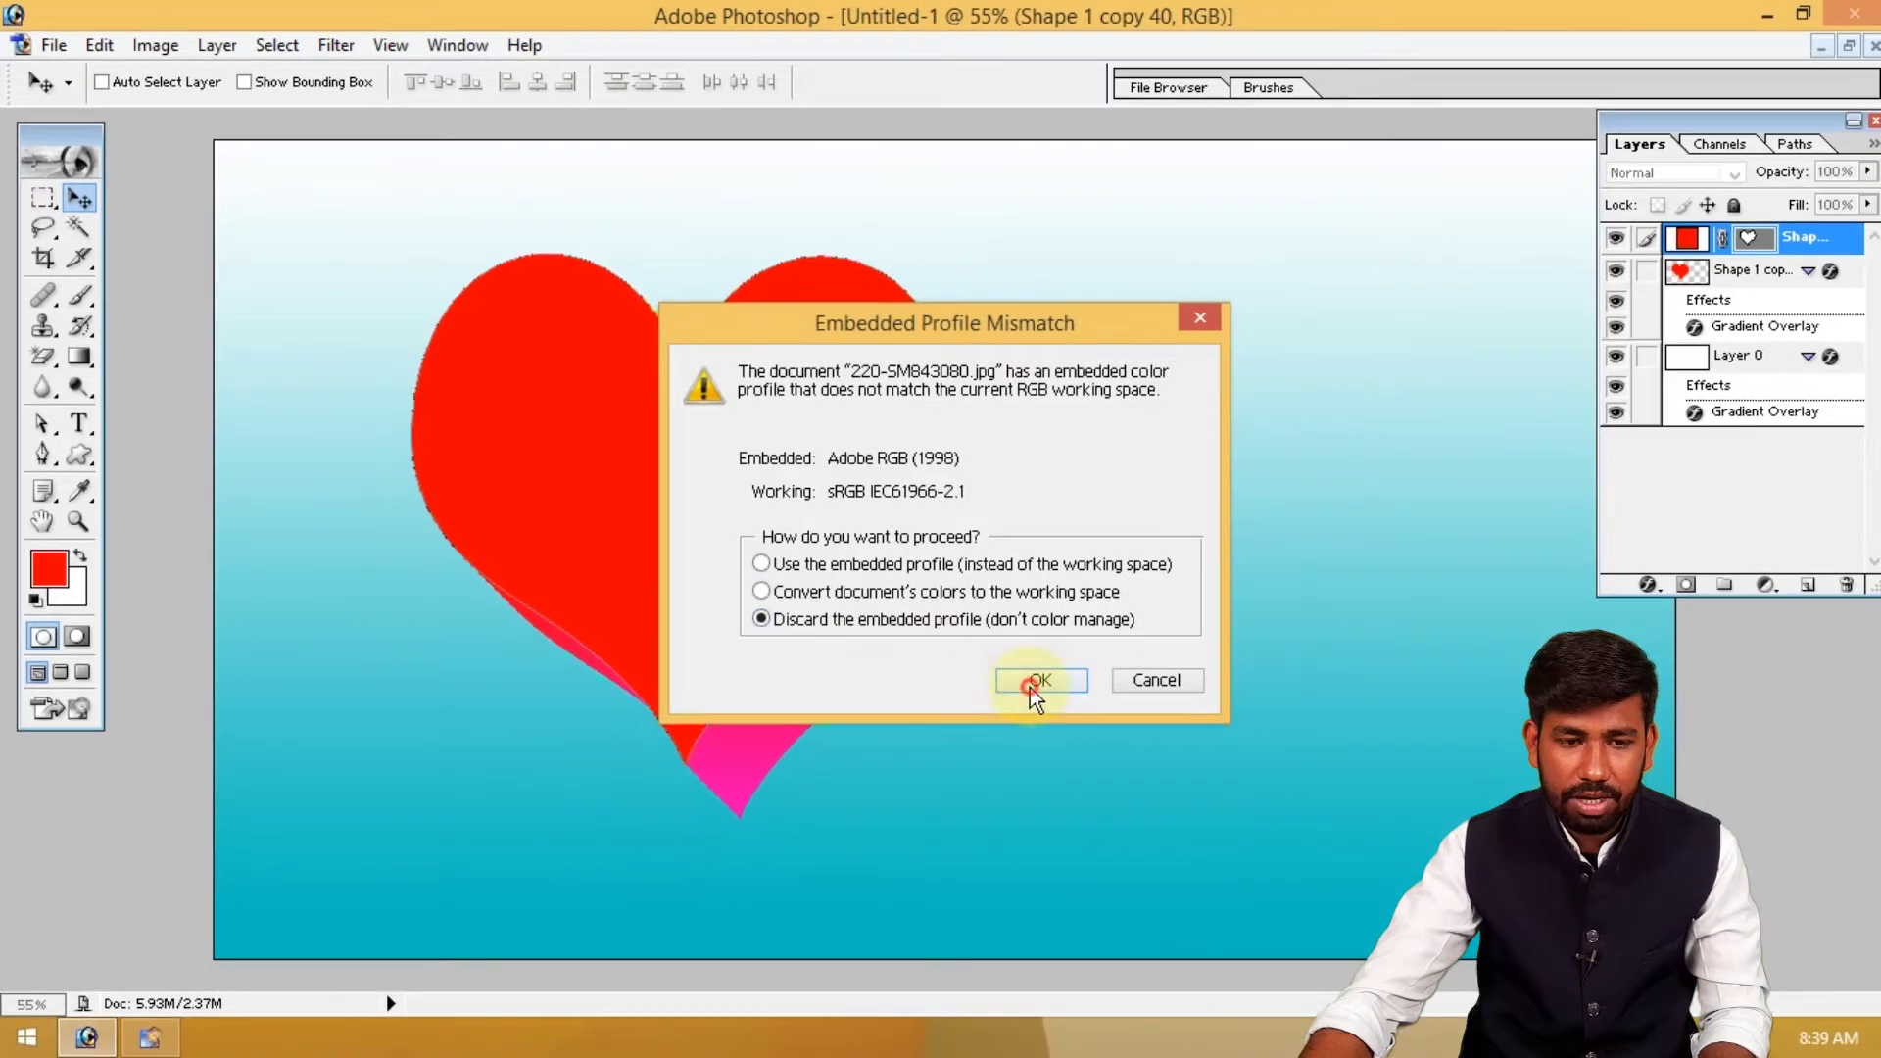
{"action": "left_click", "coordinate": [1030, 683]}
Copy the bride photo into the heart document over the top heart and clip it to the heart shape
{"action": "left_click_drag", "start_coordinate": [654, 157], "coordinate": [1461, 208]}
{"action": "left_click_drag", "start_coordinate": [1151, 406], "coordinate": [546, 416]}
{"action": "left_click_drag", "start_coordinate": [756, 440], "coordinate": [629, 415]}
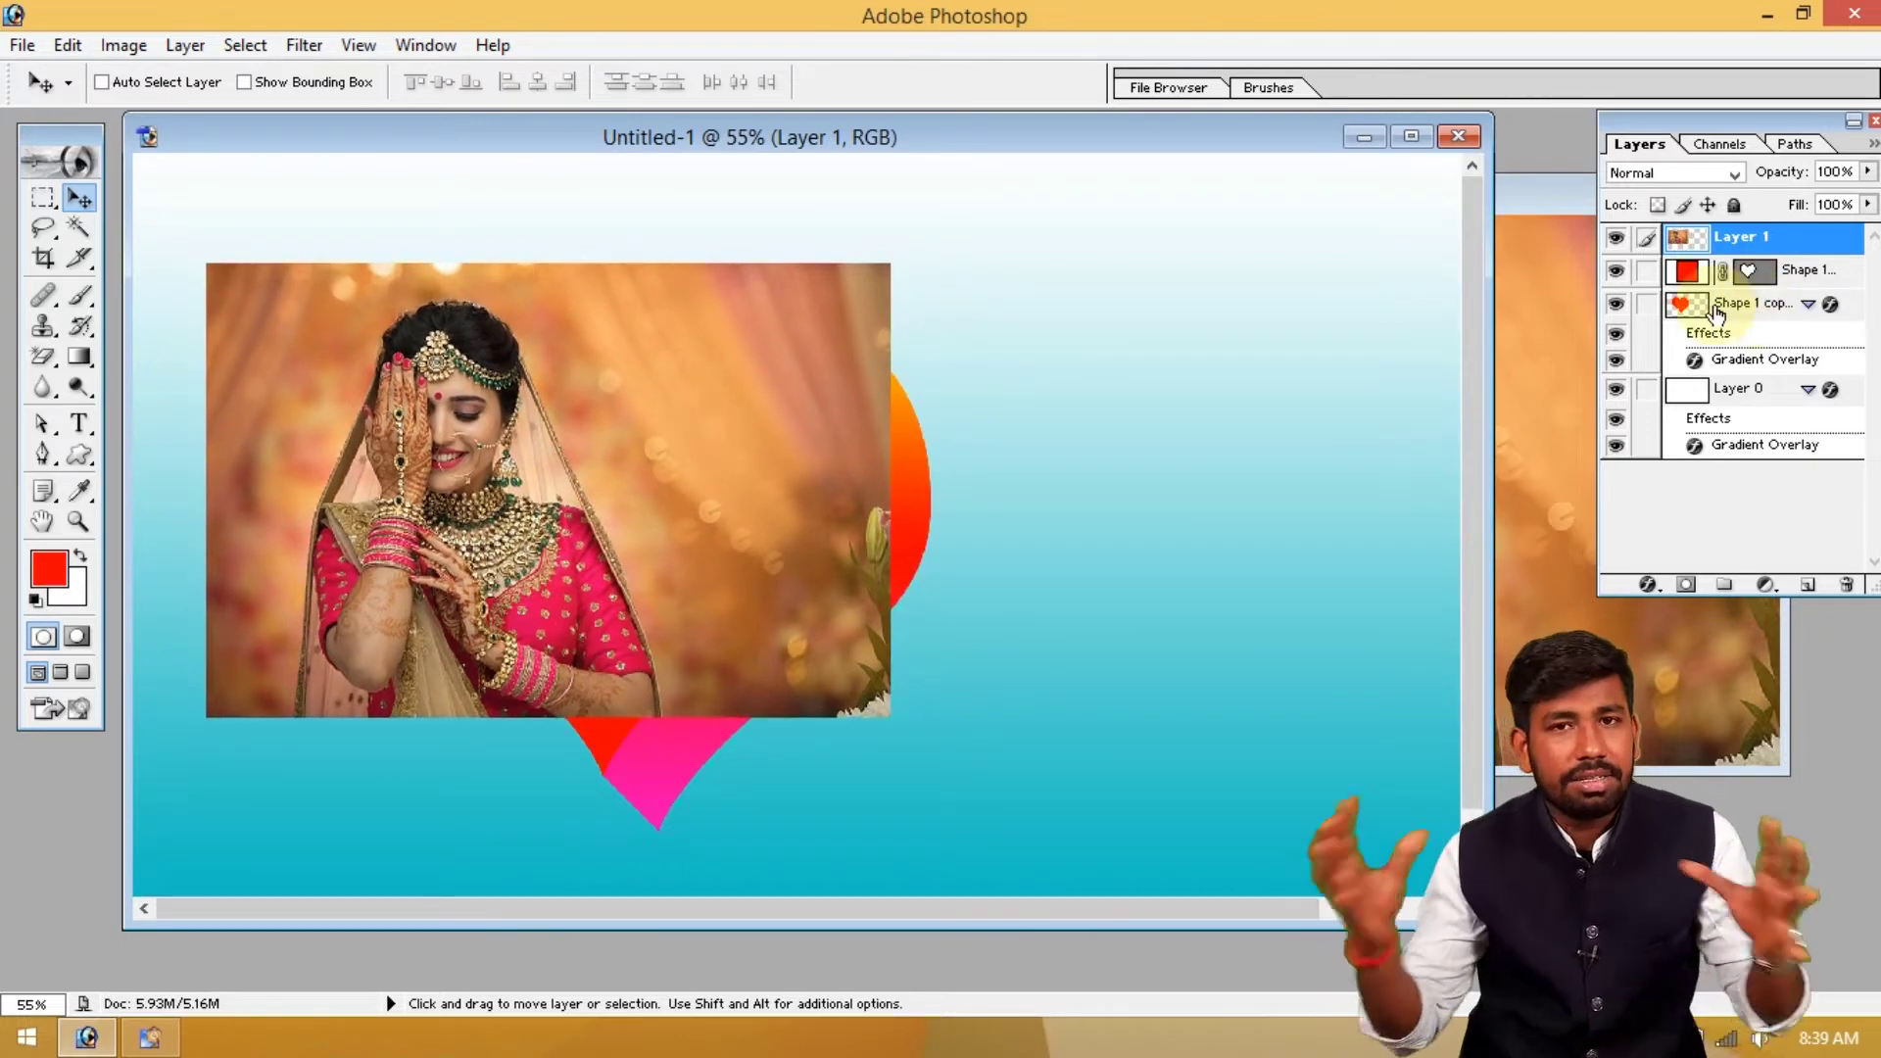
{"action": "left_click_drag", "start_coordinate": [683, 460], "coordinate": [722, 514]}
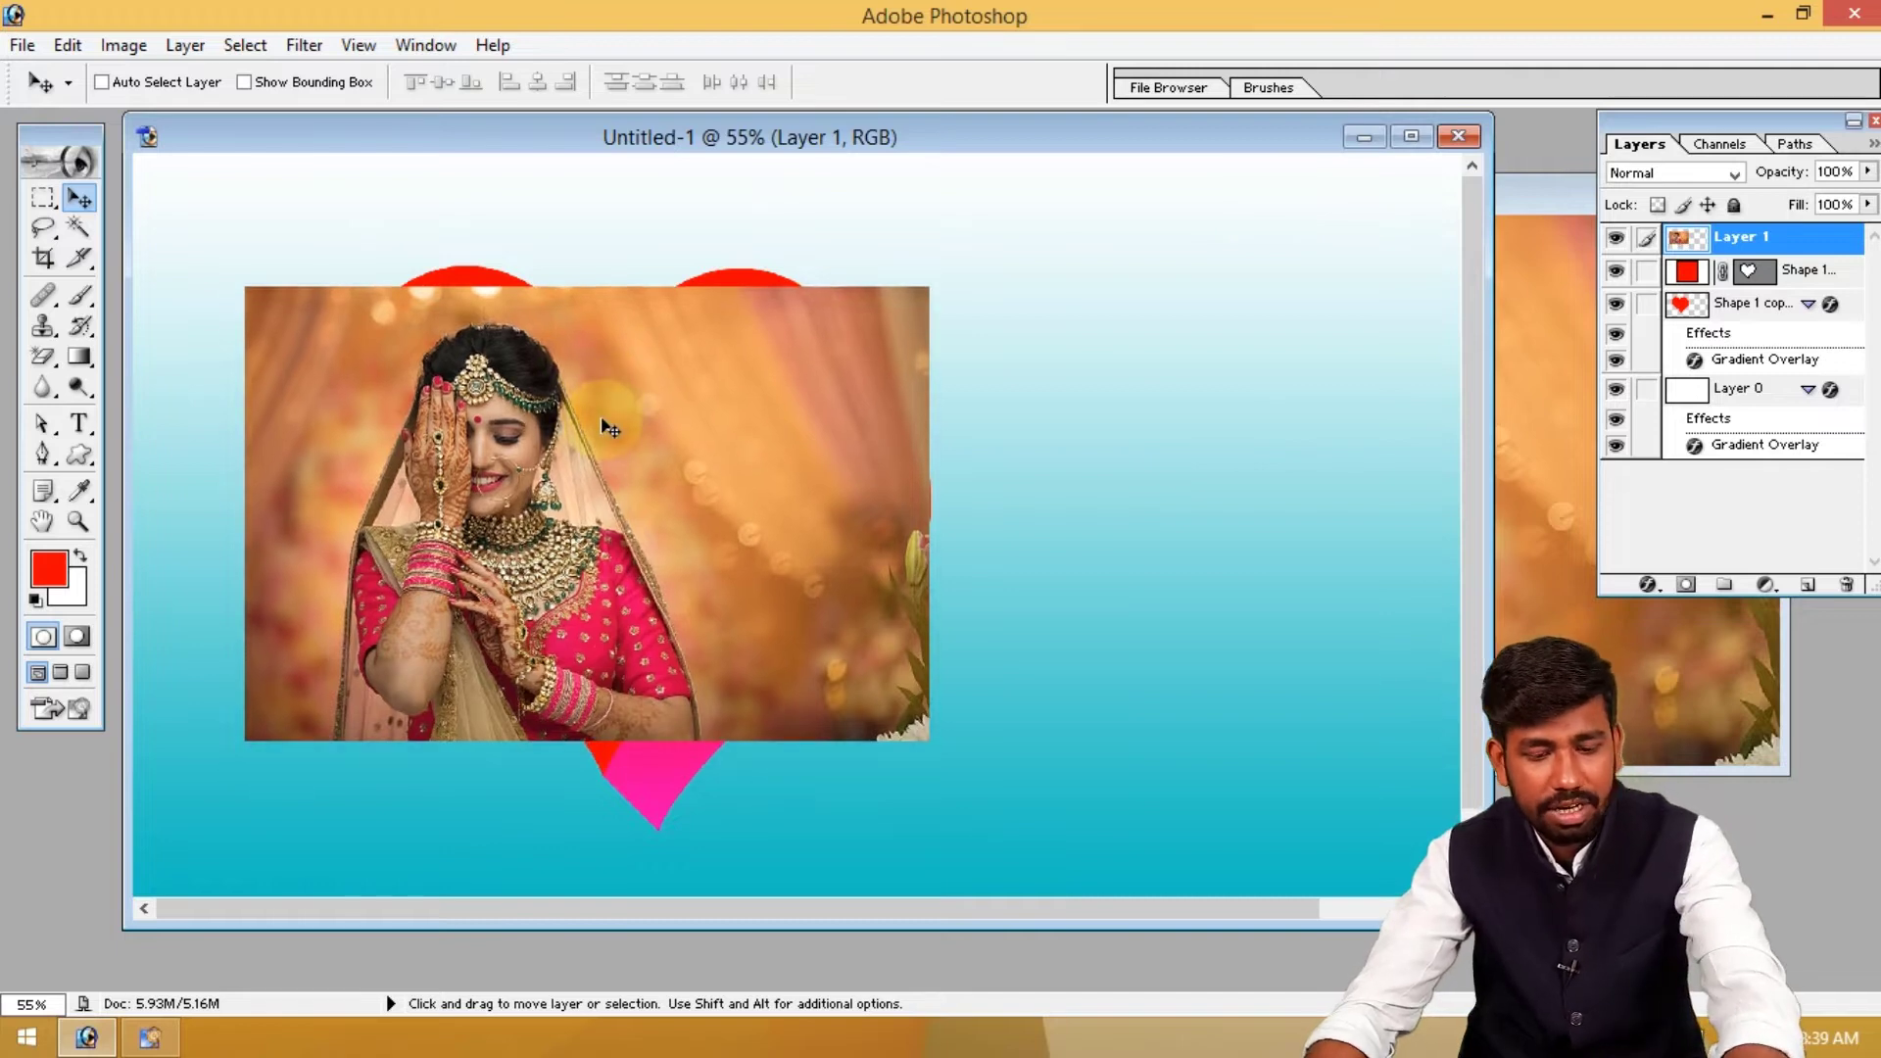
{"action": "key", "text": "ctrl+g"}
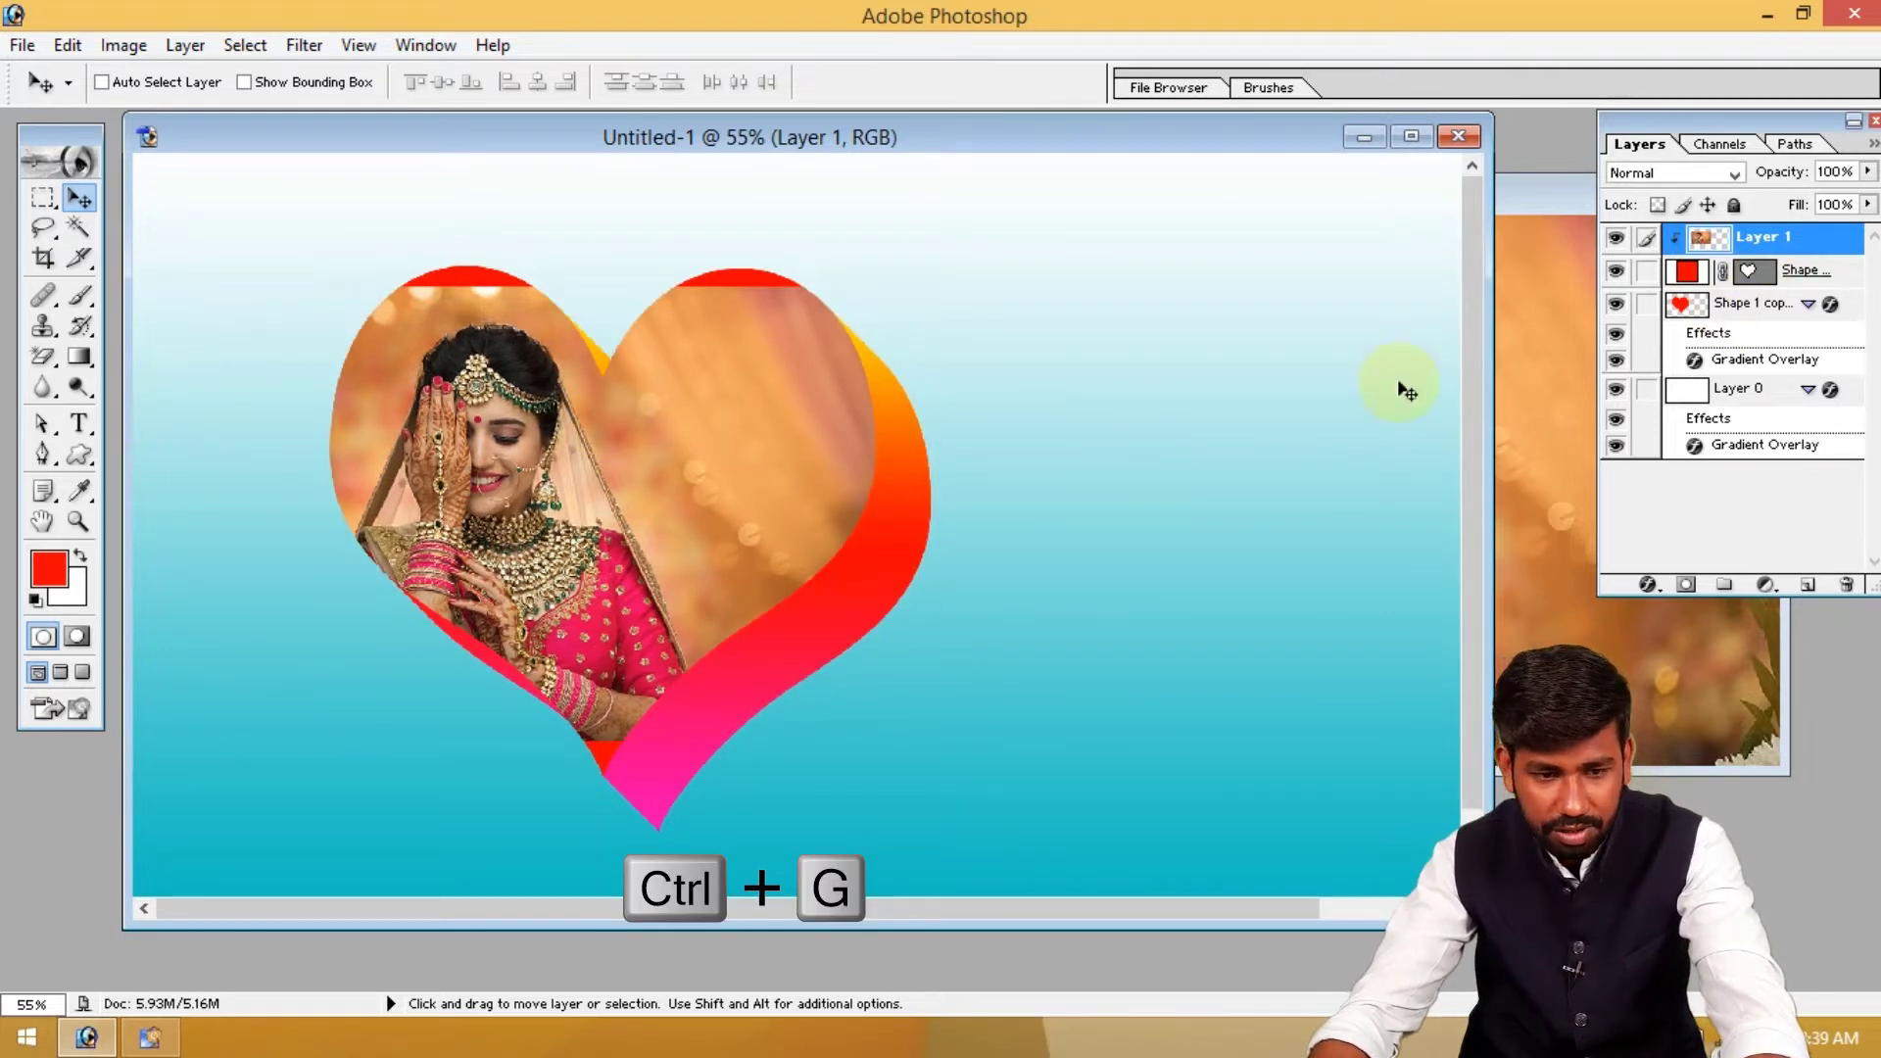
{"action": "mouse_move", "coordinate": [513, 487]}
{"action": "left_mouse_down"}
{"action": "mouse_move", "coordinate": [515, 455]}
{"action": "mouse_move", "coordinate": [532, 472]}
{"action": "left_mouse_up"}
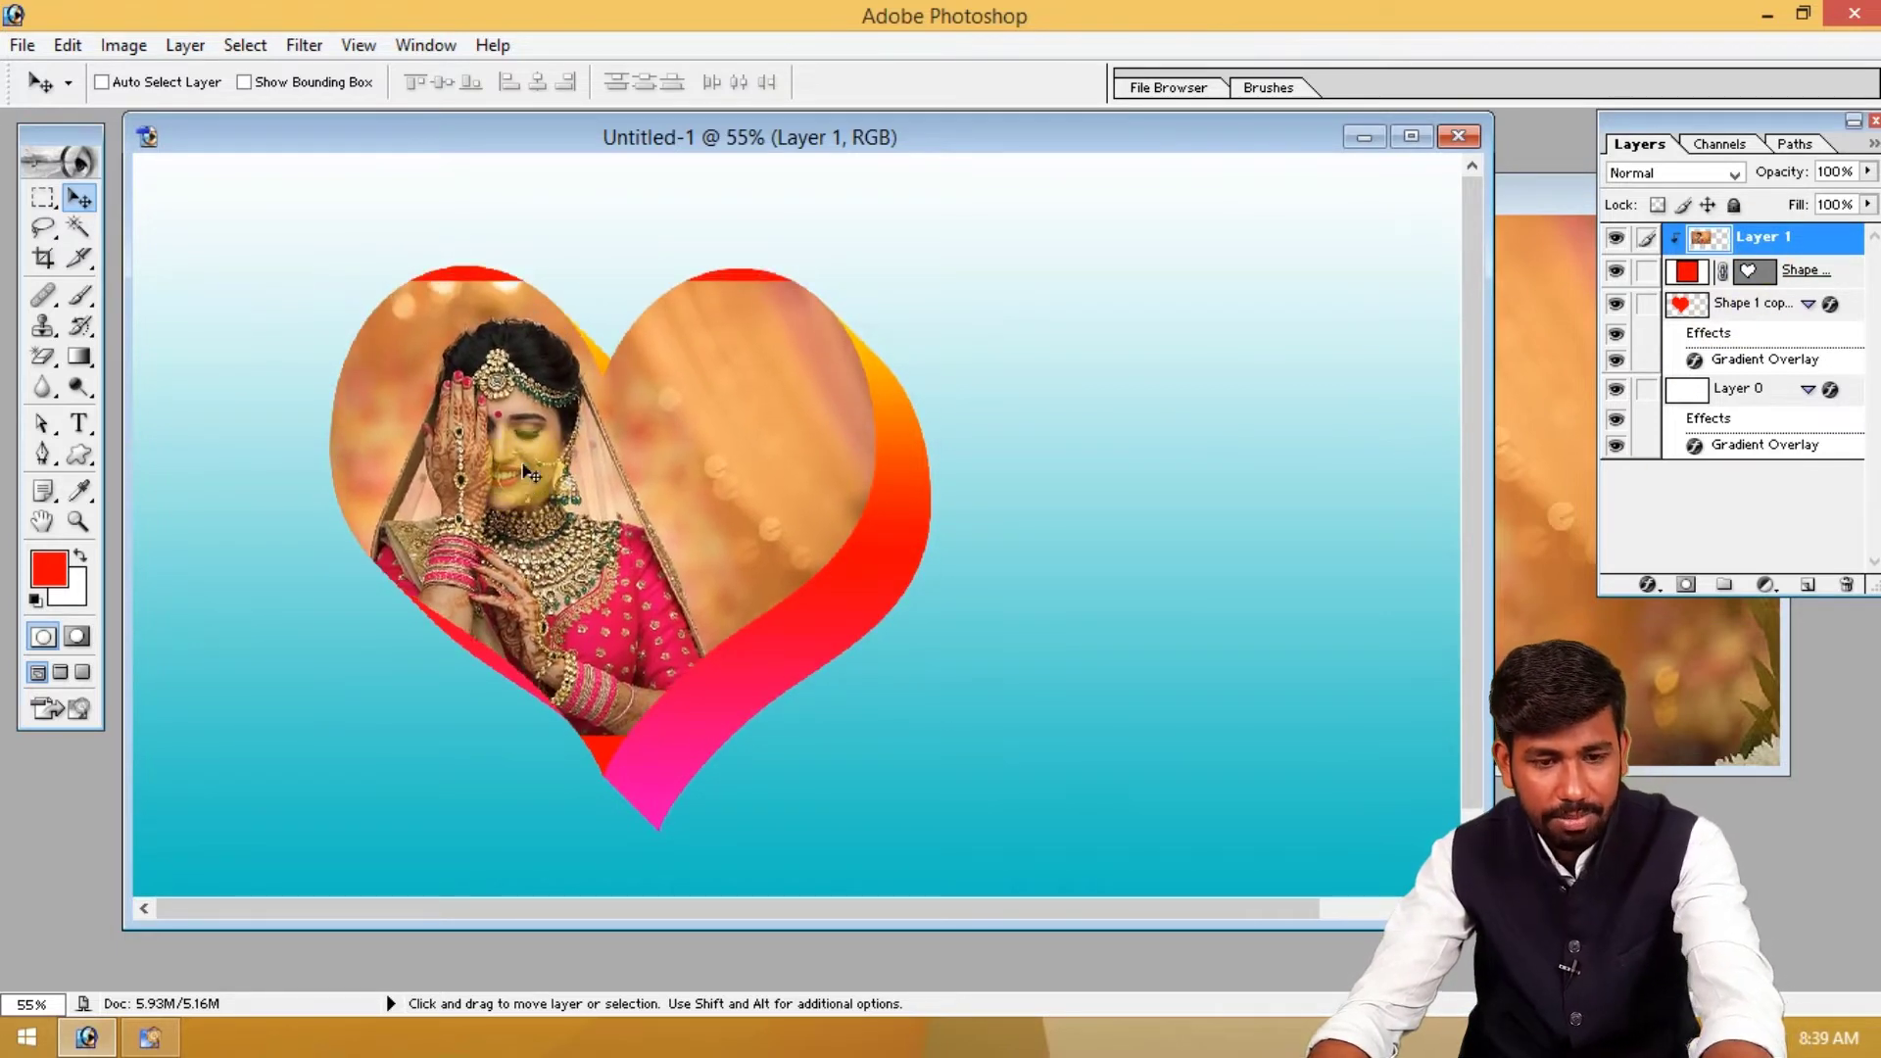
Scale the clipped bride photo to 121.9%, rotate it -14.3°, and position it to fill the heart's front face
{"action": "key", "text": "ctrl+t"}
{"action": "left_click_drag", "start_coordinate": [629, 734], "coordinate": [660, 779]}
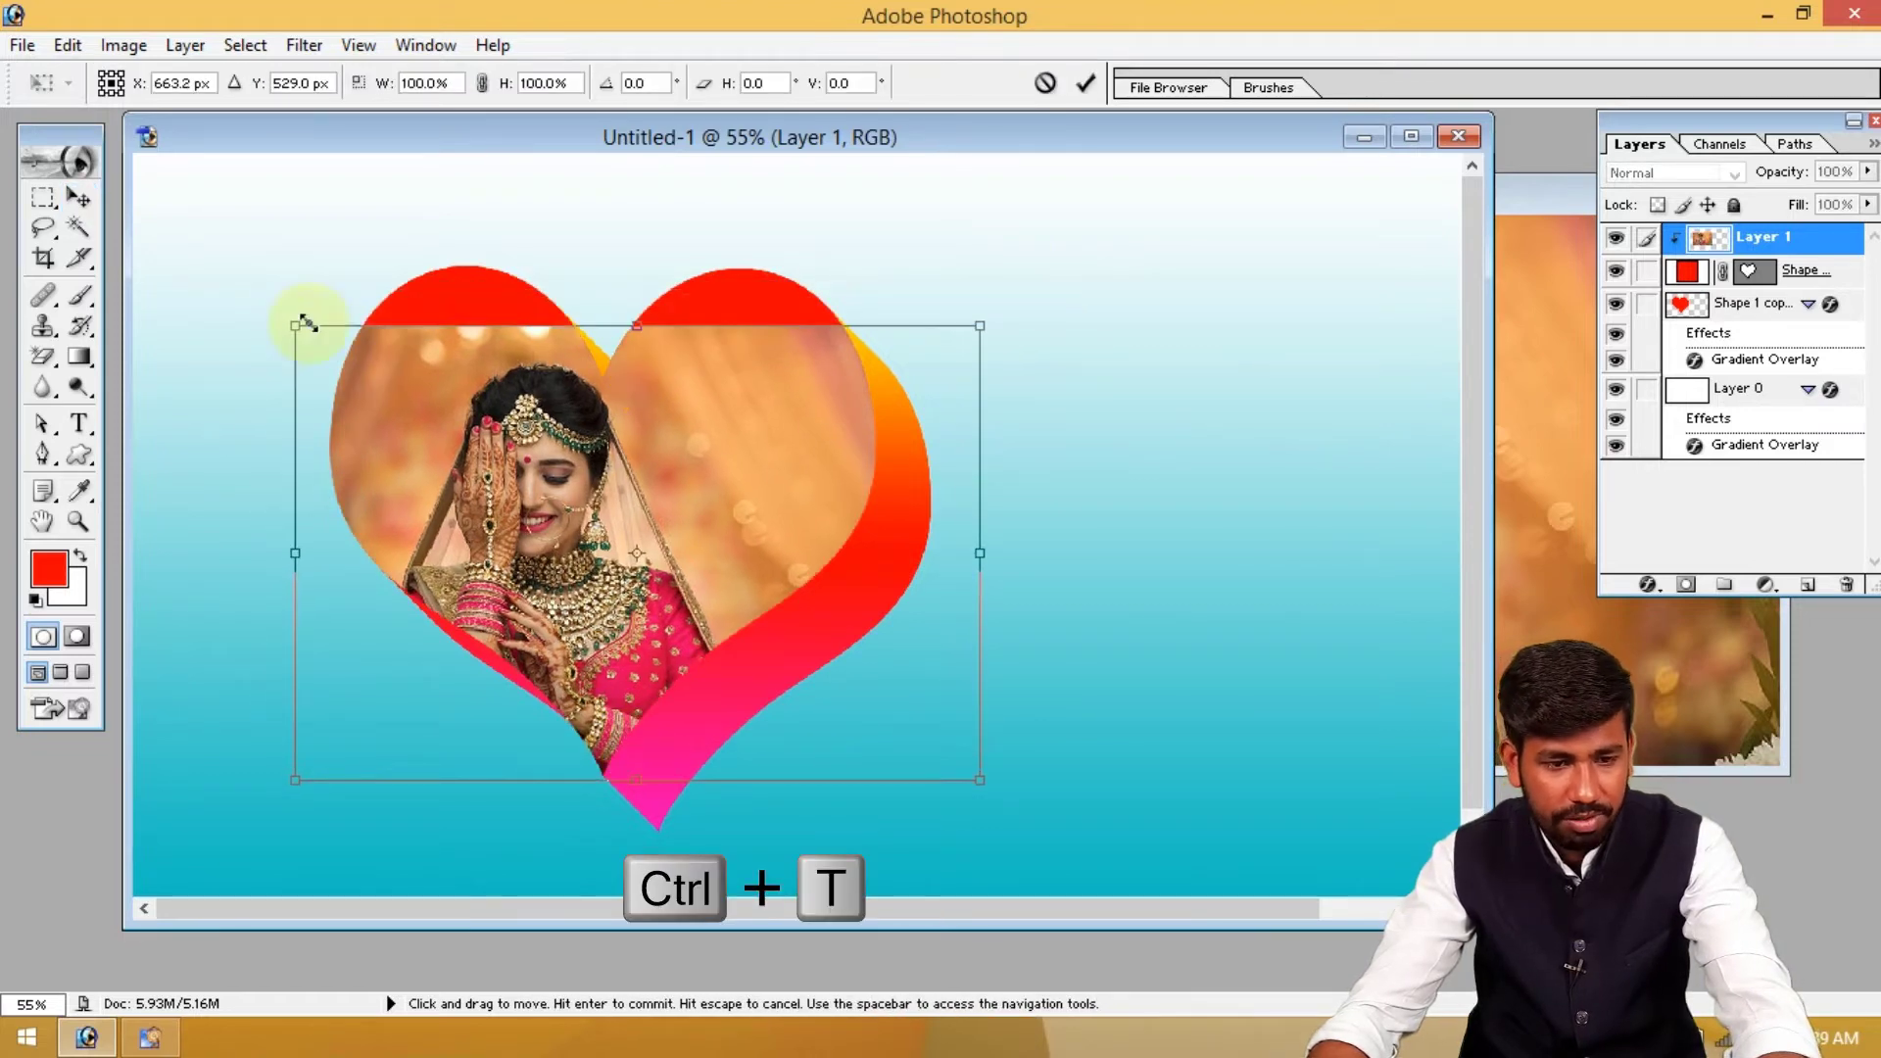
{"action": "left_click_drag", "start_coordinate": [294, 326], "coordinate": [225, 279]}
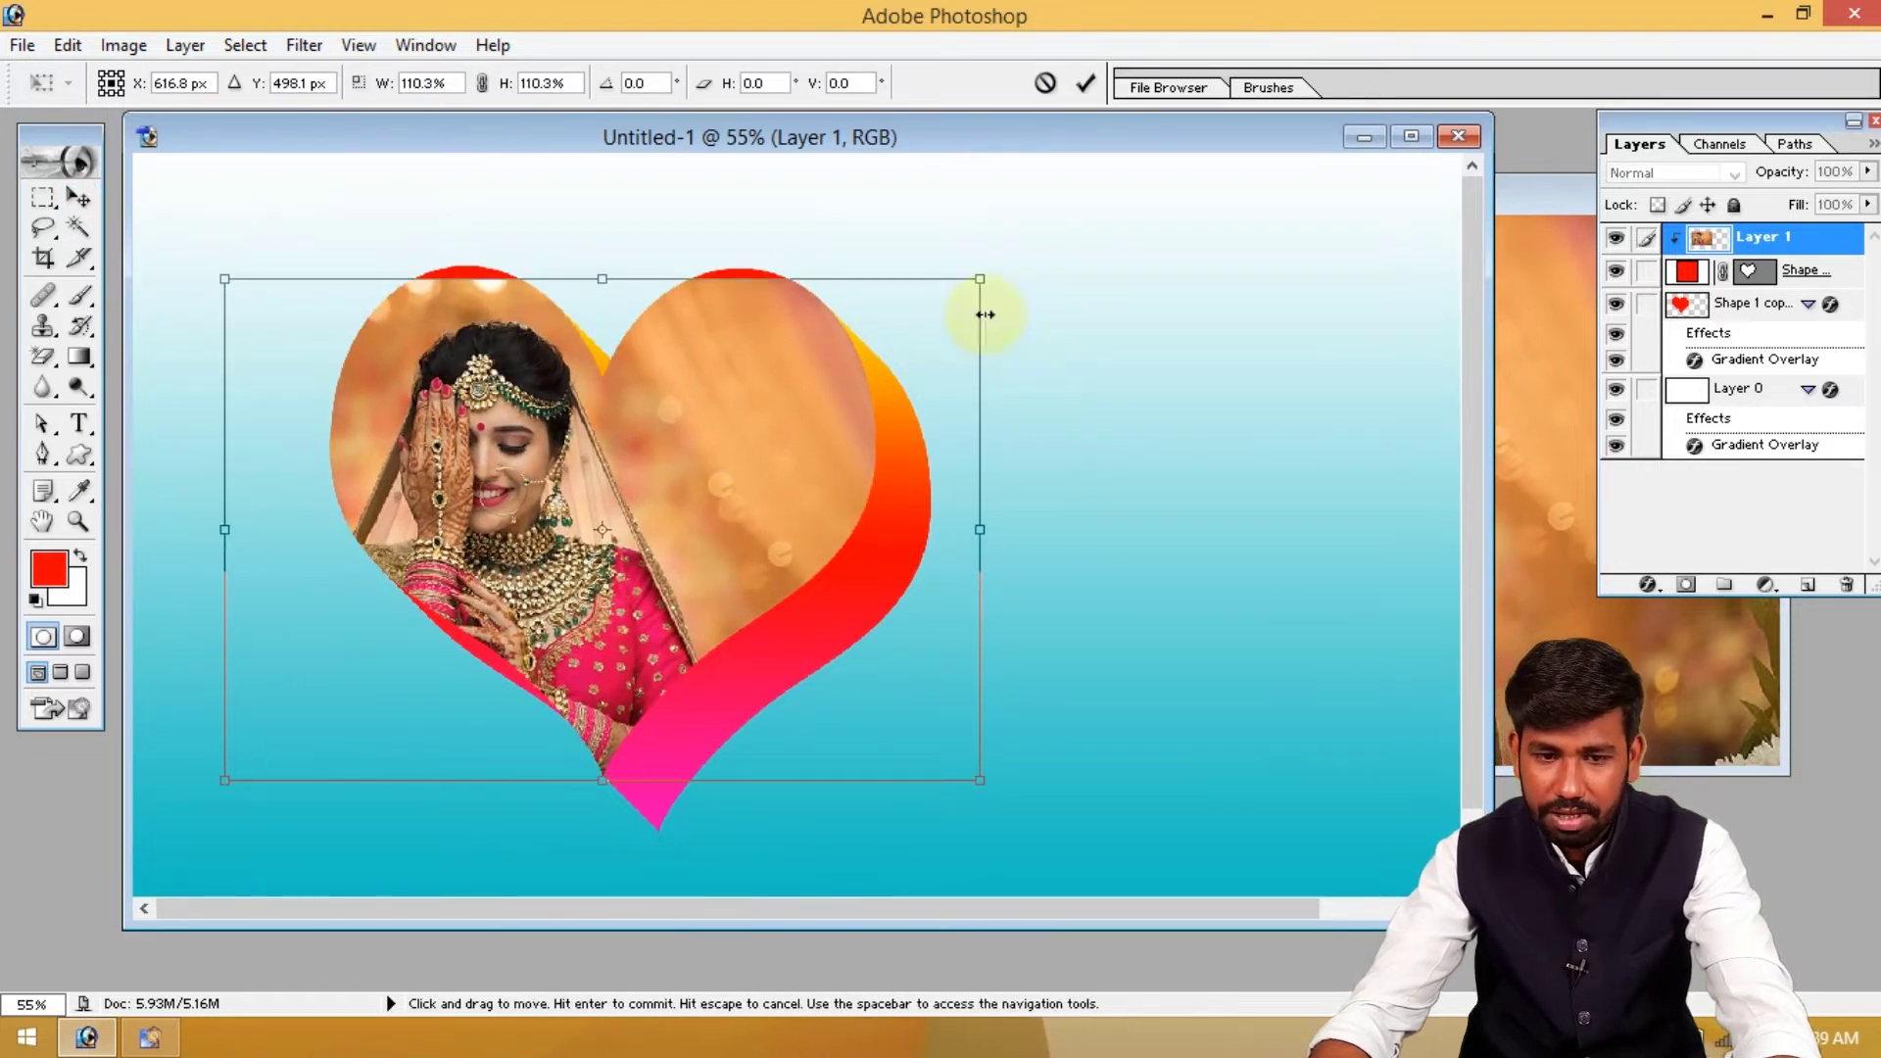
{"action": "left_click_drag", "start_coordinate": [975, 275], "coordinate": [1053, 179]}
{"action": "mouse_move", "coordinate": [709, 449]}
{"action": "left_mouse_down"}
{"action": "mouse_move", "coordinate": [708, 380]}
{"action": "mouse_move", "coordinate": [711, 441]}
{"action": "left_mouse_up"}
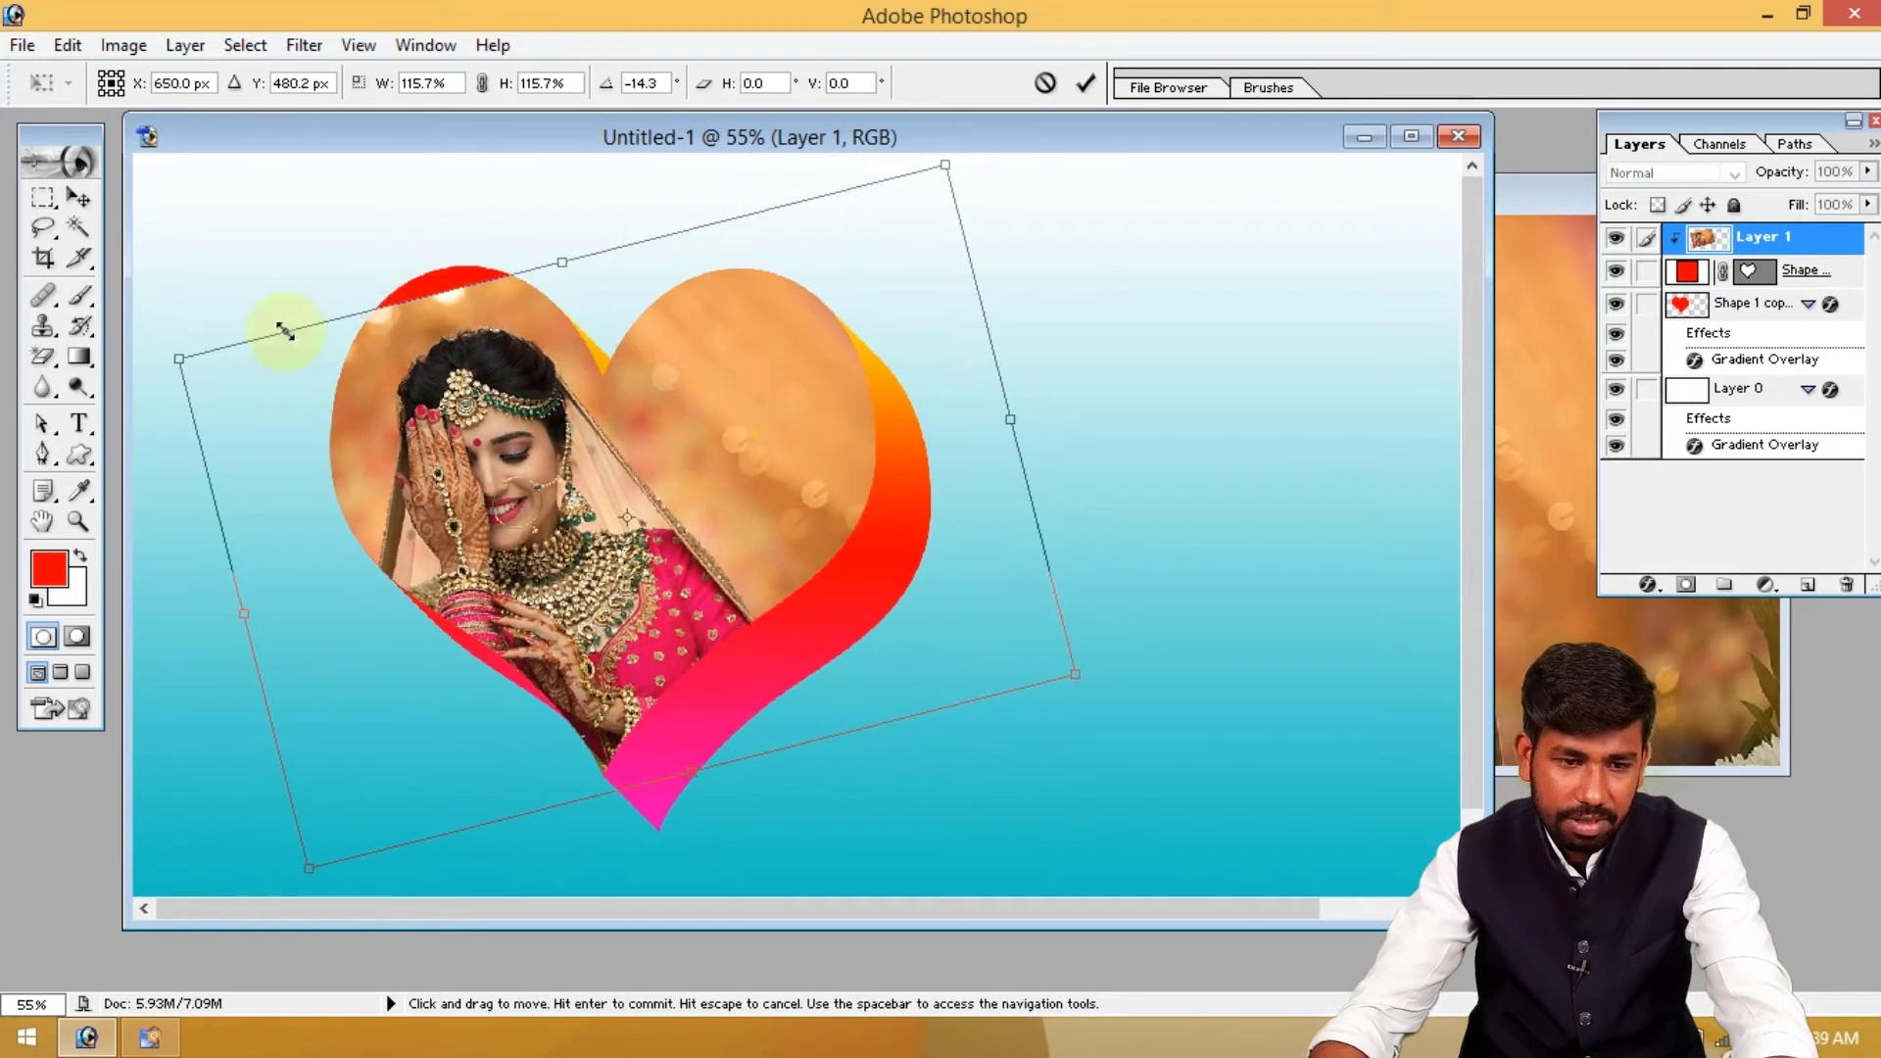
{"action": "left_click_drag", "start_coordinate": [160, 325], "coordinate": [150, 307]}
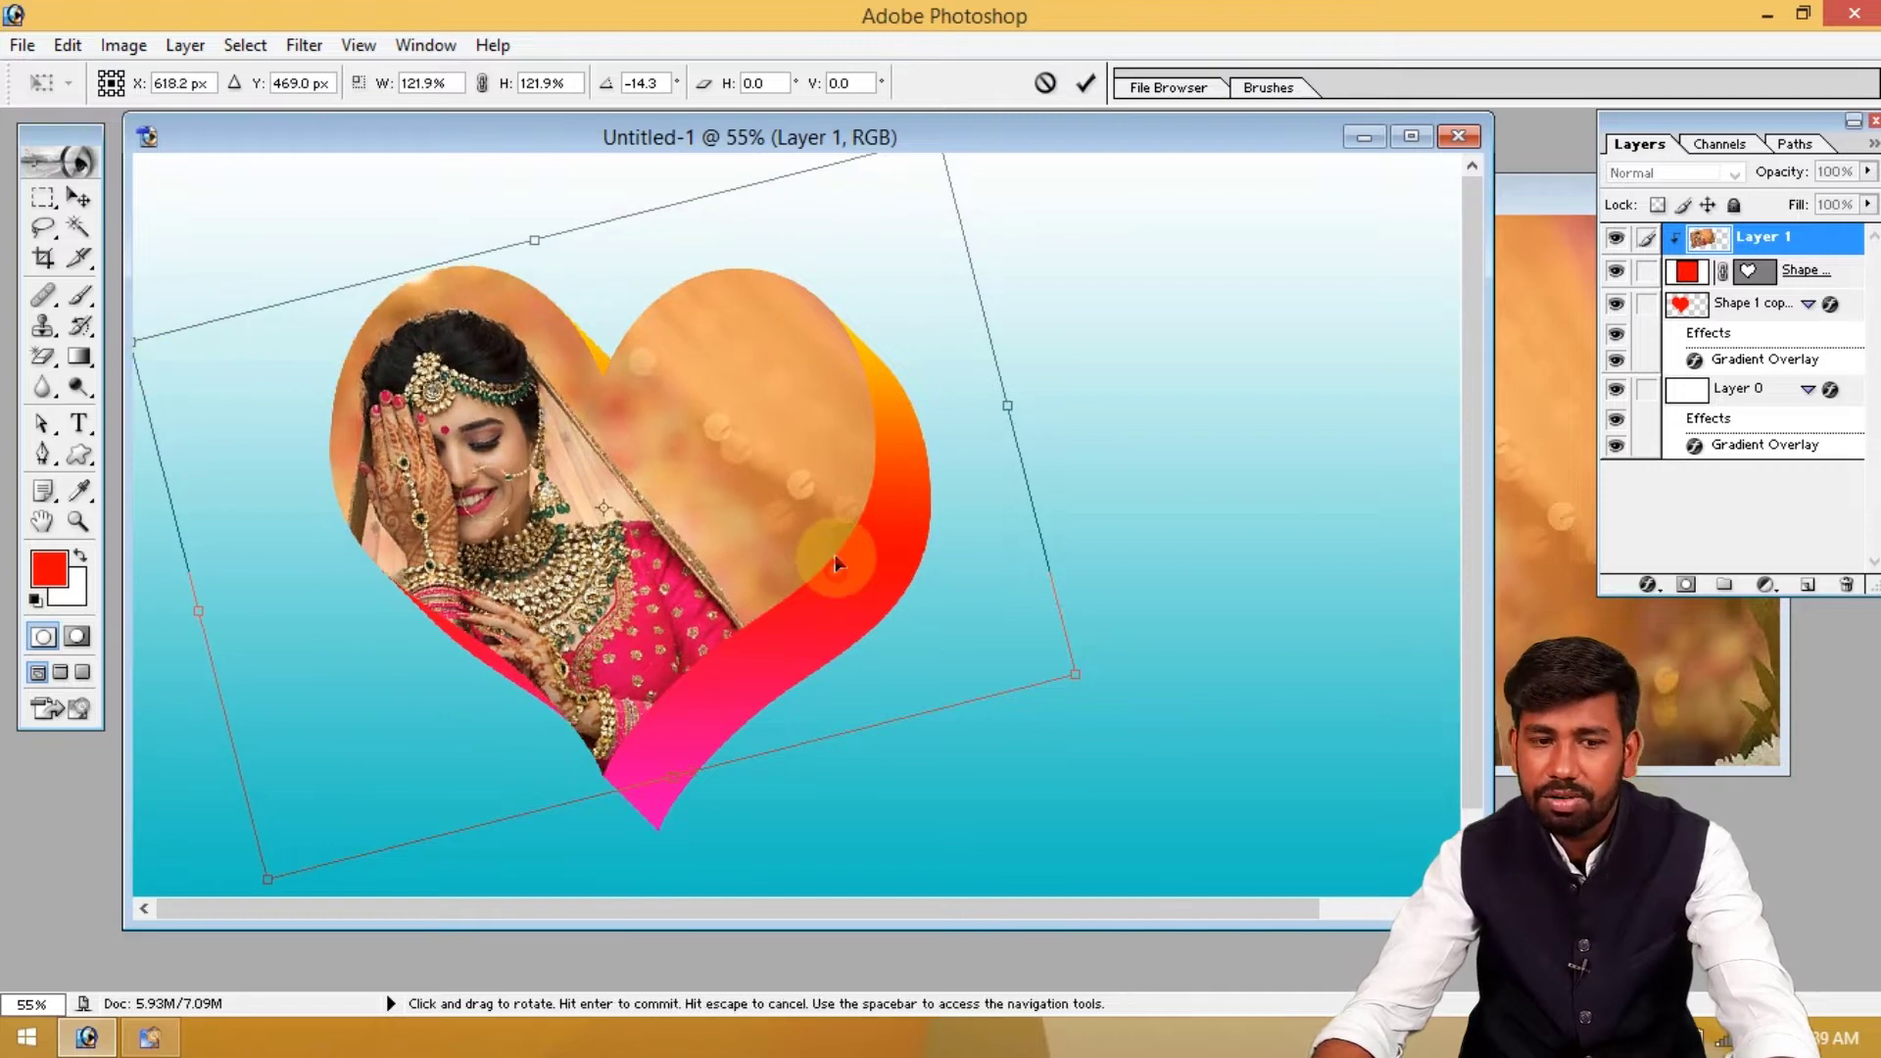
{"action": "left_click_drag", "start_coordinate": [840, 555], "coordinate": [870, 545]}
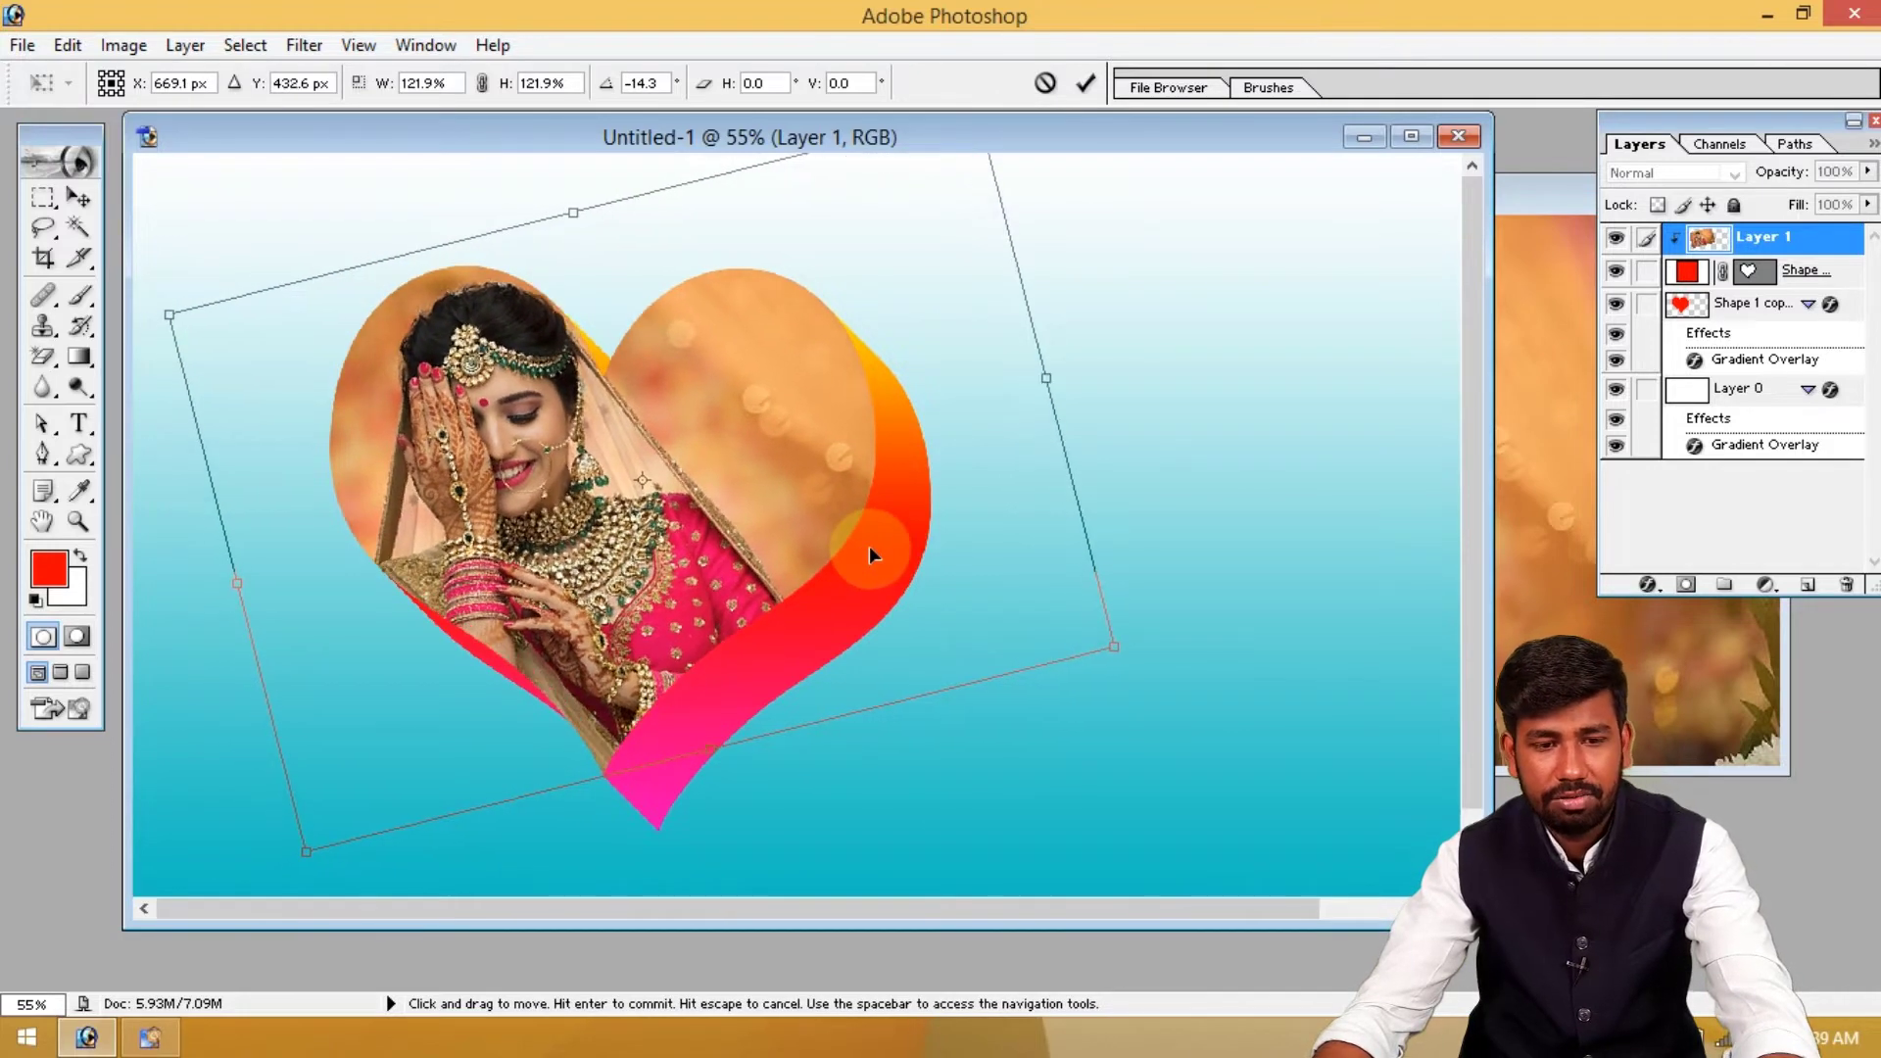
{"action": "key", "text": "Return"}
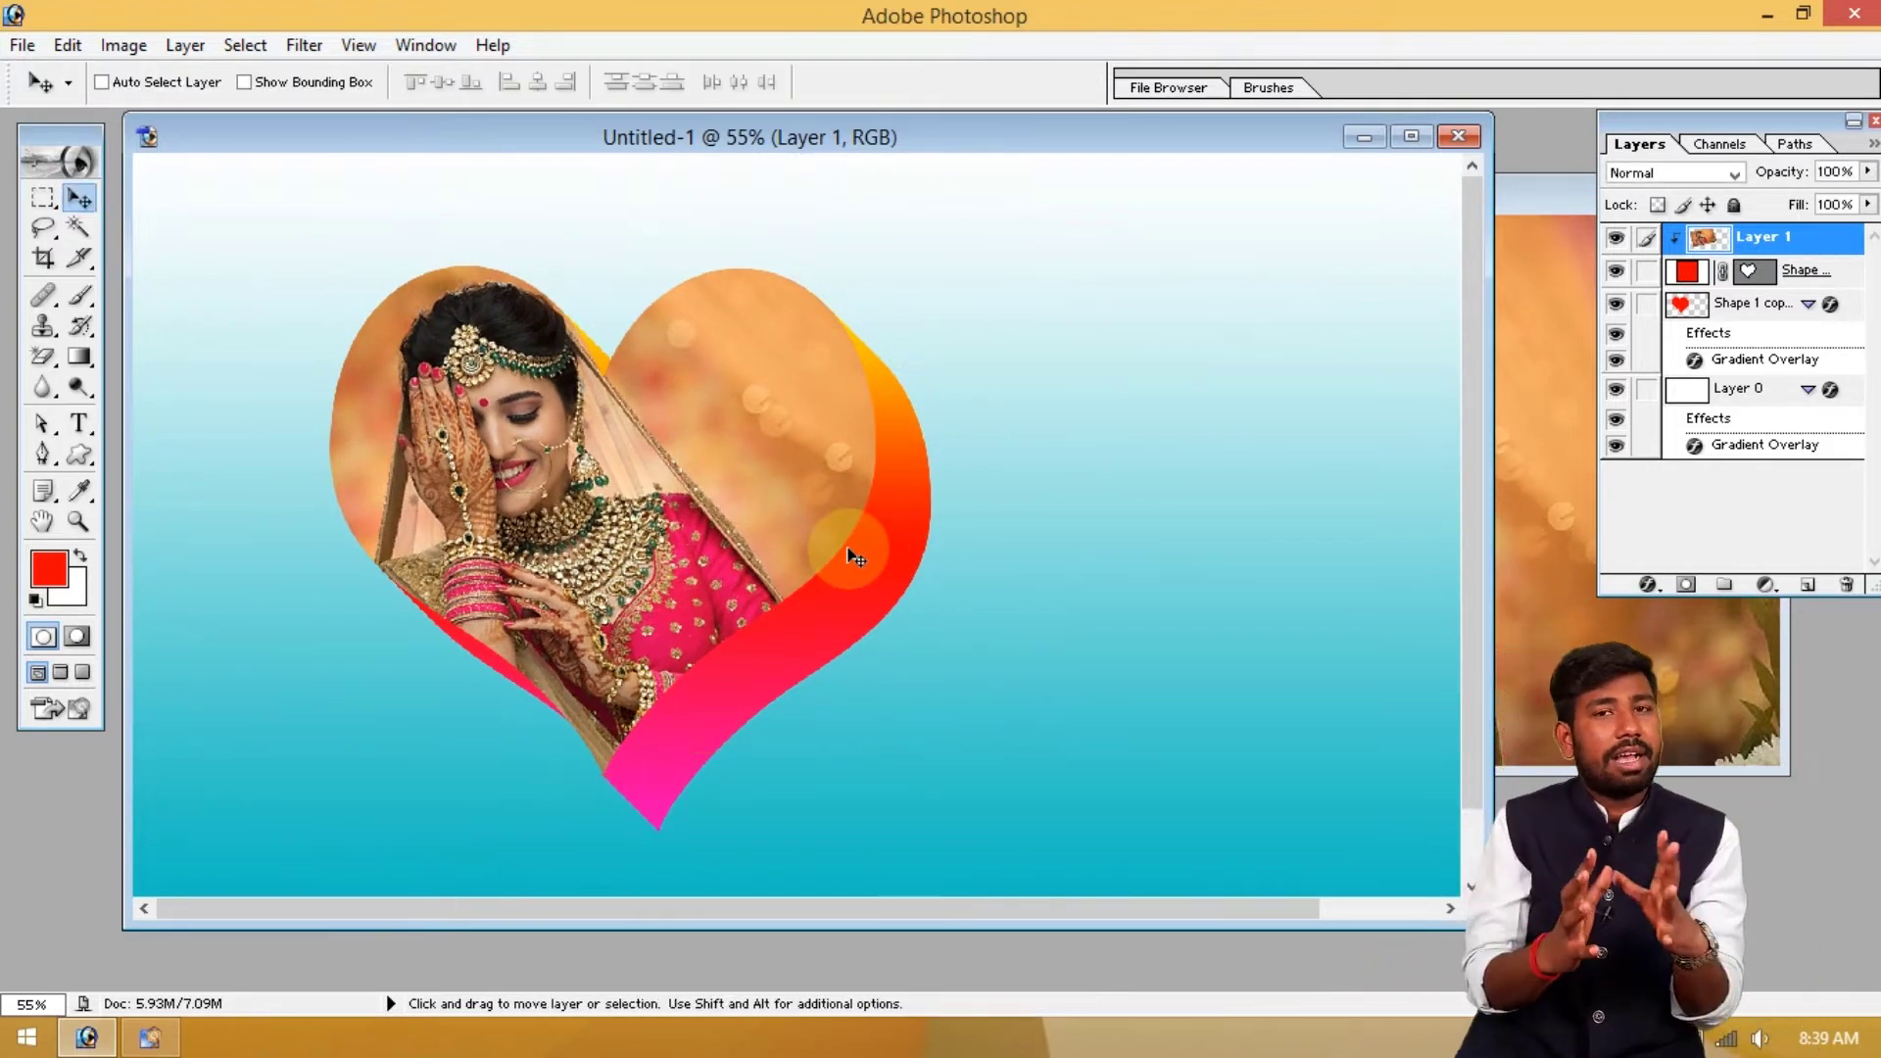
Maximize the document, duplicate the front heart shape layer, and move the copy above the bride photo layer
{"action": "left_click", "coordinate": [1409, 137]}
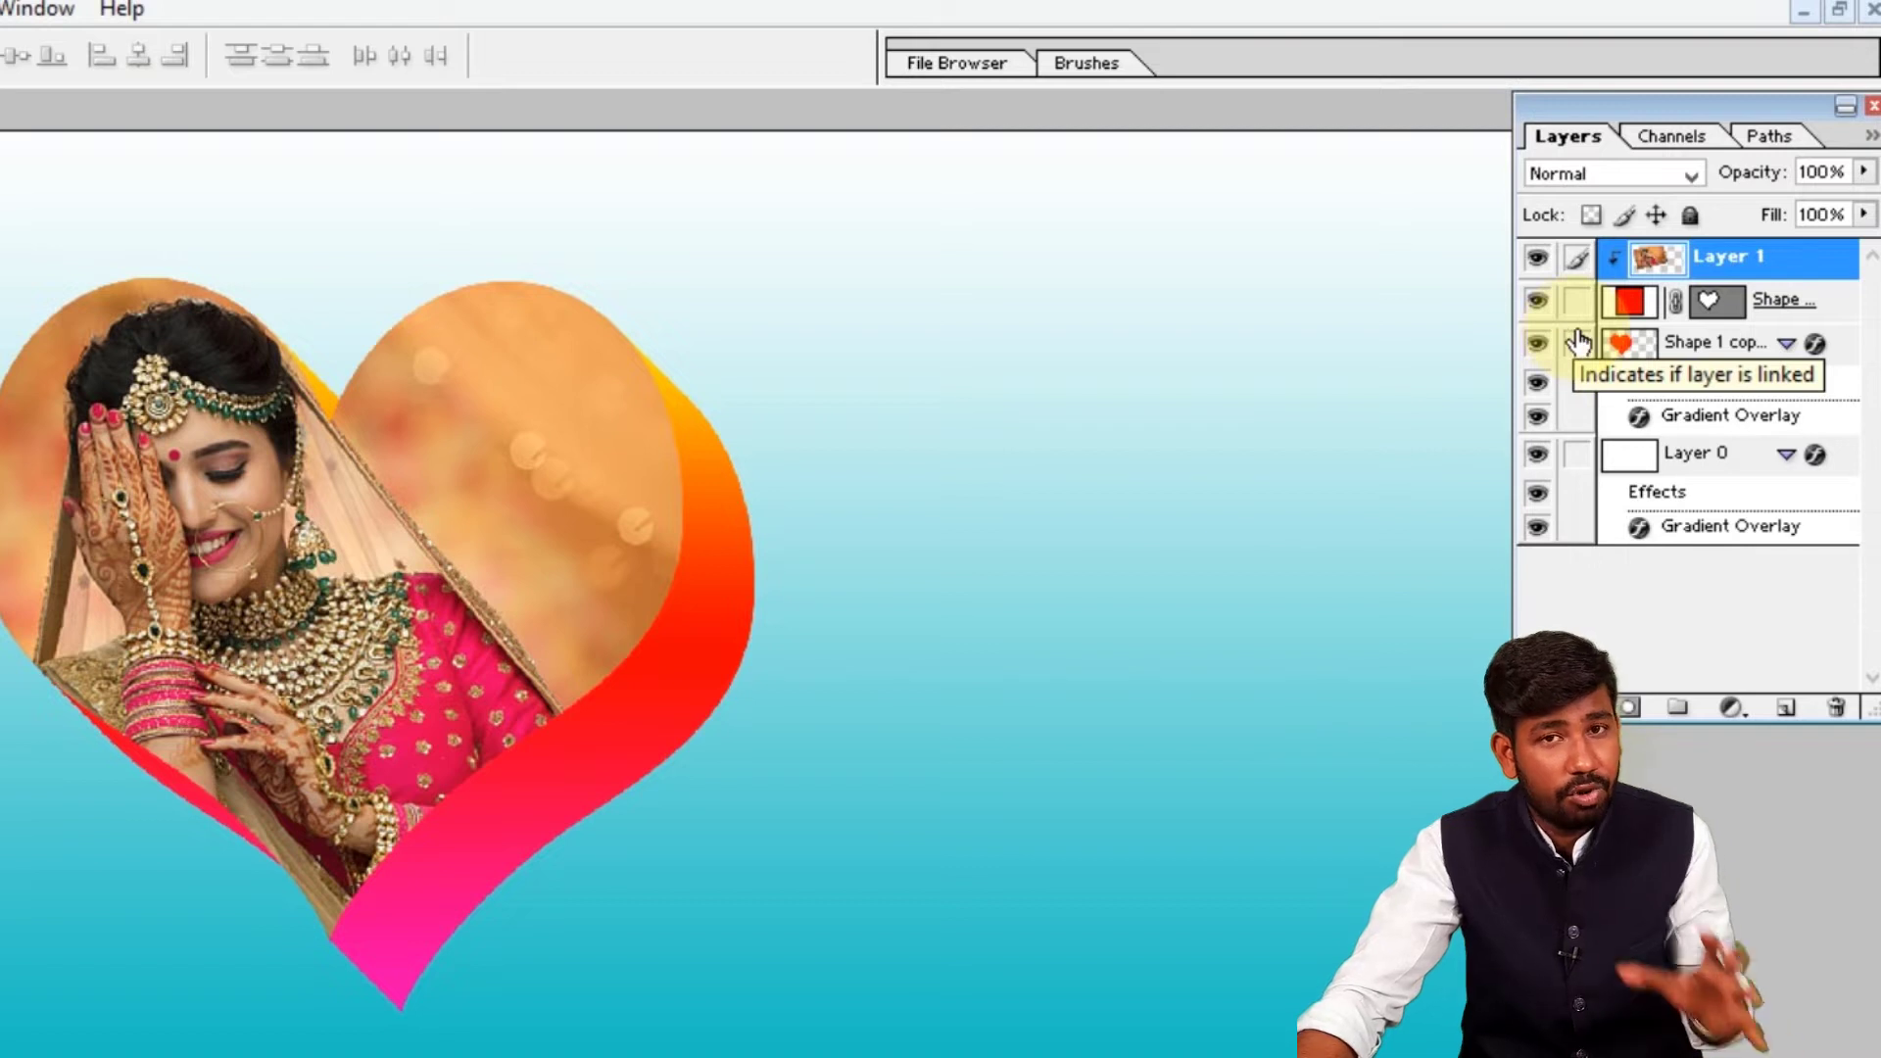
{"action": "left_click", "coordinate": [1820, 305]}
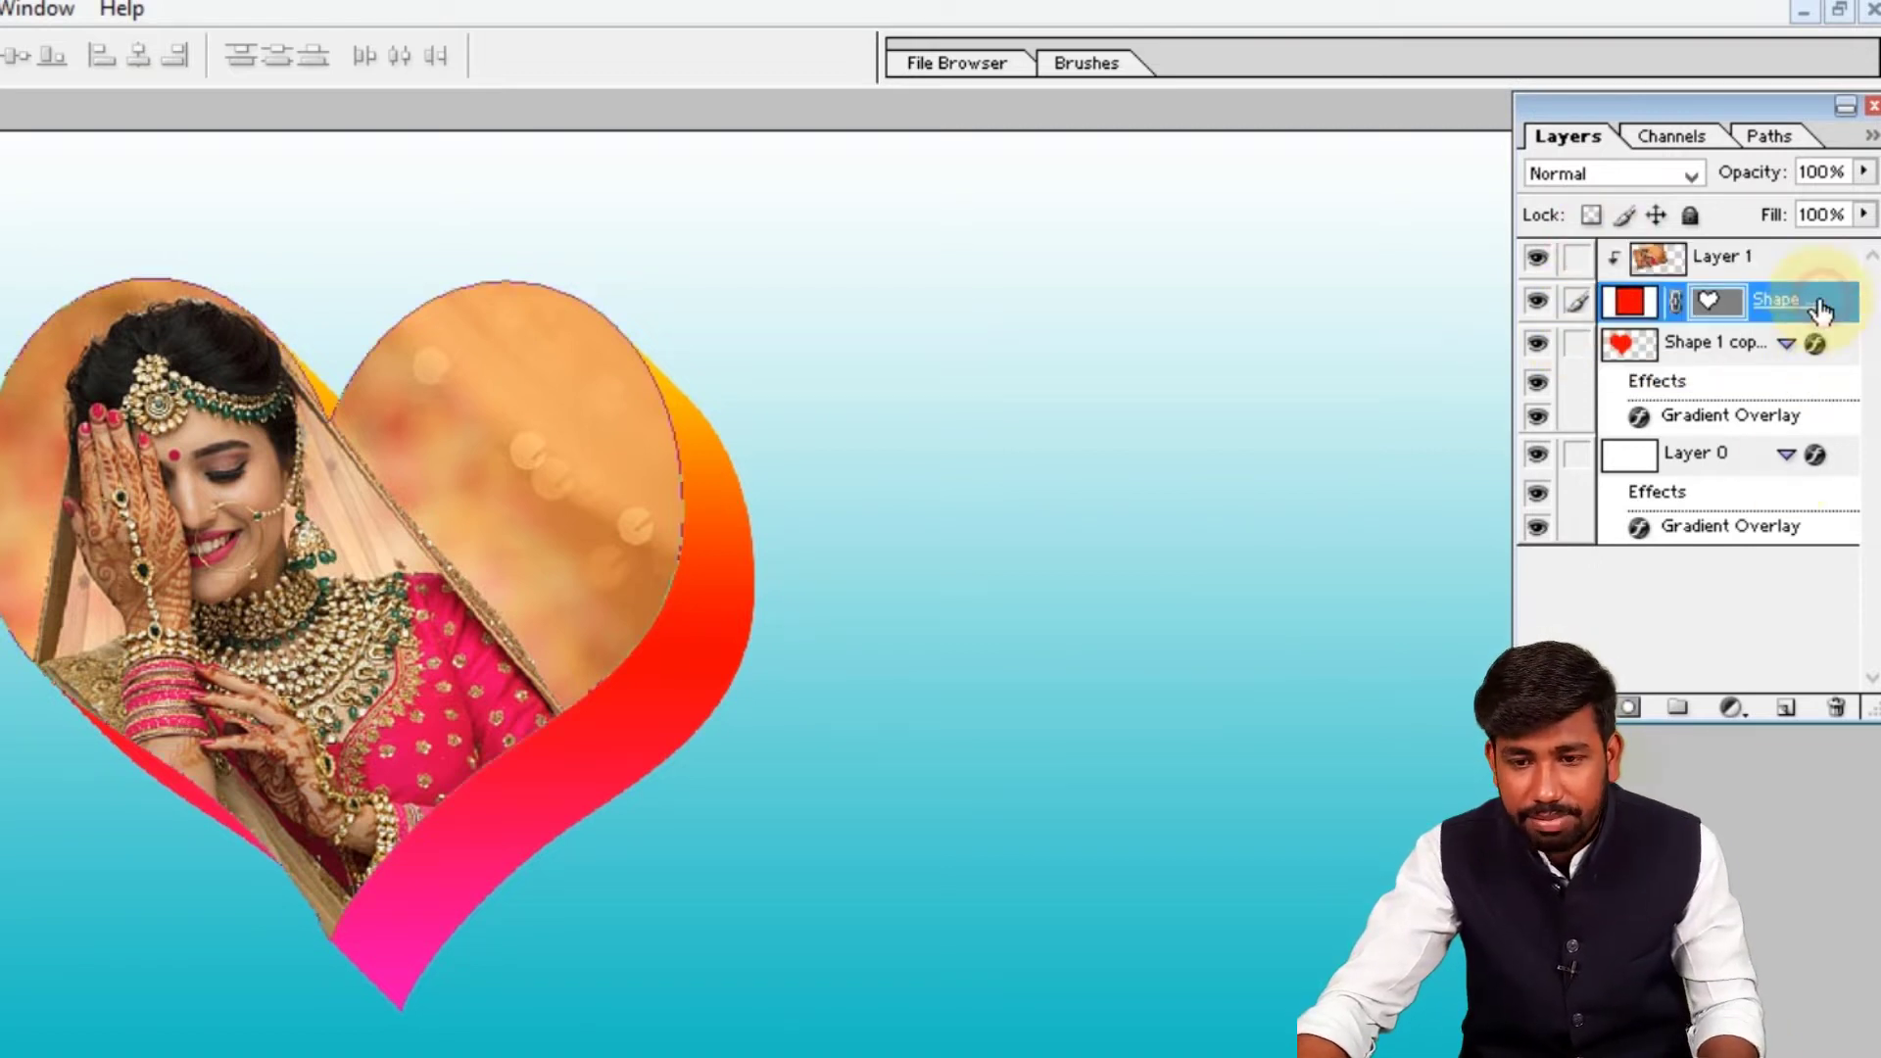
{"action": "right_click", "coordinate": [1794, 298]}
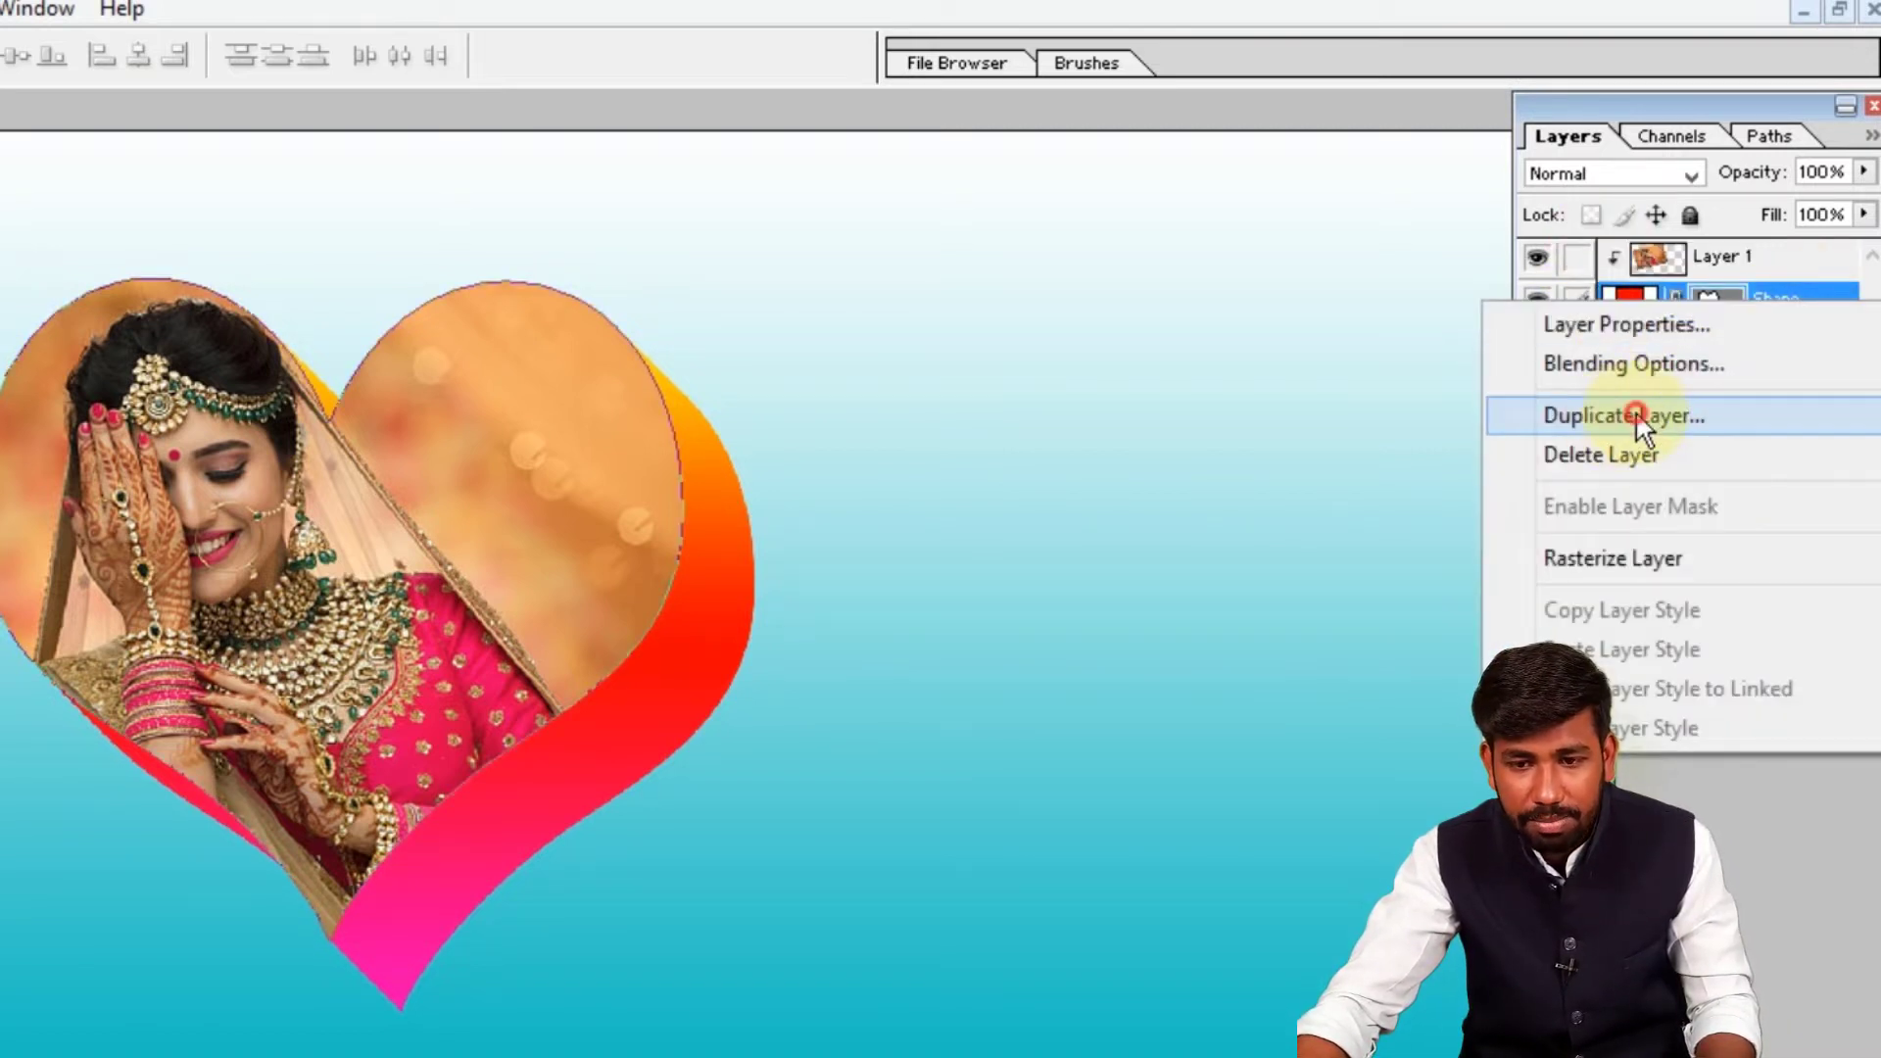
{"action": "left_click", "coordinate": [1631, 411]}
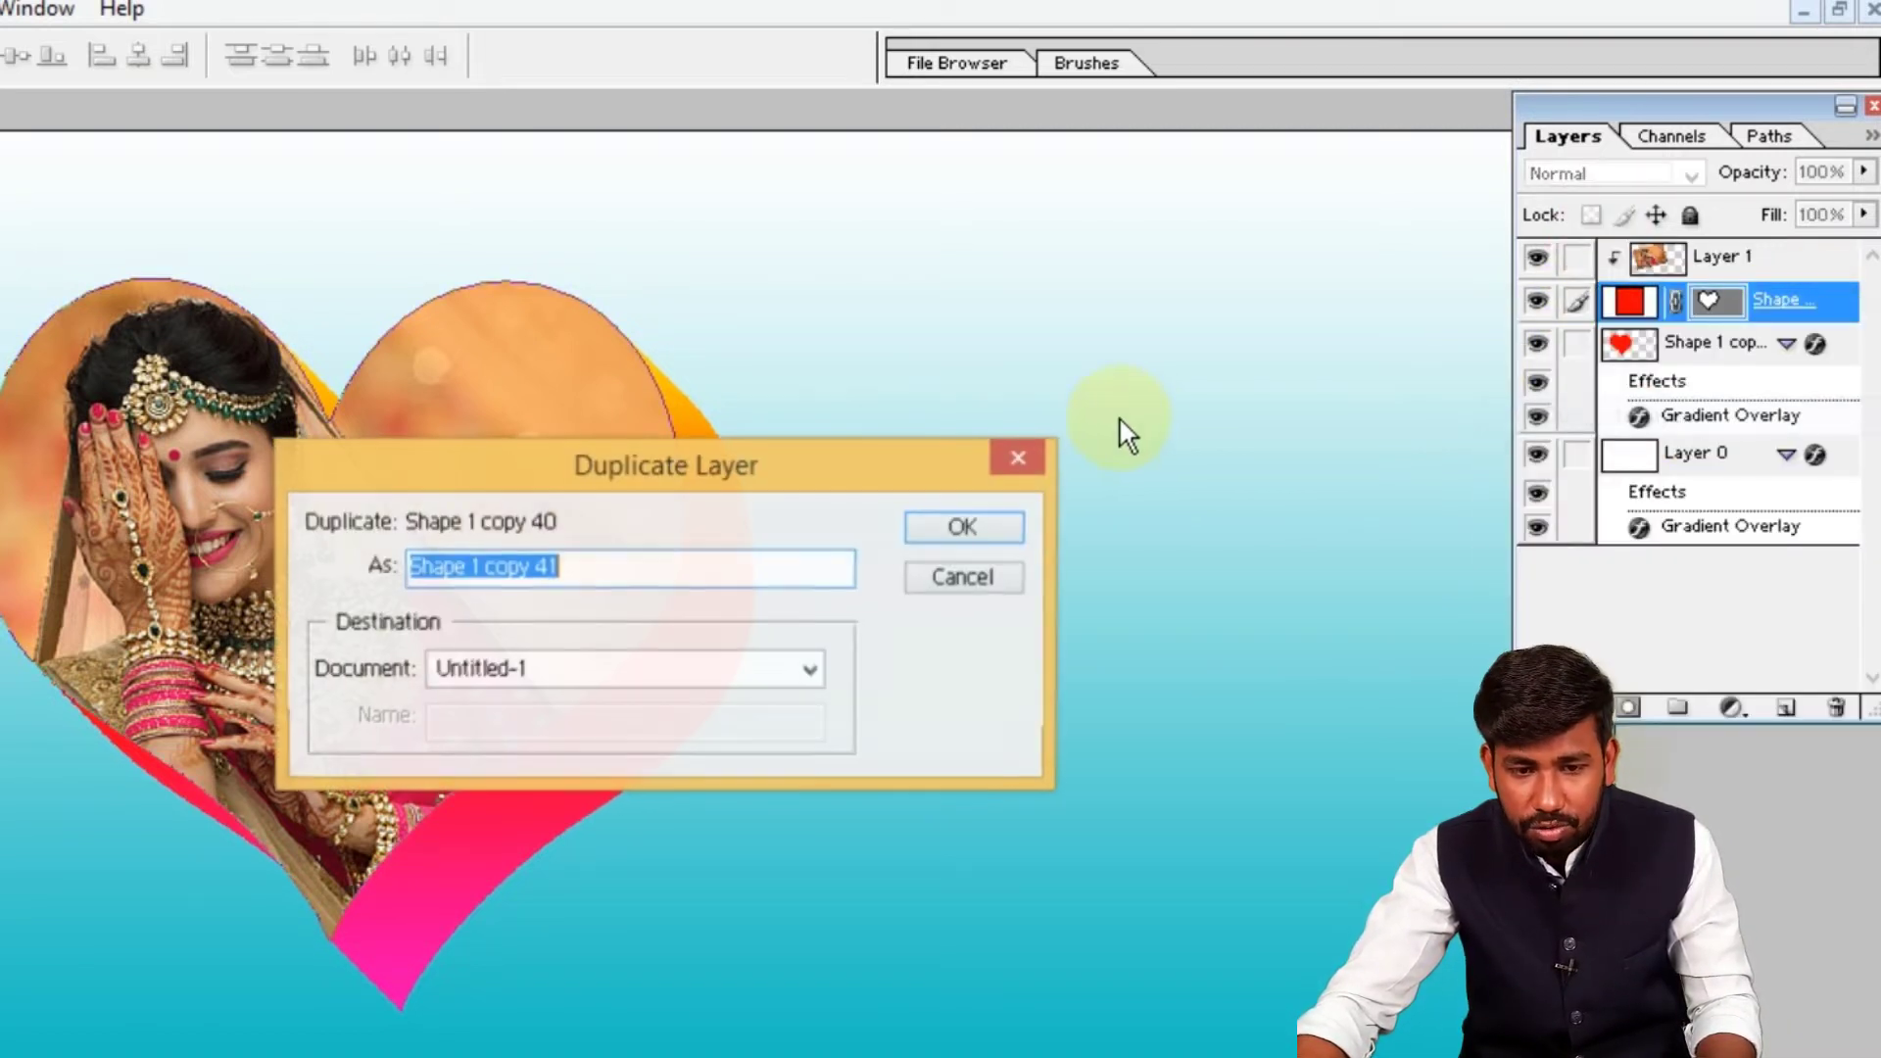
{"action": "left_click", "coordinate": [956, 526]}
{"action": "left_click_drag", "start_coordinate": [1824, 312], "coordinate": [1817, 245]}
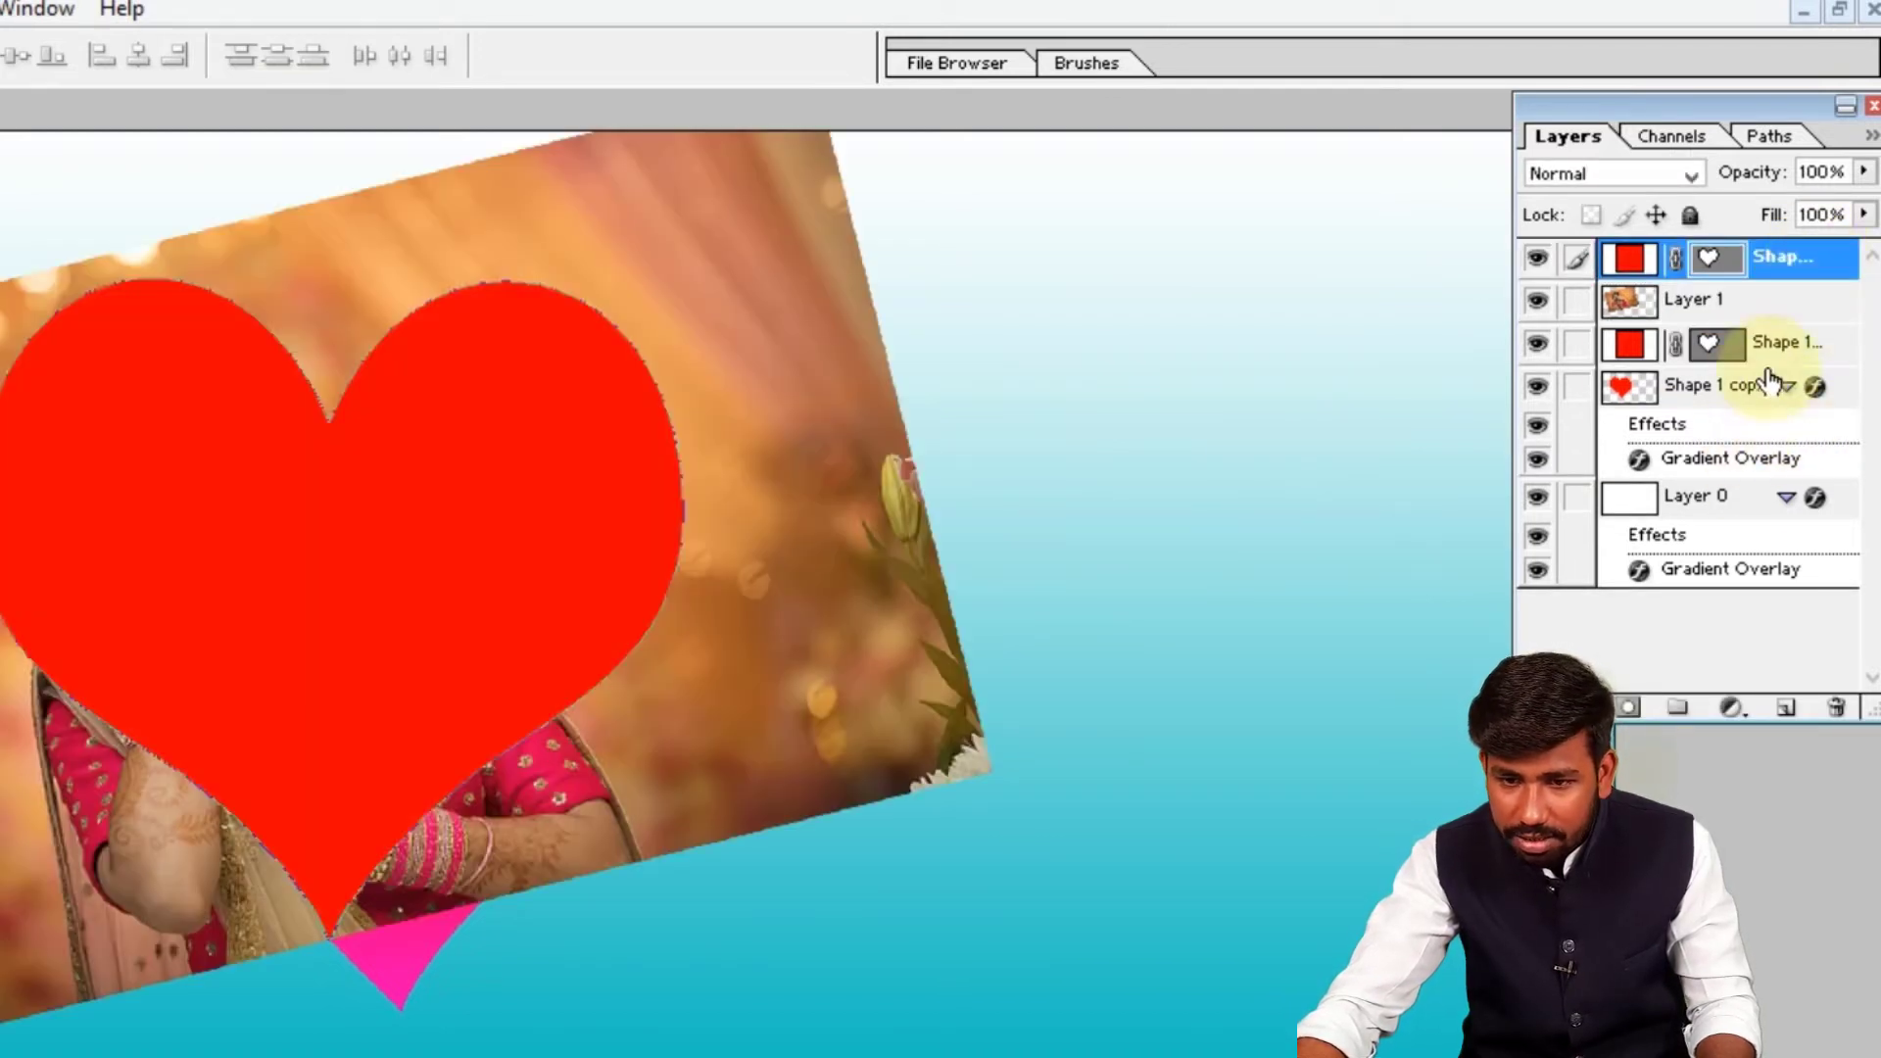
Duplicate the gradient-coloured depth heart layer and place the copy between the bride photo and the copied front heart
{"action": "left_click", "coordinate": [1709, 393]}
{"action": "right_click", "coordinate": [1709, 394]}
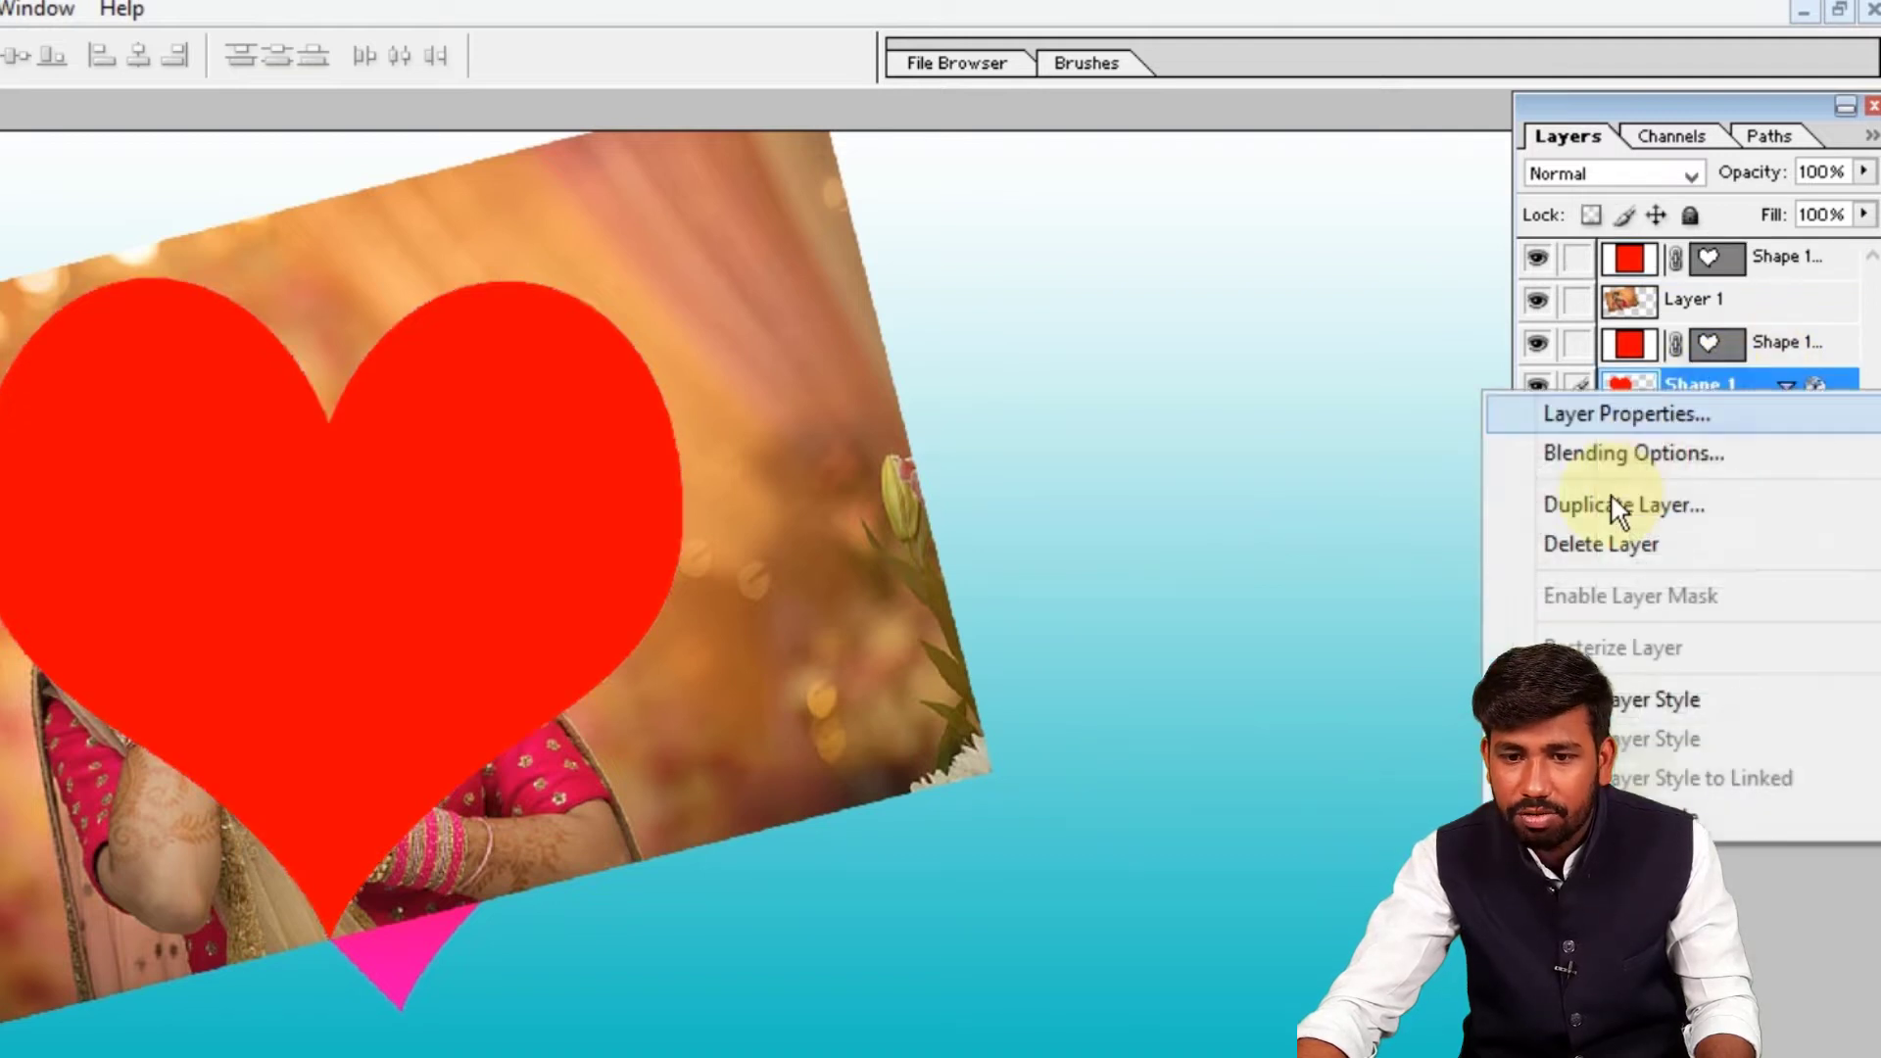
{"action": "left_click", "coordinate": [1642, 500]}
{"action": "left_click", "coordinate": [974, 525]}
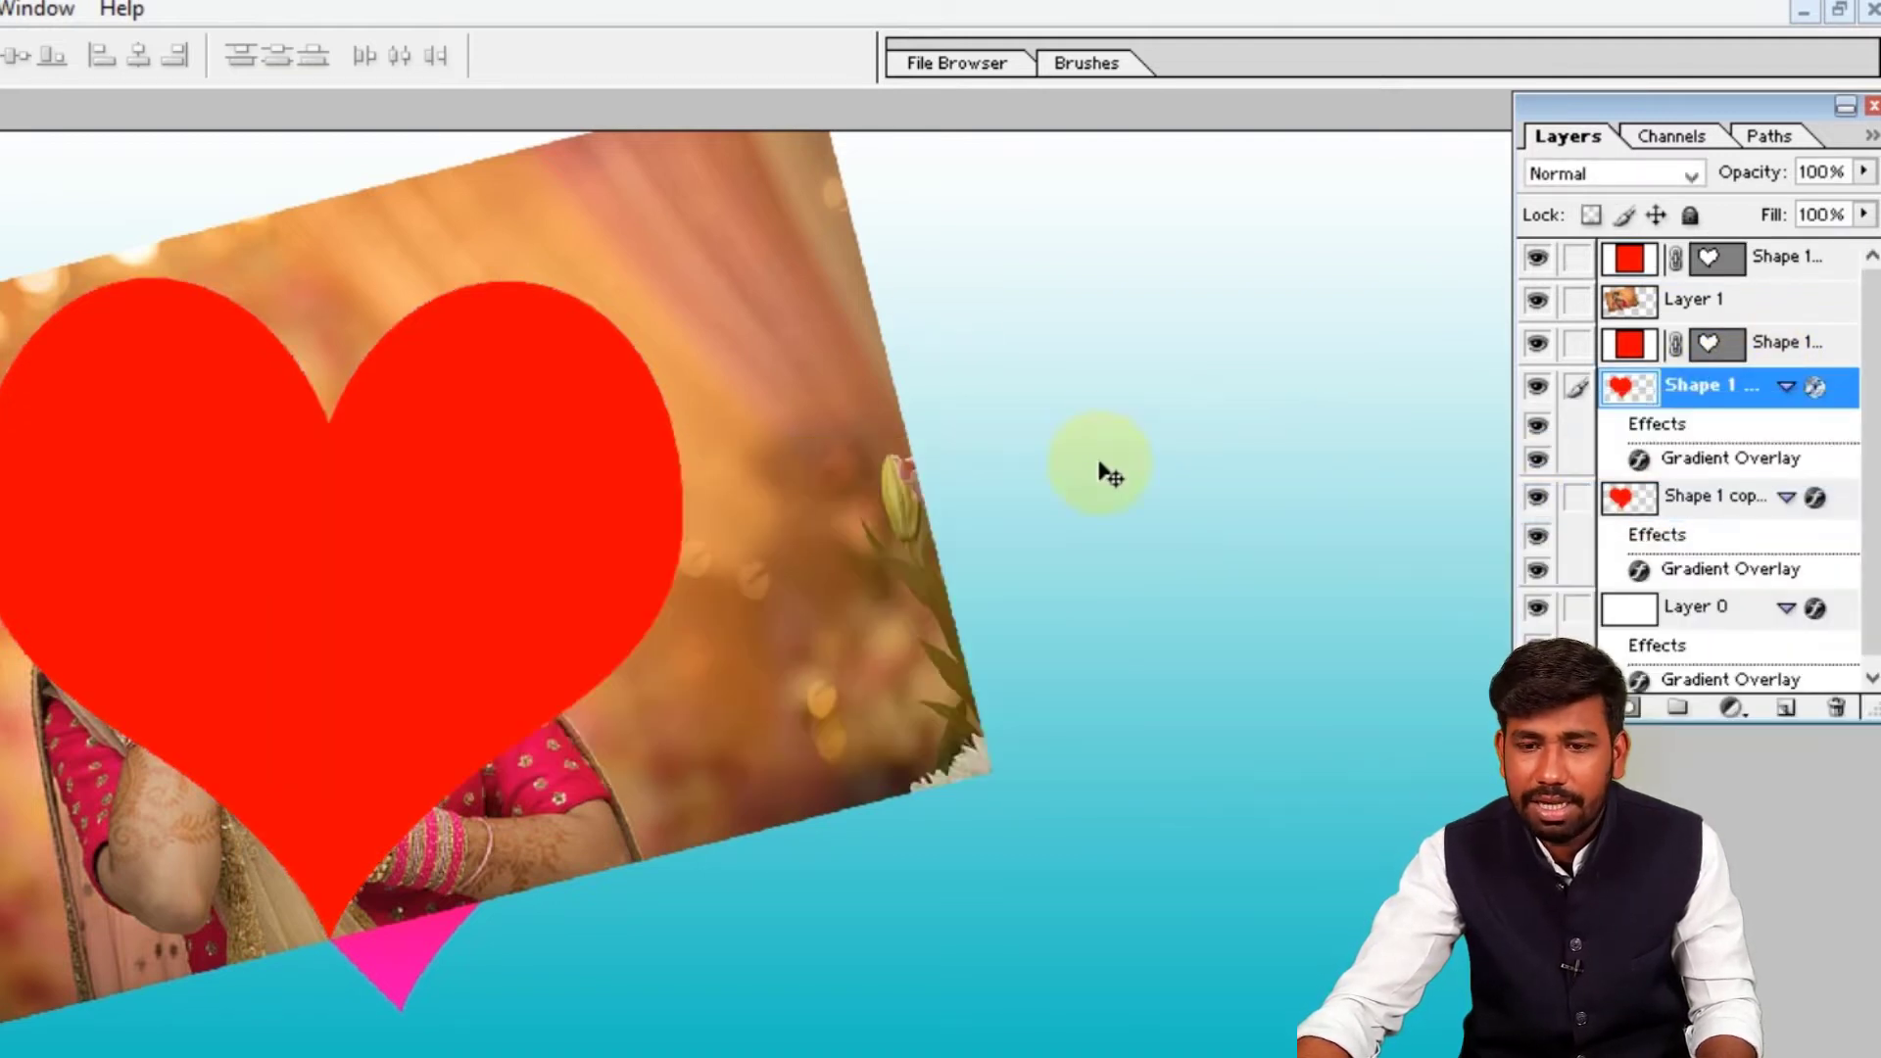
{"action": "left_click_drag", "start_coordinate": [1734, 392], "coordinate": [1702, 274]}
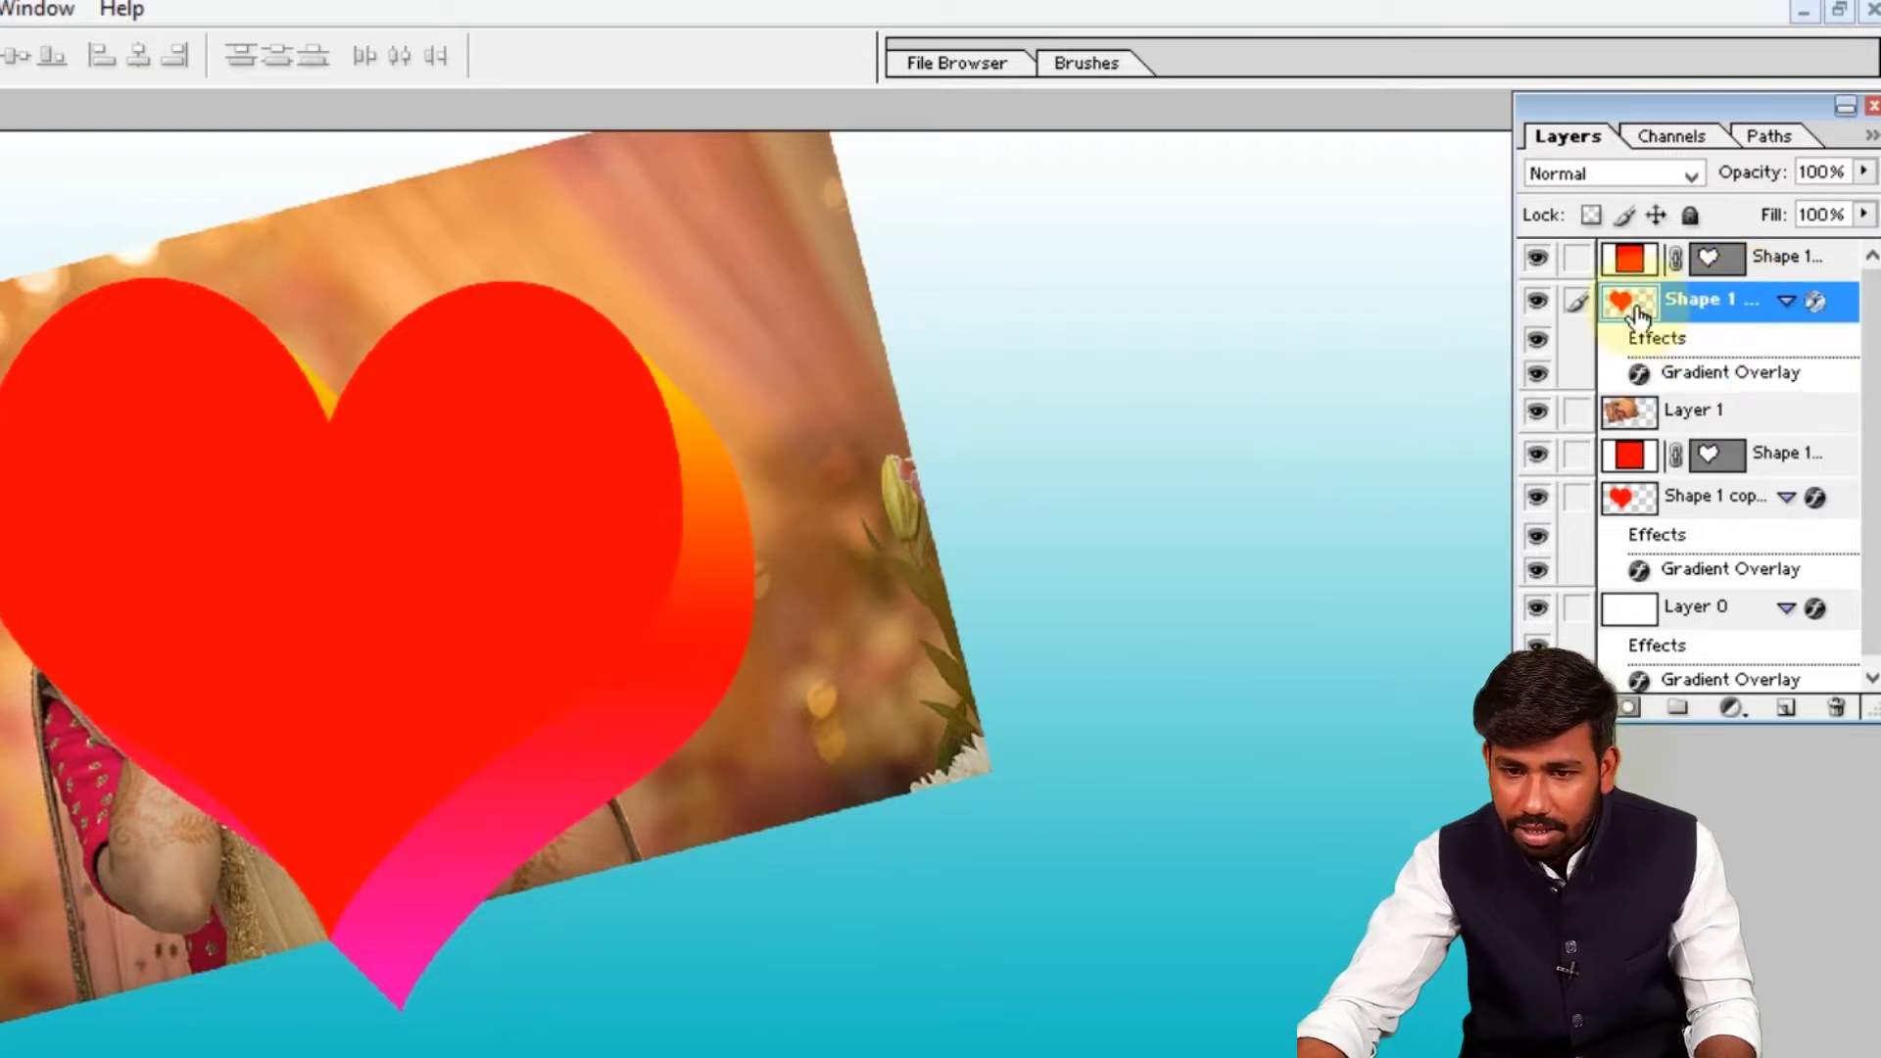
Link the two copied heart layers and move them together to the right of the original heart
{"action": "left_click", "coordinate": [1581, 262]}
{"action": "left_click_drag", "start_coordinate": [509, 461], "coordinate": [1299, 570]}
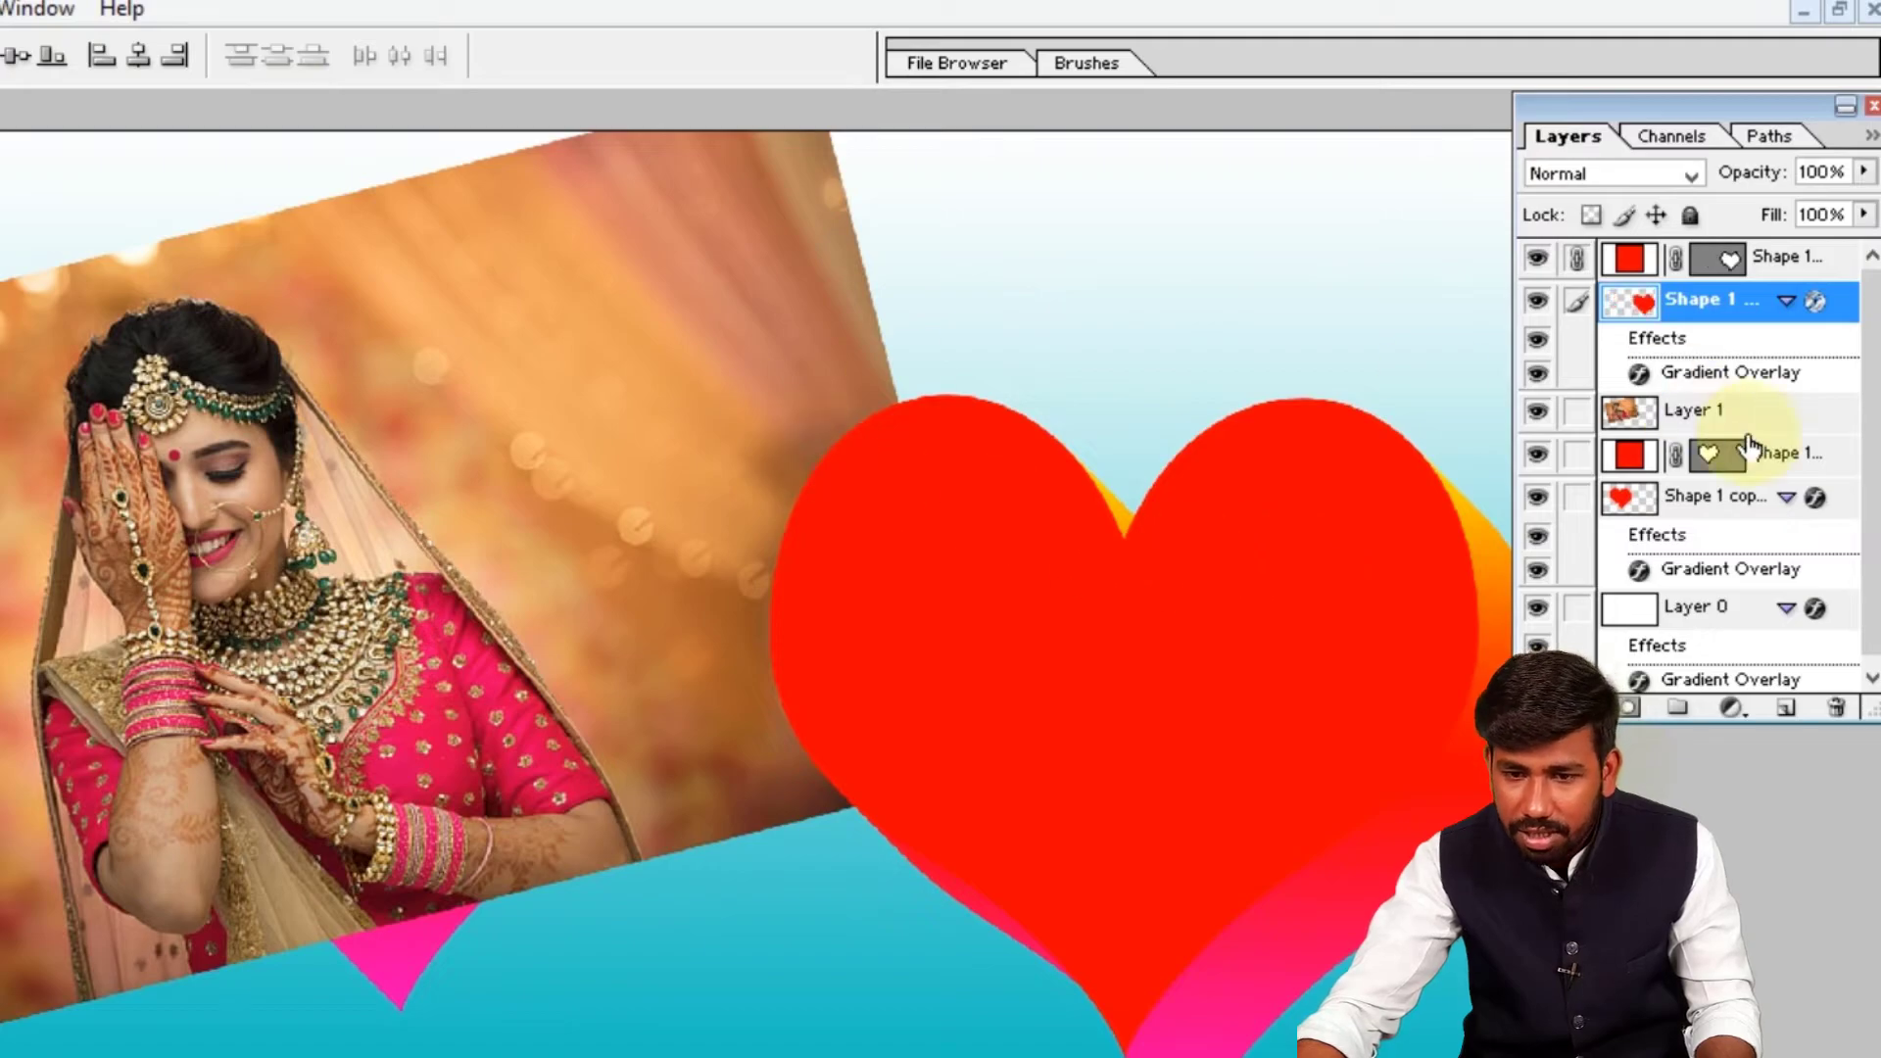
Clip the bride photo layer to the original front heart again and adjust the photo's position inside it
{"action": "left_click", "coordinate": [1714, 414]}
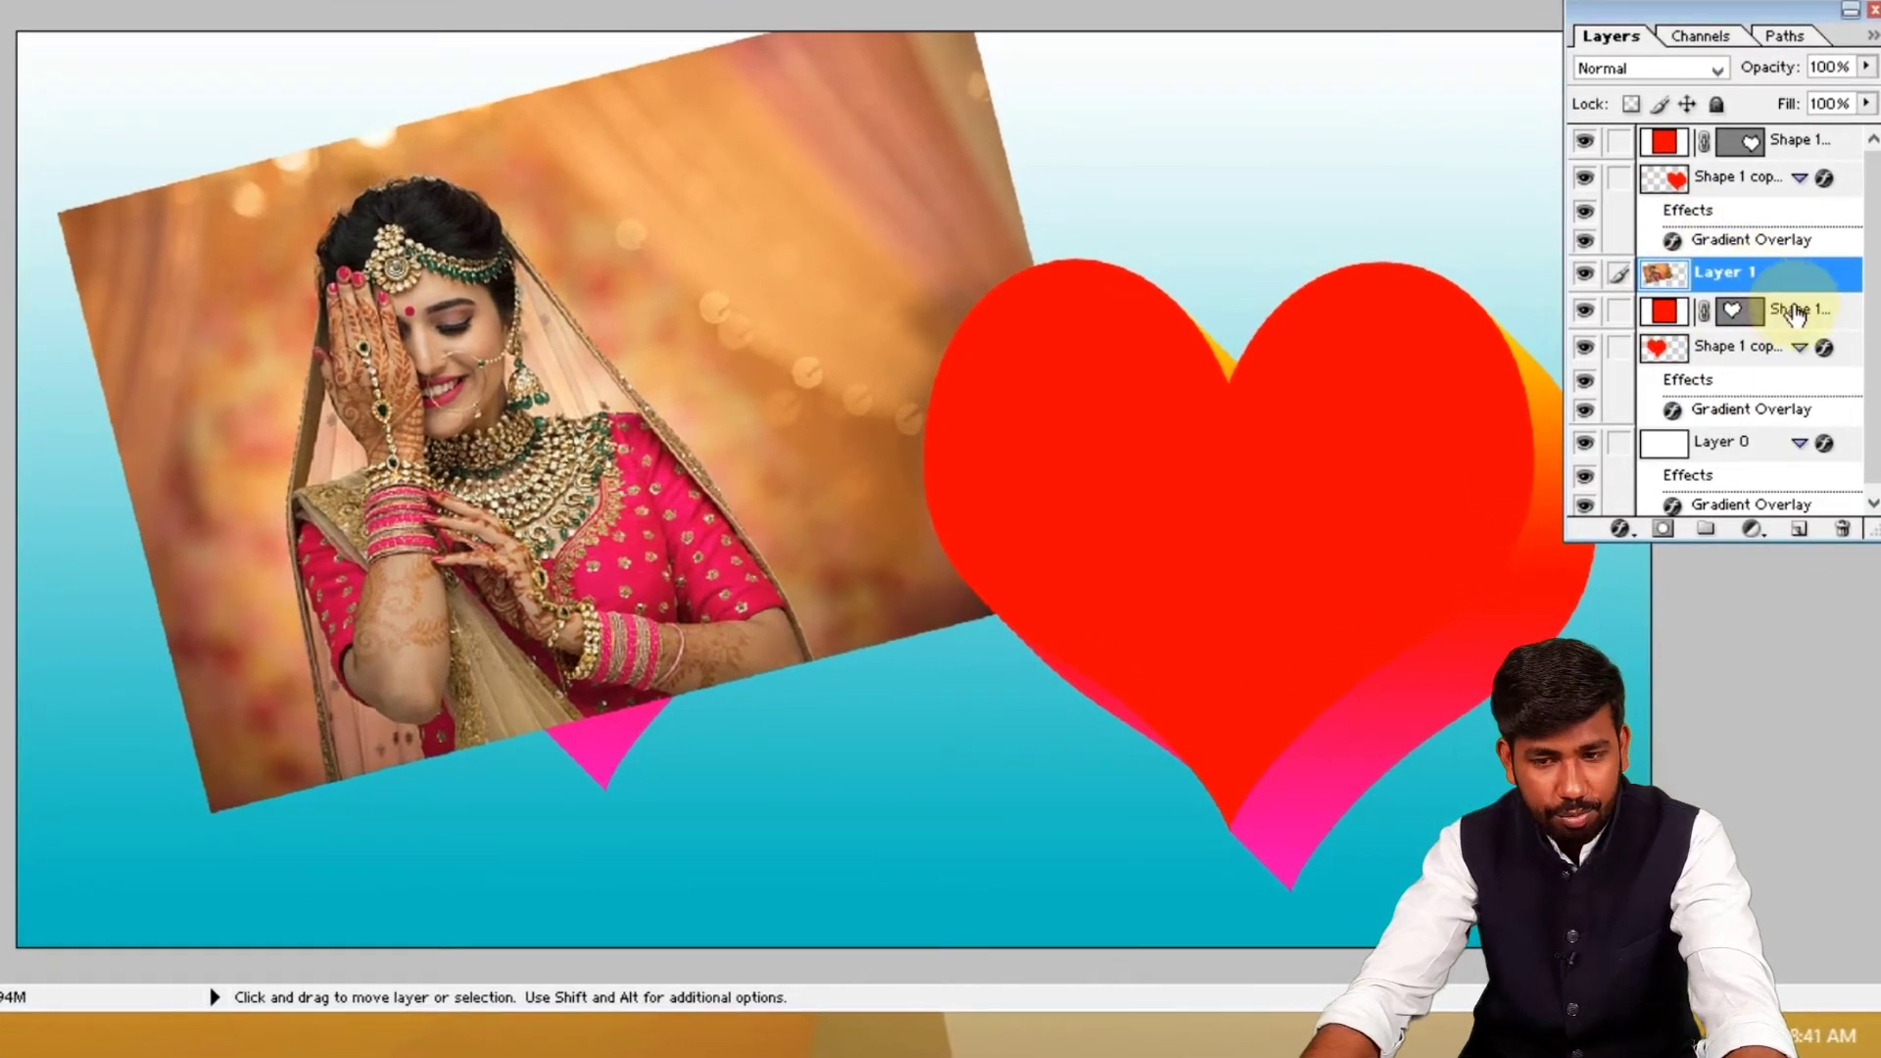
{"action": "left_click", "coordinate": [1793, 313]}
{"action": "left_click", "coordinate": [1784, 281]}
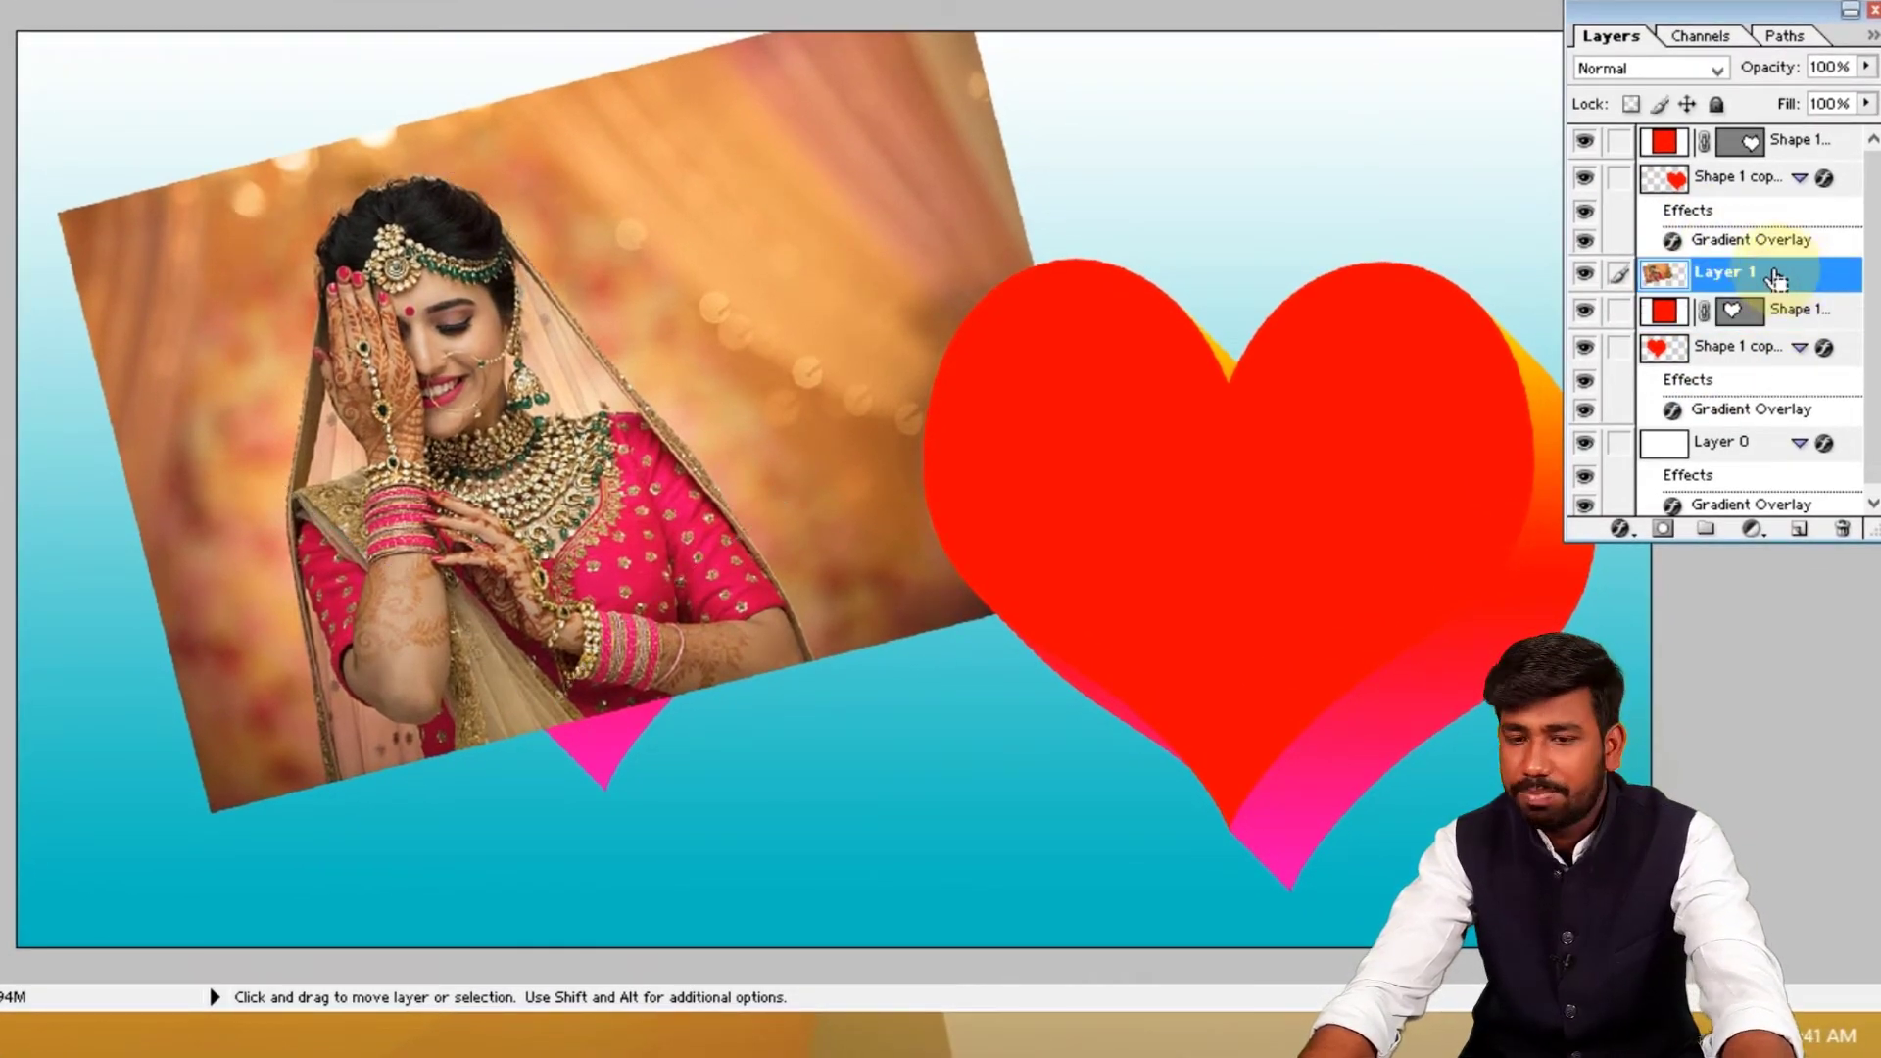
{"action": "key", "text": "ctrl+g"}
{"action": "left_click_drag", "start_coordinate": [600, 431], "coordinate": [611, 432]}
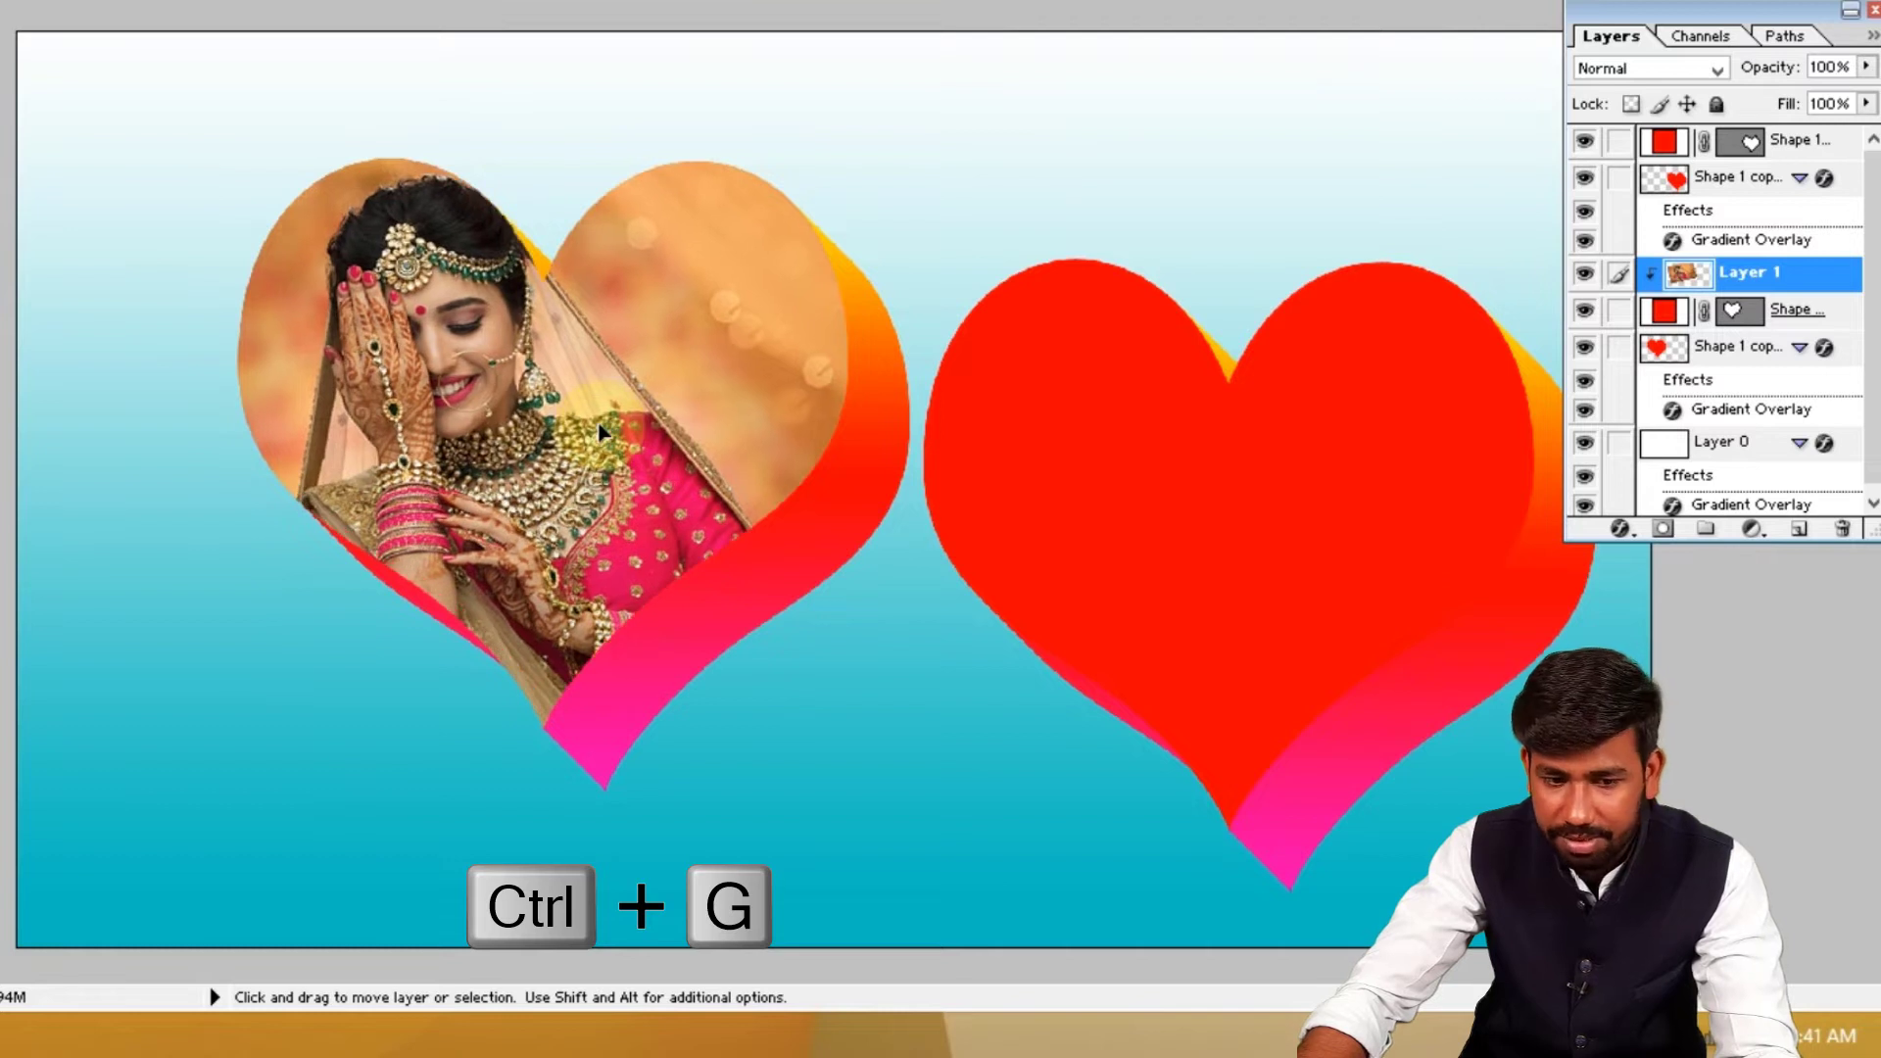
{"action": "left_click", "coordinate": [1127, 468]}
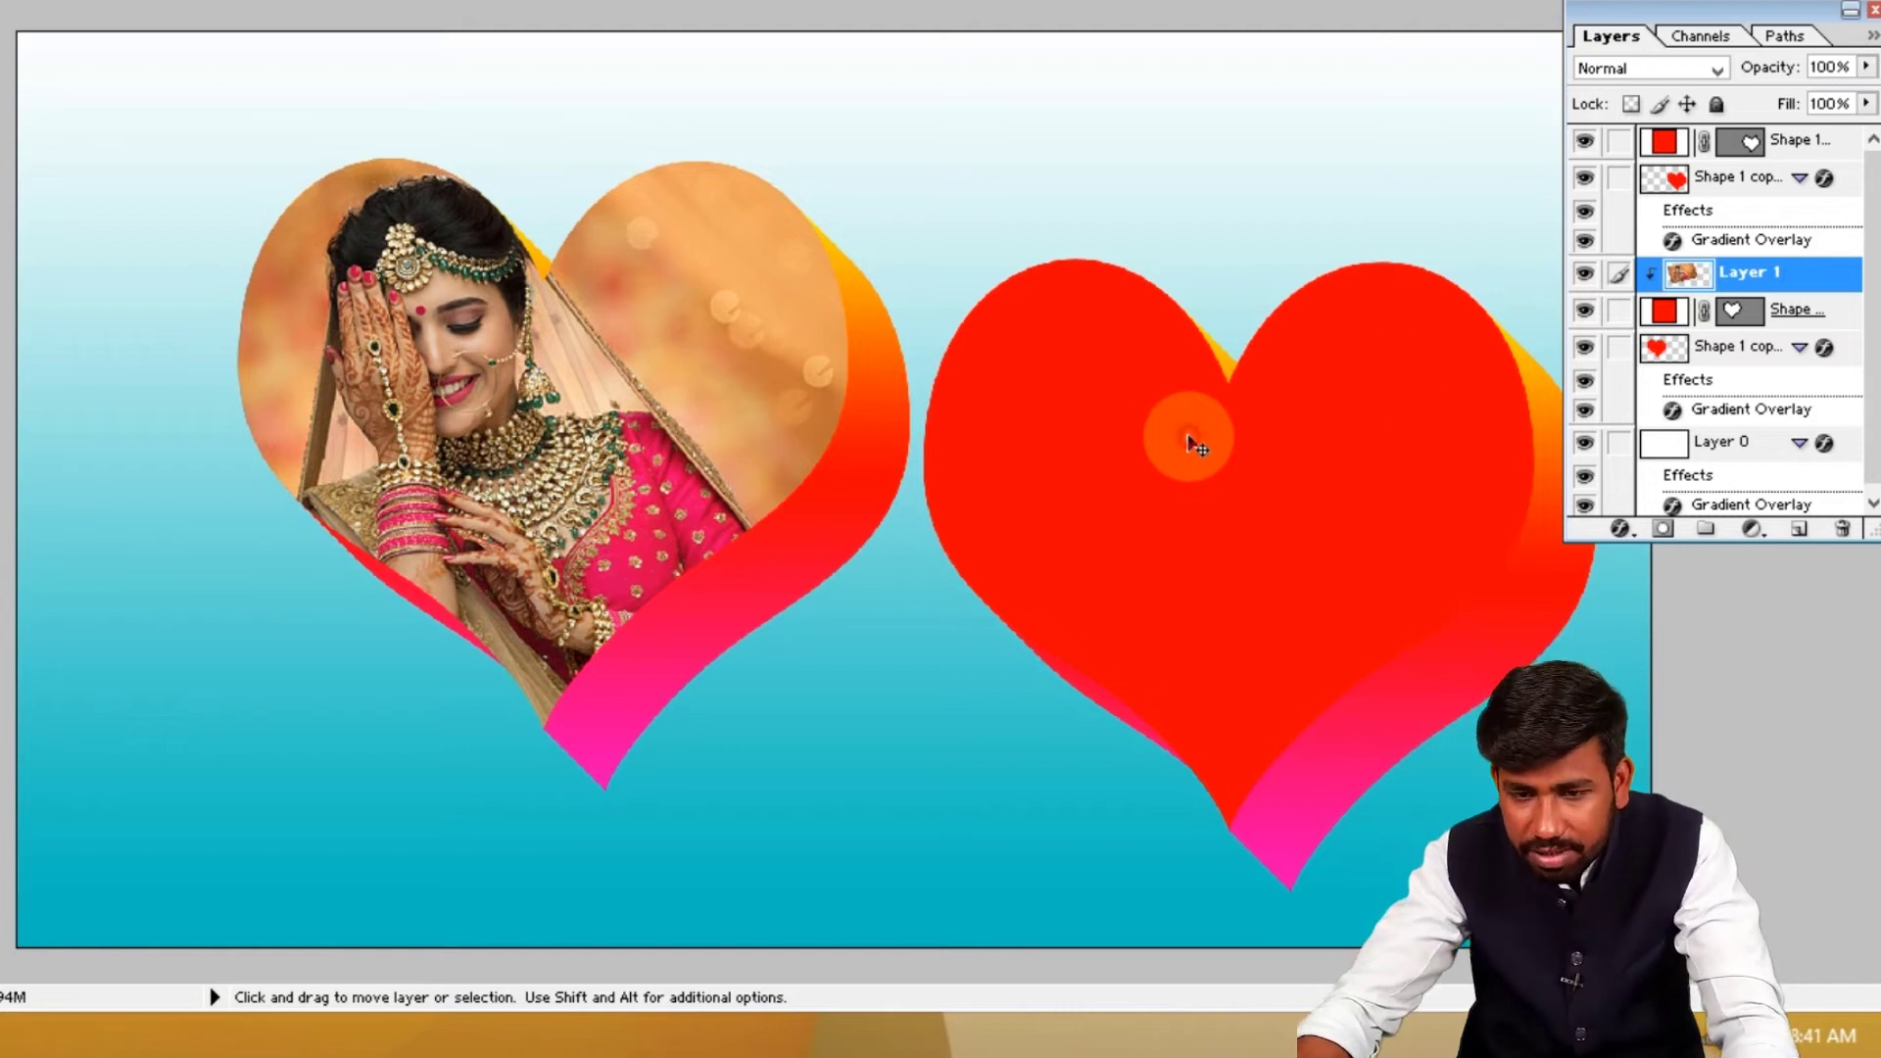
{"action": "mouse_move", "coordinate": [1285, 349]}
{"action": "left_mouse_down"}
{"action": "mouse_move", "coordinate": [1205, 281]}
{"action": "mouse_move", "coordinate": [1252, 344]}
{"action": "left_mouse_up"}
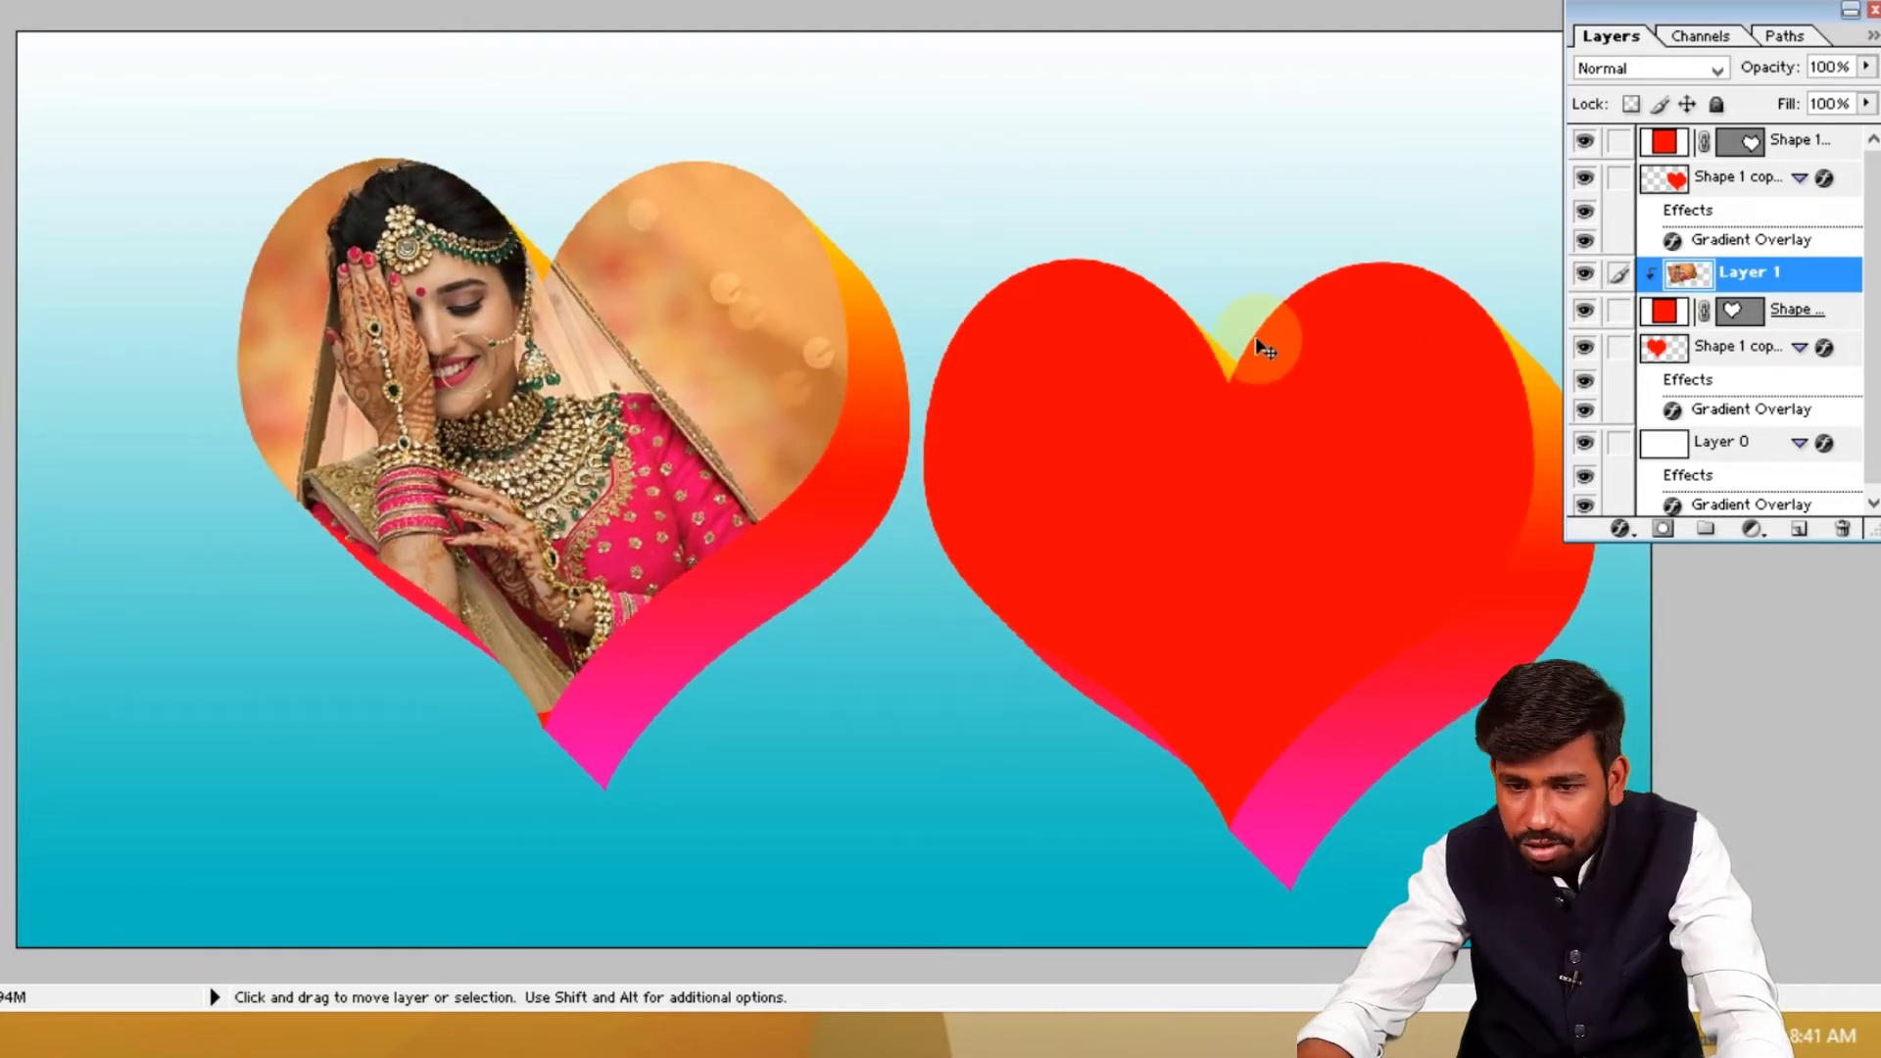
Shift the linked heart copies slightly further right so they stand beside the first heart
{"action": "left_click", "coordinate": [1723, 182]}
{"action": "left_click_drag", "start_coordinate": [1263, 465], "coordinate": [1328, 462]}
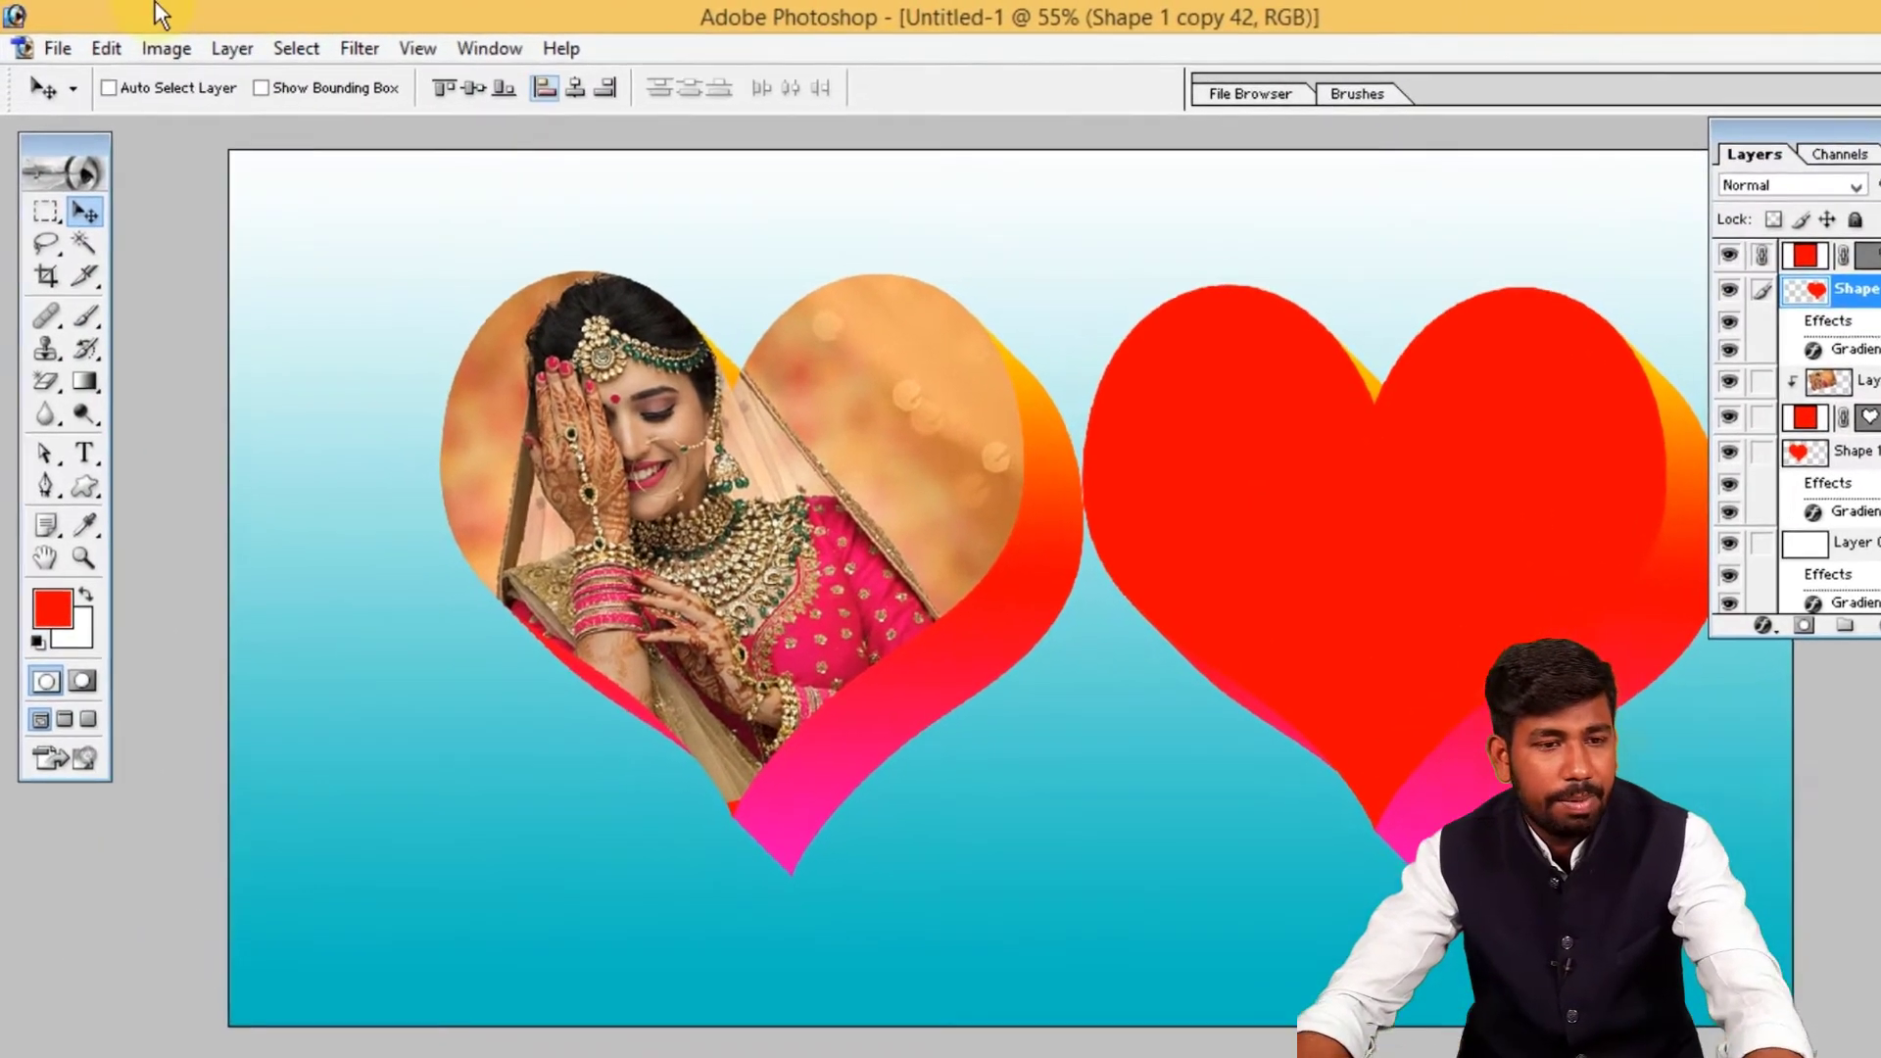
Open 19-SM751333.jpg from the 18.01.2022 folder, discarding its embedded colour profile
{"action": "key", "text": "ctrl+o"}
{"action": "left_click", "coordinate": [73, 61]}
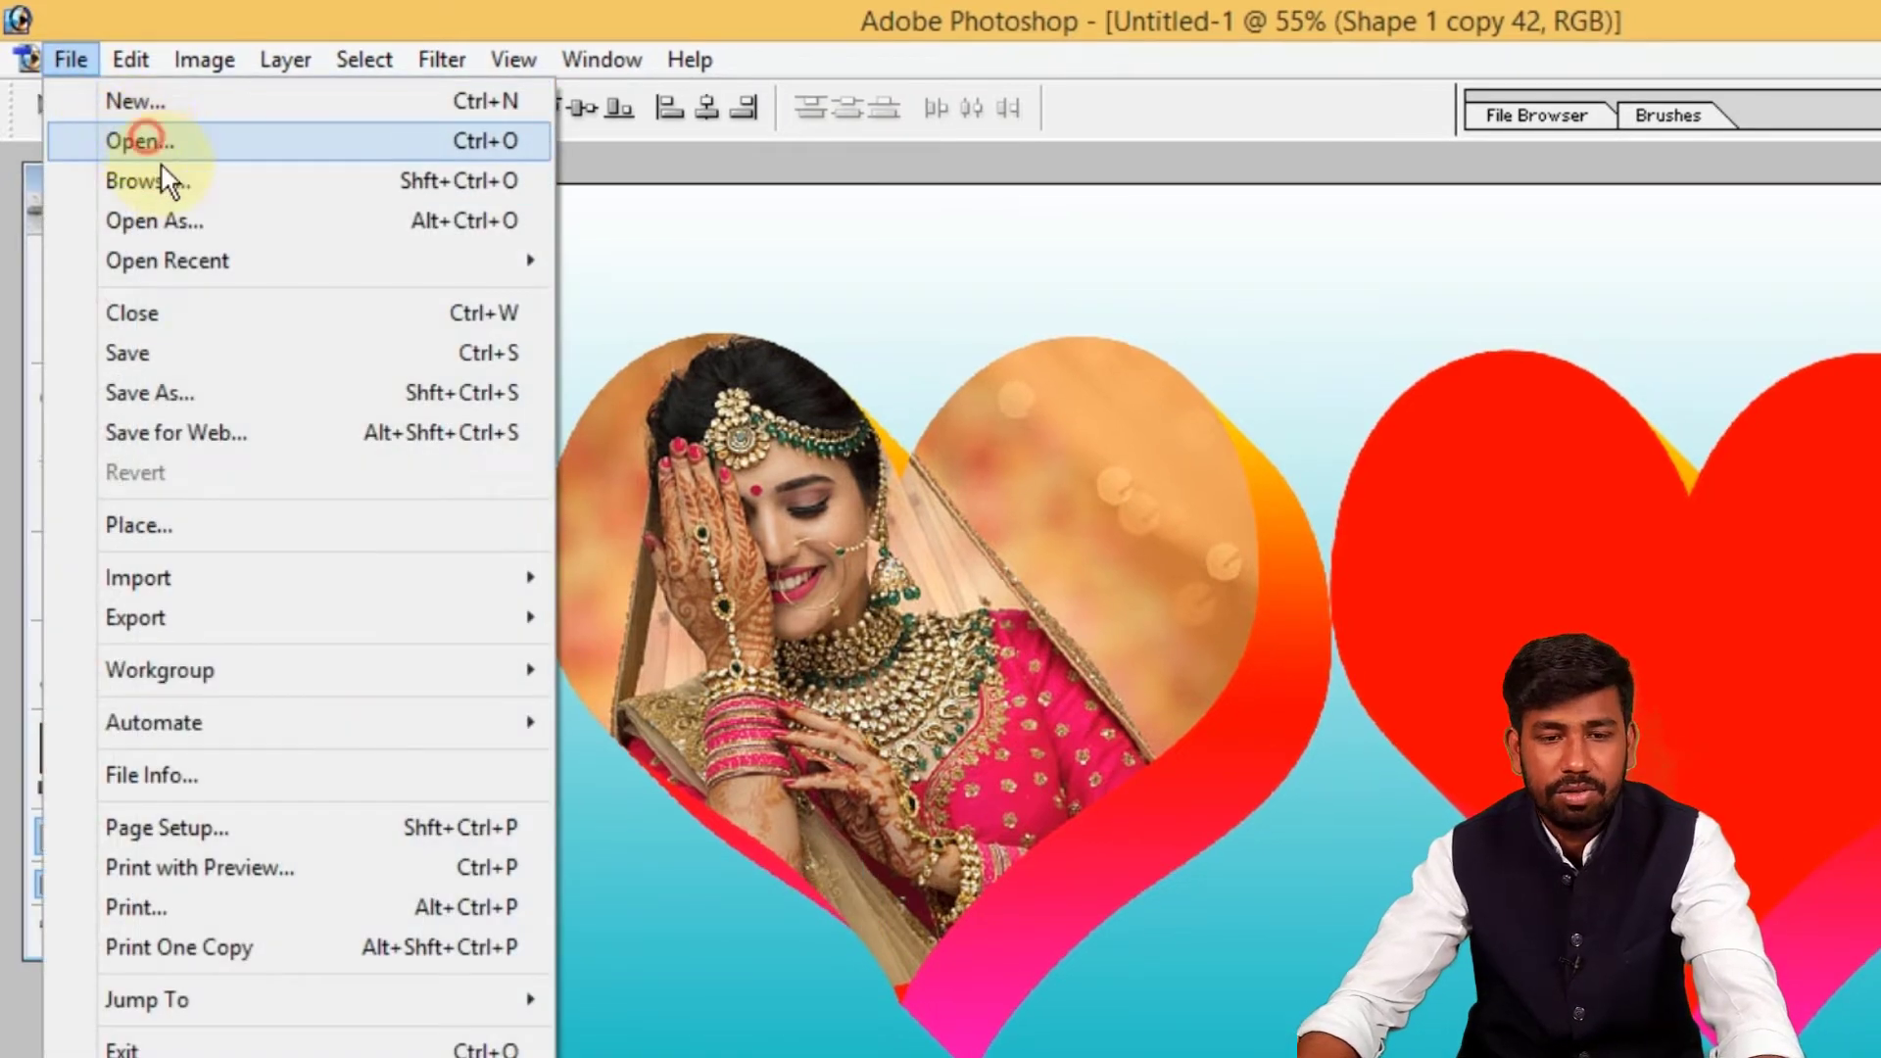
{"action": "left_click", "coordinate": [141, 140]}
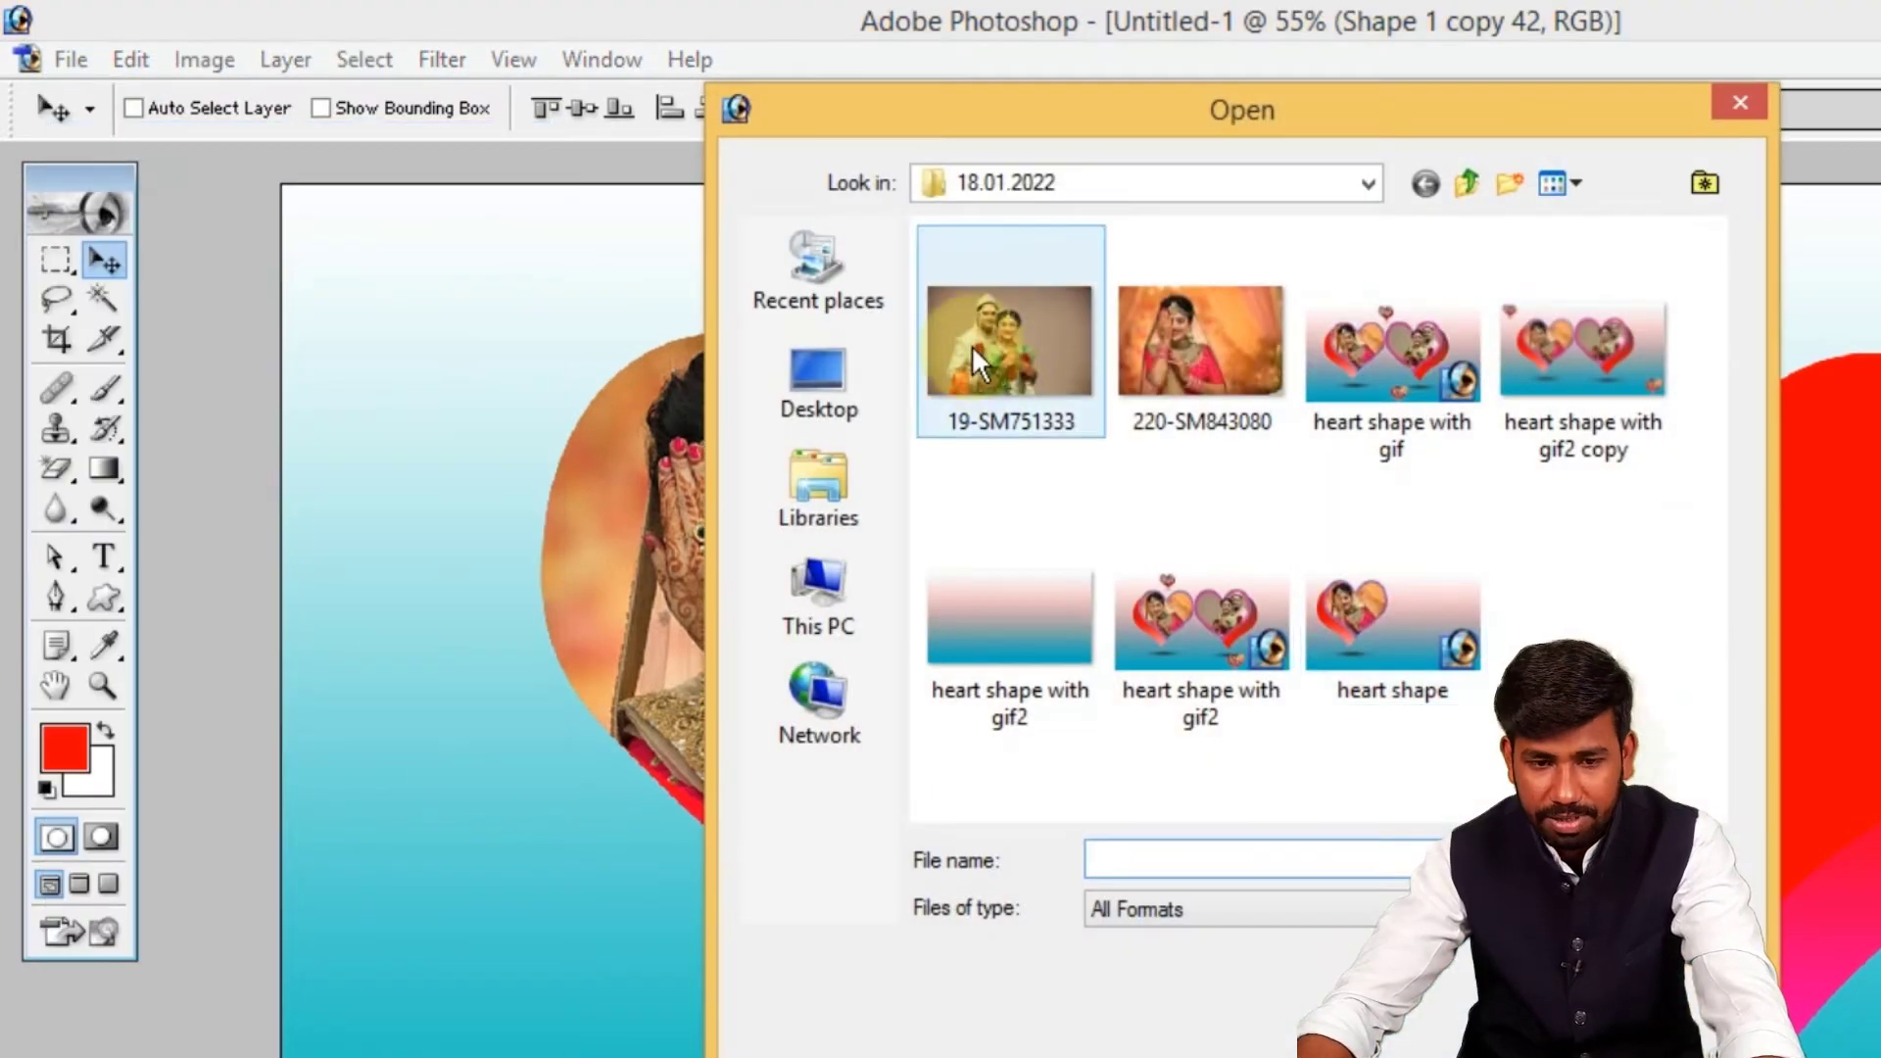
{"action": "double_click", "coordinate": [971, 345]}
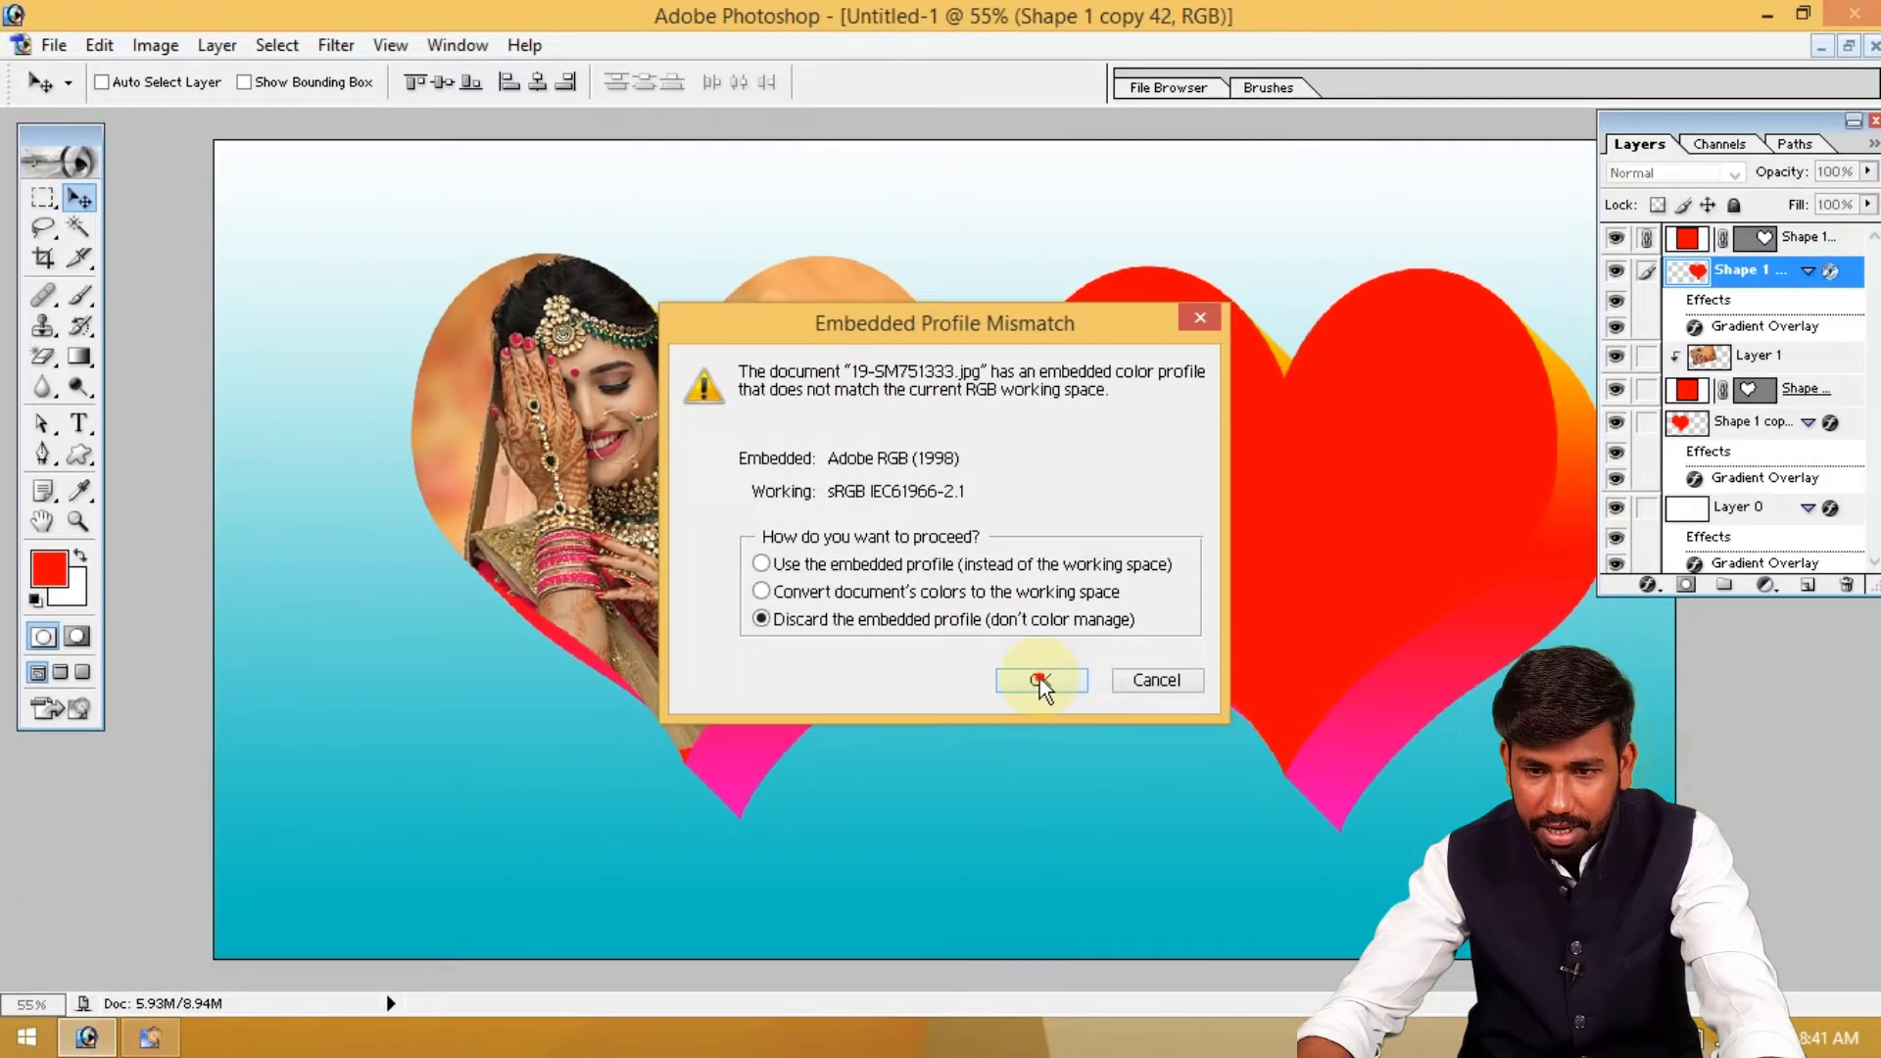
{"action": "left_click", "coordinate": [1164, 760]}
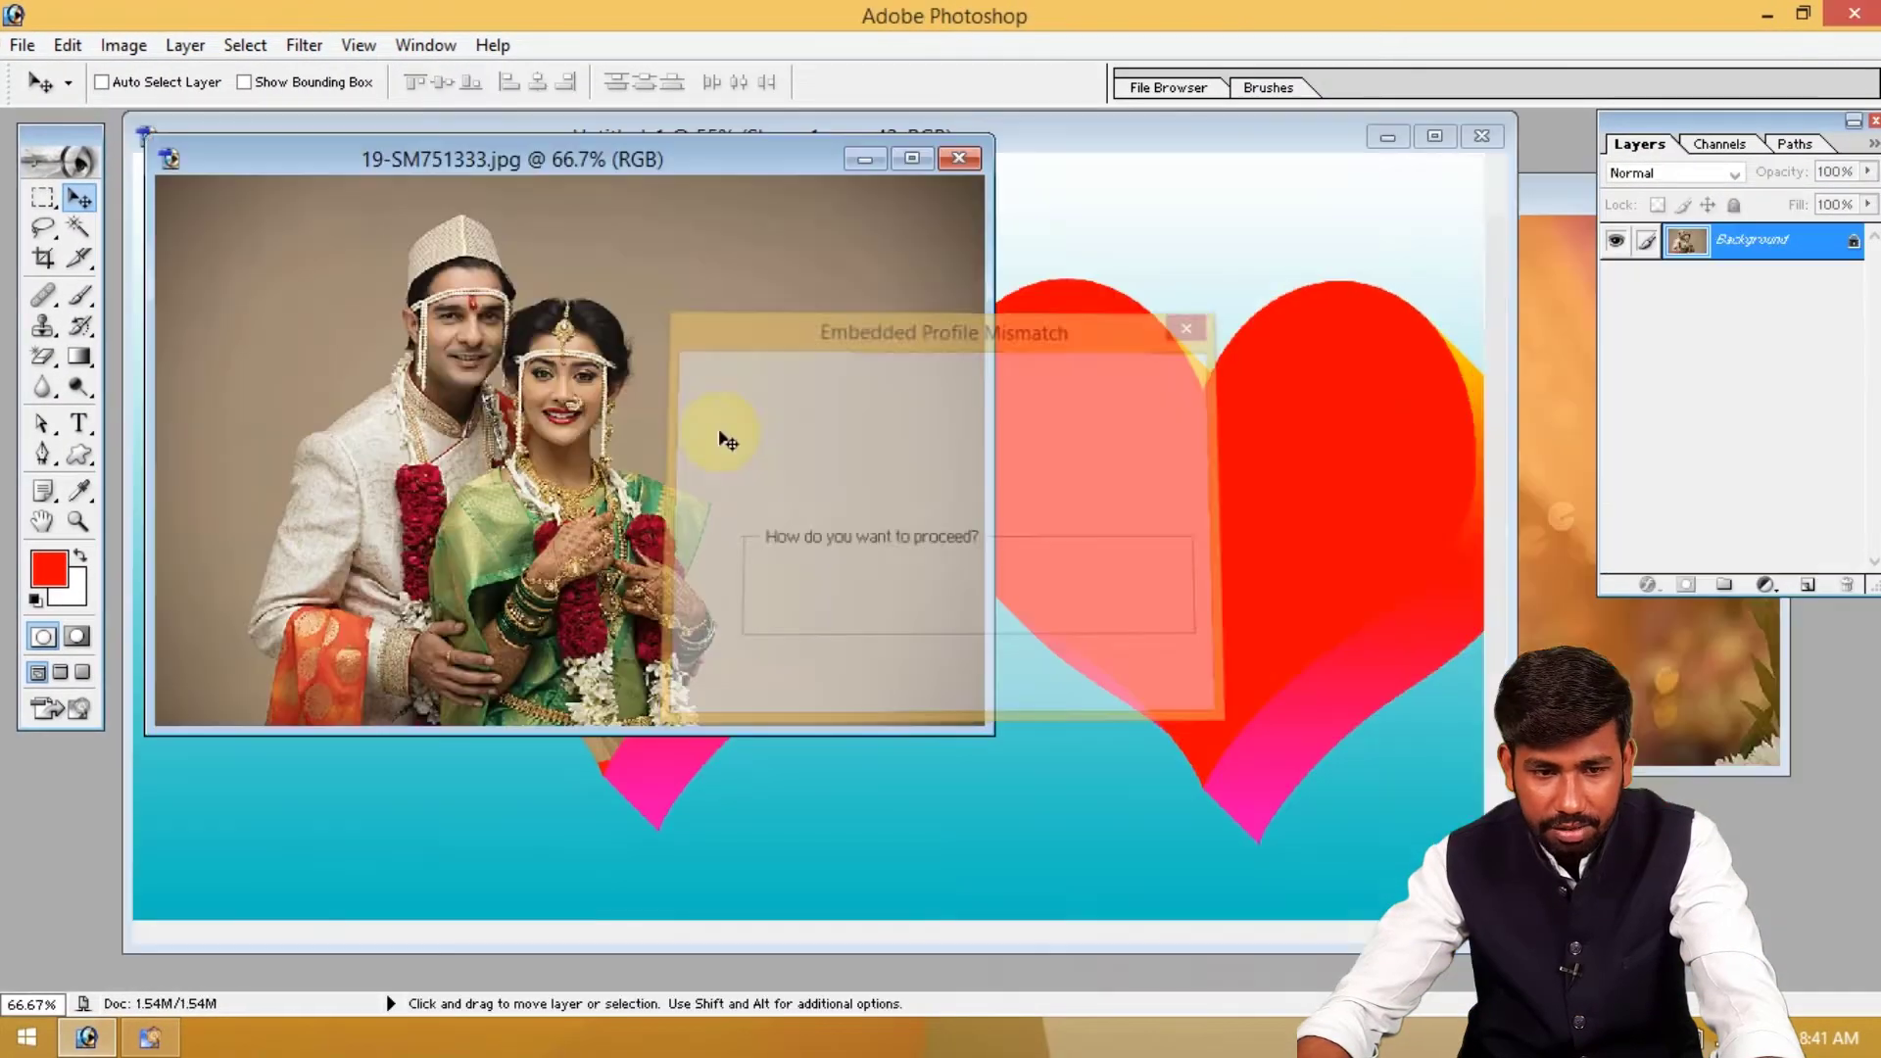
Copy the couple photo into the heart document, place it above the second front heart, and clip it to that shape
{"action": "left_click_drag", "start_coordinate": [1138, 456], "coordinate": [1141, 465]}
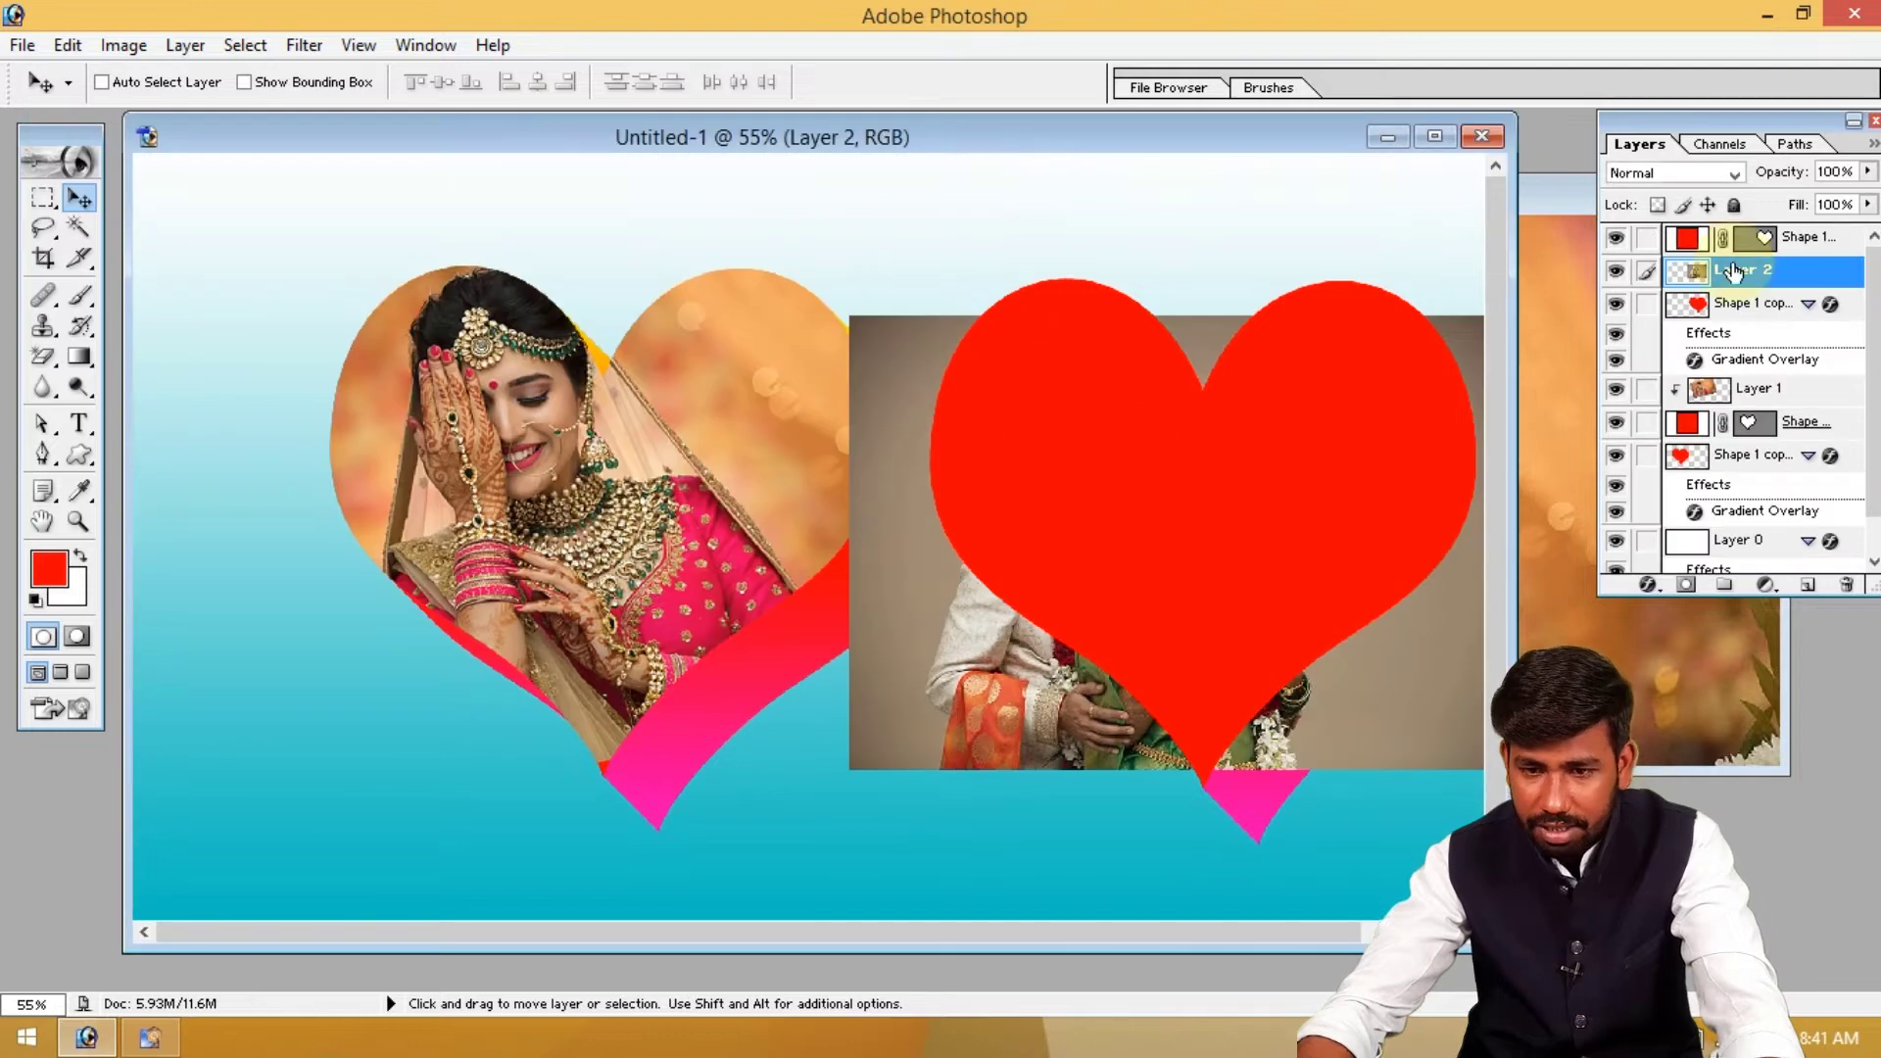
{"action": "left_click_drag", "start_coordinate": [1777, 252], "coordinate": [1763, 229]}
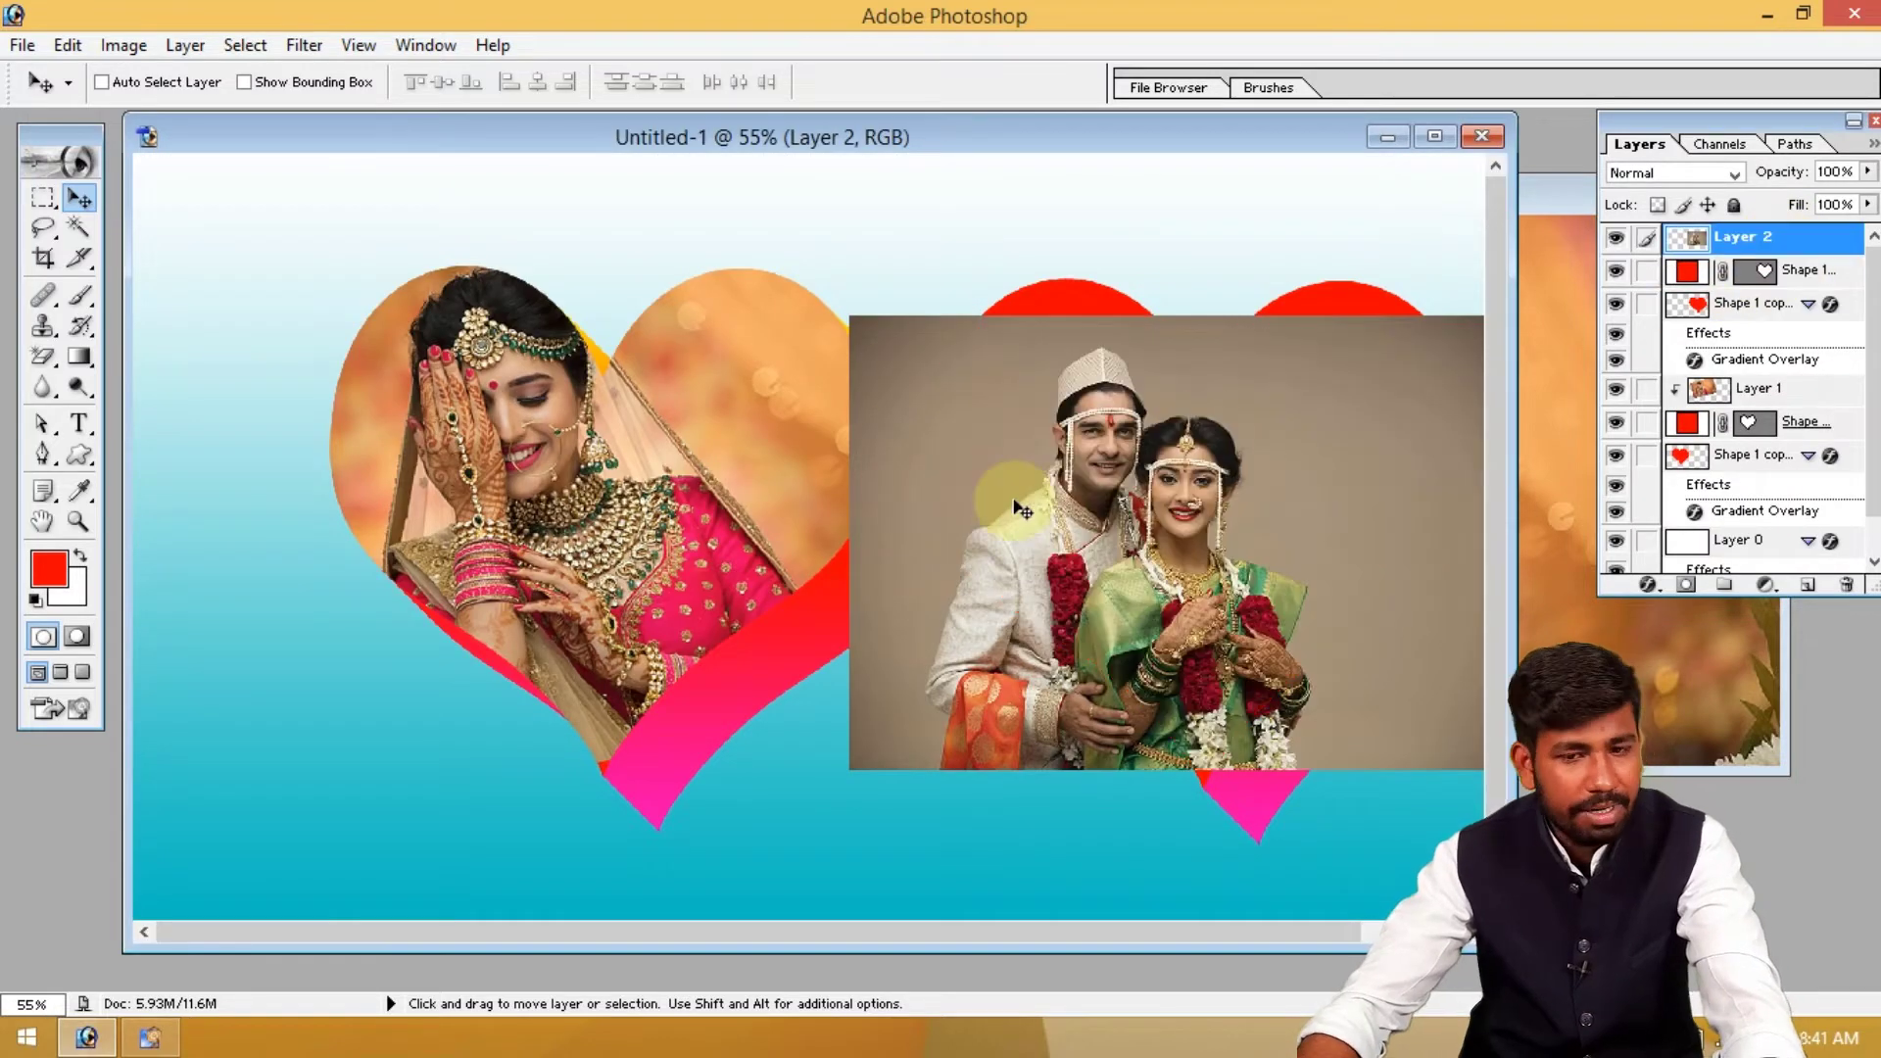
{"action": "left_click_drag", "start_coordinate": [1103, 485], "coordinate": [1110, 450]}
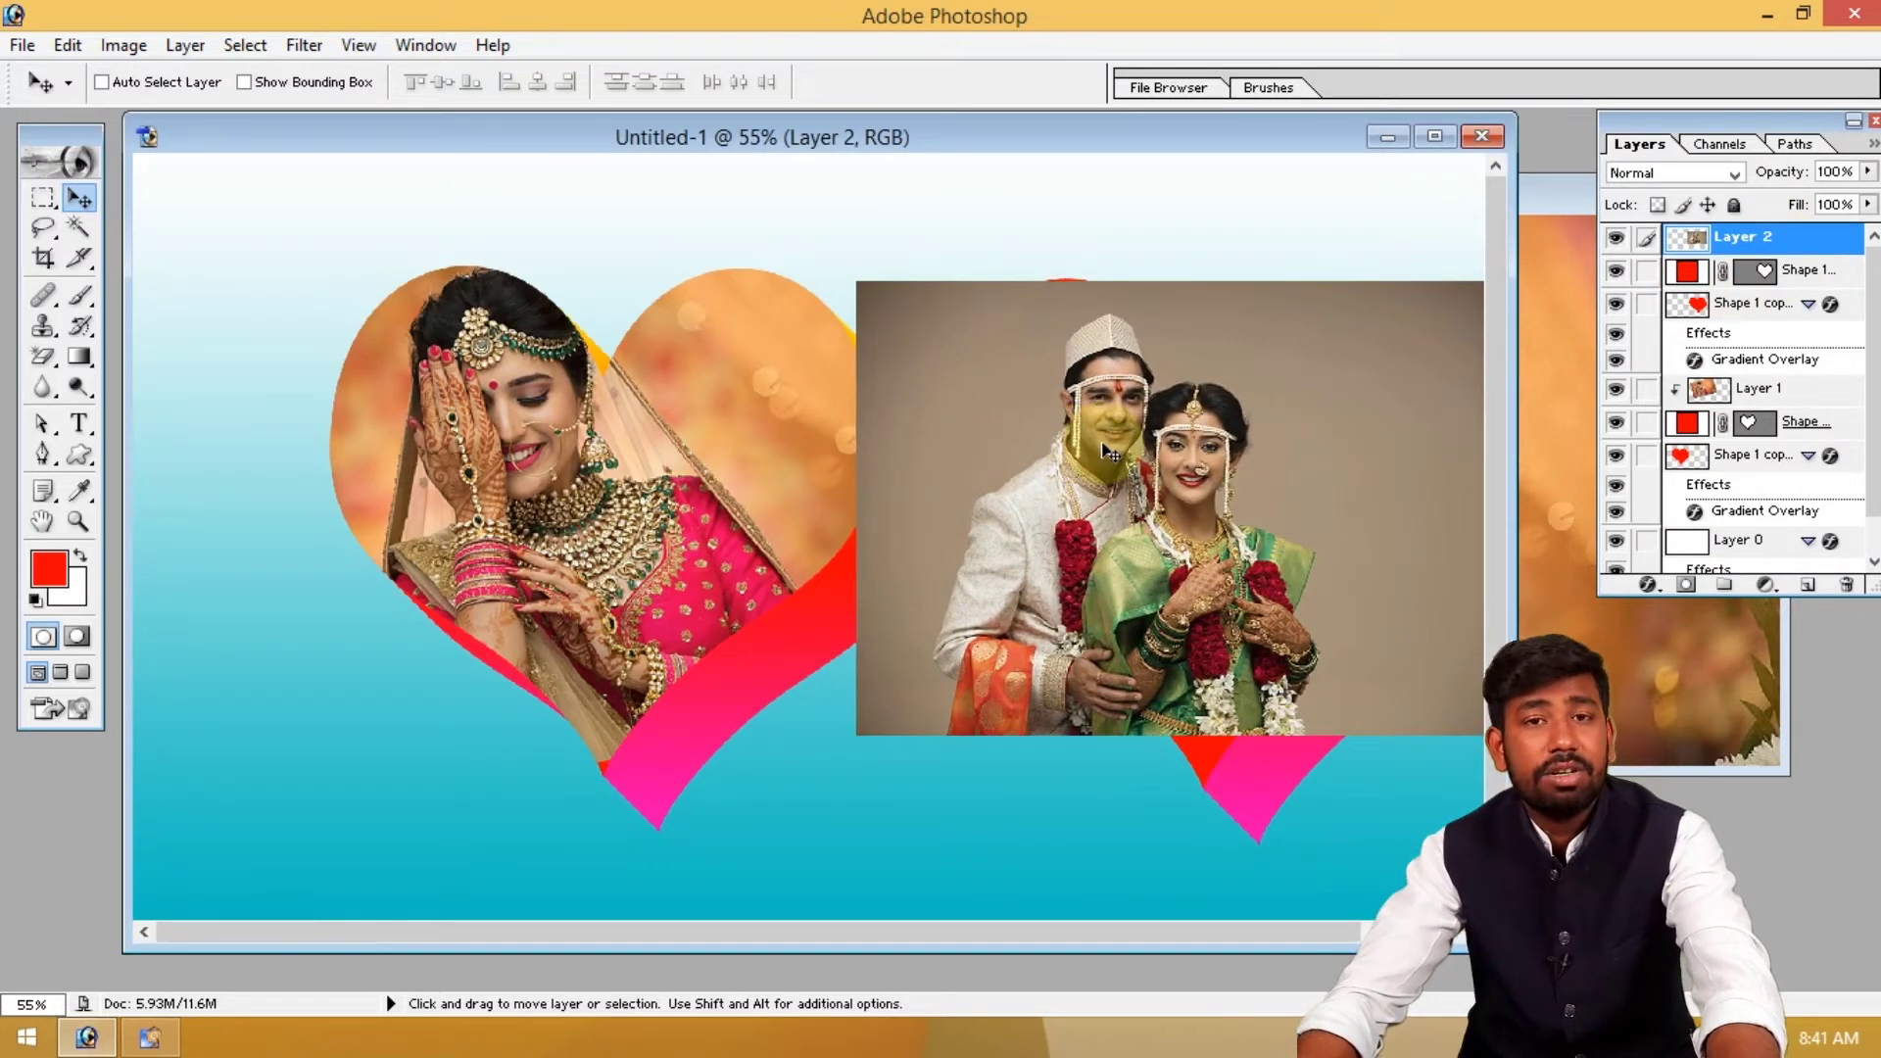
{"action": "key", "text": "ctrl+g"}
{"action": "mouse_move", "coordinate": [1123, 501]}
{"action": "left_mouse_down"}
{"action": "mouse_move", "coordinate": [1127, 537]}
{"action": "mouse_move", "coordinate": [1151, 487]}
{"action": "left_mouse_up"}
Rotate the couple photo -7.4° and enlarge it, stretching its height to cover the second heart's lower tip
{"action": "key", "text": "ctrl+t"}
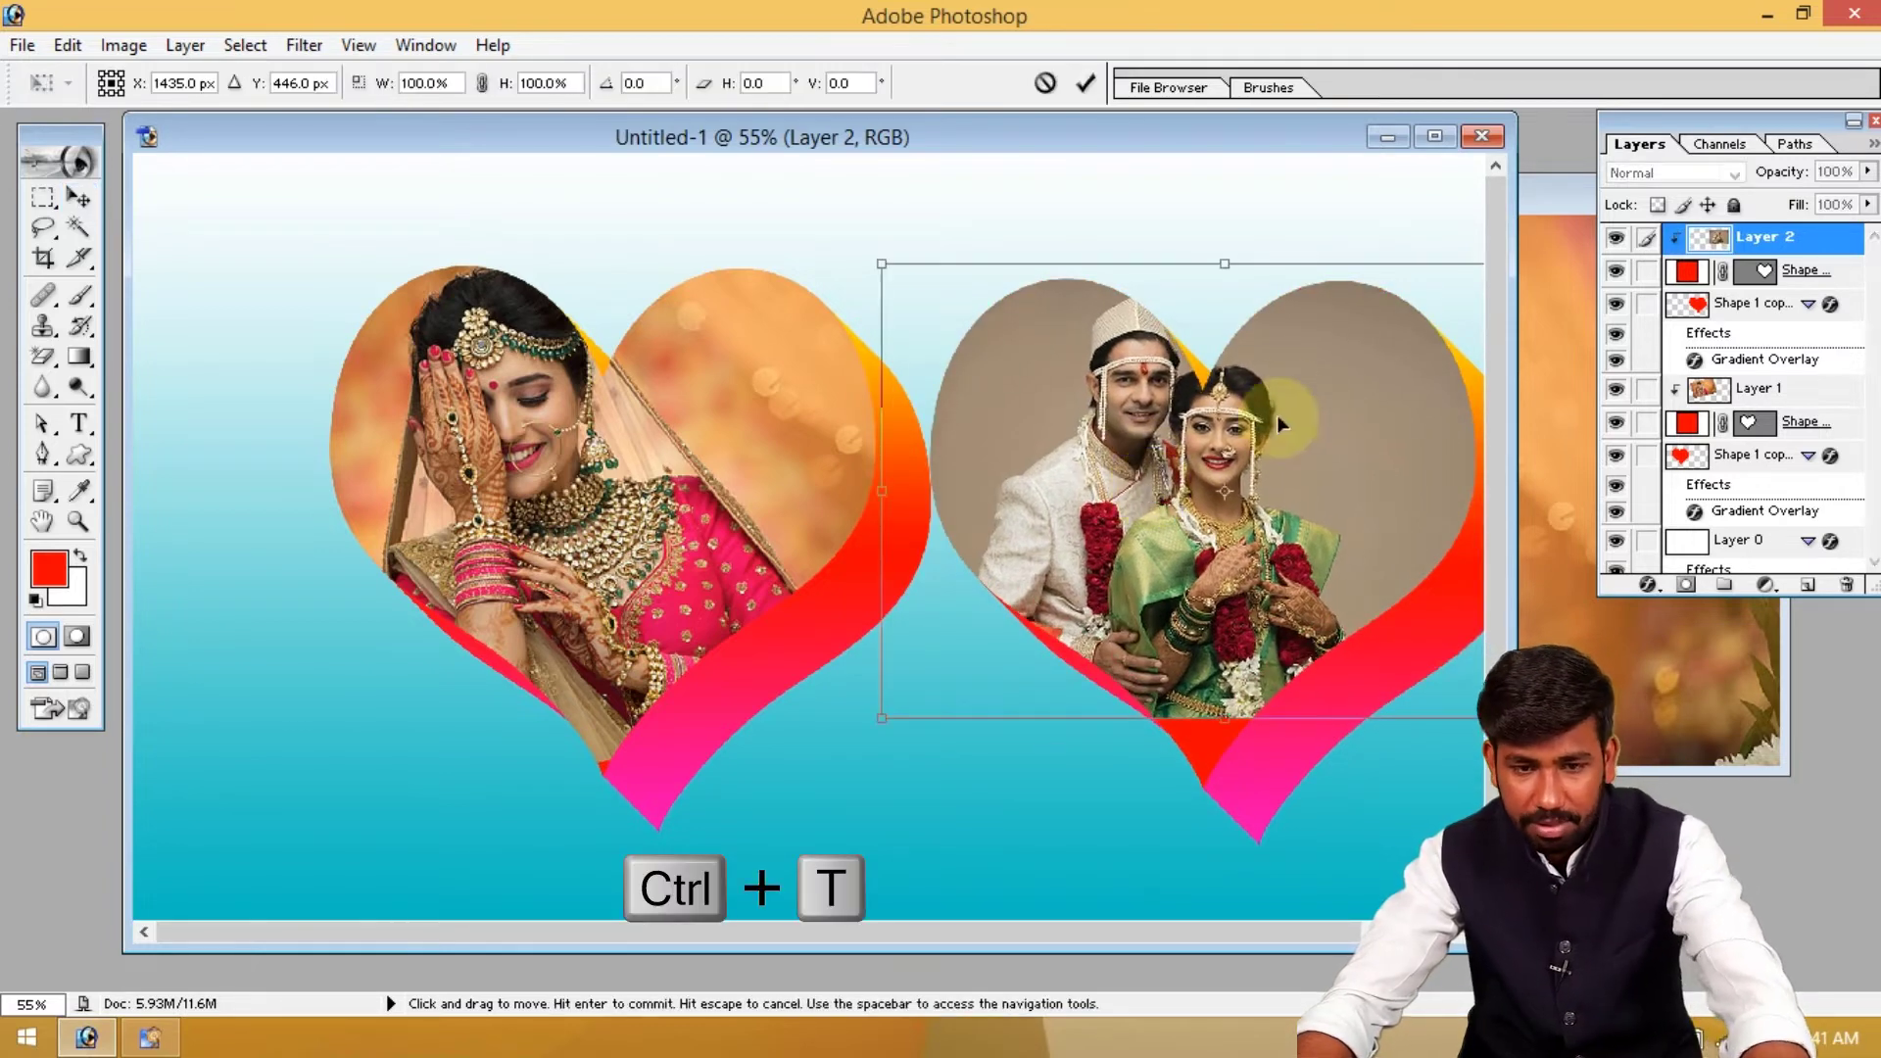
{"action": "left_click_drag", "start_coordinate": [858, 226], "coordinate": [789, 268]}
{"action": "left_click_drag", "start_coordinate": [1011, 425], "coordinate": [987, 426]}
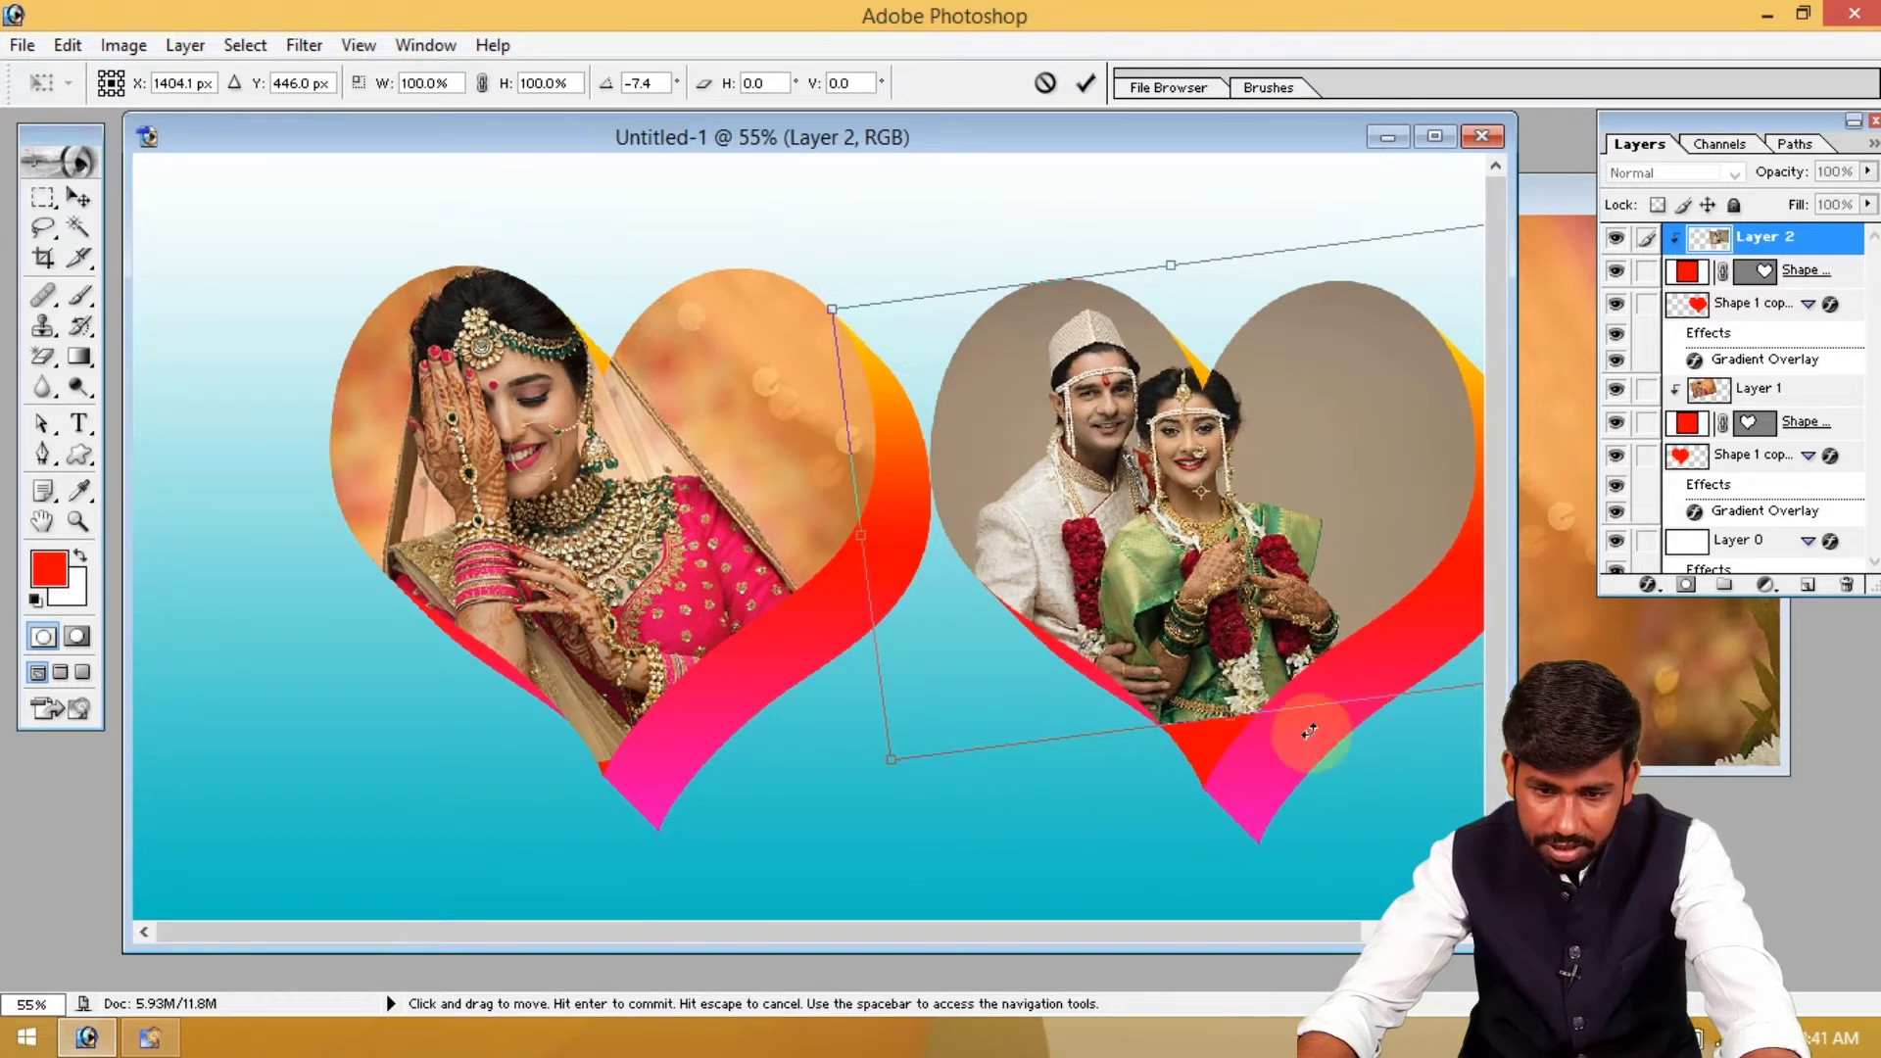
{"action": "left_click_drag", "start_coordinate": [1278, 784], "coordinate": [1278, 784]}
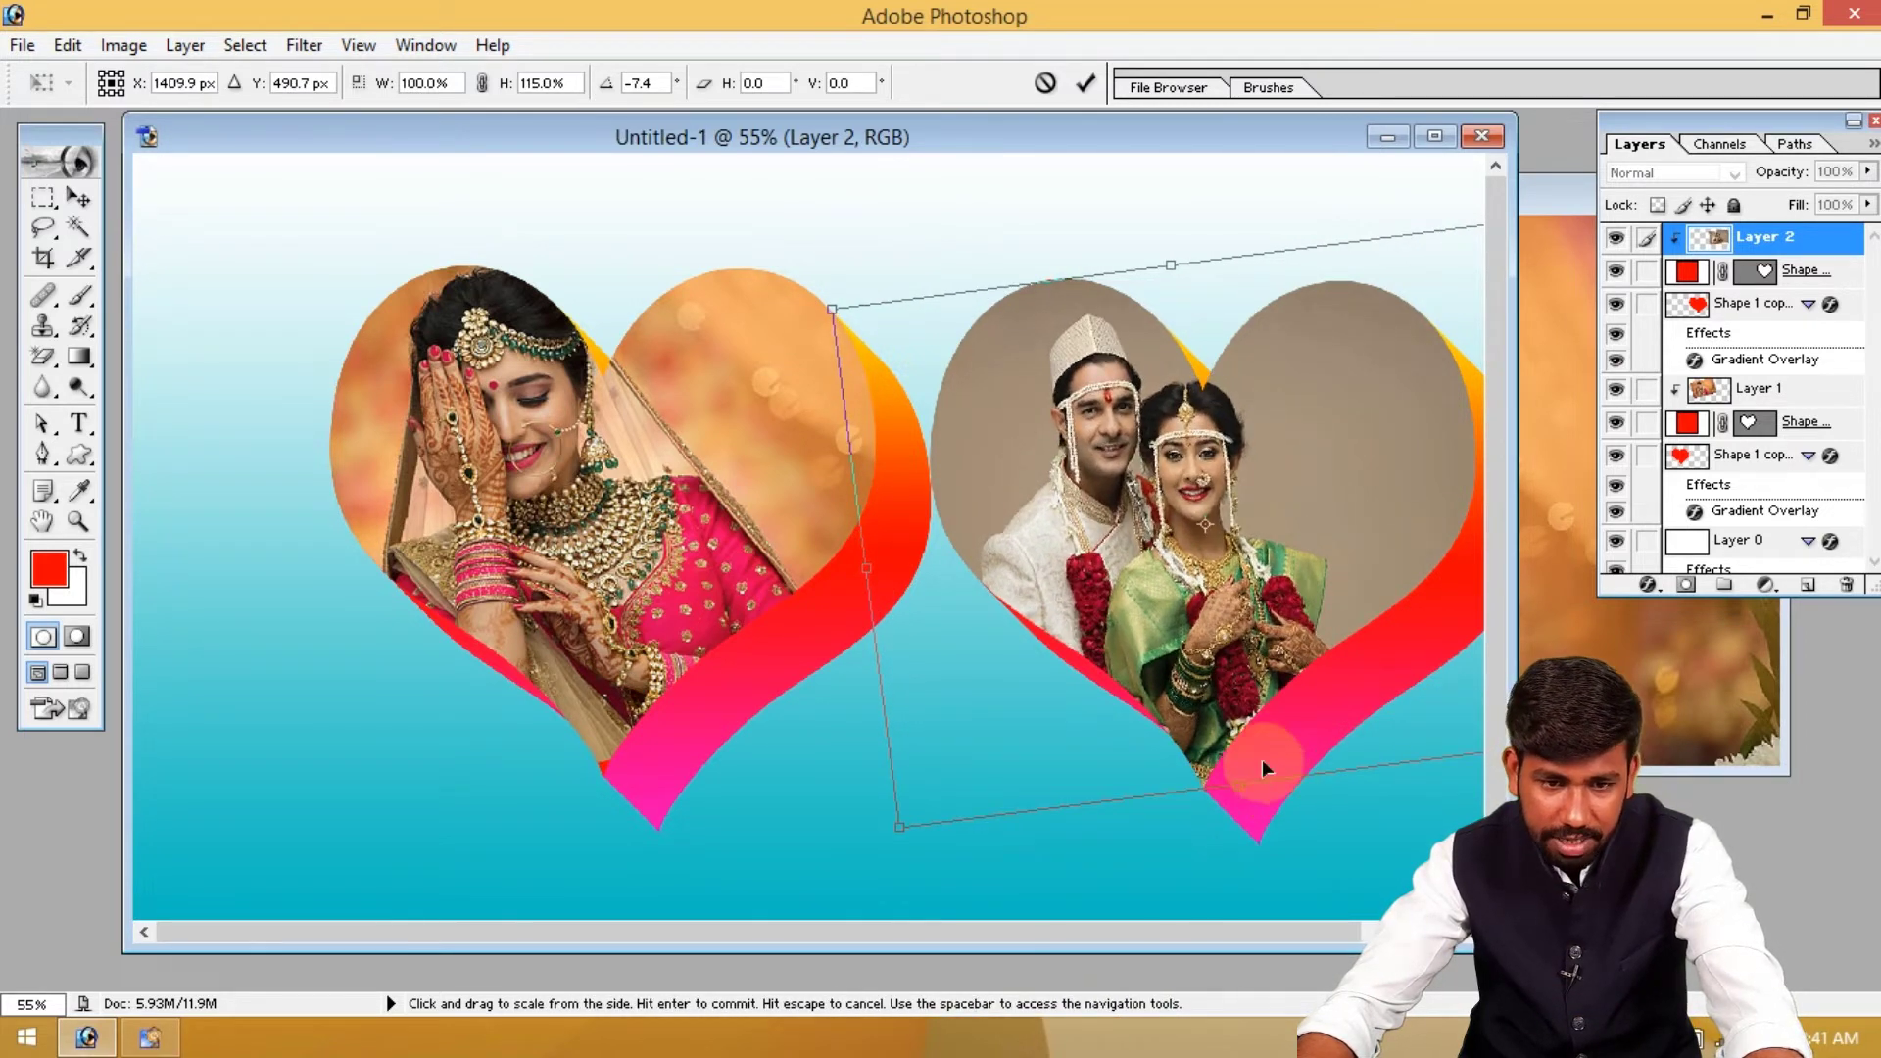
{"action": "left_click_drag", "start_coordinate": [831, 307], "coordinate": [823, 273]}
{"action": "key", "text": "Return"}
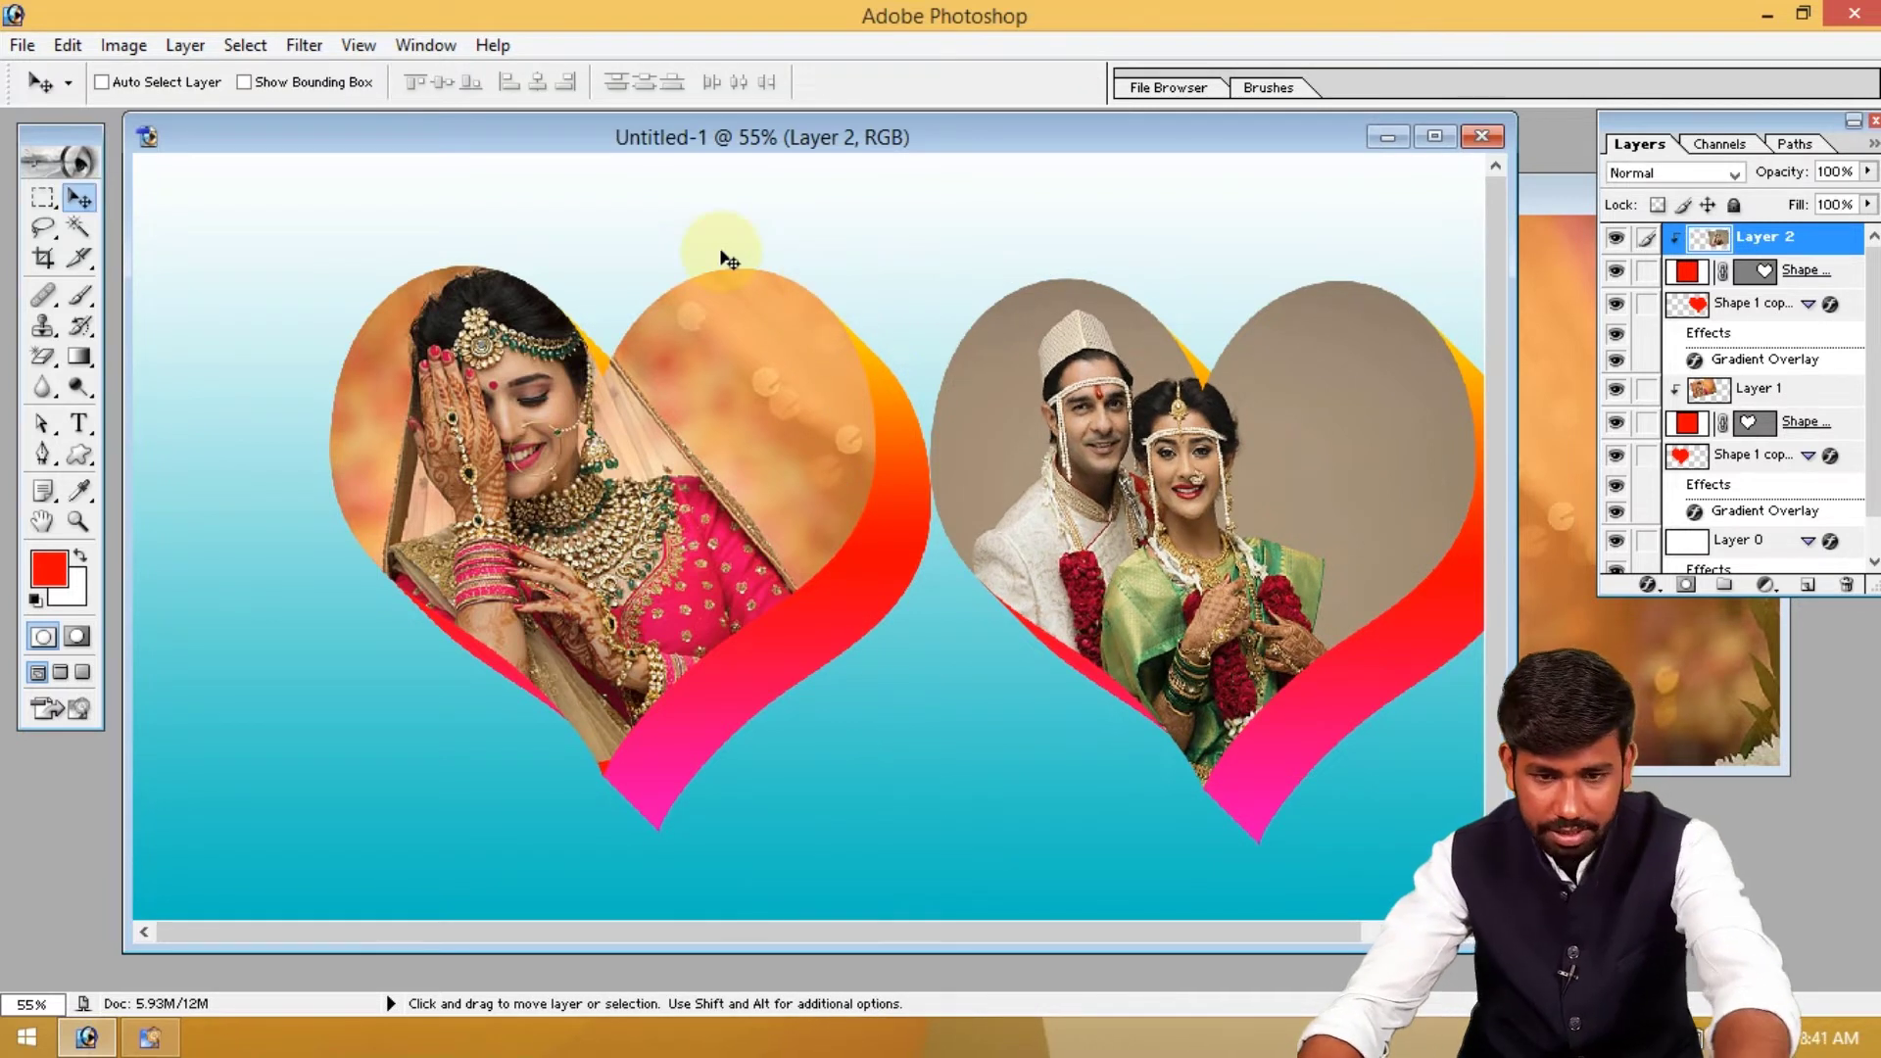
Scale the couple photo up proportionally to 103% within the second heart
{"action": "key", "text": "ctrl+t"}
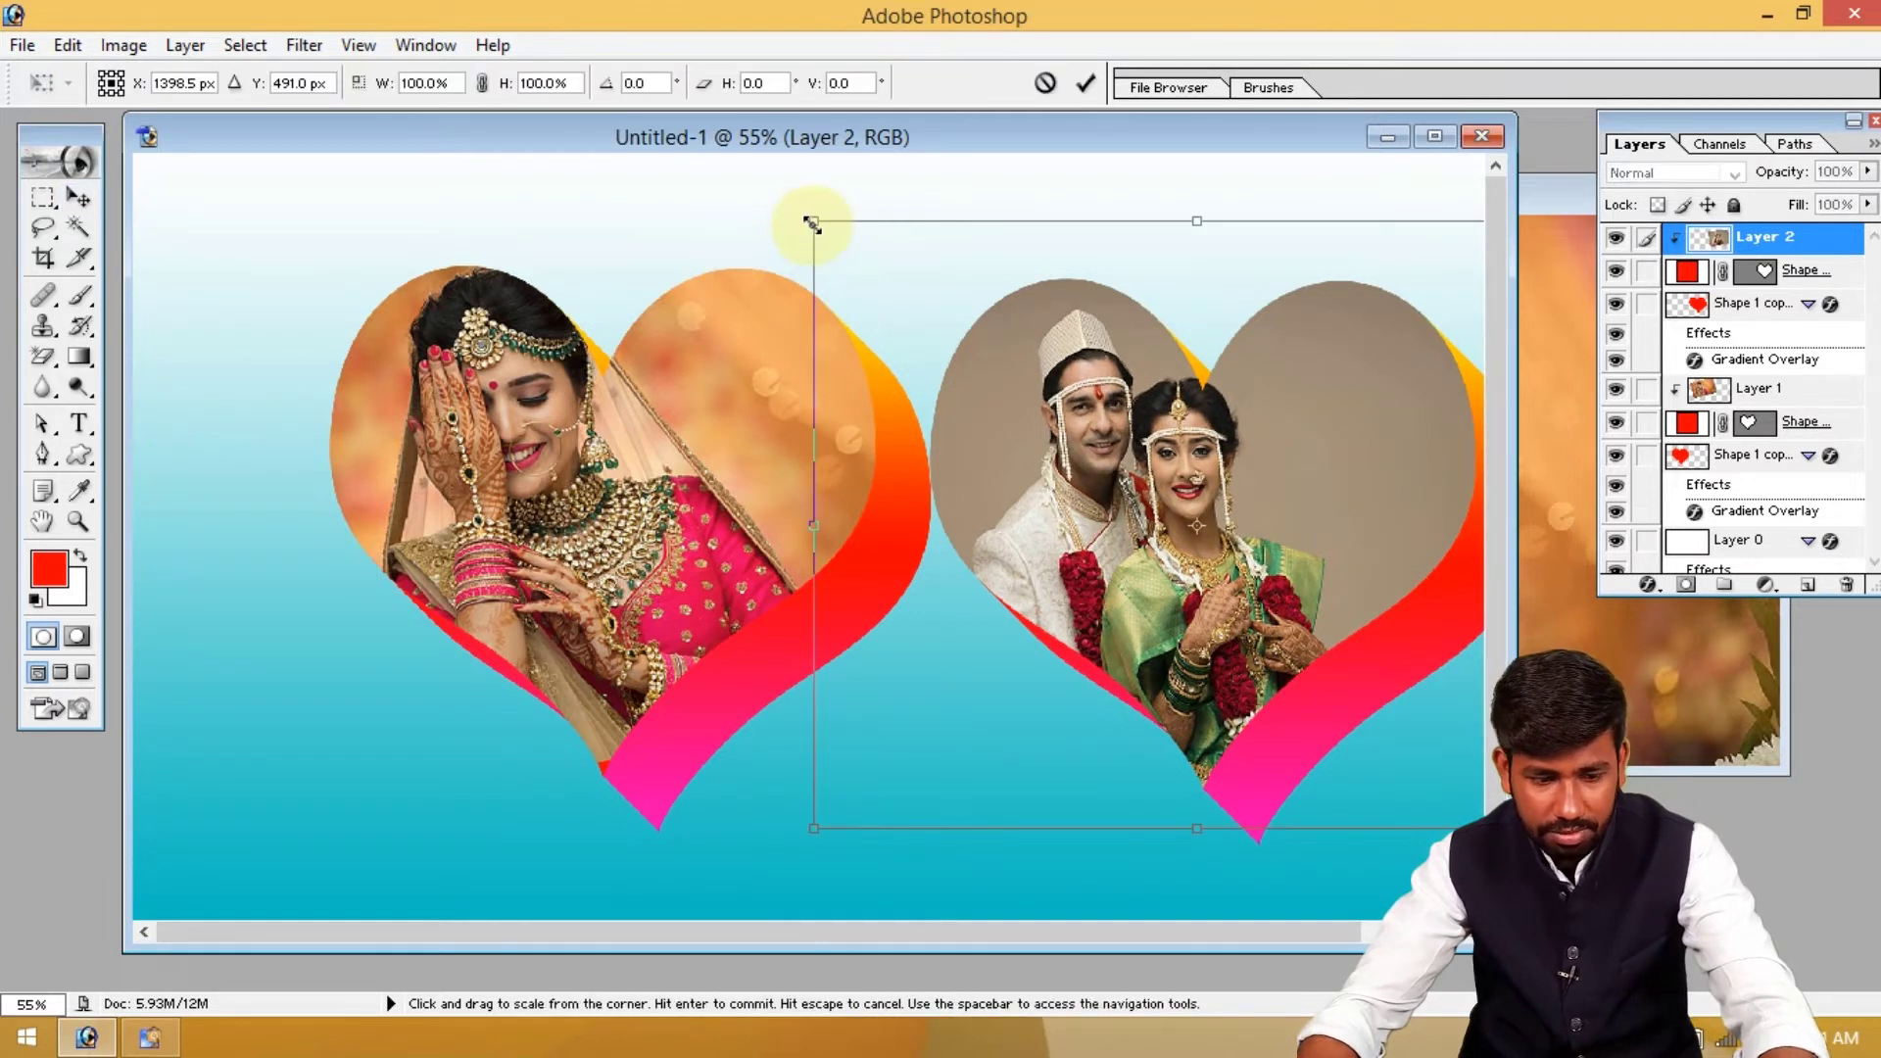
{"action": "left_click_drag", "start_coordinate": [811, 223], "coordinate": [791, 204]}
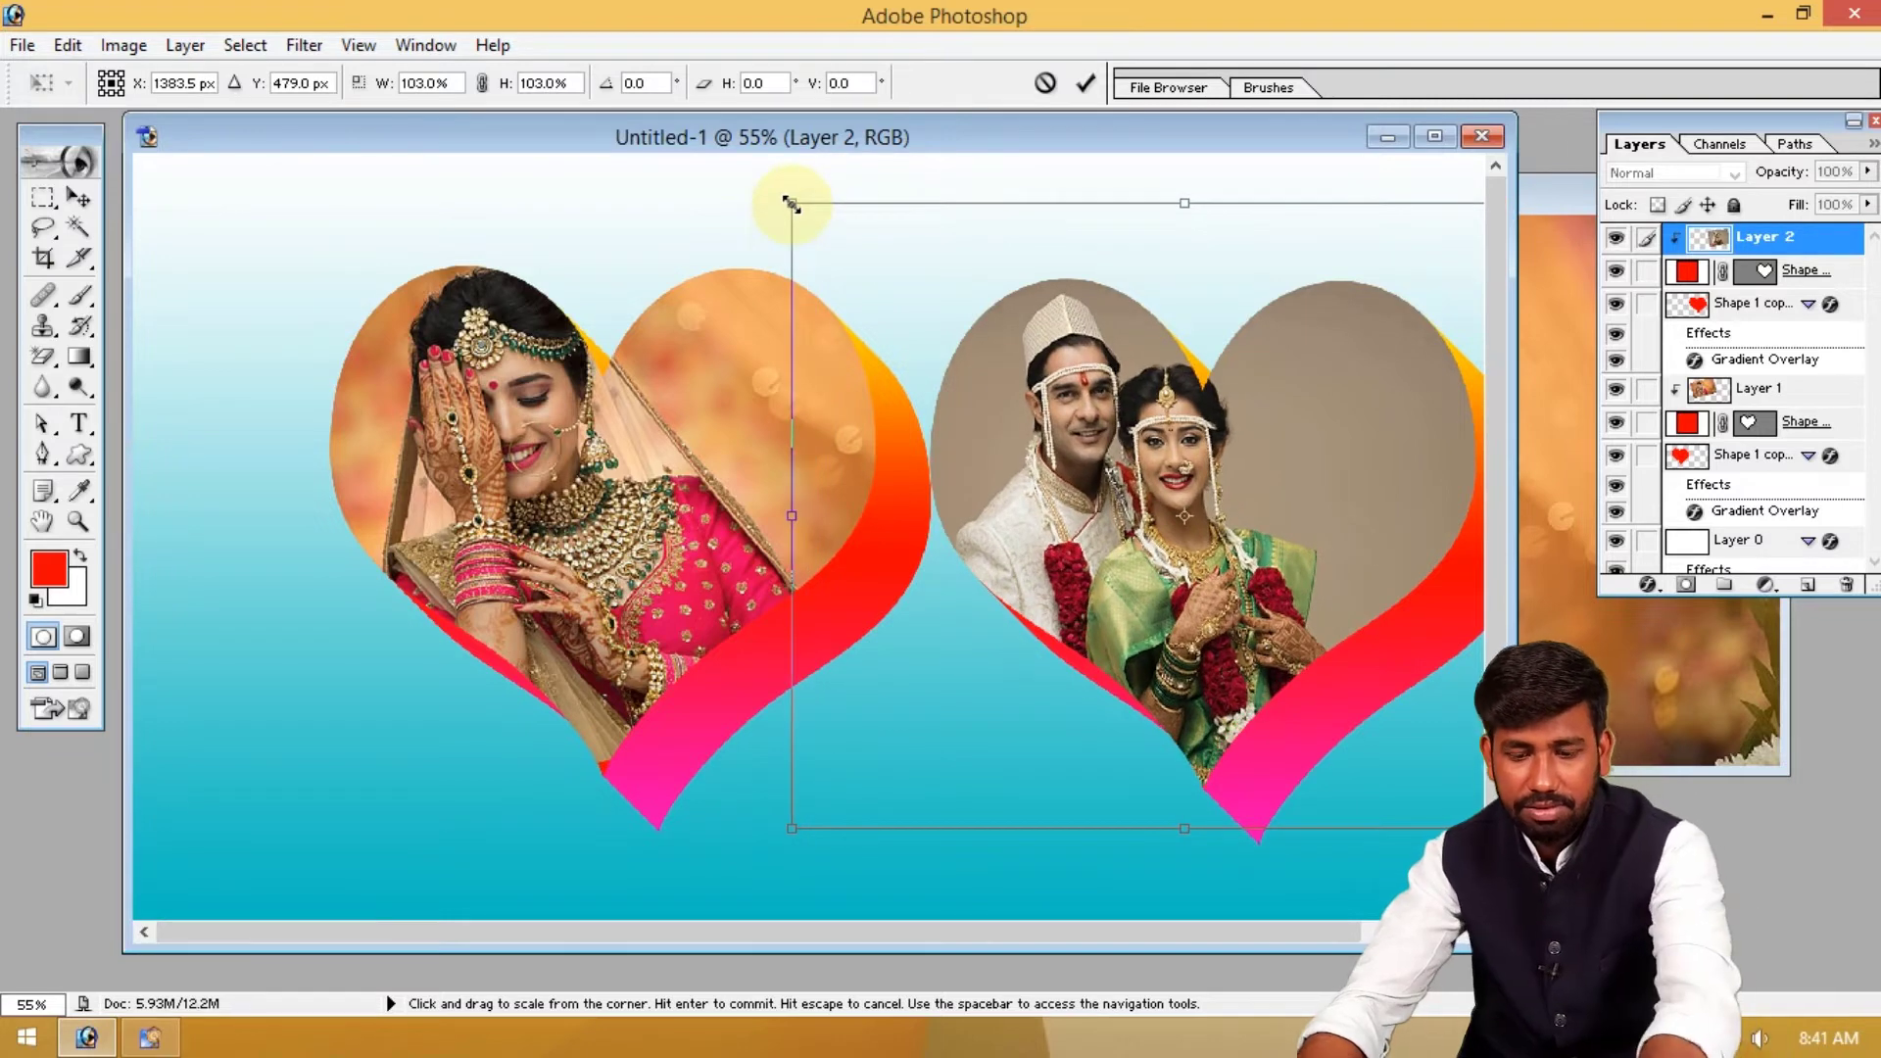
{"action": "key", "text": "Return"}
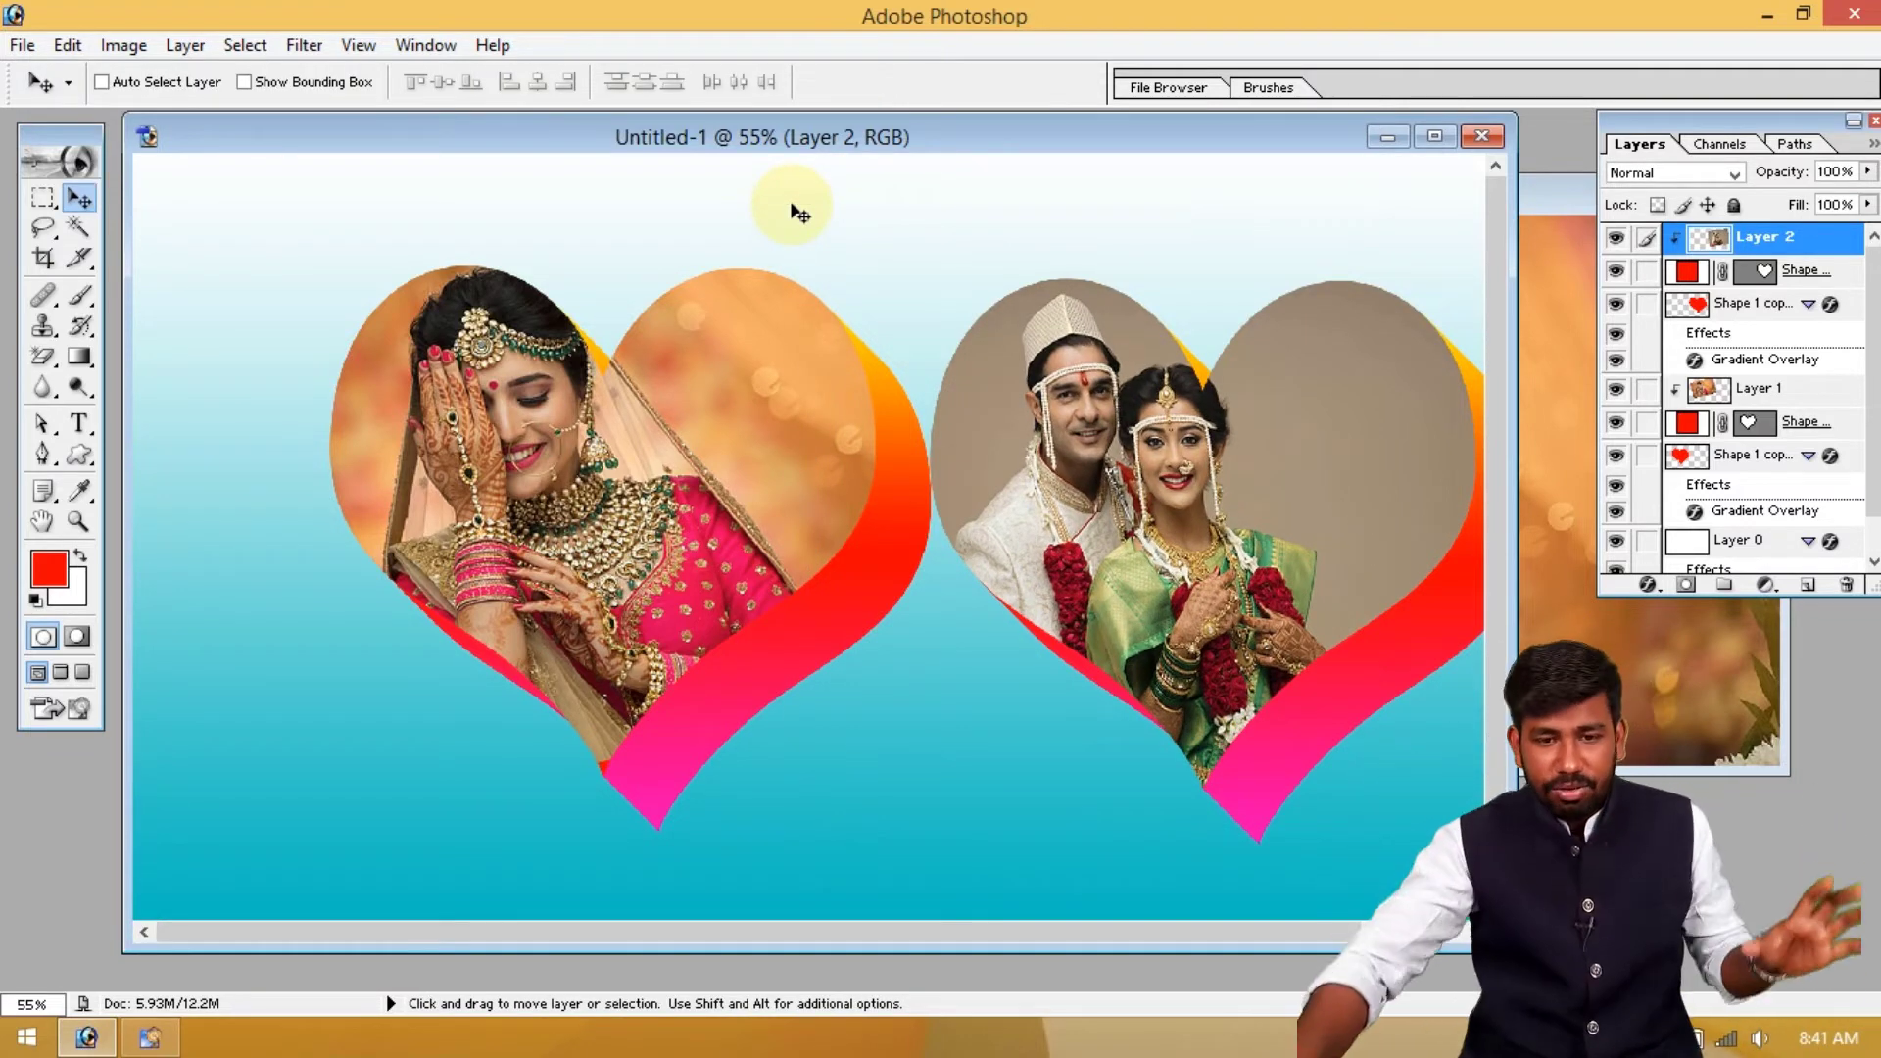
Maximize the heart document's window
{"action": "left_click", "coordinate": [1436, 136]}
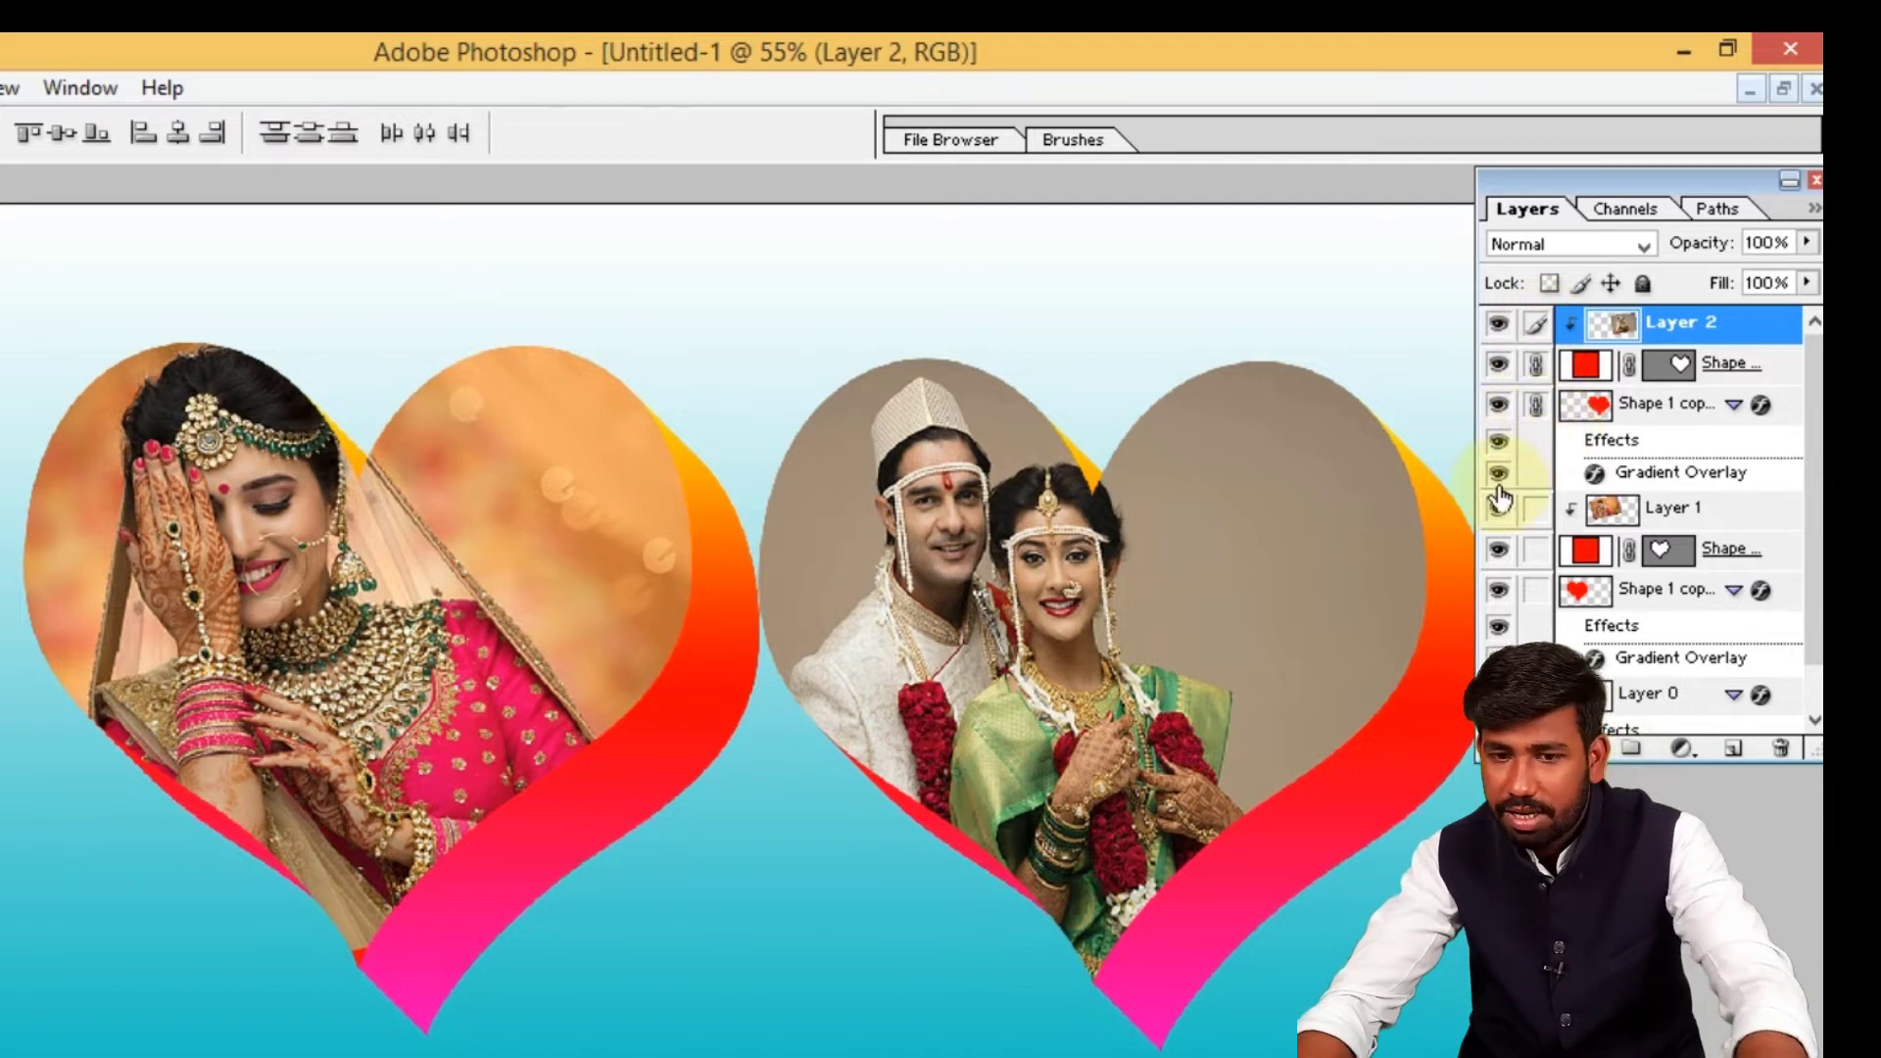
Merge the second heart's linked shape, depth and couple photo layers, and move the merged heart across the canvas as one piece
{"action": "key", "text": "ctrl+e"}
{"action": "left_click_drag", "start_coordinate": [1301, 450], "coordinate": [1375, 423]}
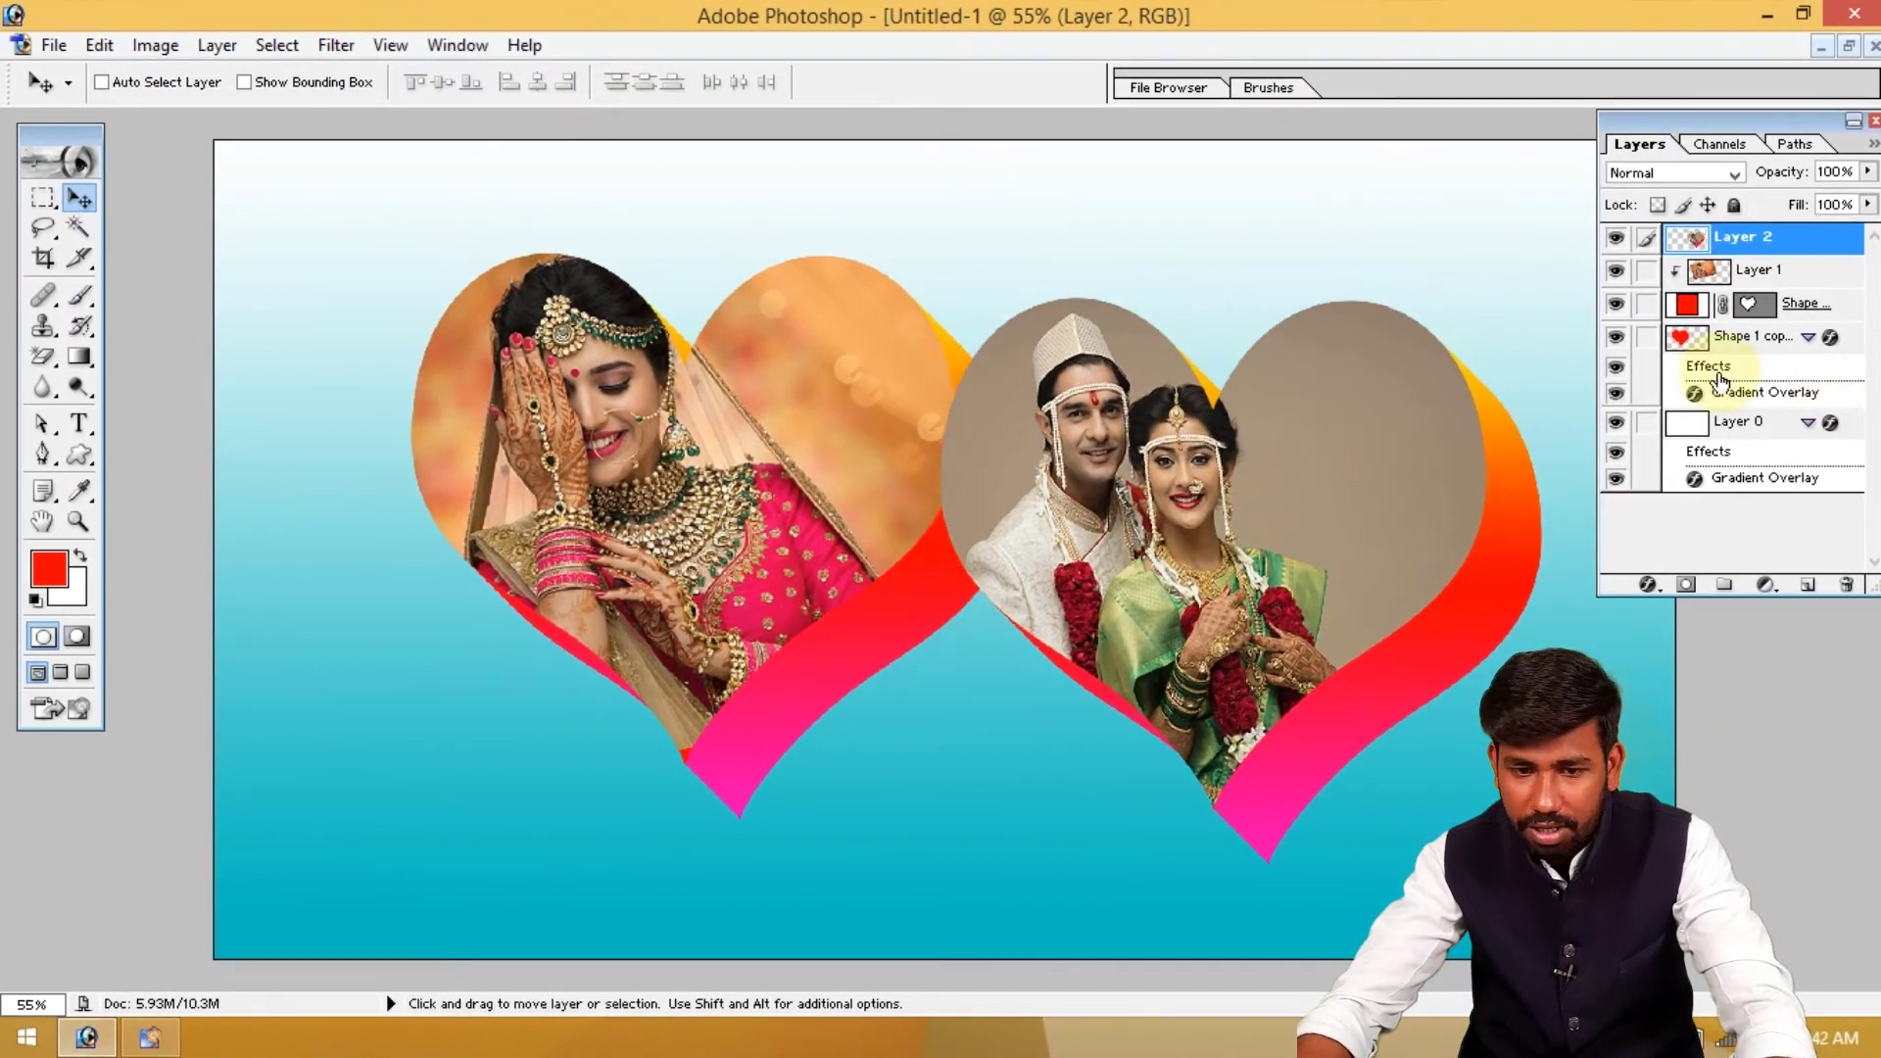
{"action": "key", "text": "shift+Right"}
{"action": "key", "text": "shift+Right"}
{"action": "key", "text": "shift+Right"}
{"action": "key", "text": "shift+Right"}
{"action": "key", "text": "shift+Right"}
{"action": "key", "text": "shift+Up"}
{"action": "key", "text": "shift+Up"}
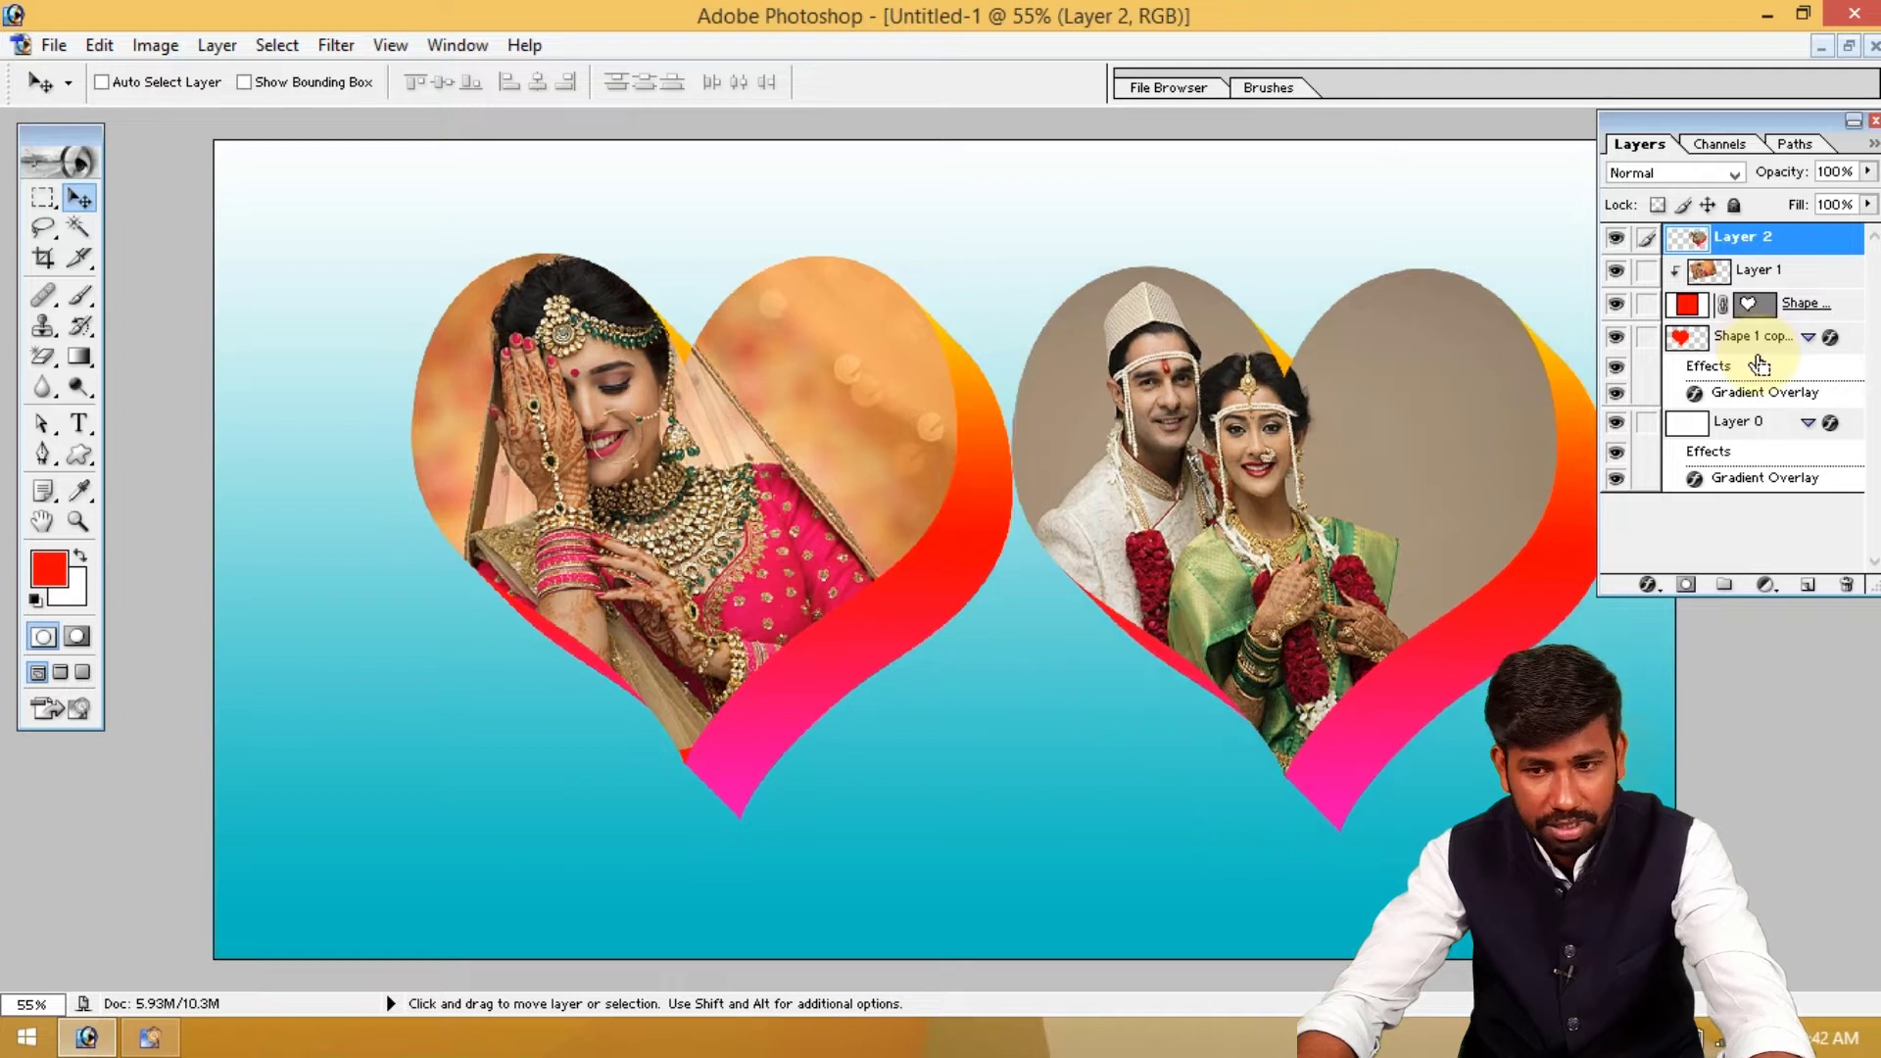
Undo the second heart's move and the merging of its layers
{"action": "key", "text": "ctrl+z"}
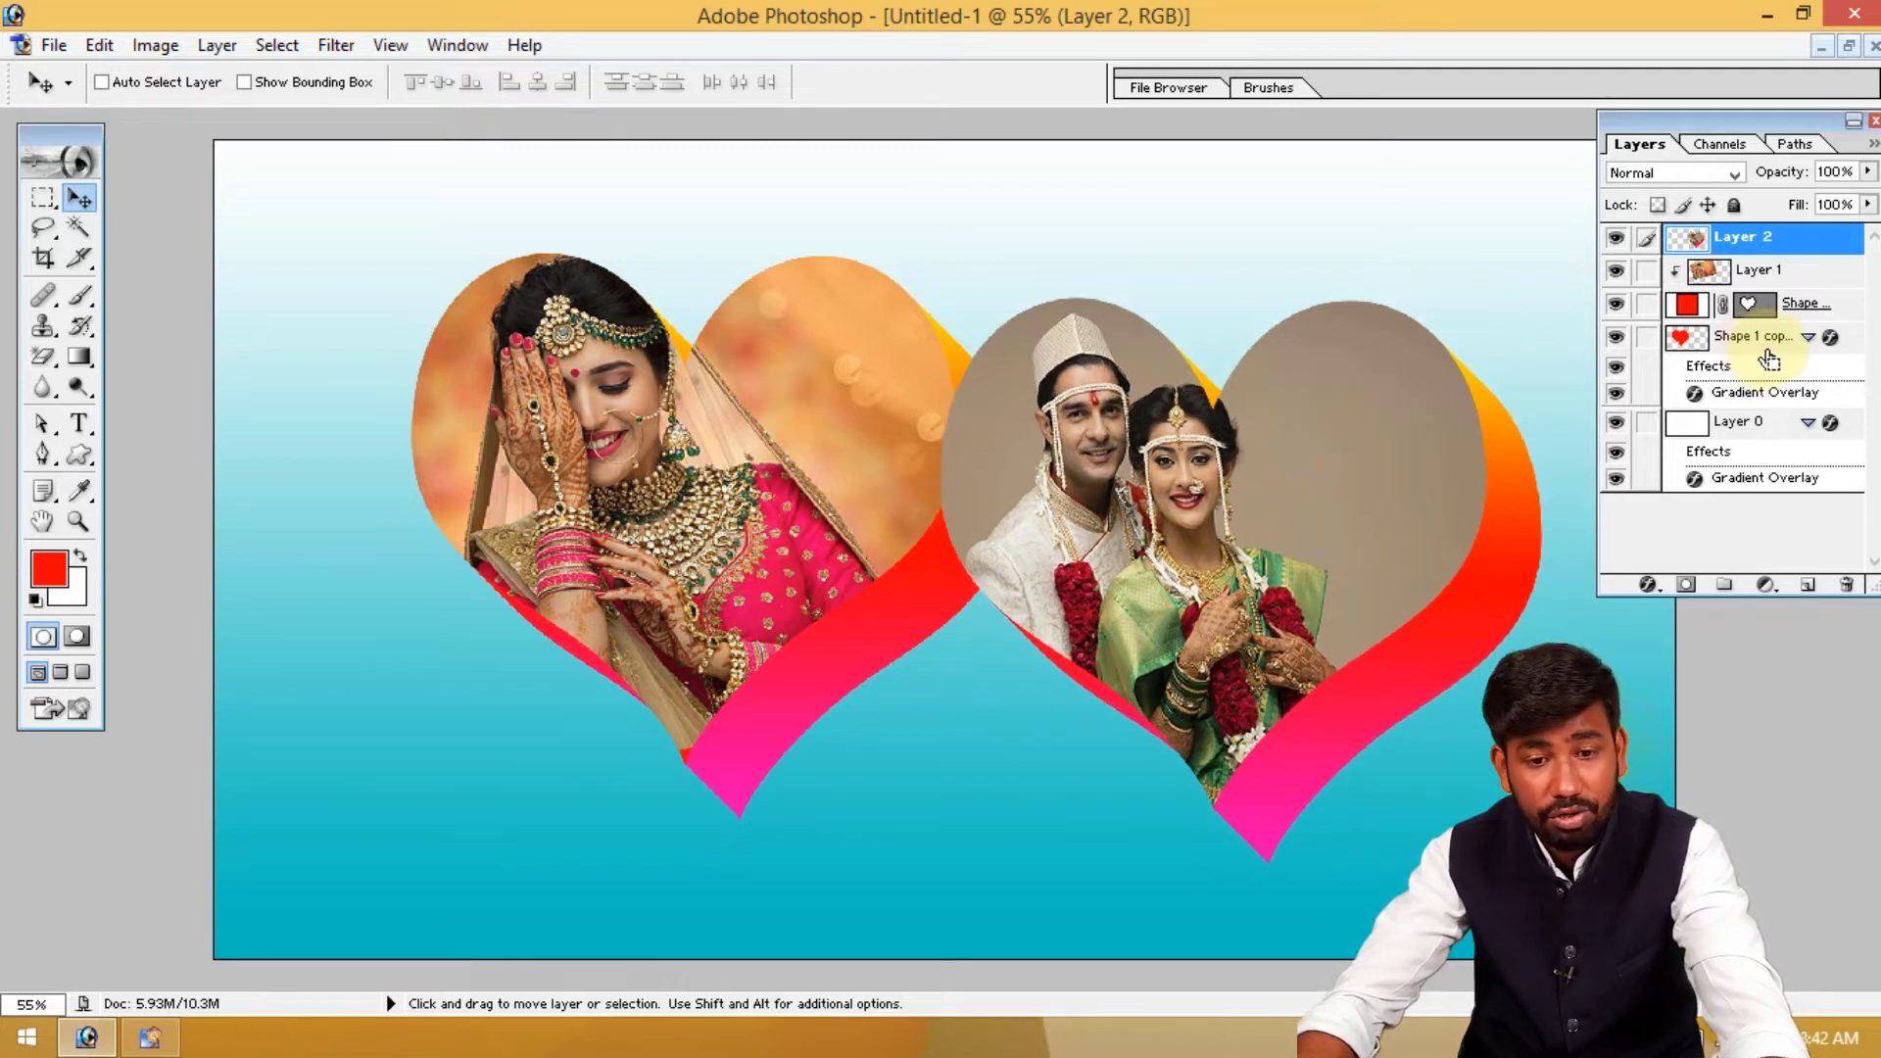
{"action": "key", "text": "ctrl+z"}
{"action": "key", "text": "ctrl+z"}
{"action": "key", "text": "ctrl+z"}
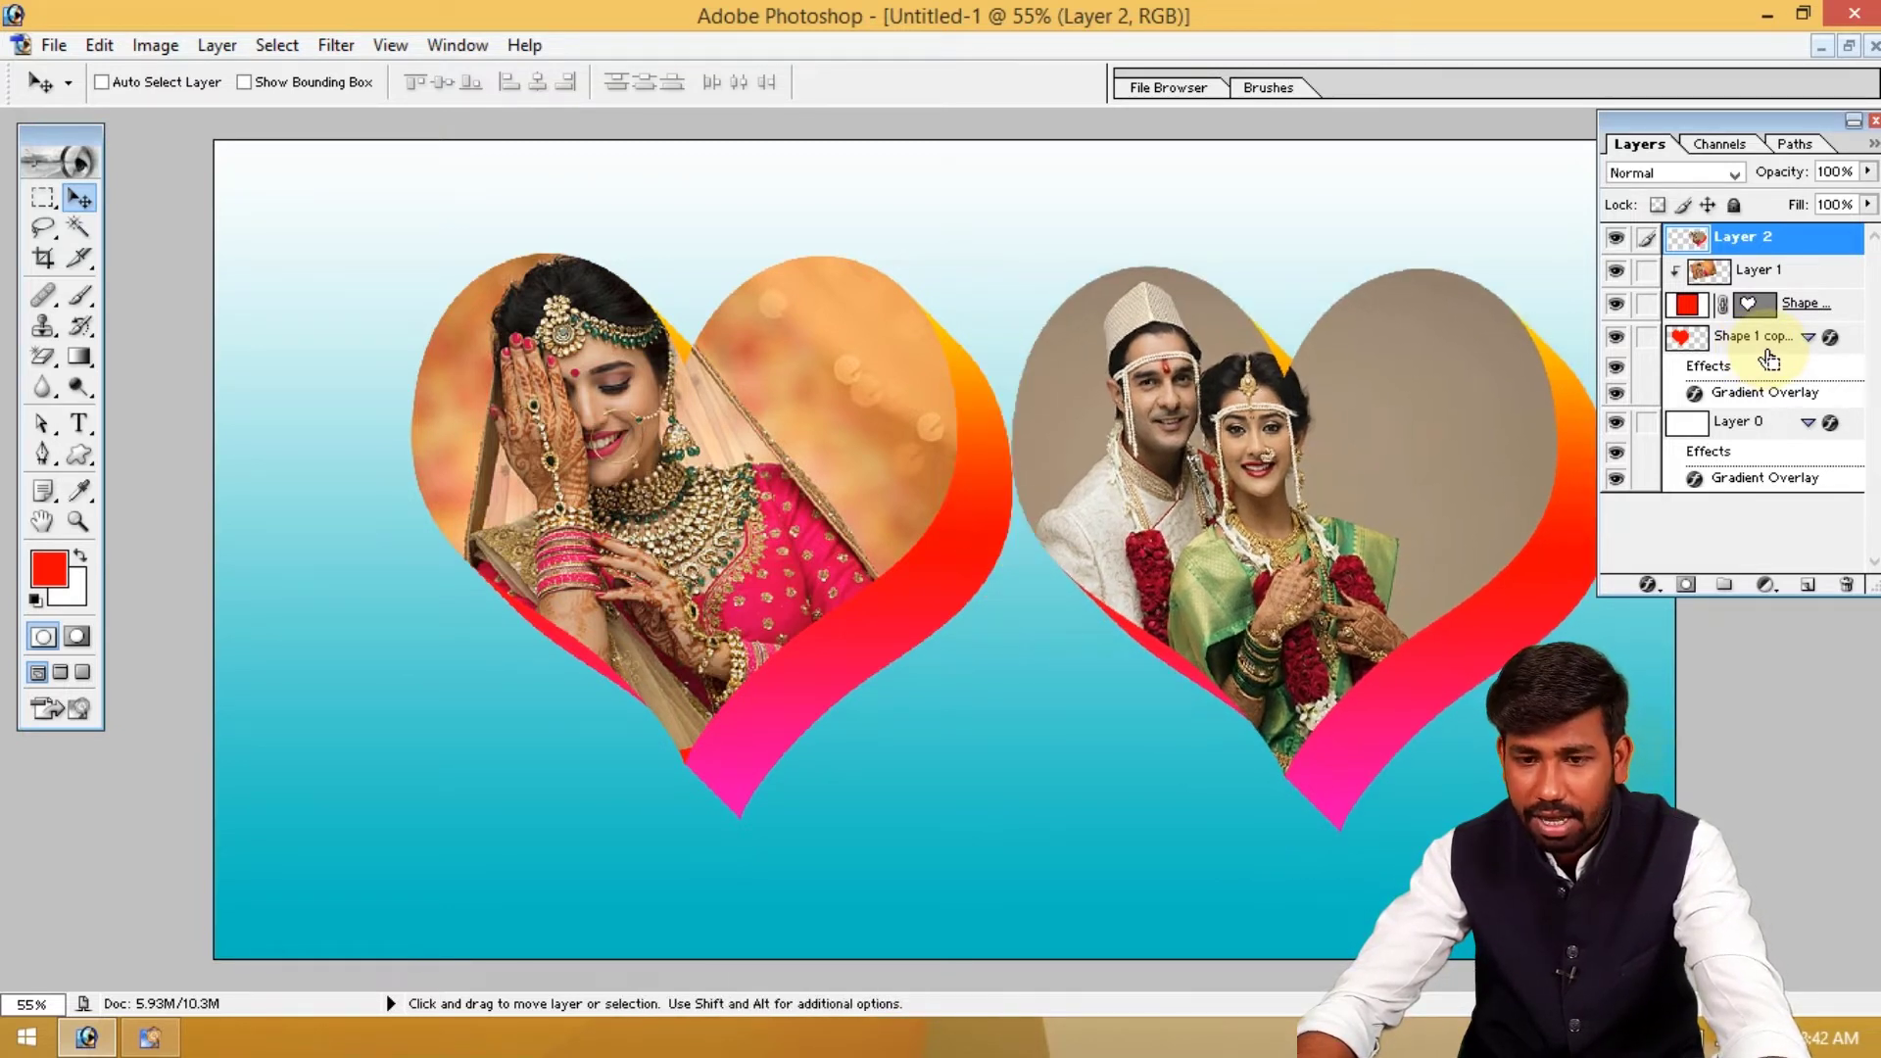
{"action": "key", "text": "ctrl+z"}
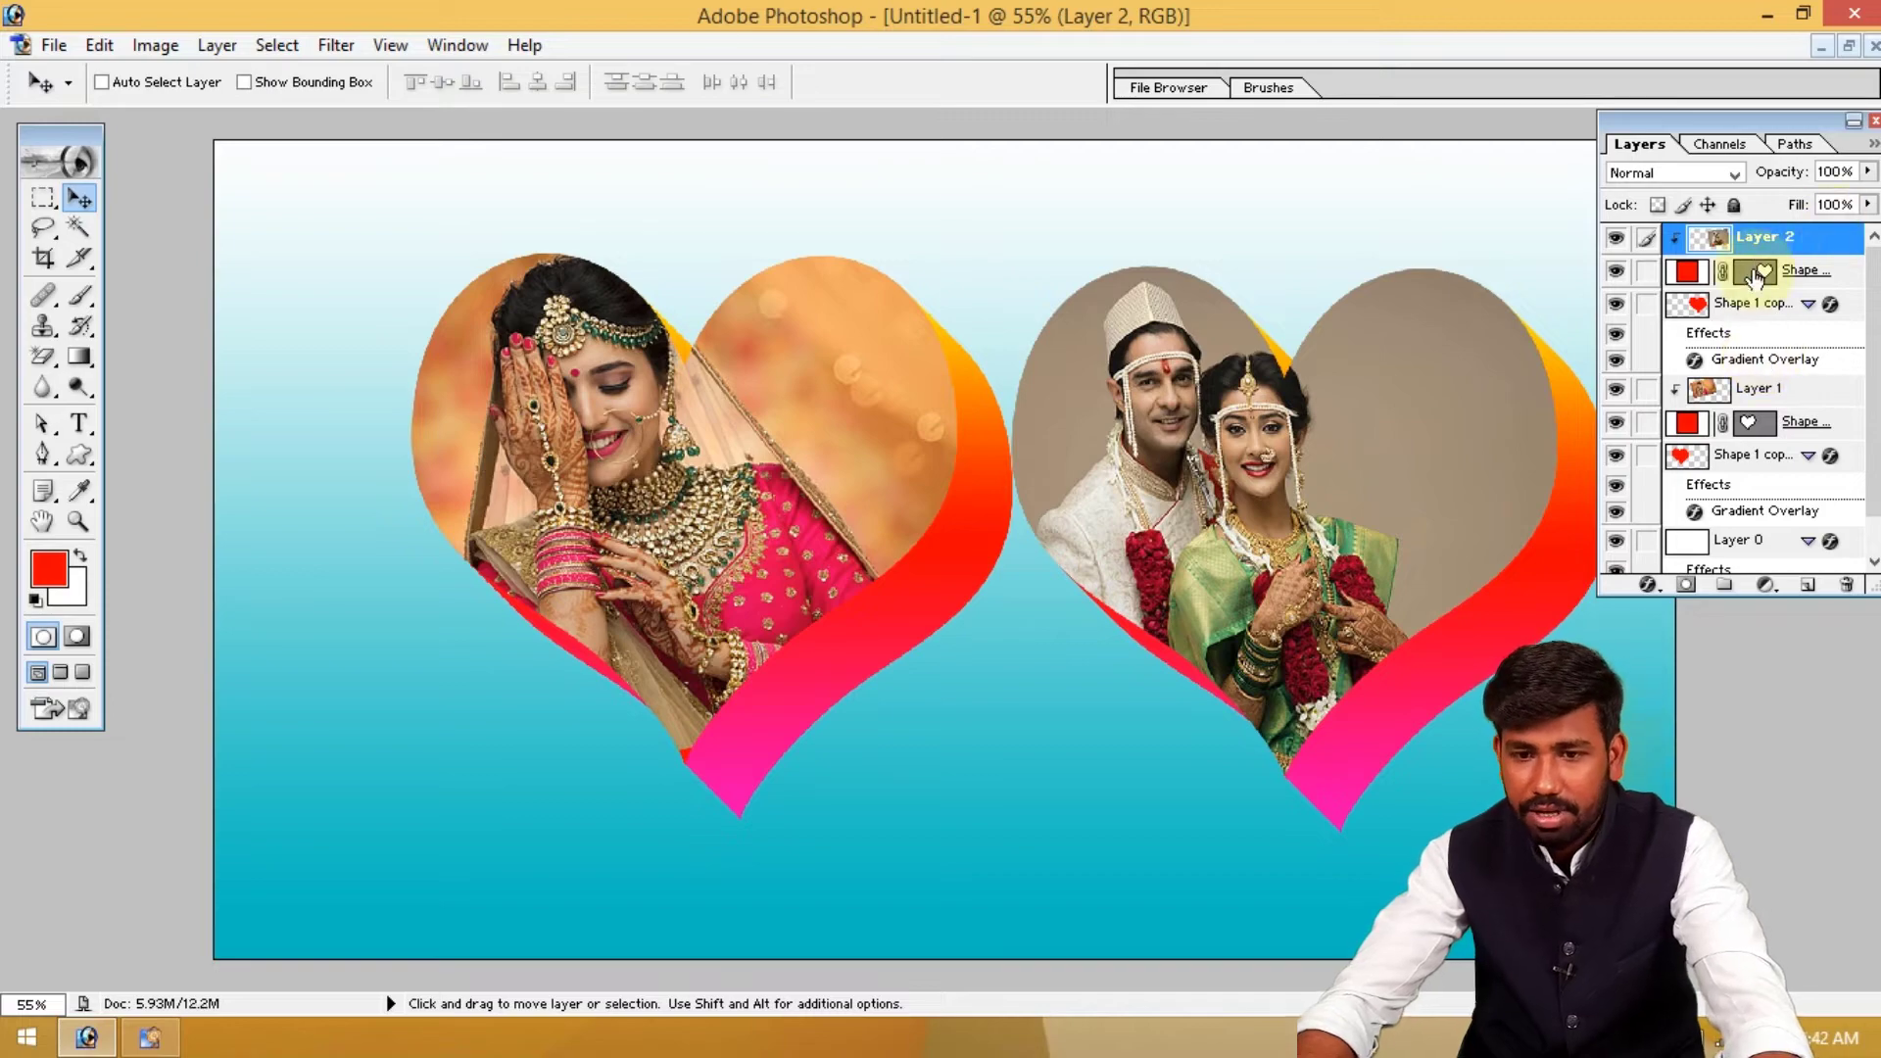
Add a red outside Stroke to the shape layer of the second front heart
{"action": "left_click", "coordinate": [1754, 275]}
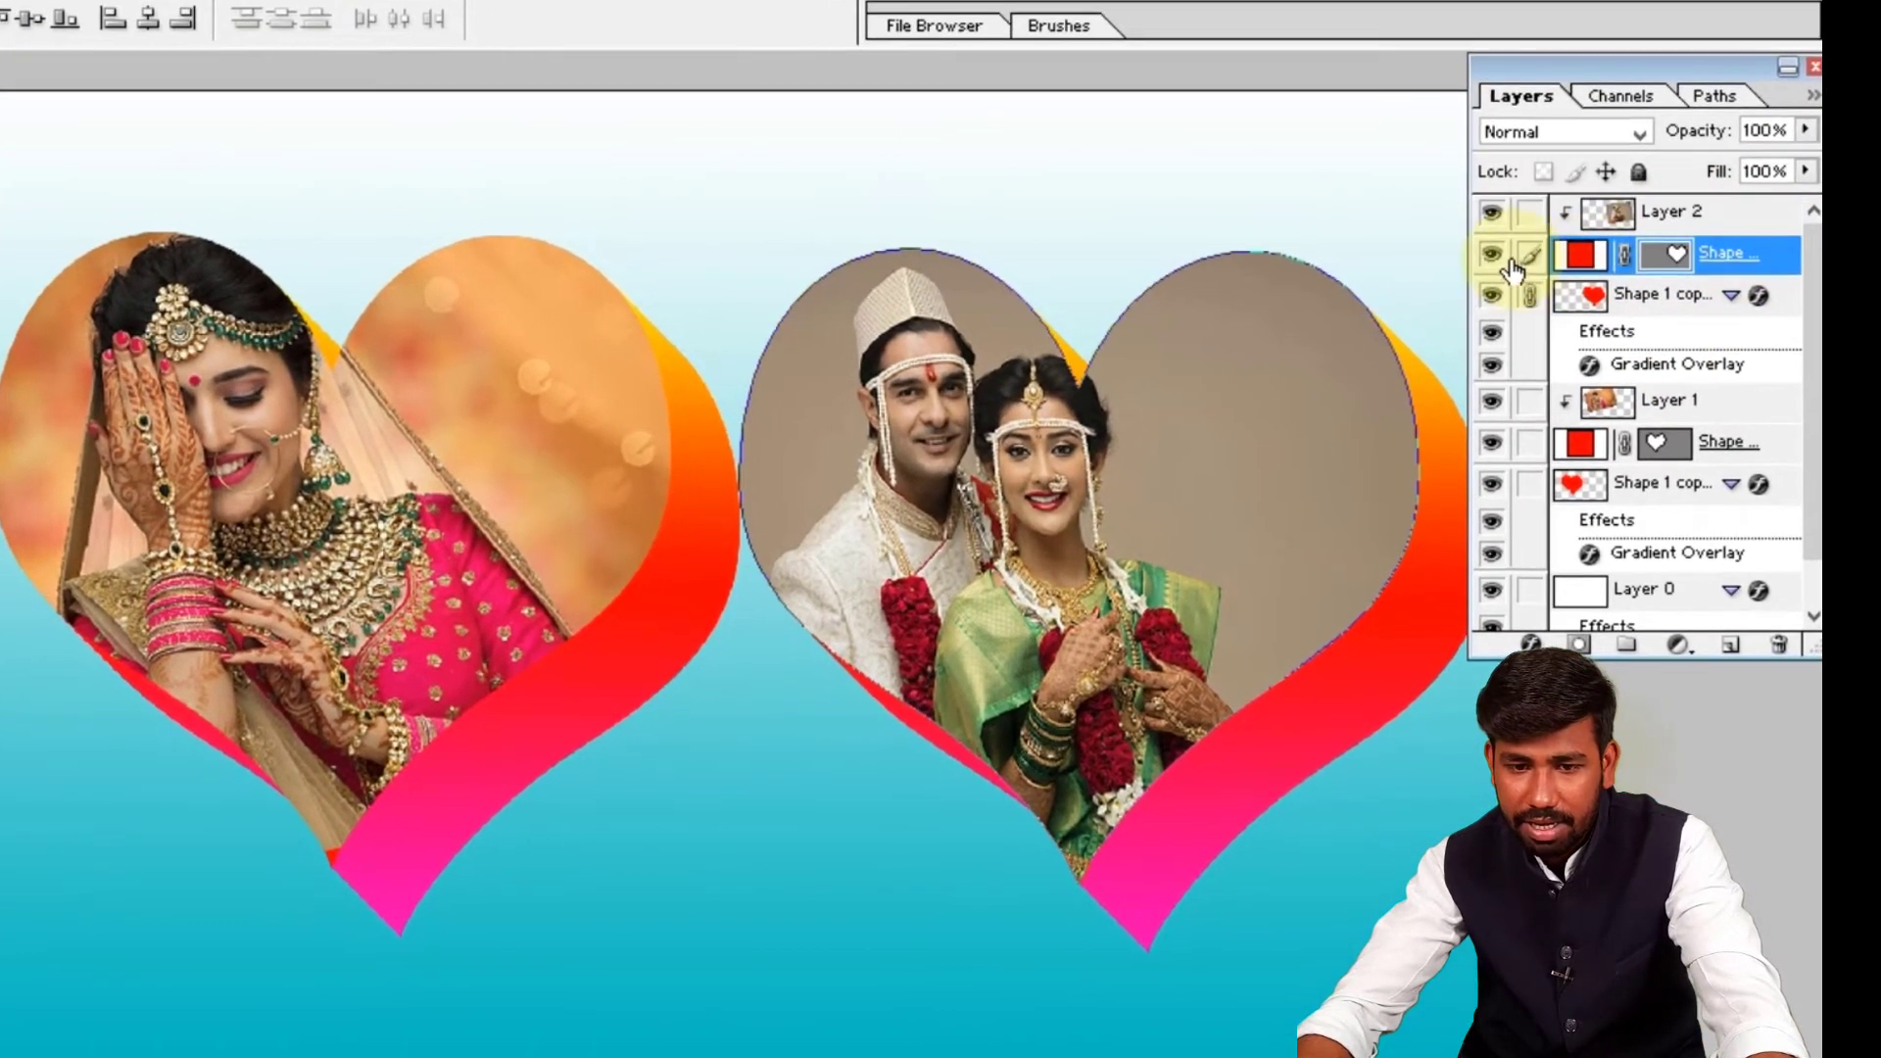
{"action": "left_click", "coordinate": [1493, 257]}
{"action": "left_click", "coordinate": [1494, 256]}
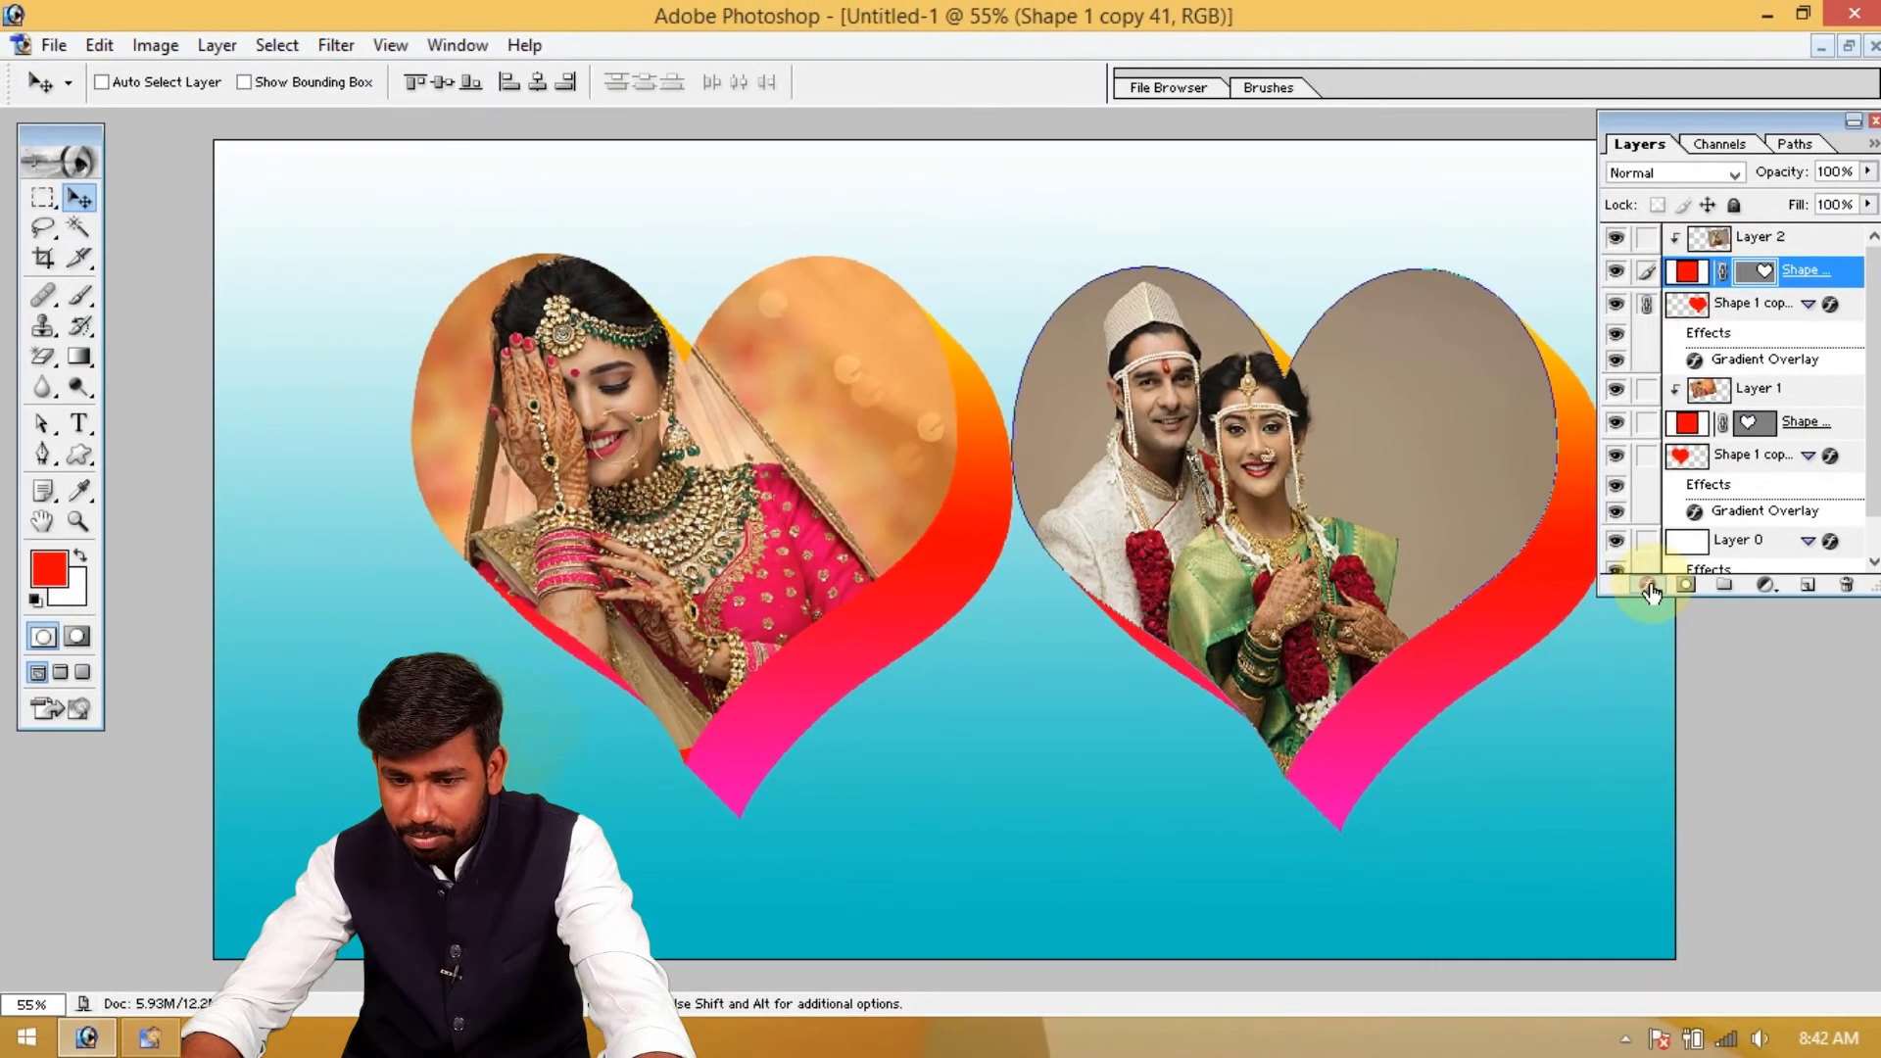
{"action": "left_click", "coordinate": [1651, 588]}
{"action": "left_click", "coordinate": [1698, 927]}
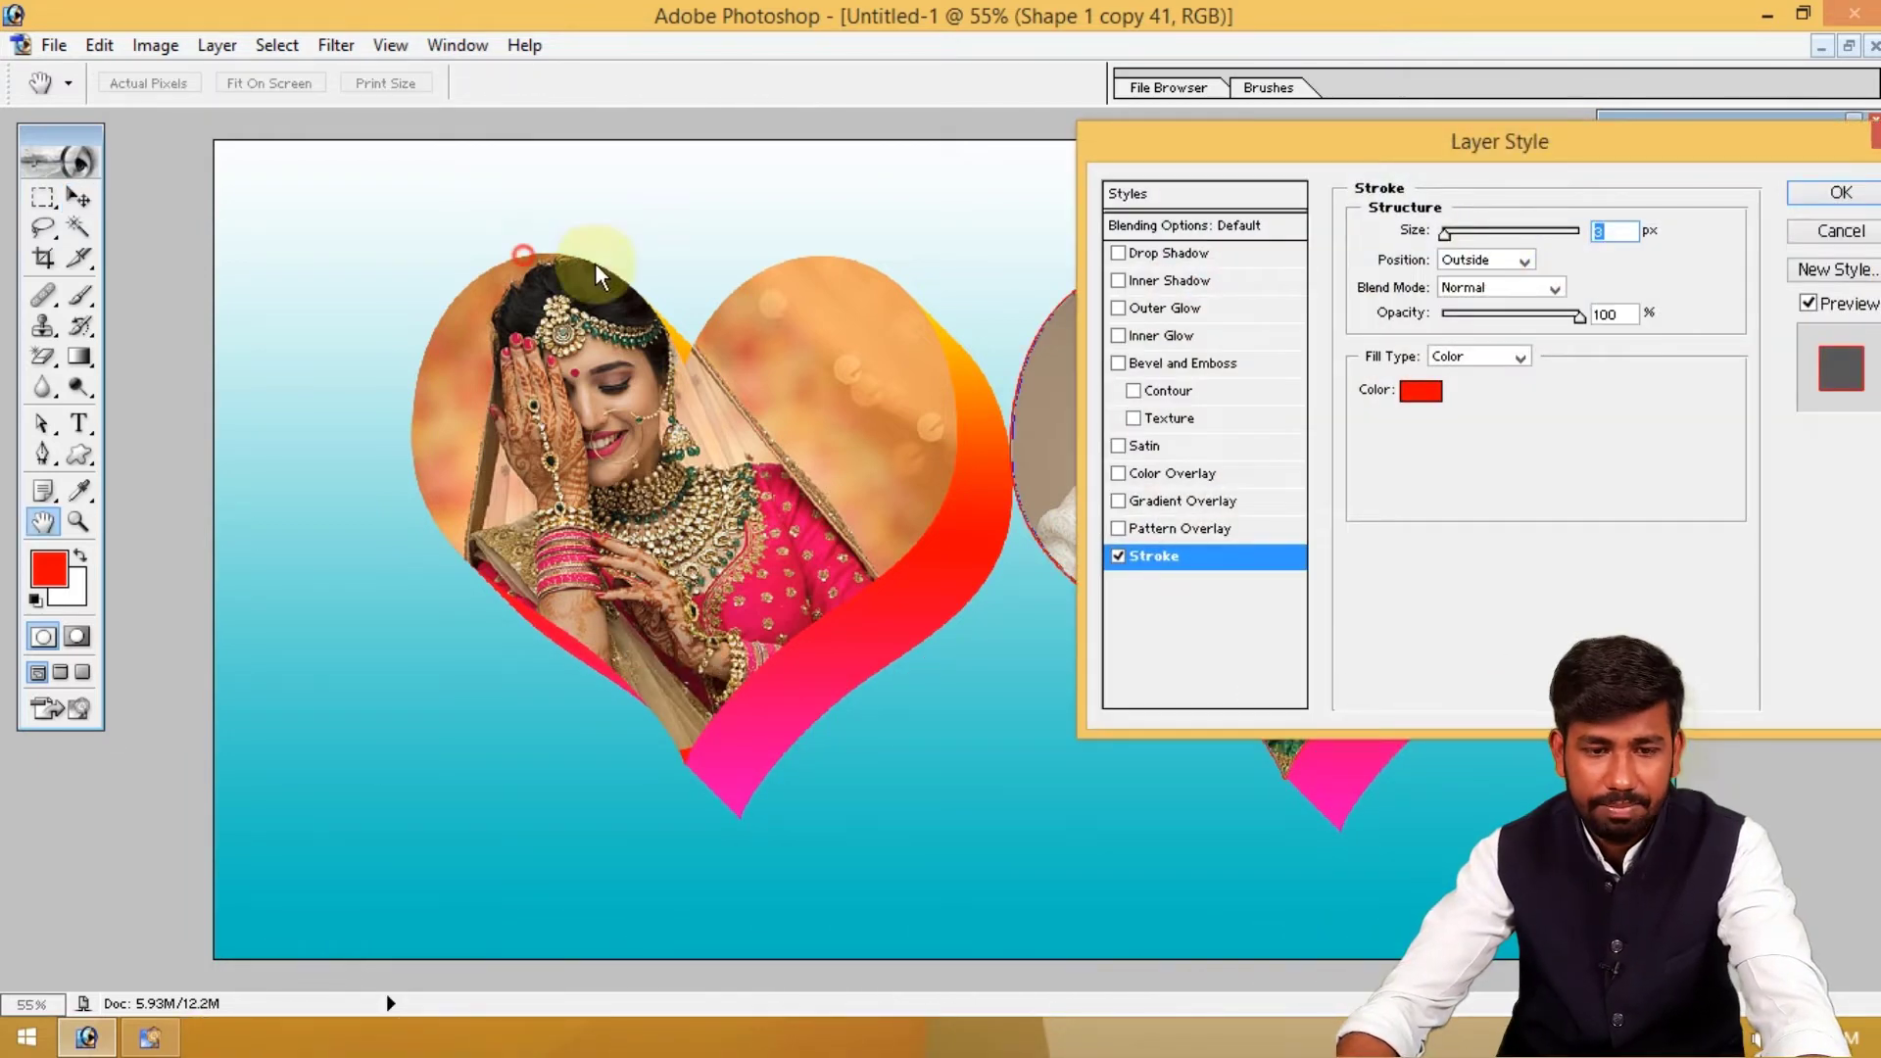
{"action": "left_click_drag", "start_coordinate": [1499, 138], "coordinate": [688, 272]}
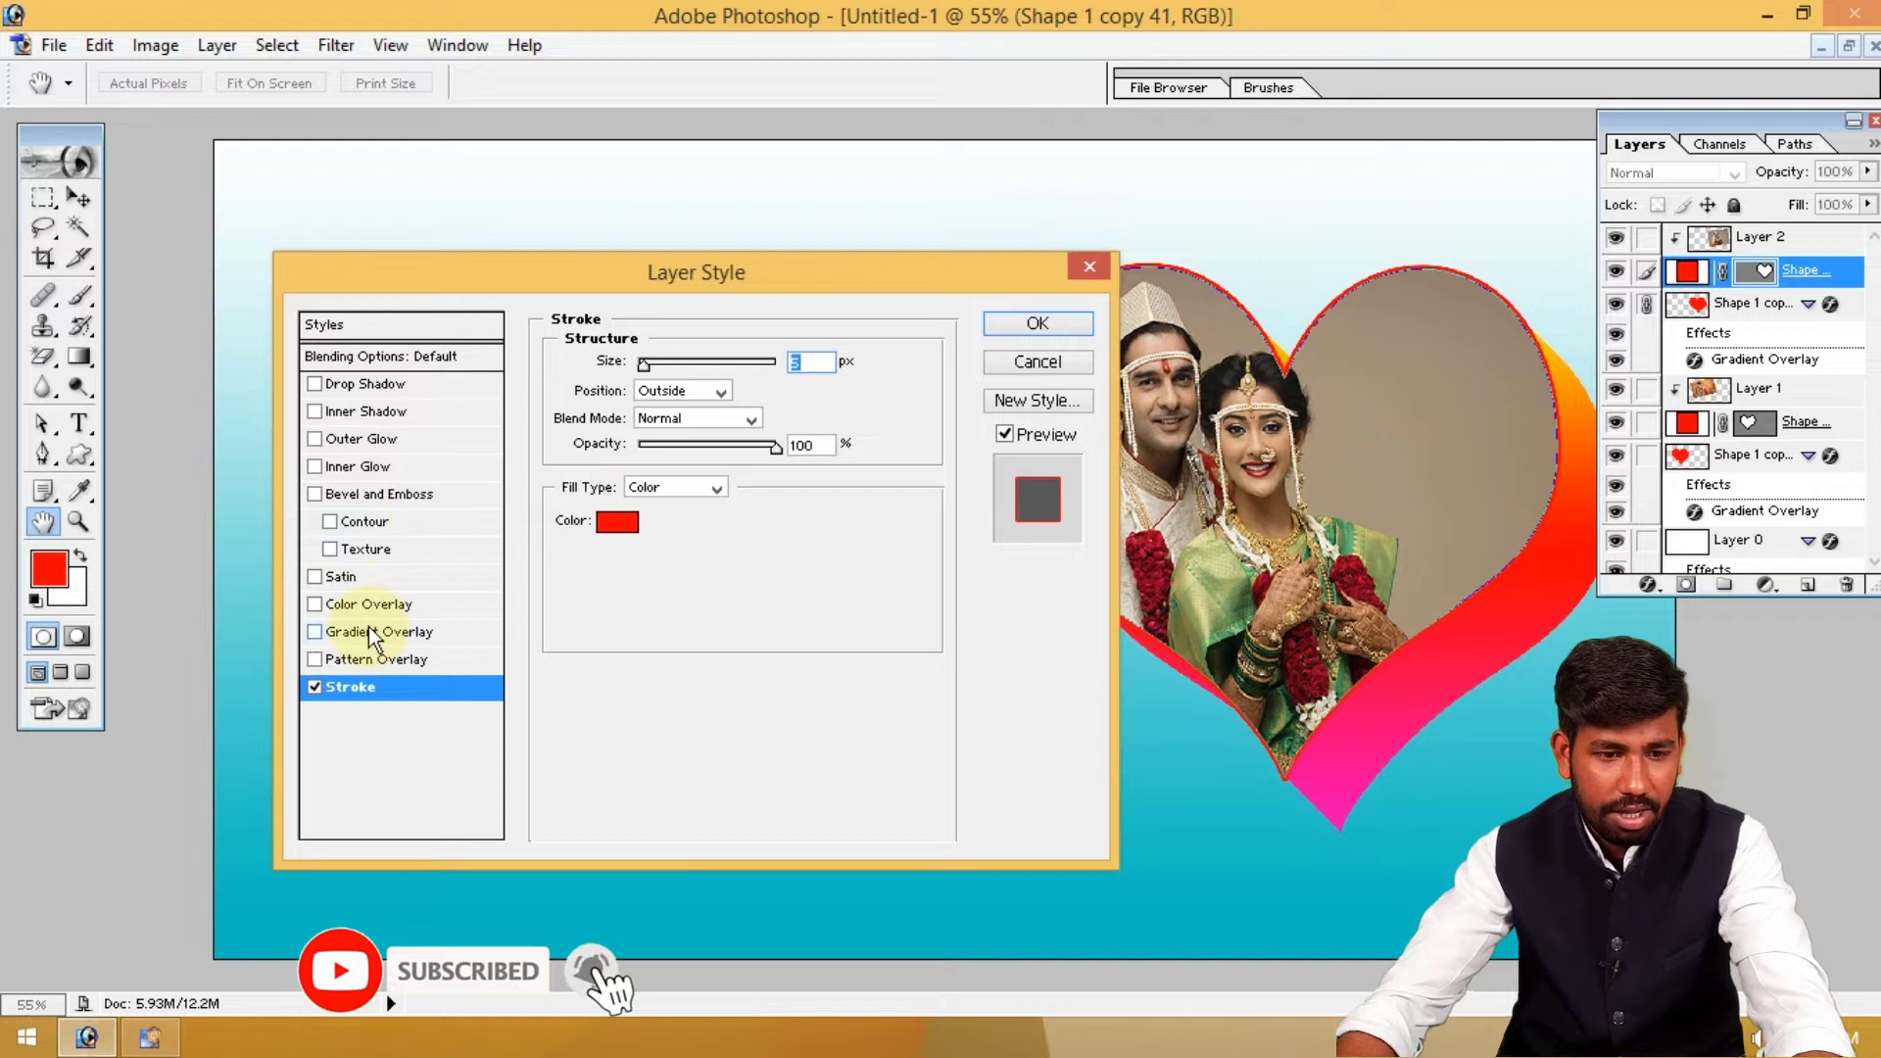
Enable Inner Glow on the second front heart with Normal blend mode and magenta FF00F0 as its colour
{"action": "left_click", "coordinate": [375, 464]}
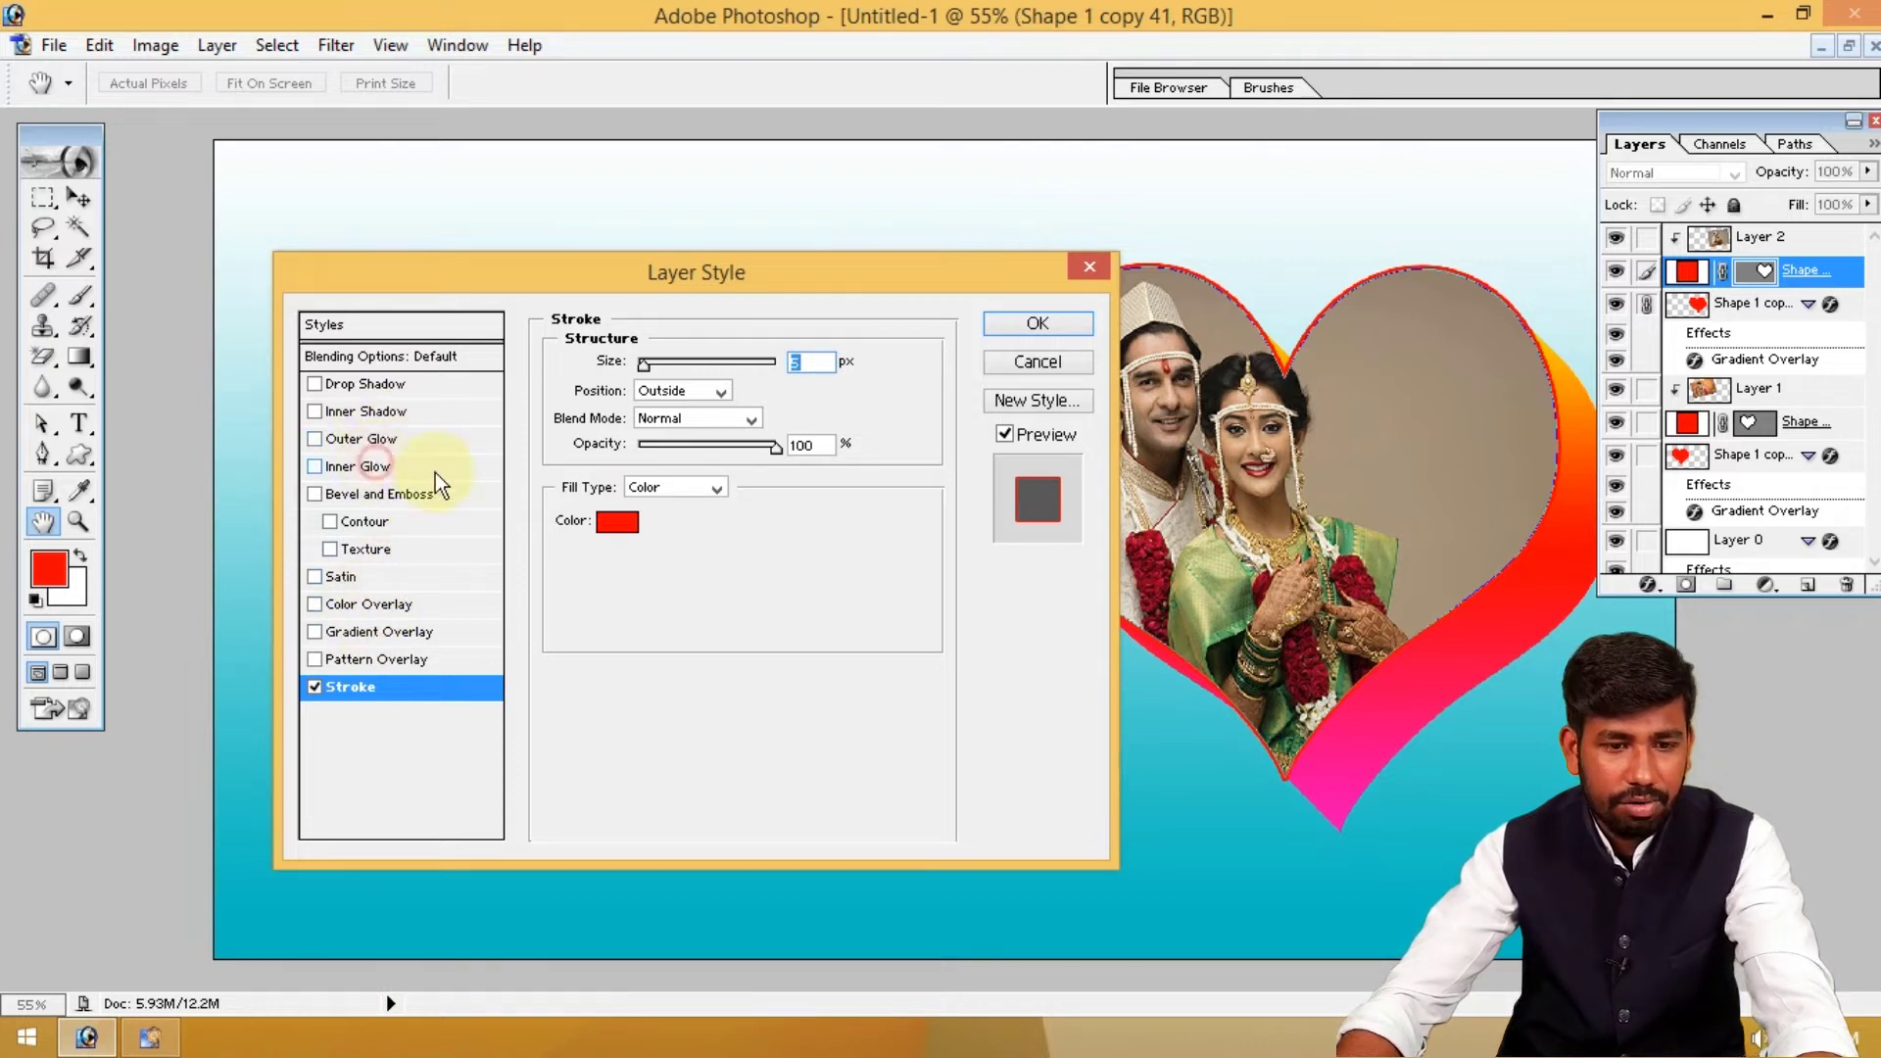
{"action": "left_click", "coordinate": [714, 362]}
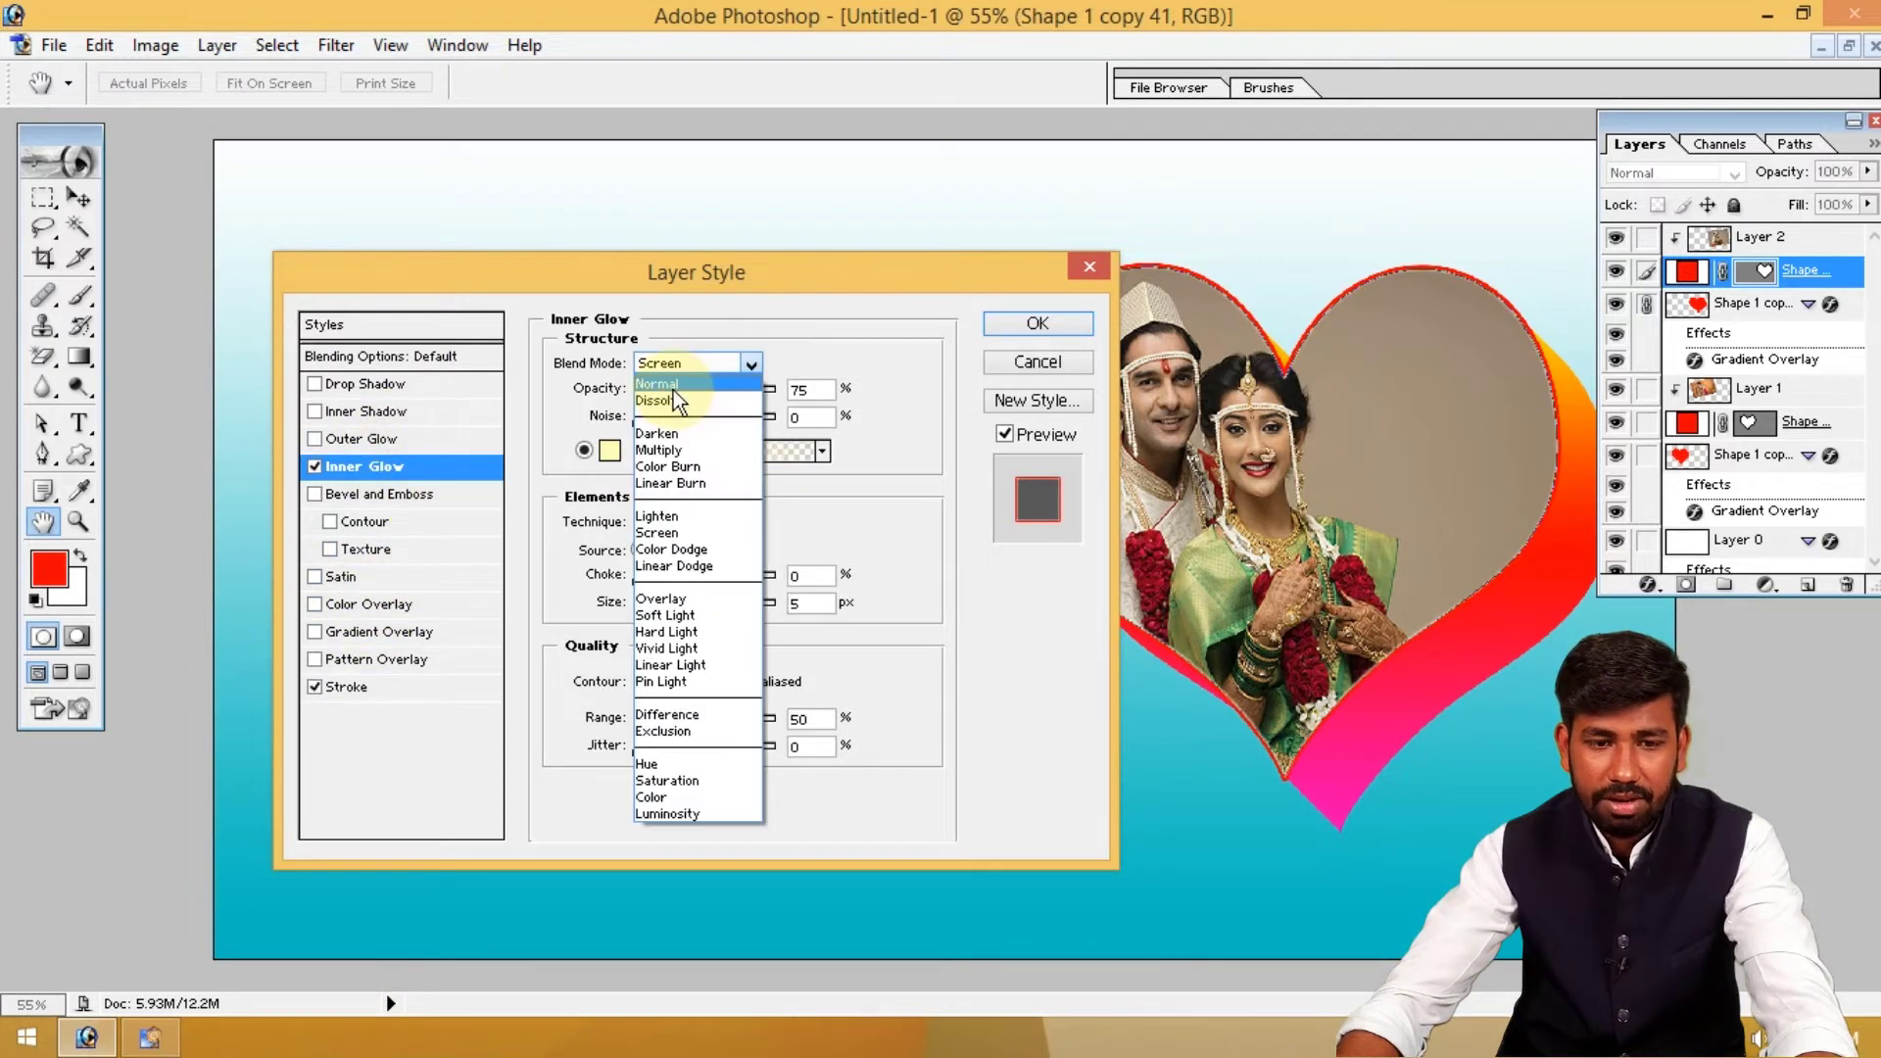
{"action": "left_click", "coordinate": [673, 386]}
{"action": "left_click", "coordinate": [607, 451]}
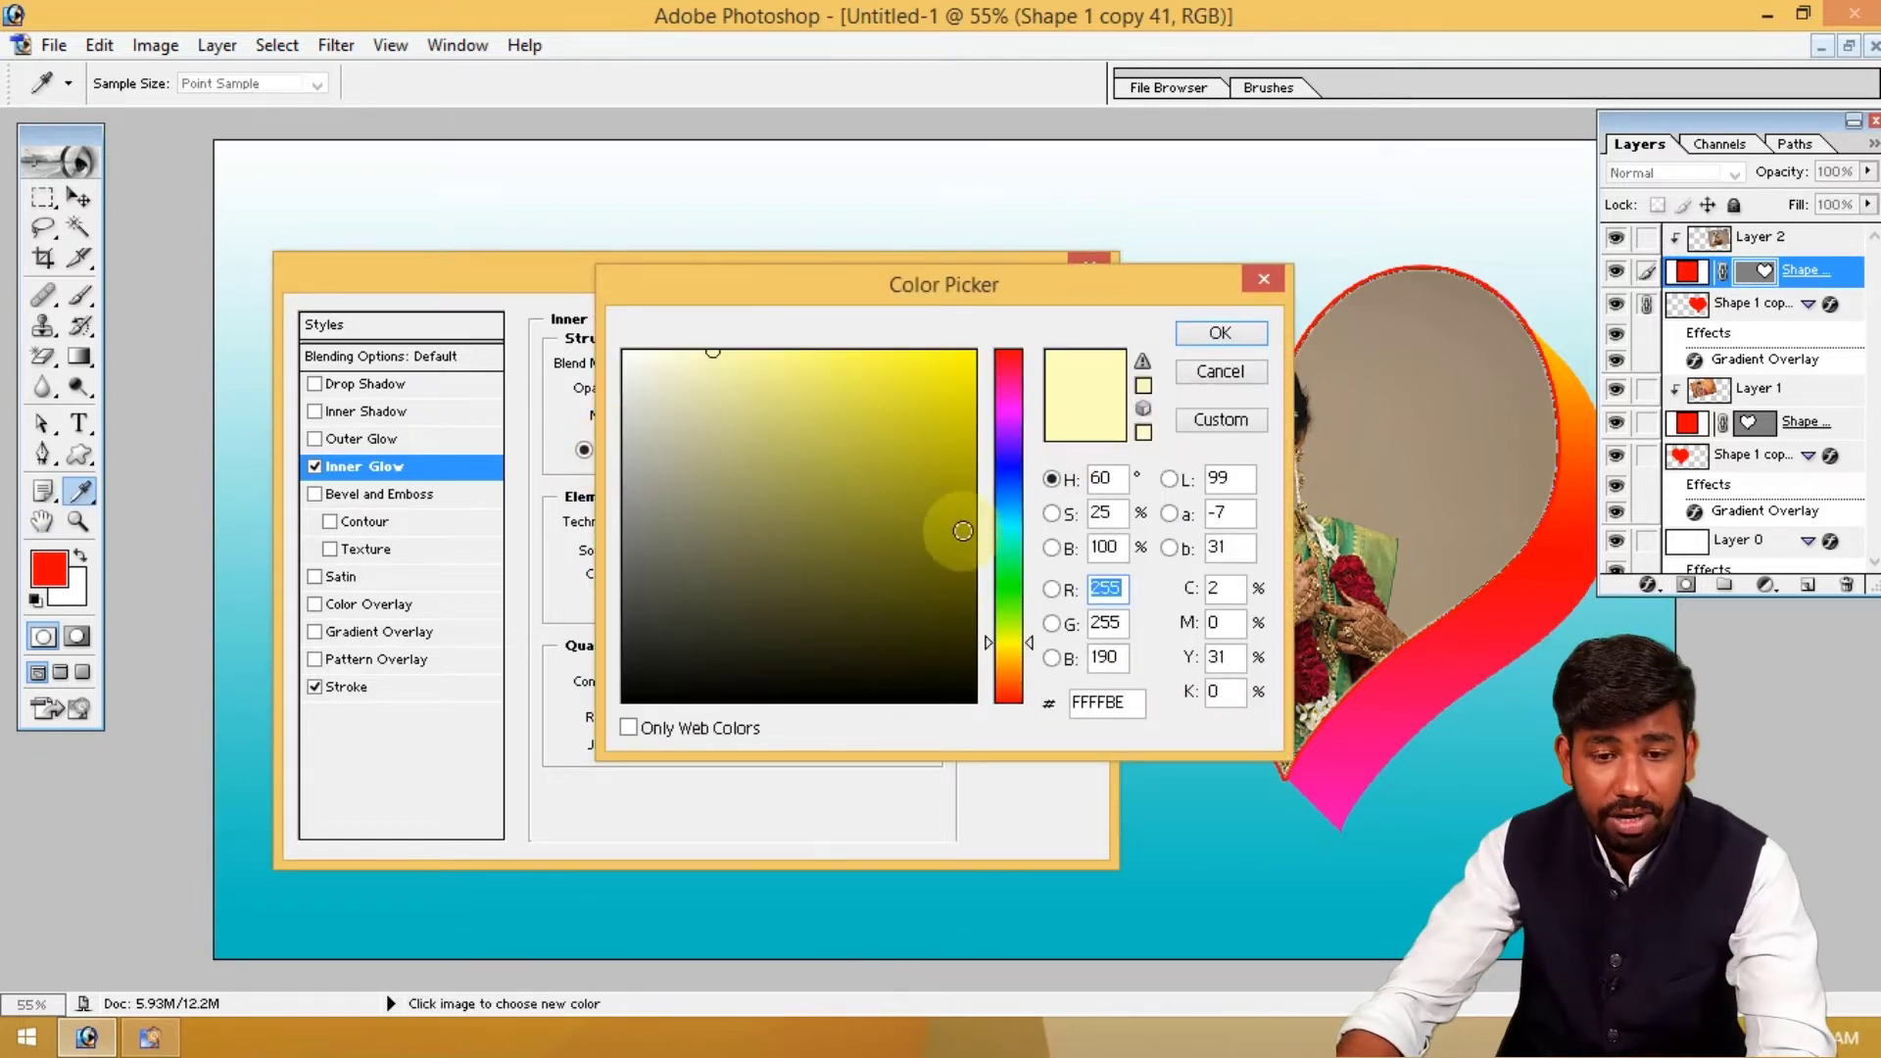
{"action": "left_click", "coordinate": [1008, 406]}
{"action": "left_click_drag", "start_coordinate": [877, 398], "coordinate": [1122, 345]}
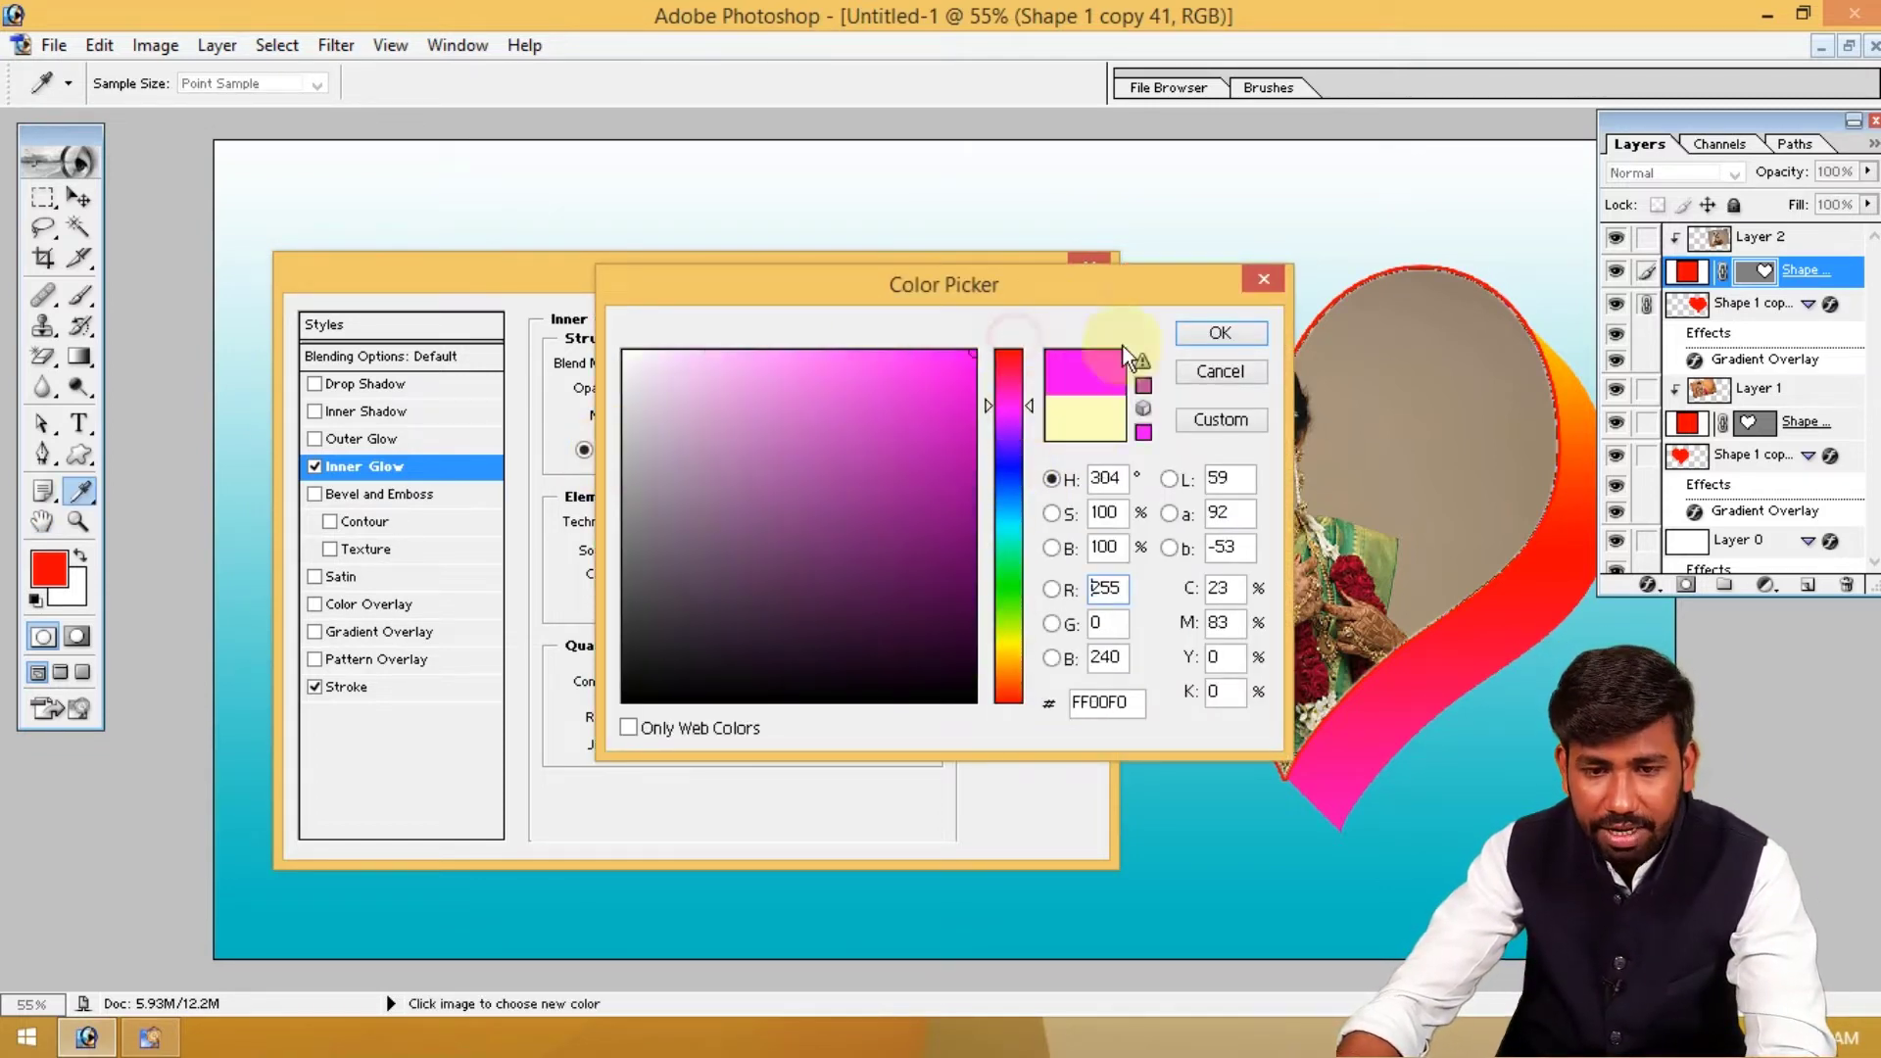
{"action": "left_click", "coordinate": [1211, 325]}
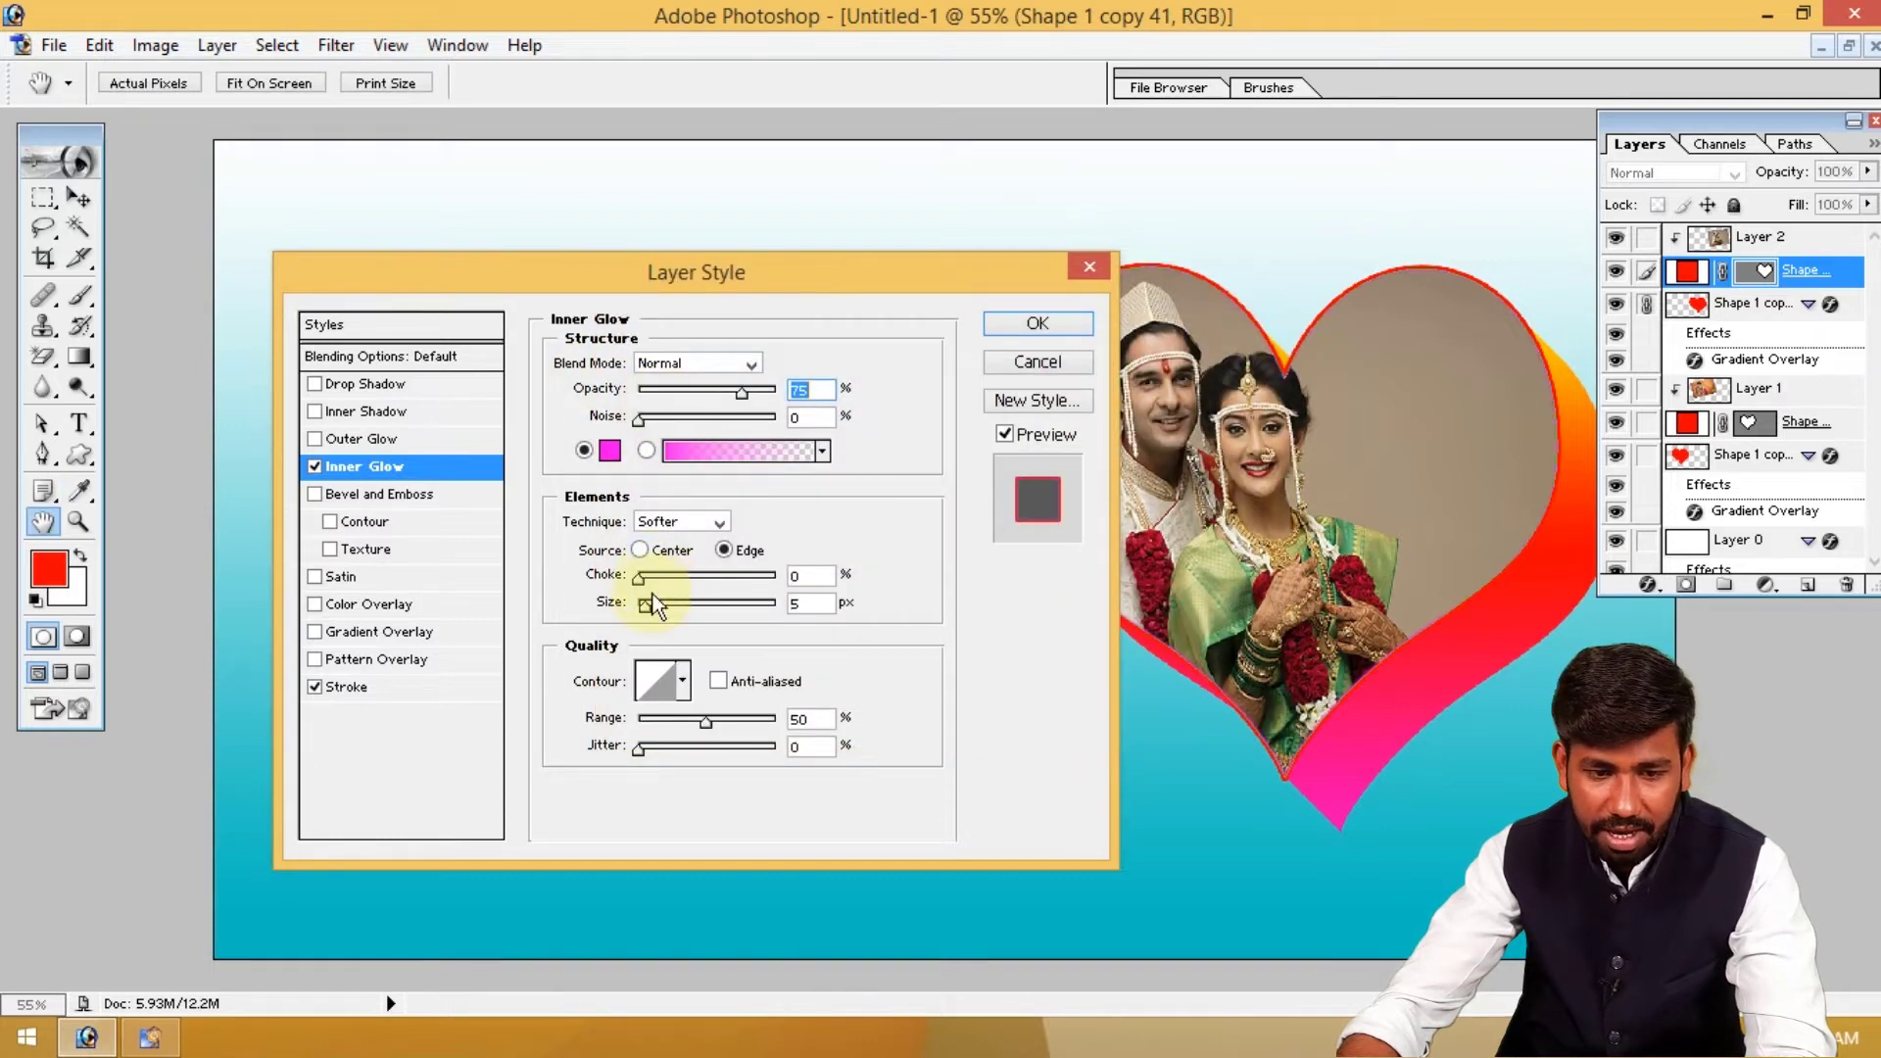
Set the second heart's Inner Glow to 100% opacity and 46 px size, and apply the layer style
{"action": "left_click_drag", "start_coordinate": [649, 603], "coordinate": [696, 599]}
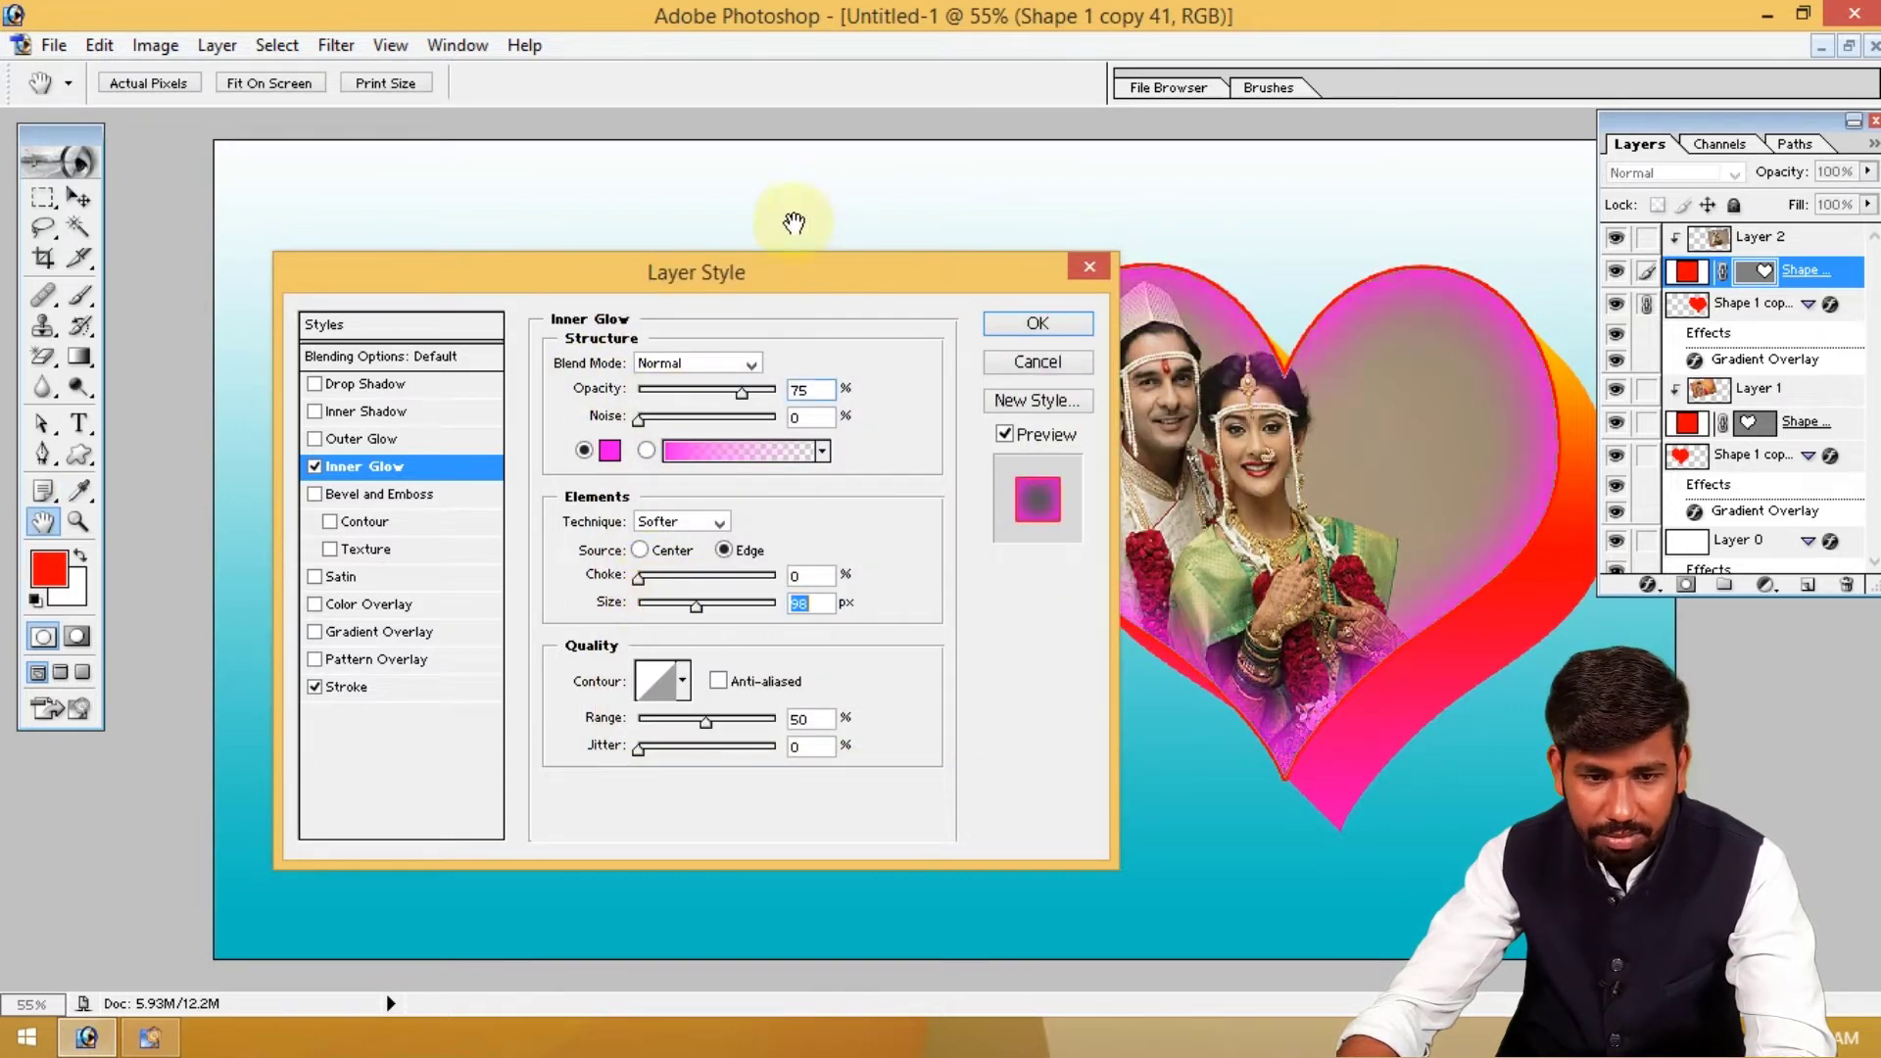
{"action": "left_click_drag", "start_coordinate": [637, 257], "coordinate": [510, 232]}
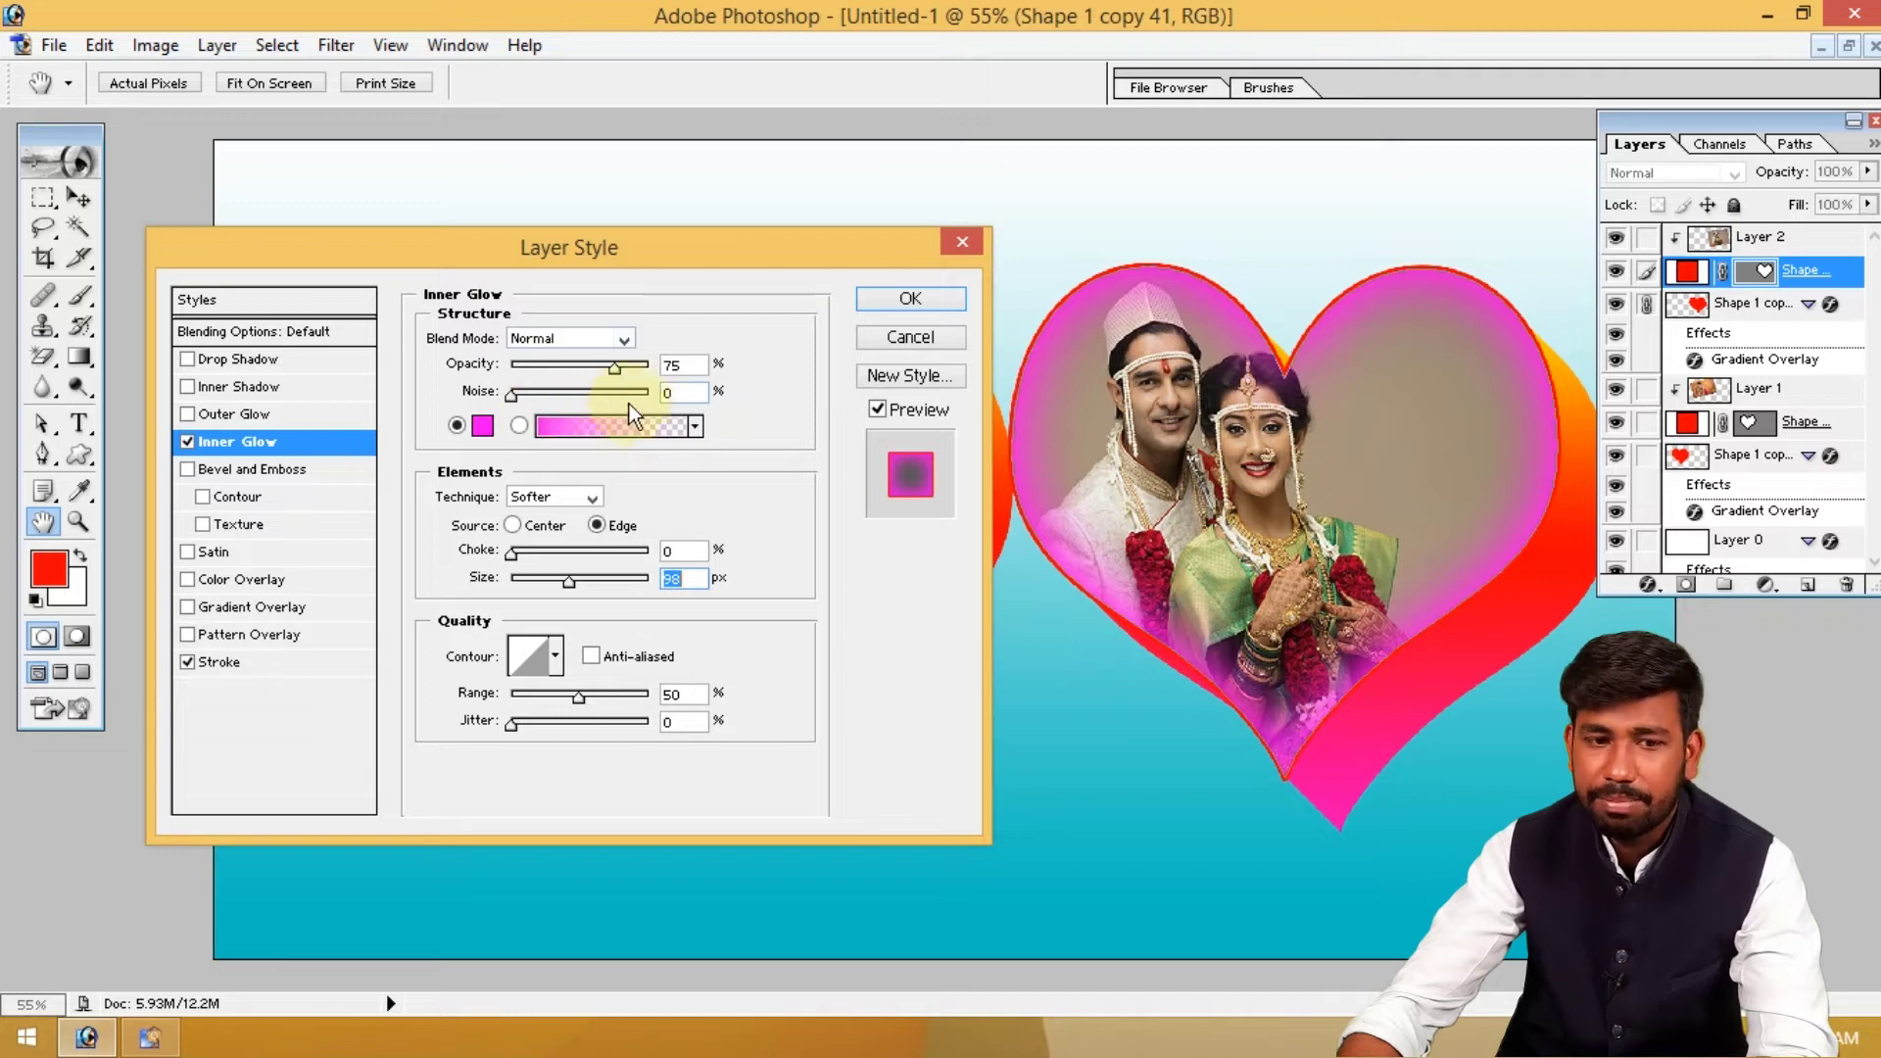
{"action": "left_click_drag", "start_coordinate": [615, 368], "coordinate": [664, 380]}
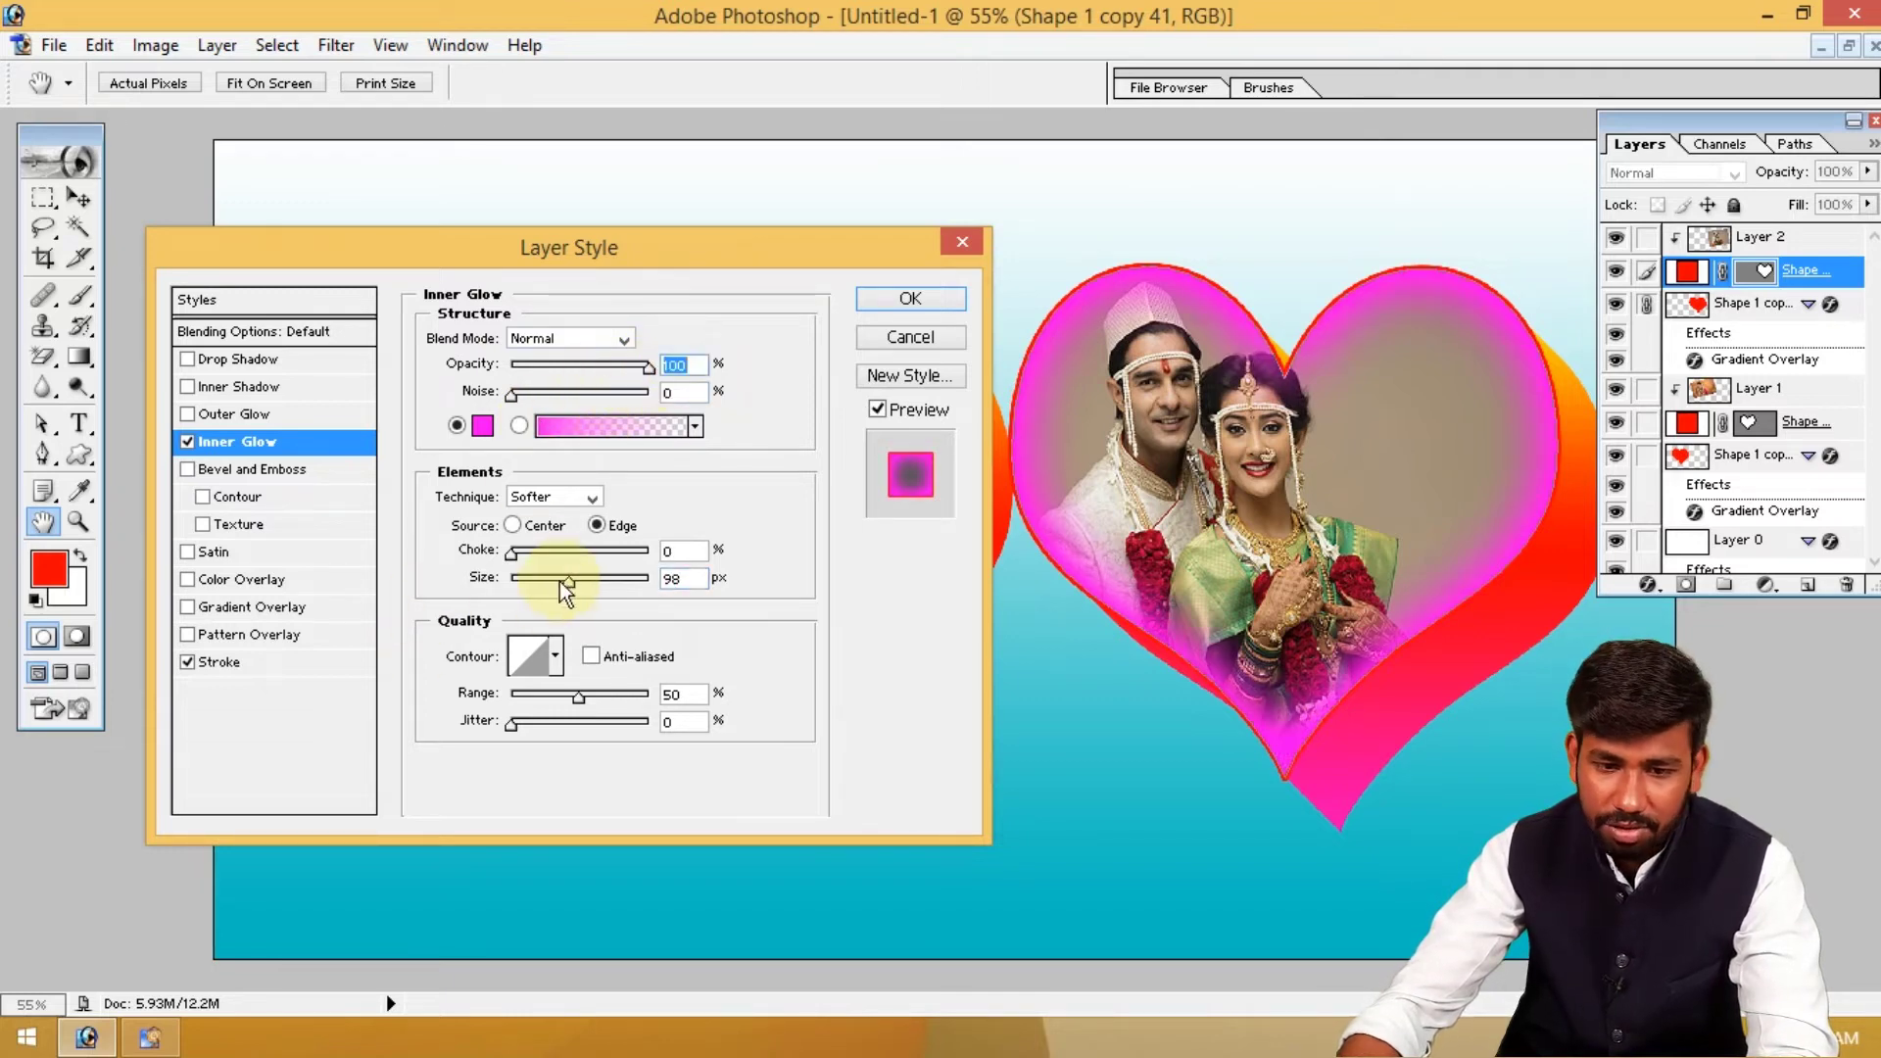
{"action": "left_click_drag", "start_coordinate": [568, 581], "coordinate": [543, 580]}
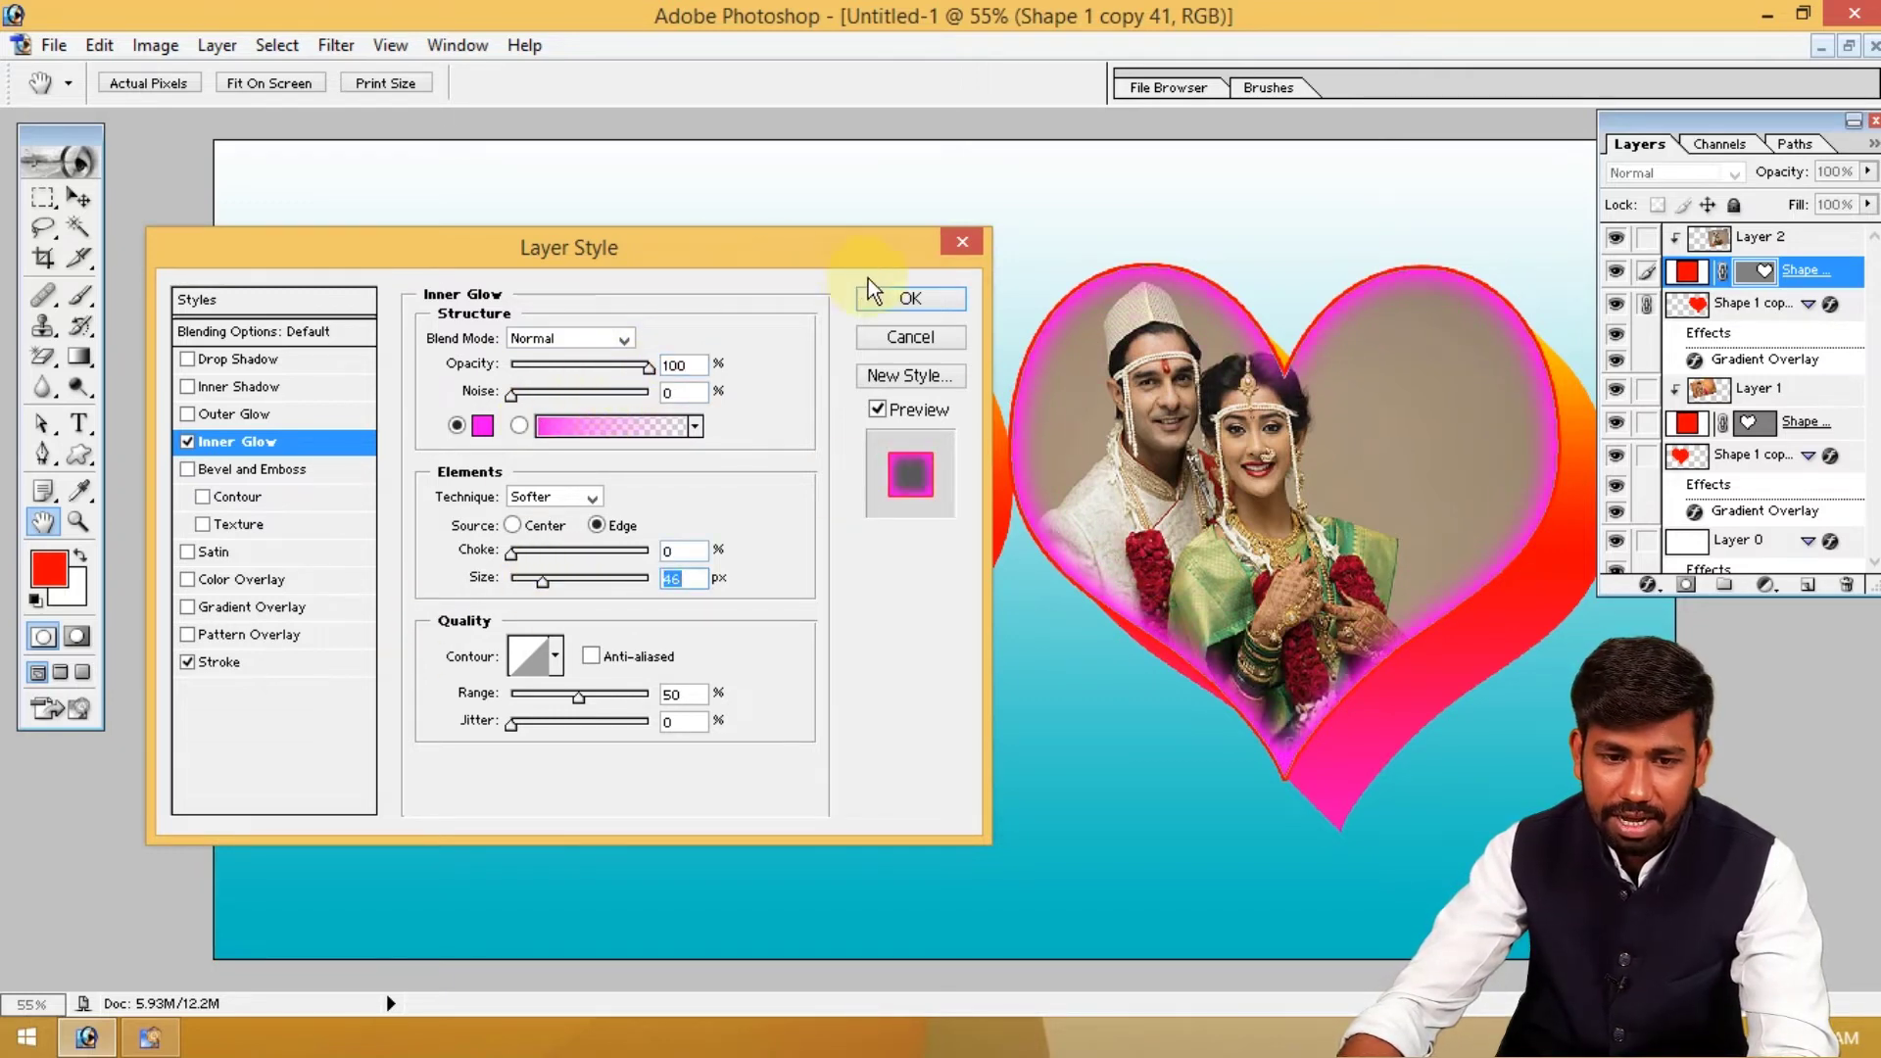
{"action": "left_click", "coordinate": [886, 294]}
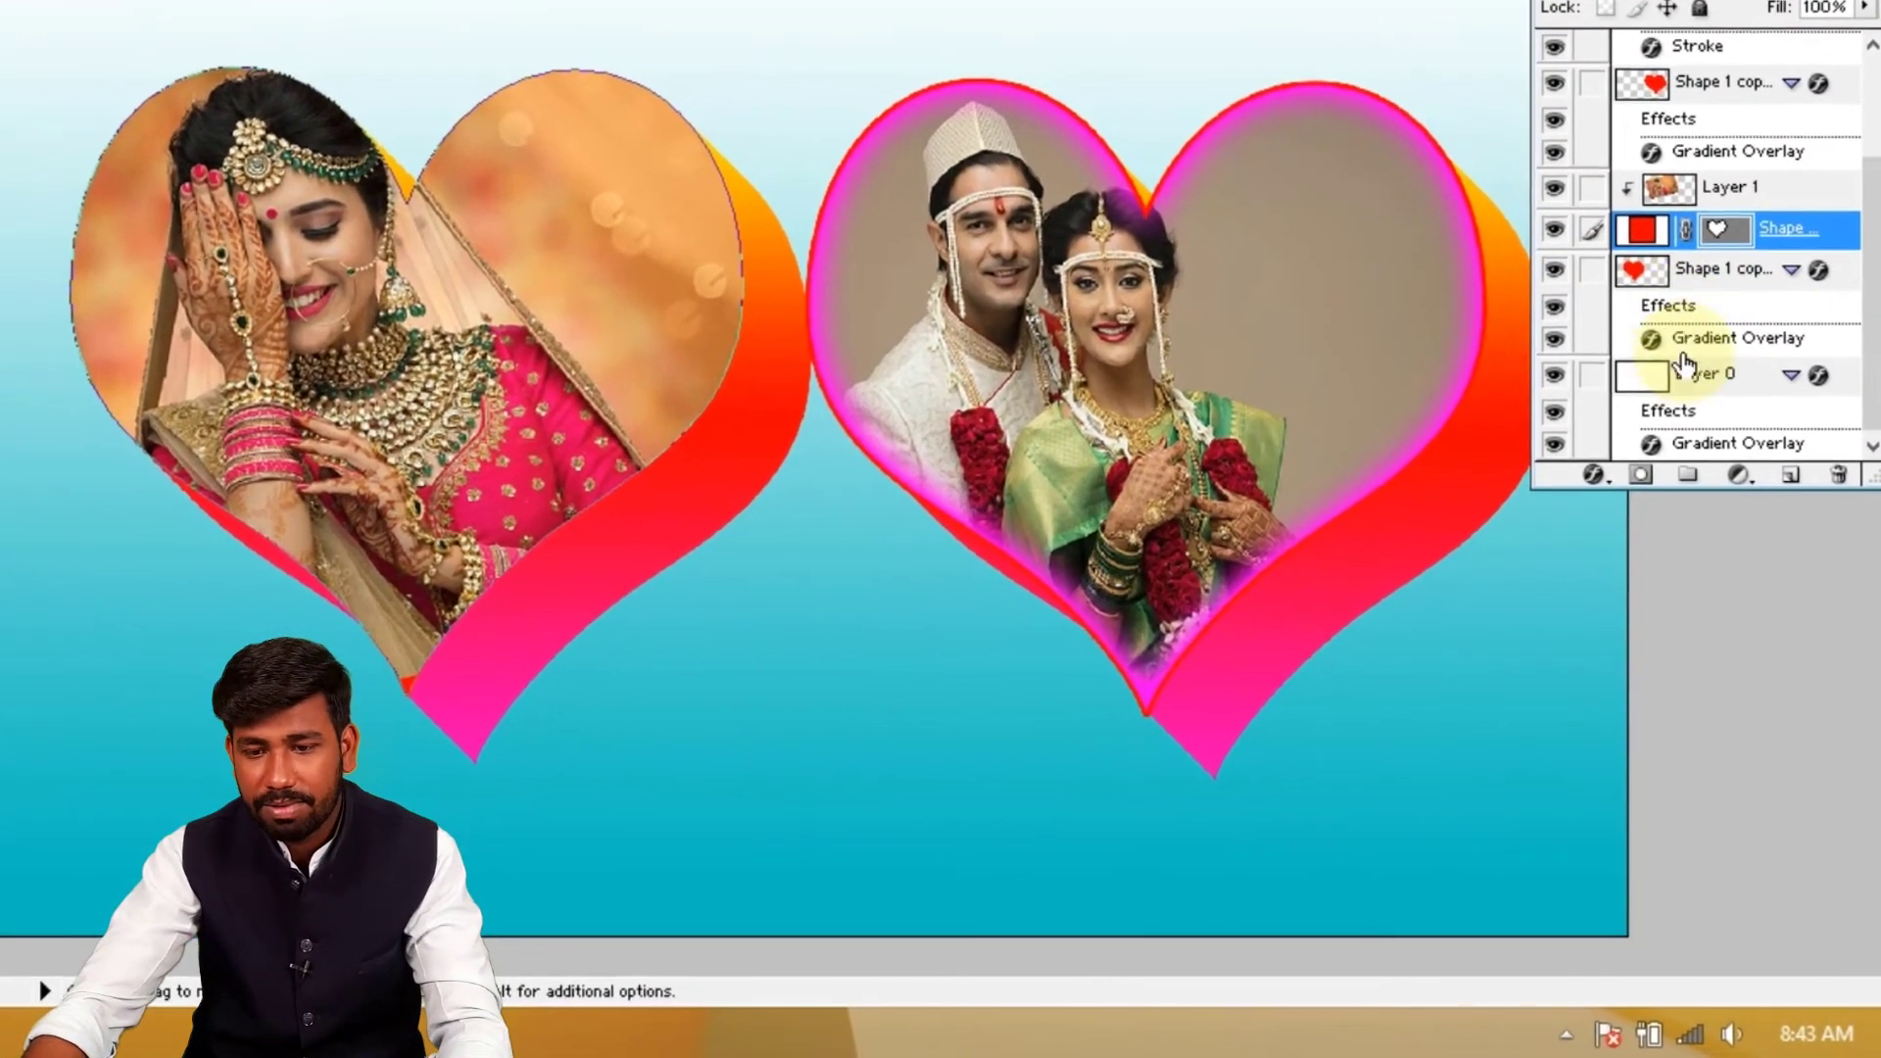
Add a green 24FF00 outside Stroke to the first front heart's shape layer and thicken it slightly
{"action": "left_click", "coordinate": [1592, 475]}
{"action": "left_click", "coordinate": [1673, 894]}
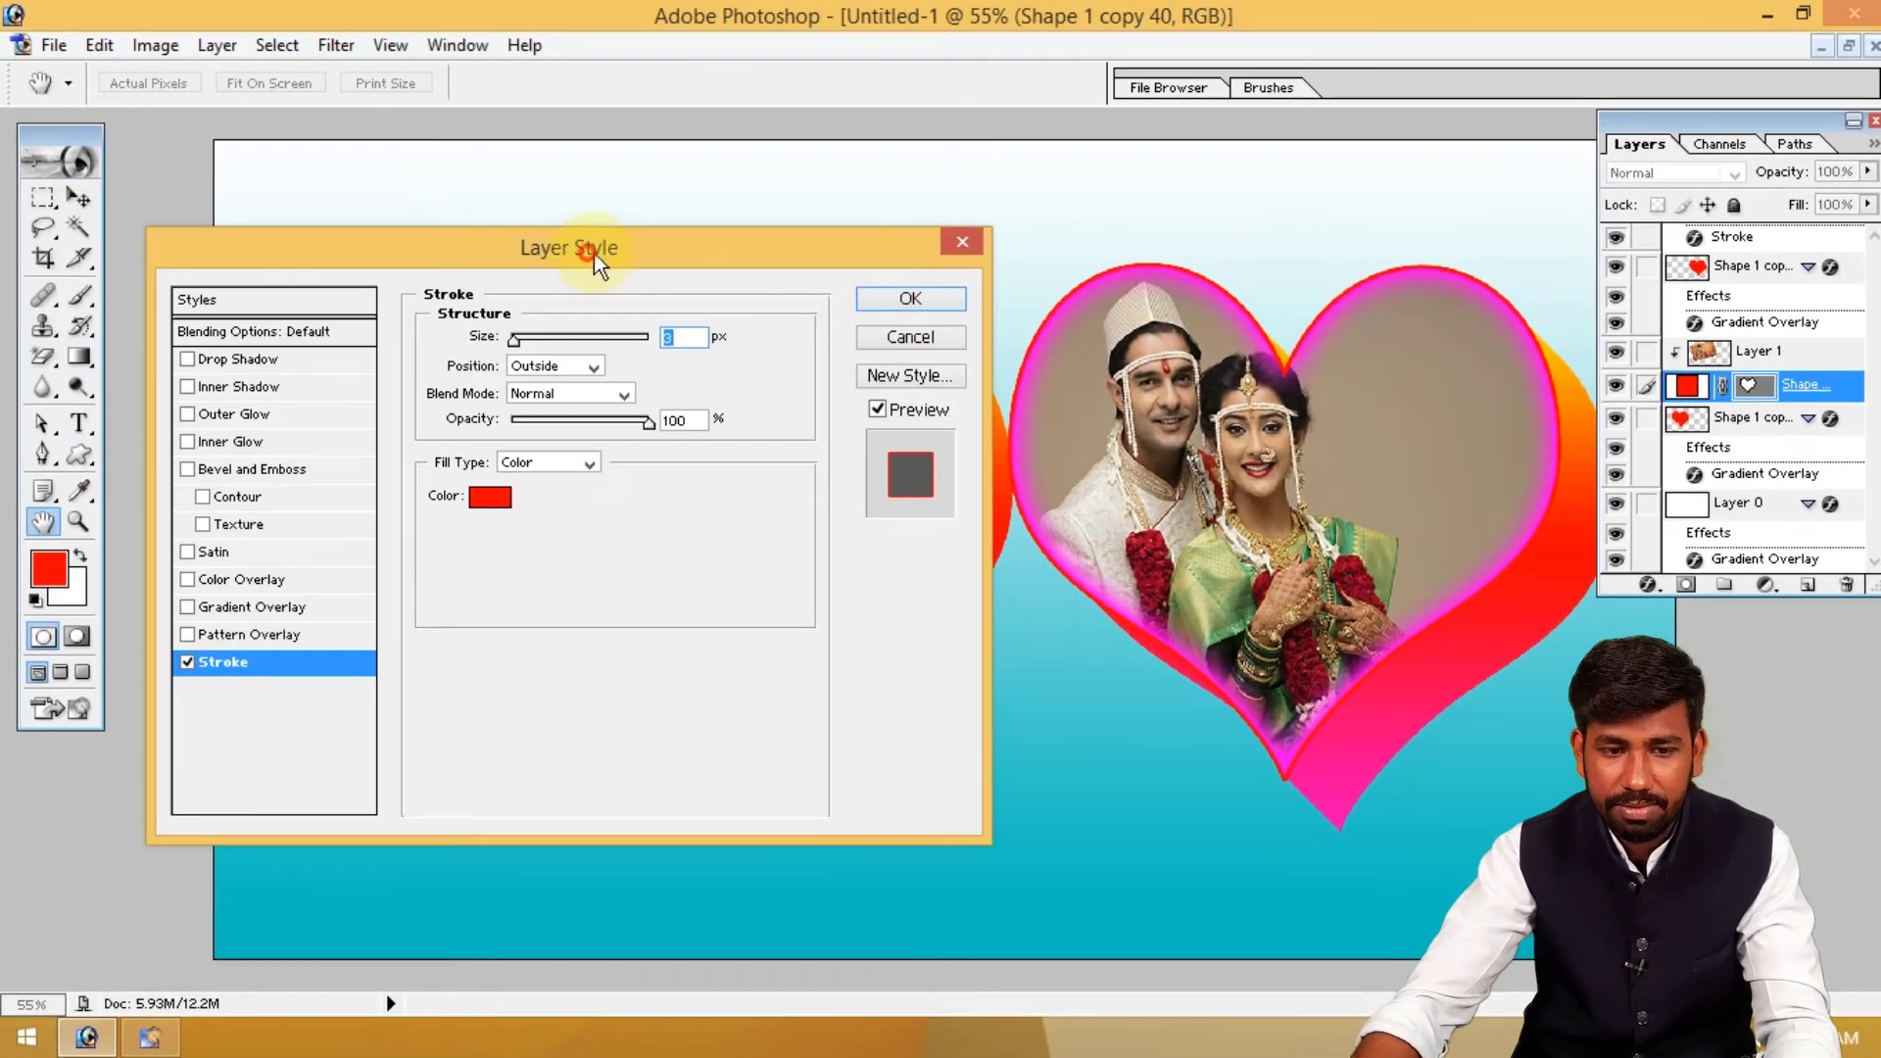
{"action": "left_click_drag", "start_coordinate": [600, 264], "coordinate": [1106, 362]}
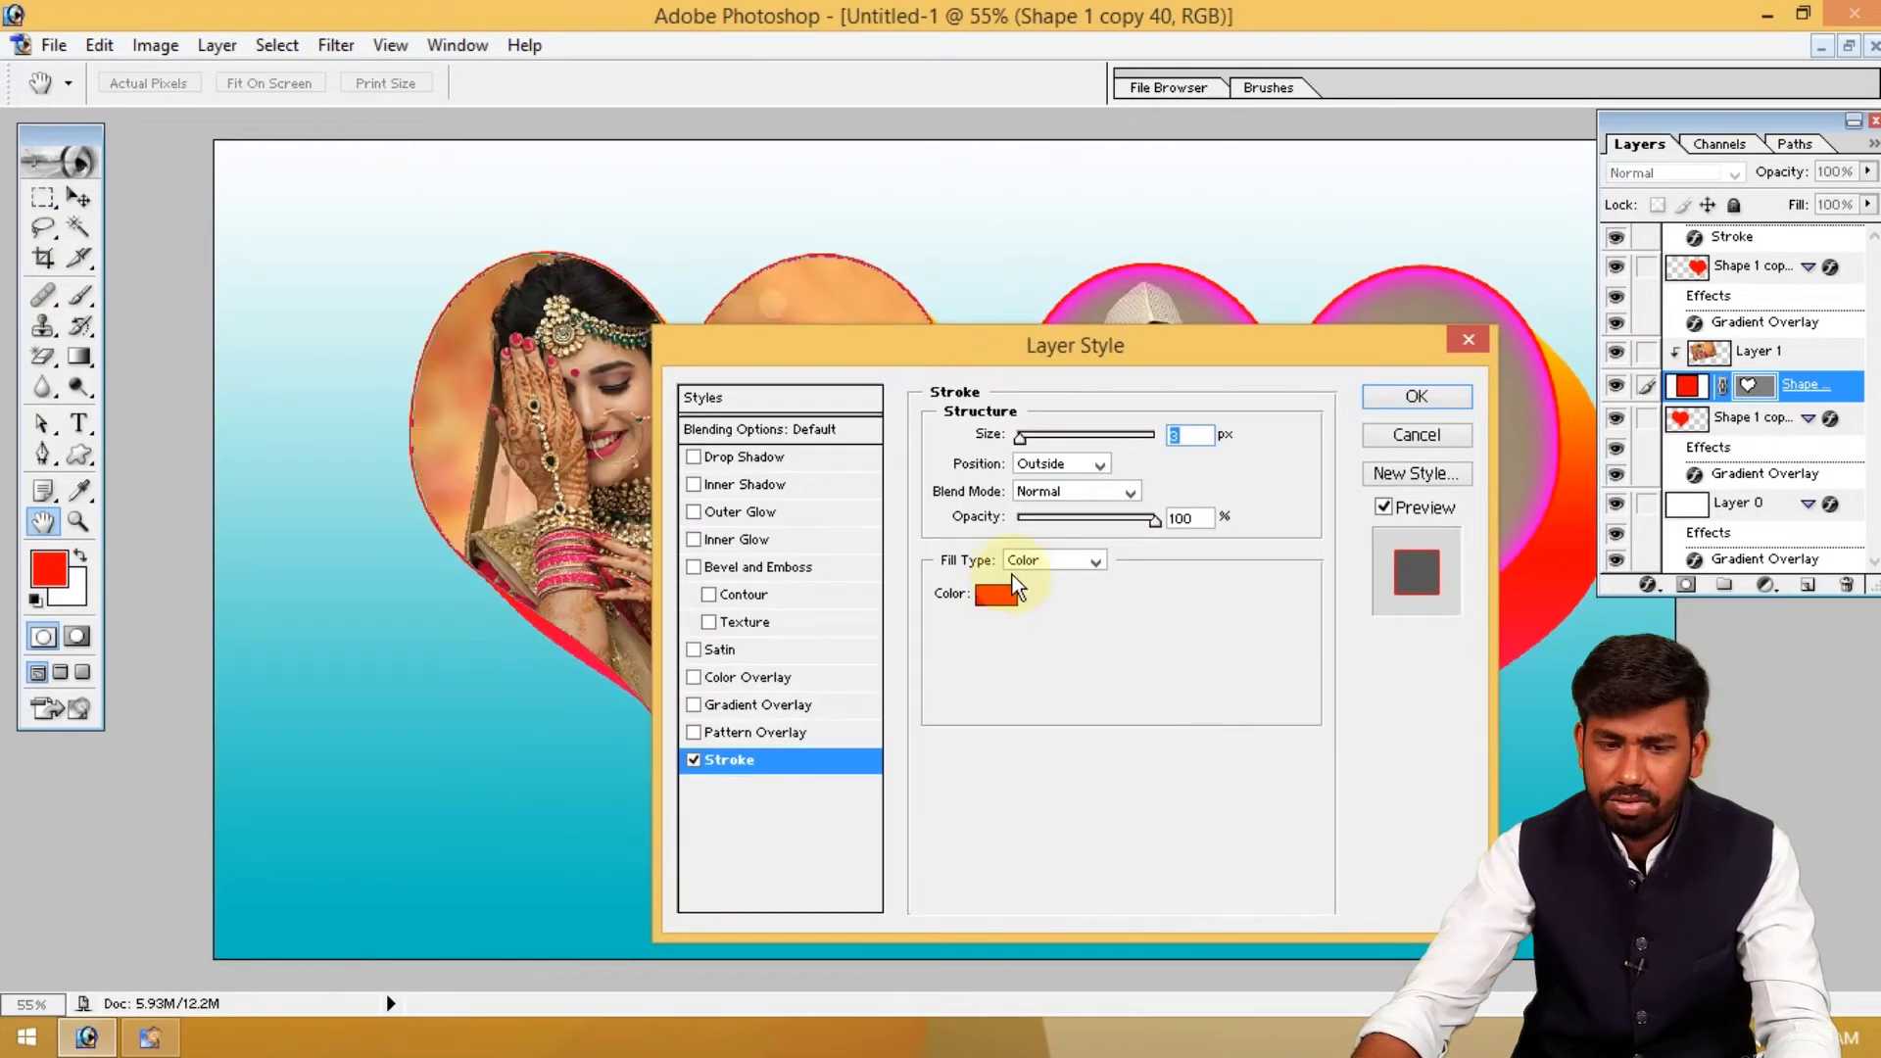
{"action": "left_click", "coordinate": [994, 594]}
{"action": "left_click", "coordinate": [1001, 607]}
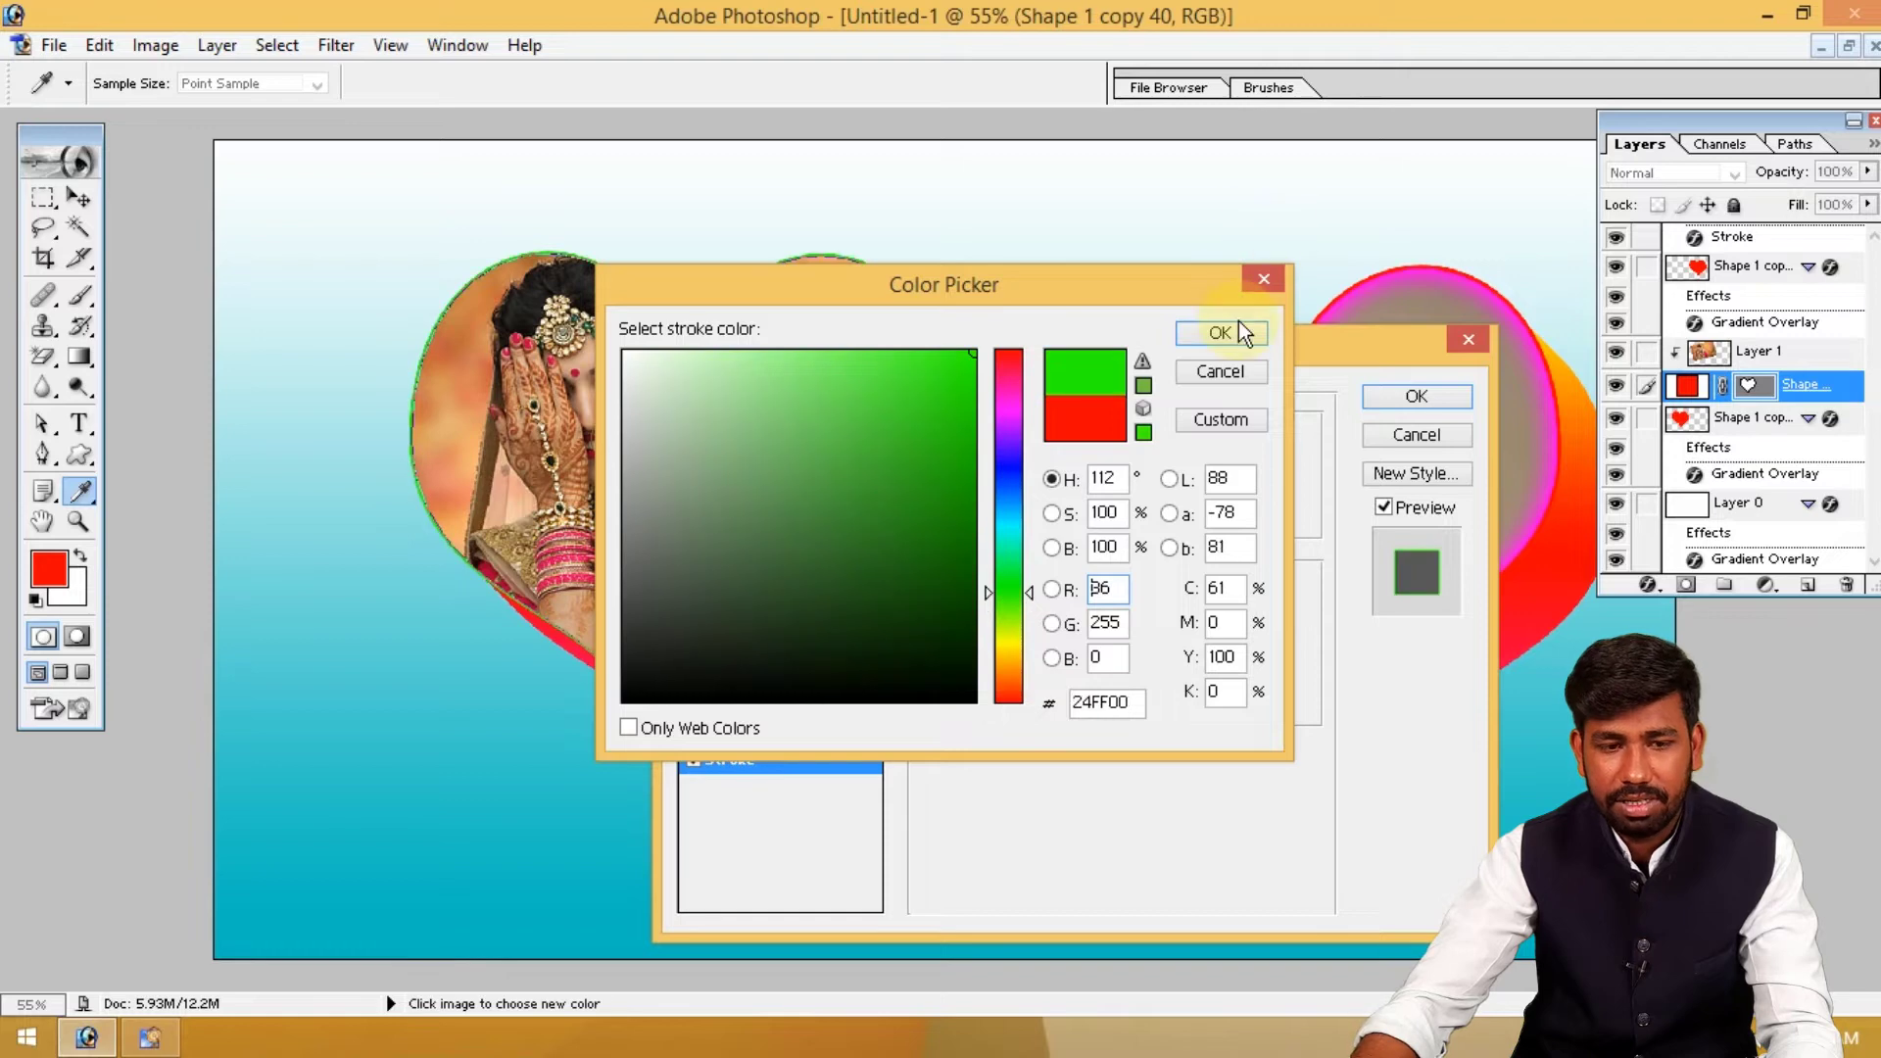
{"action": "left_click", "coordinate": [1235, 330]}
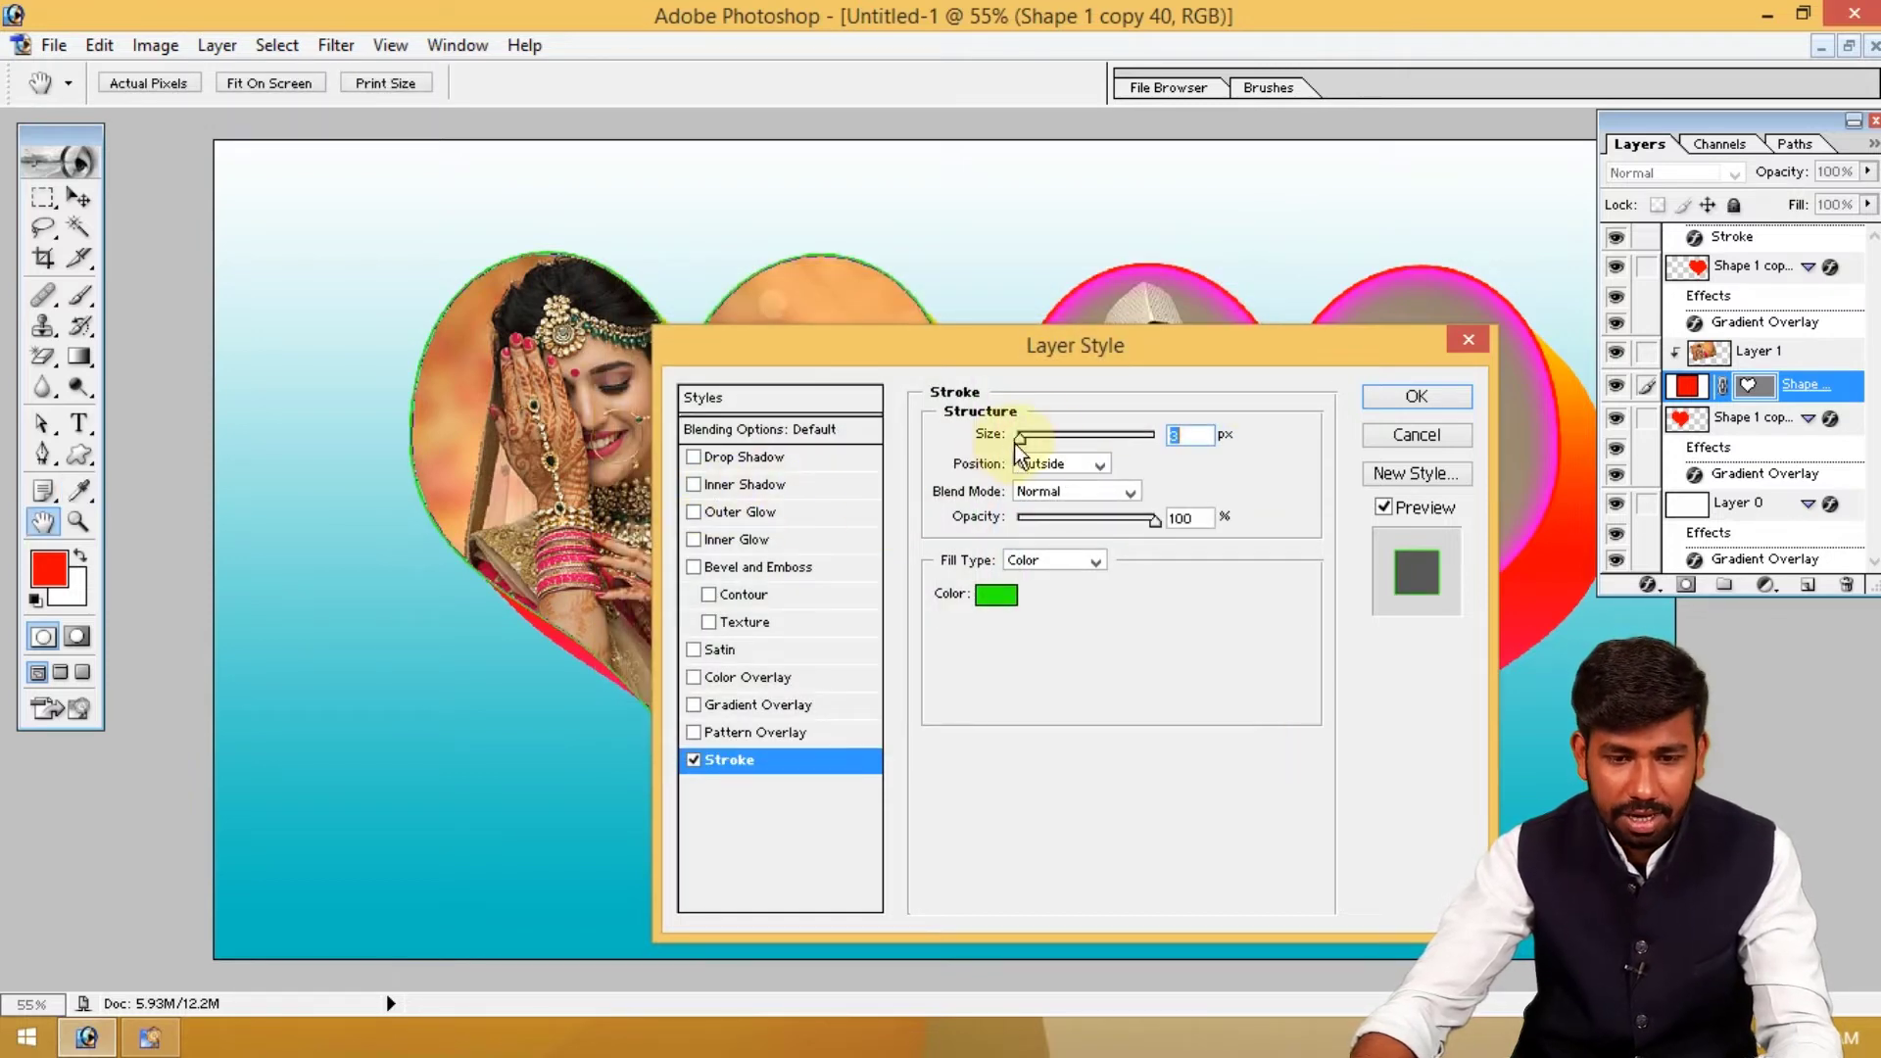
{"action": "left_click", "coordinate": [1026, 438]}
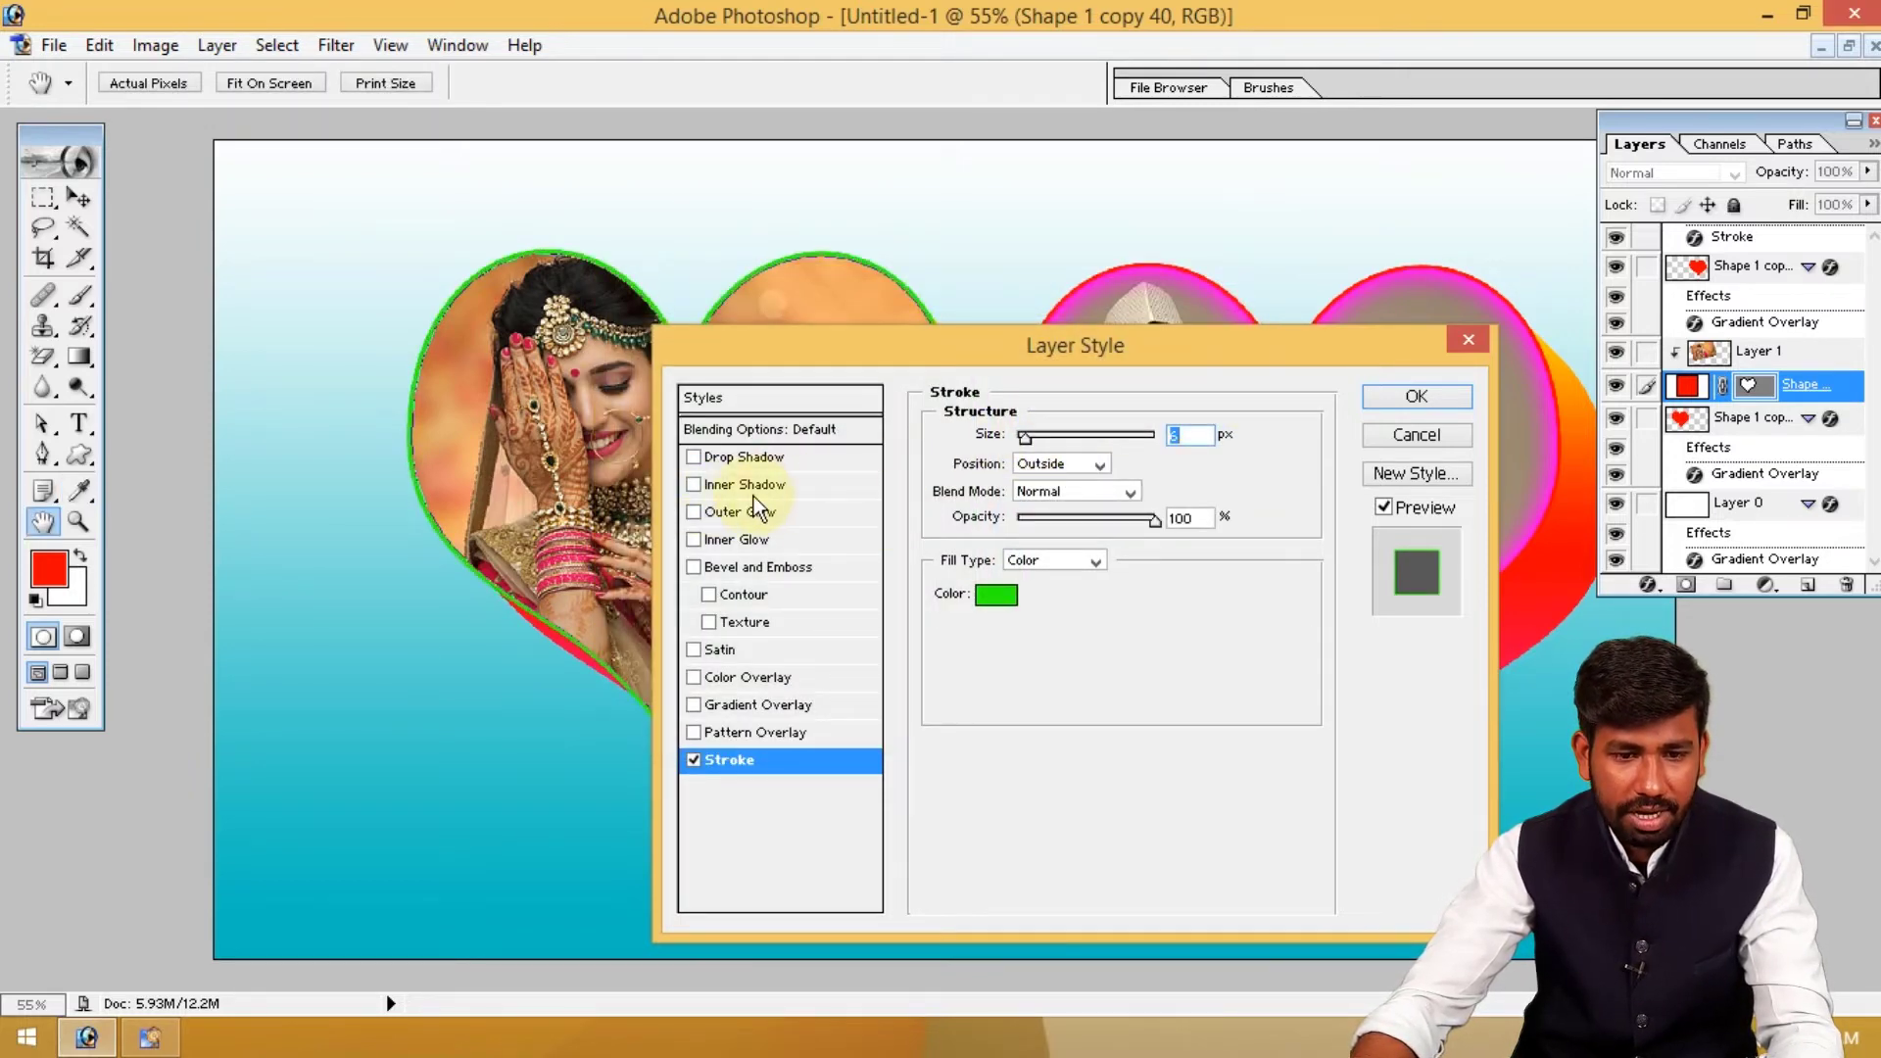
Give the first front heart a magenta Inner Glow with 99% opacity, 20% choke and about 62 px size
{"action": "left_click", "coordinate": [754, 539]}
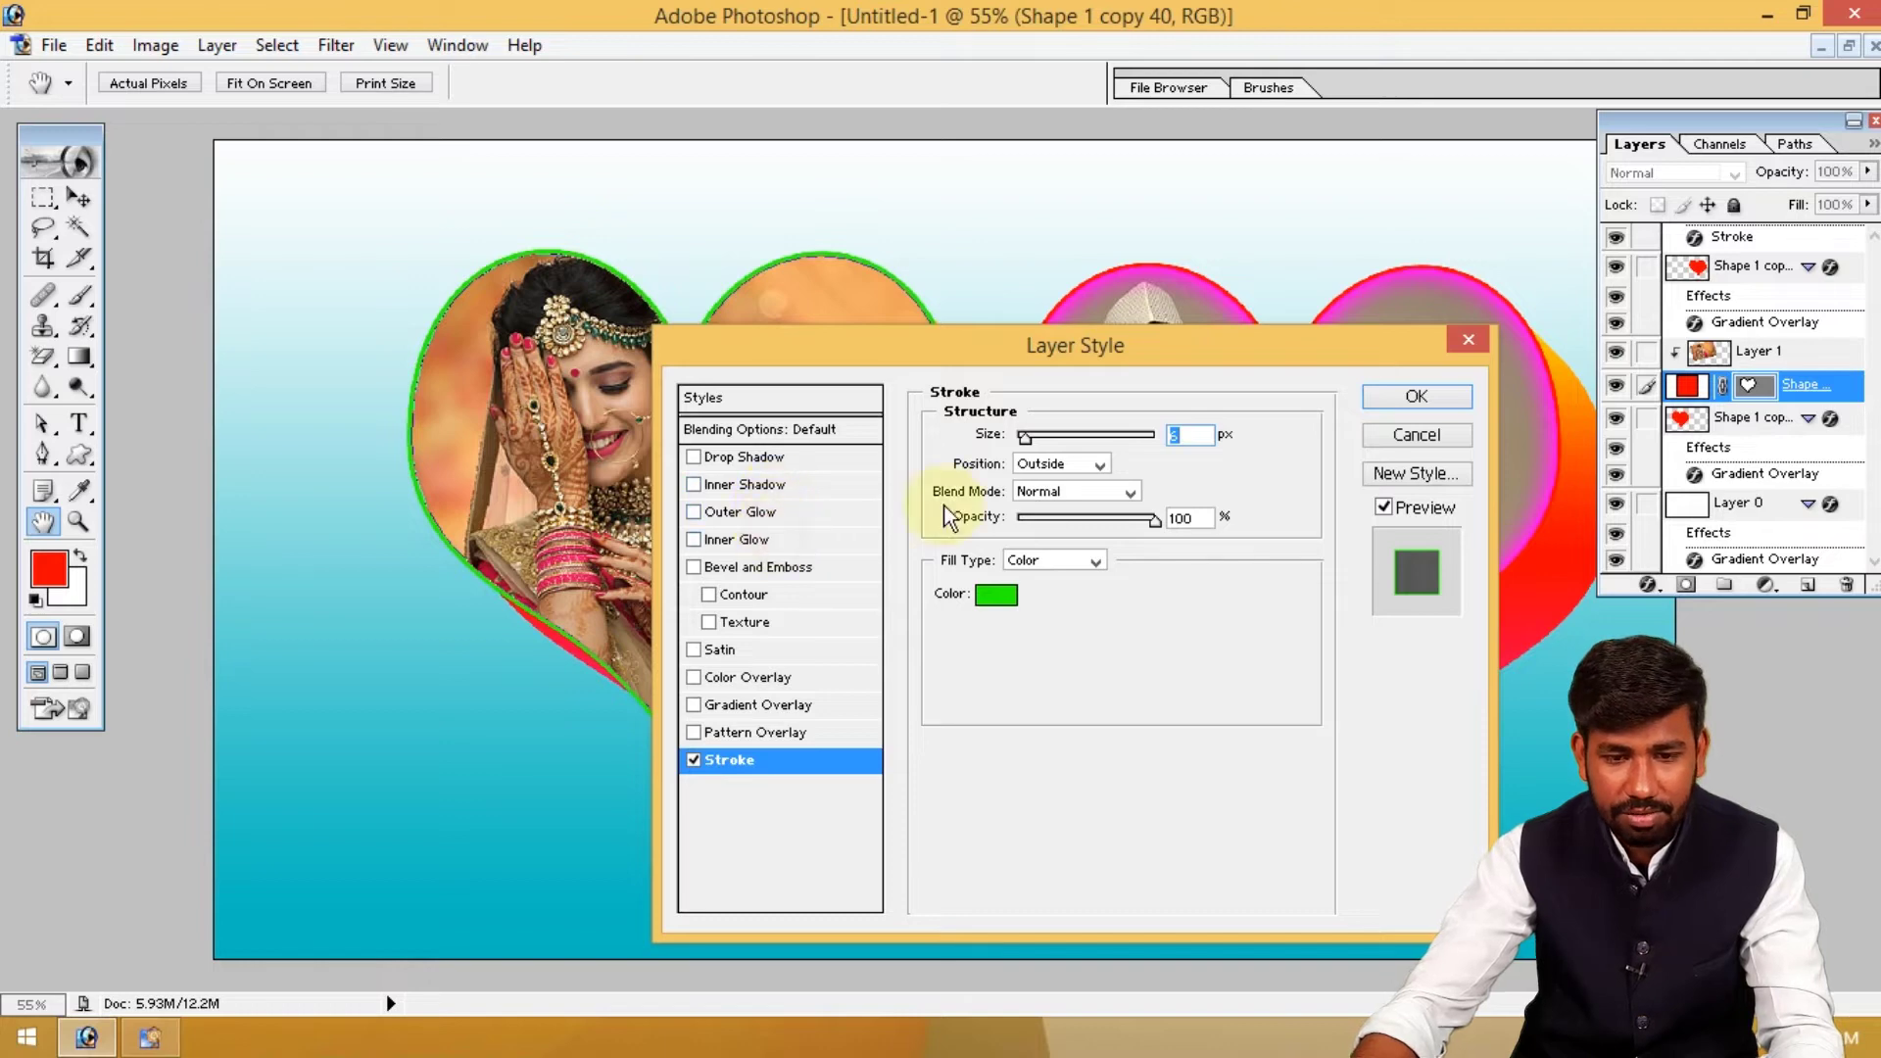
{"action": "left_click", "coordinate": [987, 524]}
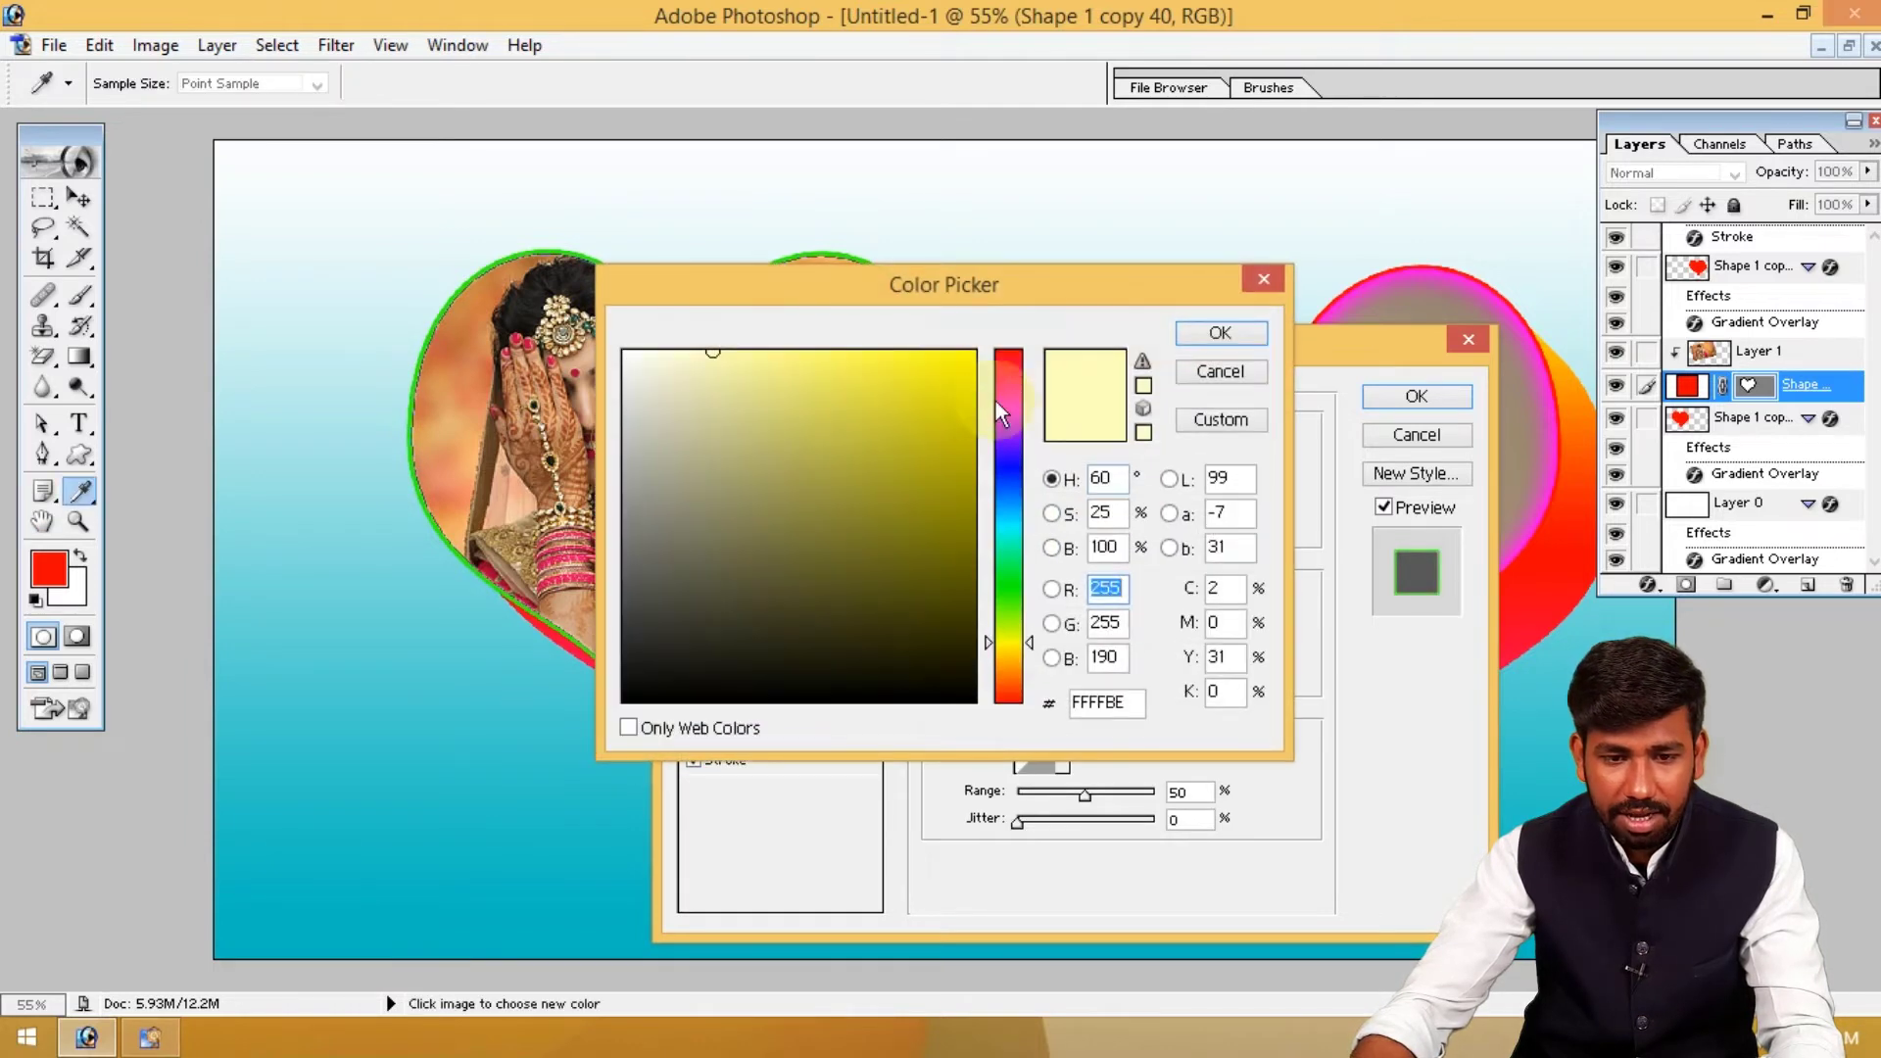
{"action": "left_click", "coordinate": [1007, 403]}
{"action": "left_click", "coordinate": [1215, 333]}
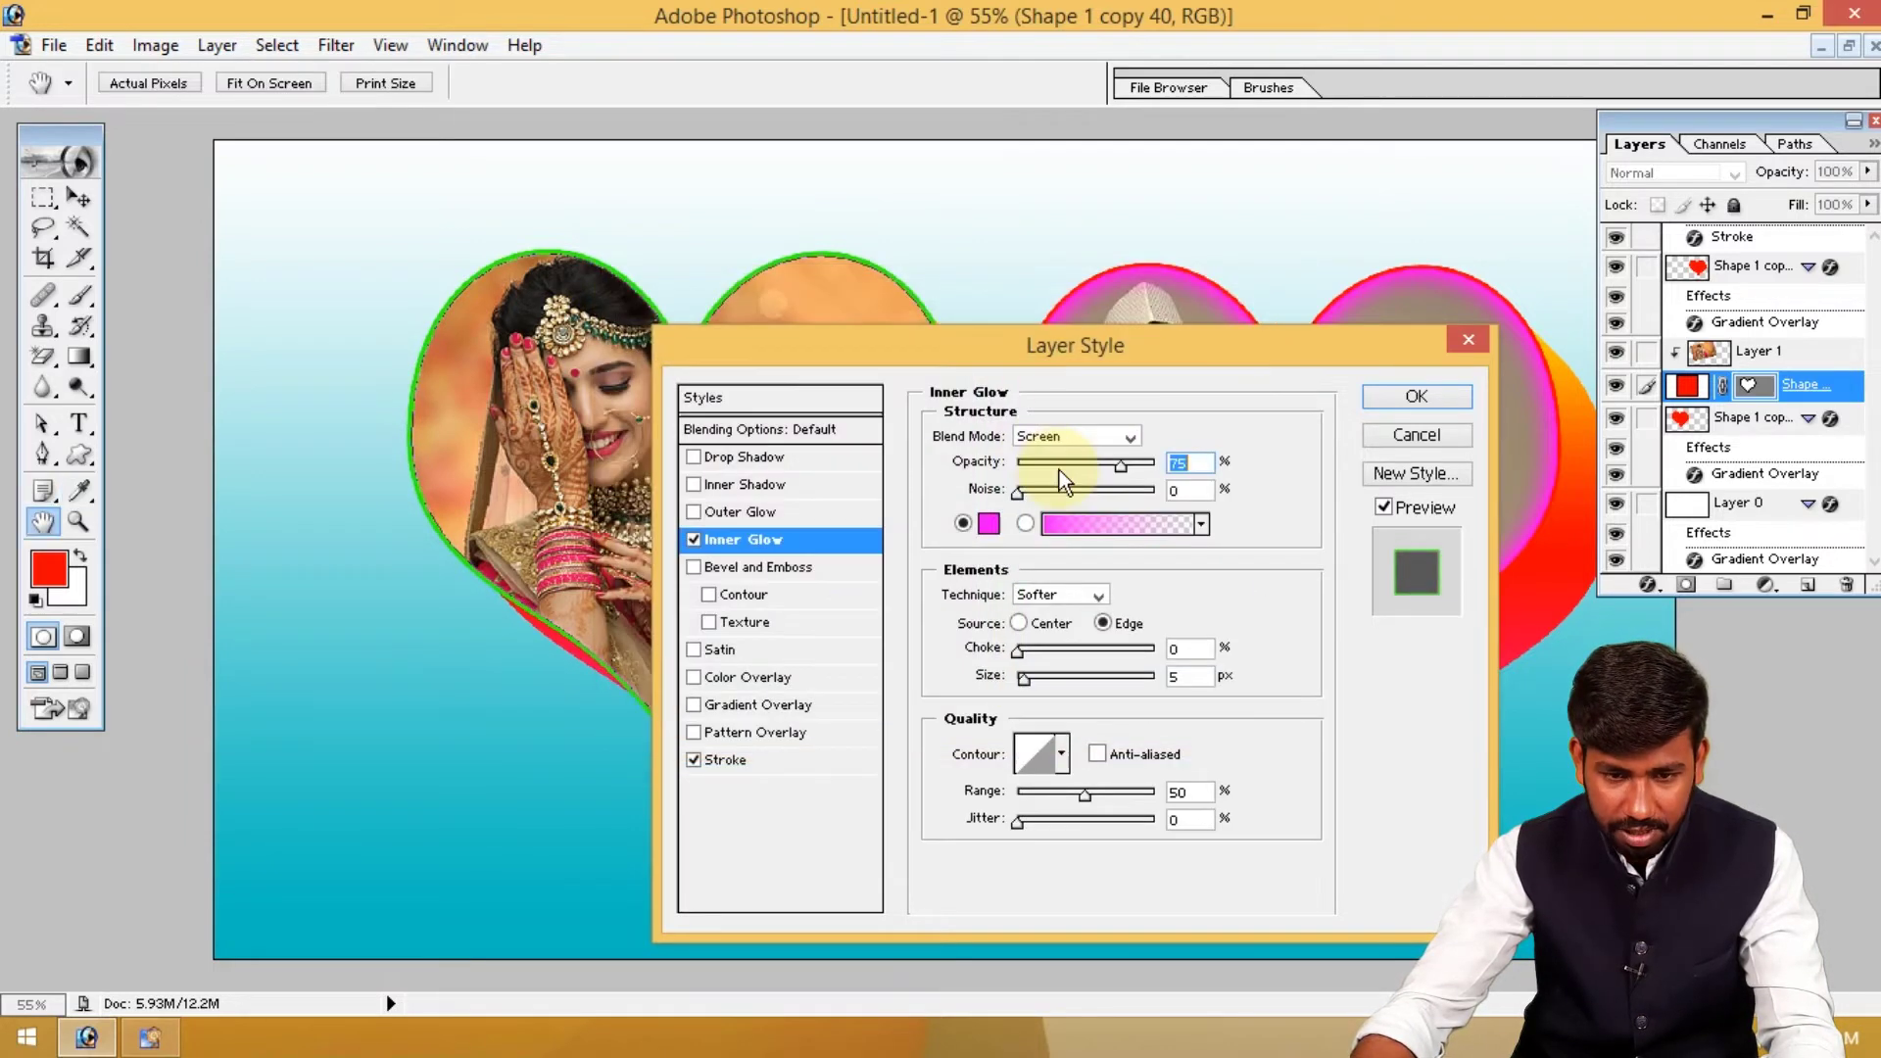
{"action": "left_click_drag", "start_coordinate": [1089, 355], "coordinate": [1338, 344]}
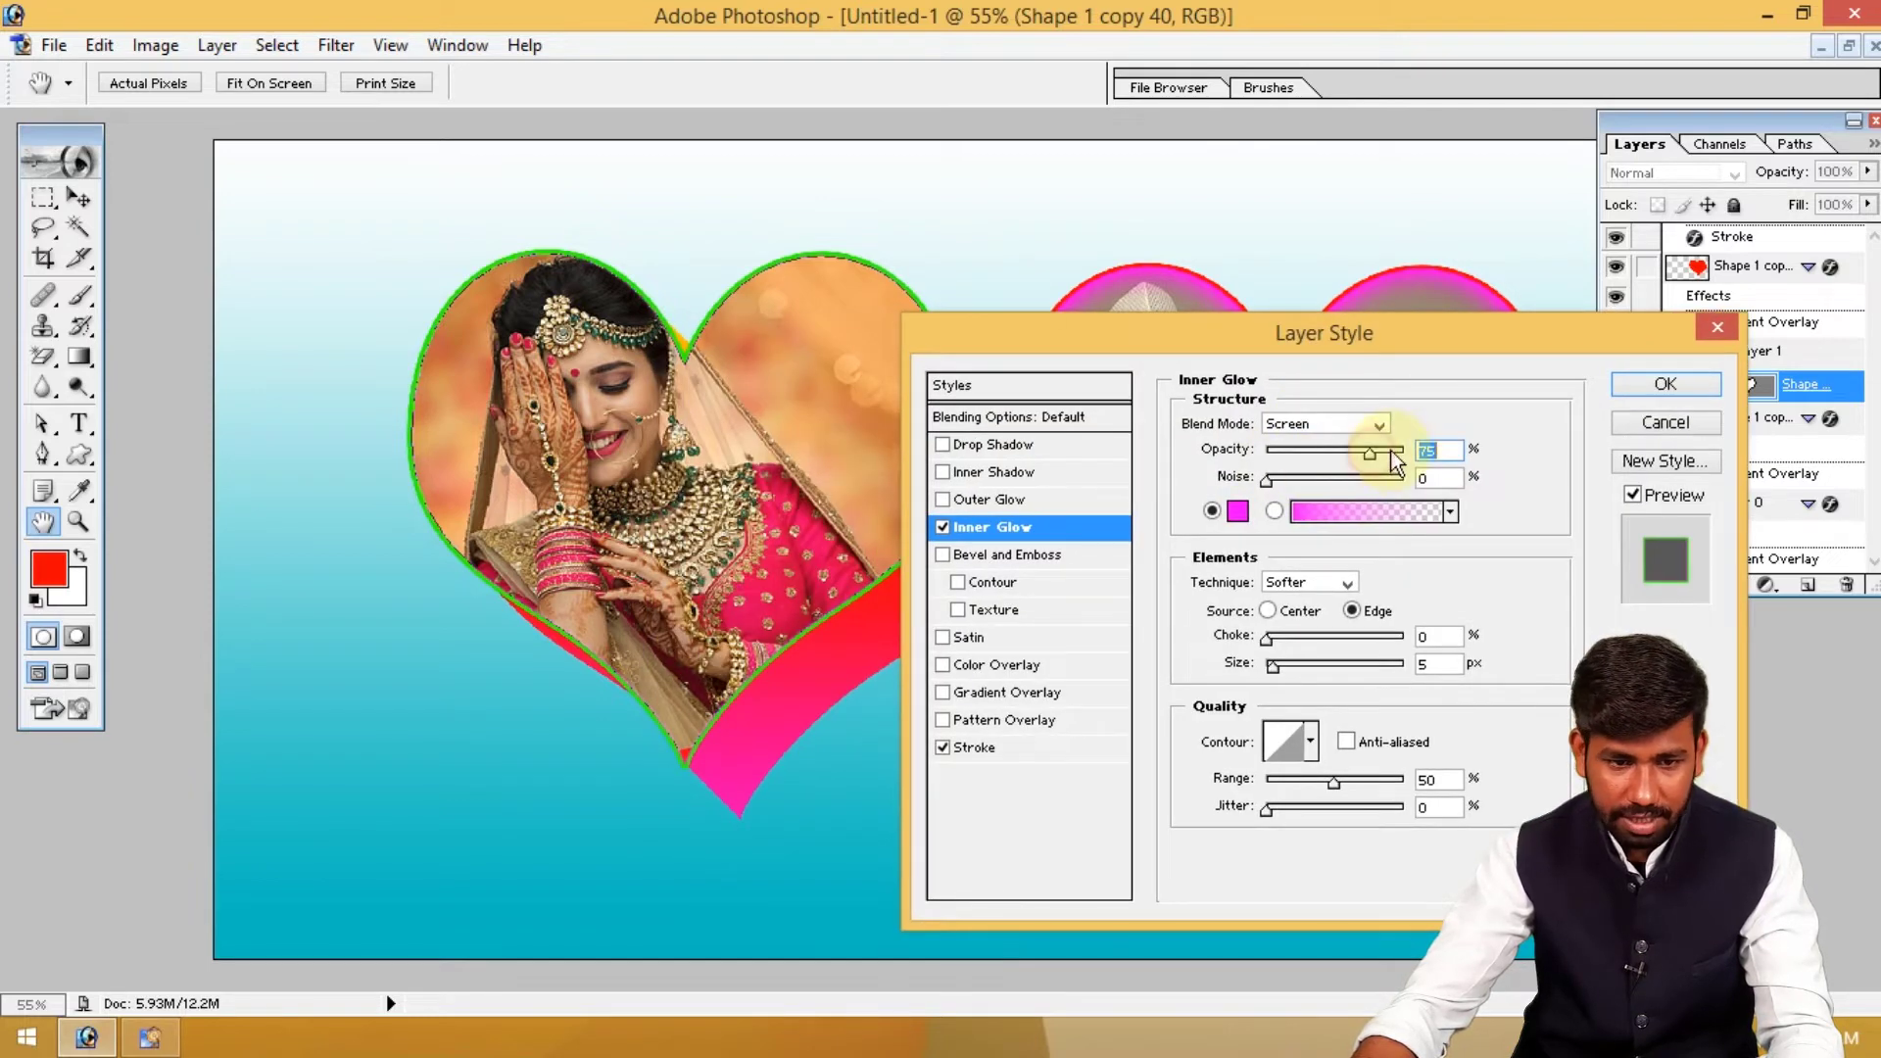
{"action": "mouse_move", "coordinate": [1271, 667]}
{"action": "left_mouse_down"}
{"action": "mouse_move", "coordinate": [1295, 672]}
{"action": "mouse_move", "coordinate": [1294, 638]}
{"action": "mouse_move", "coordinate": [1306, 666]}
{"action": "left_mouse_up"}
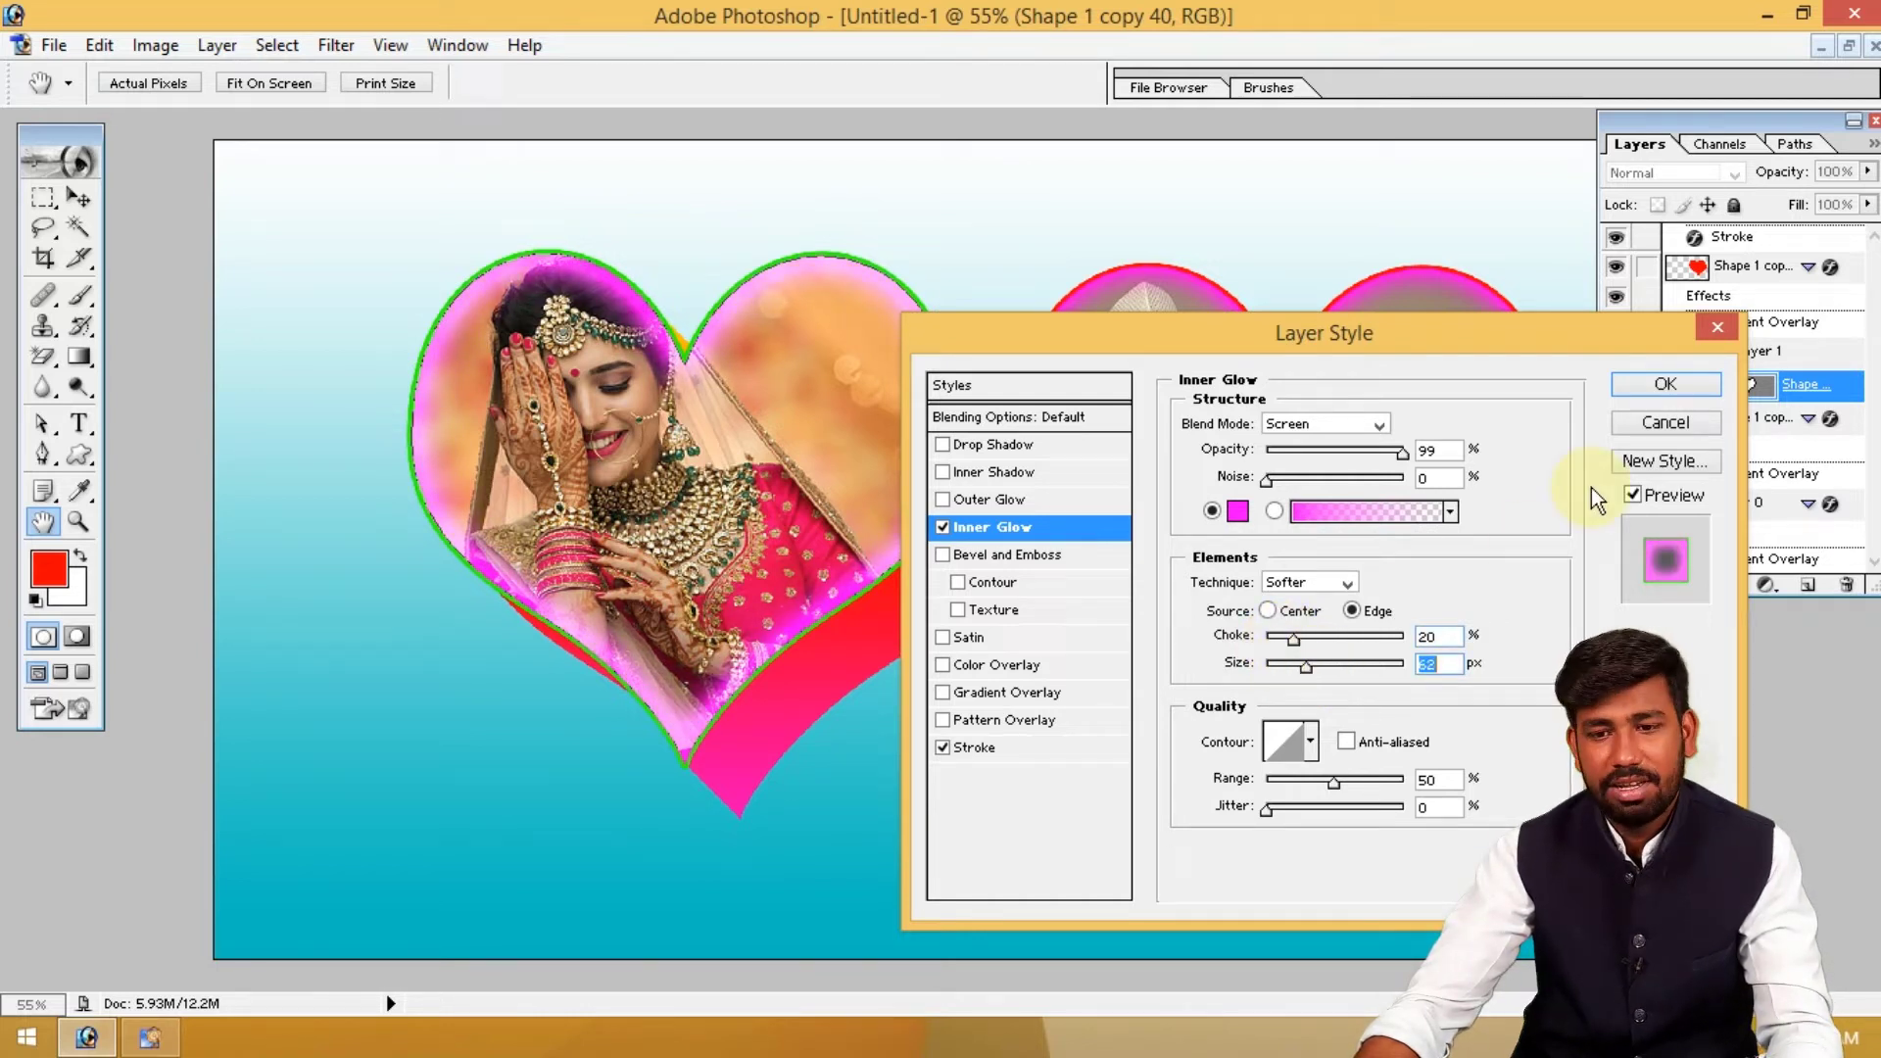
{"action": "left_click", "coordinate": [1668, 383]}
{"action": "key", "text": "v"}
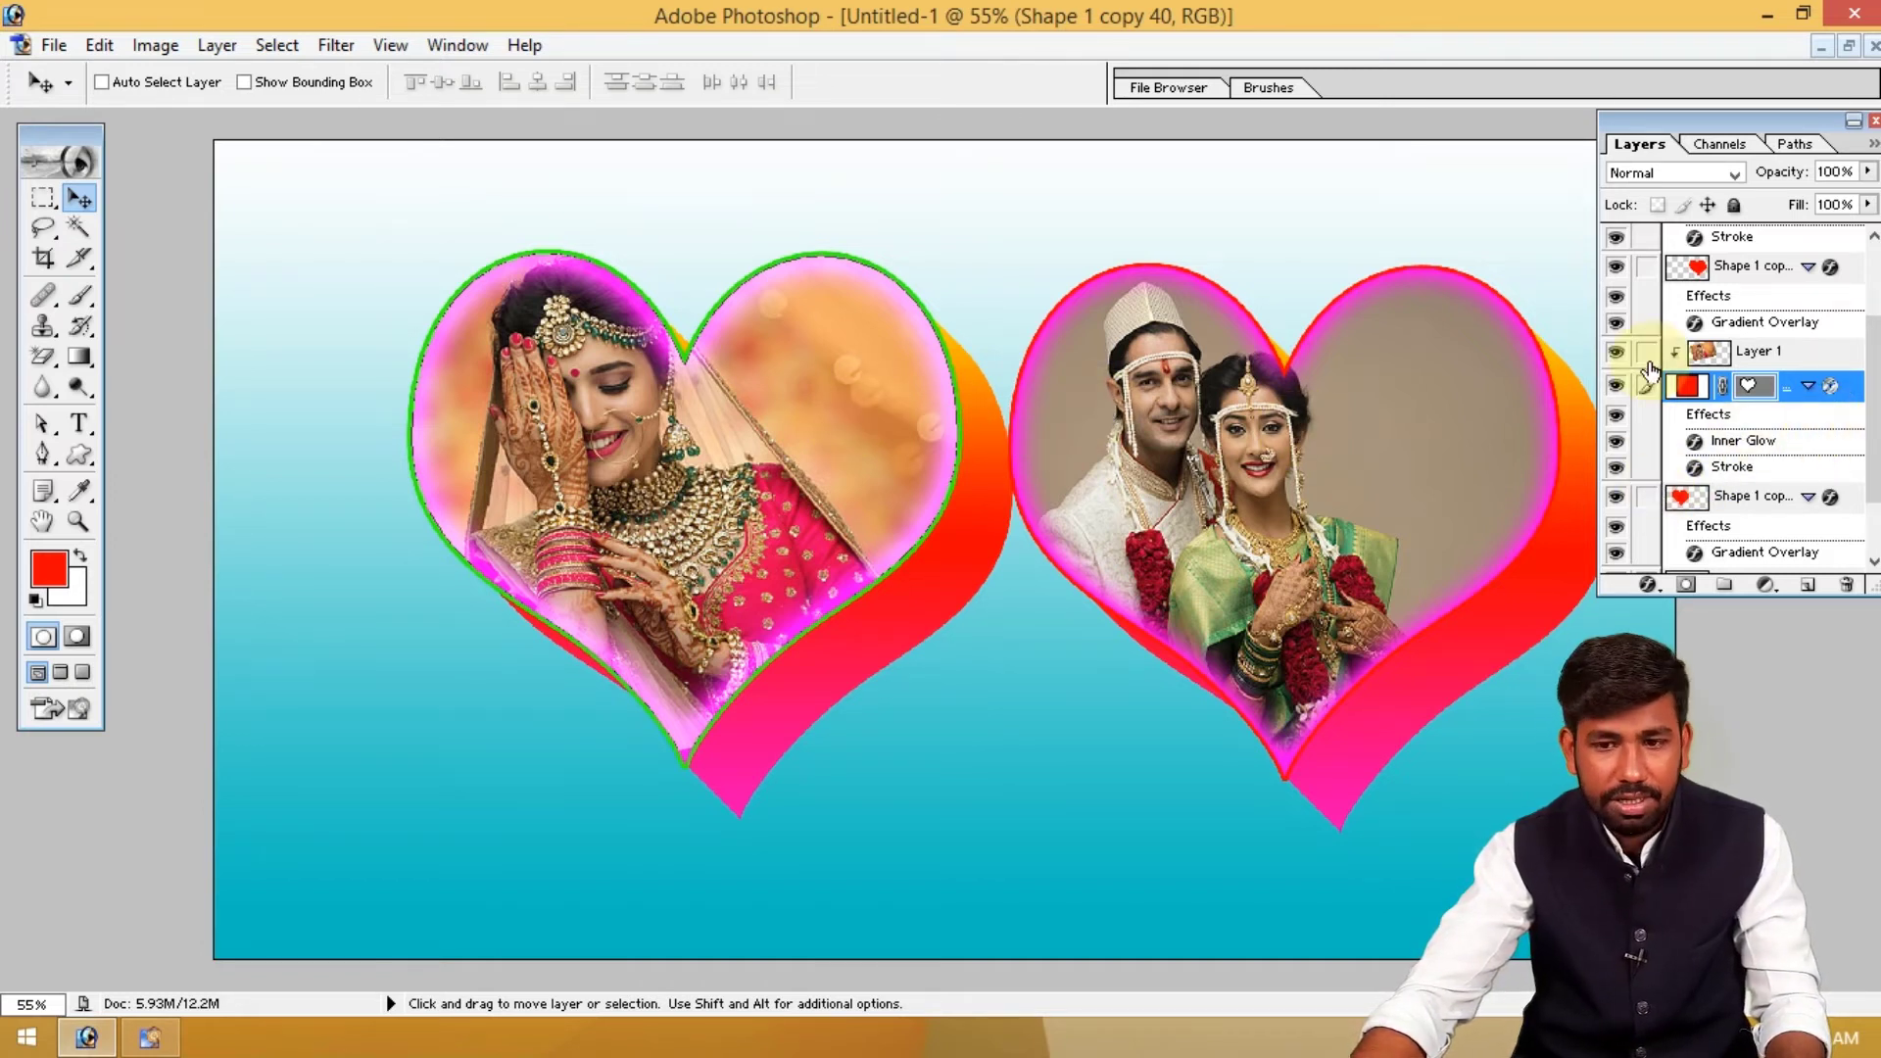
Link the bride photo and gradient depth layers to the first front heart, merge them, and check the merged layer by toggling its visibility
{"action": "left_click", "coordinate": [1647, 495]}
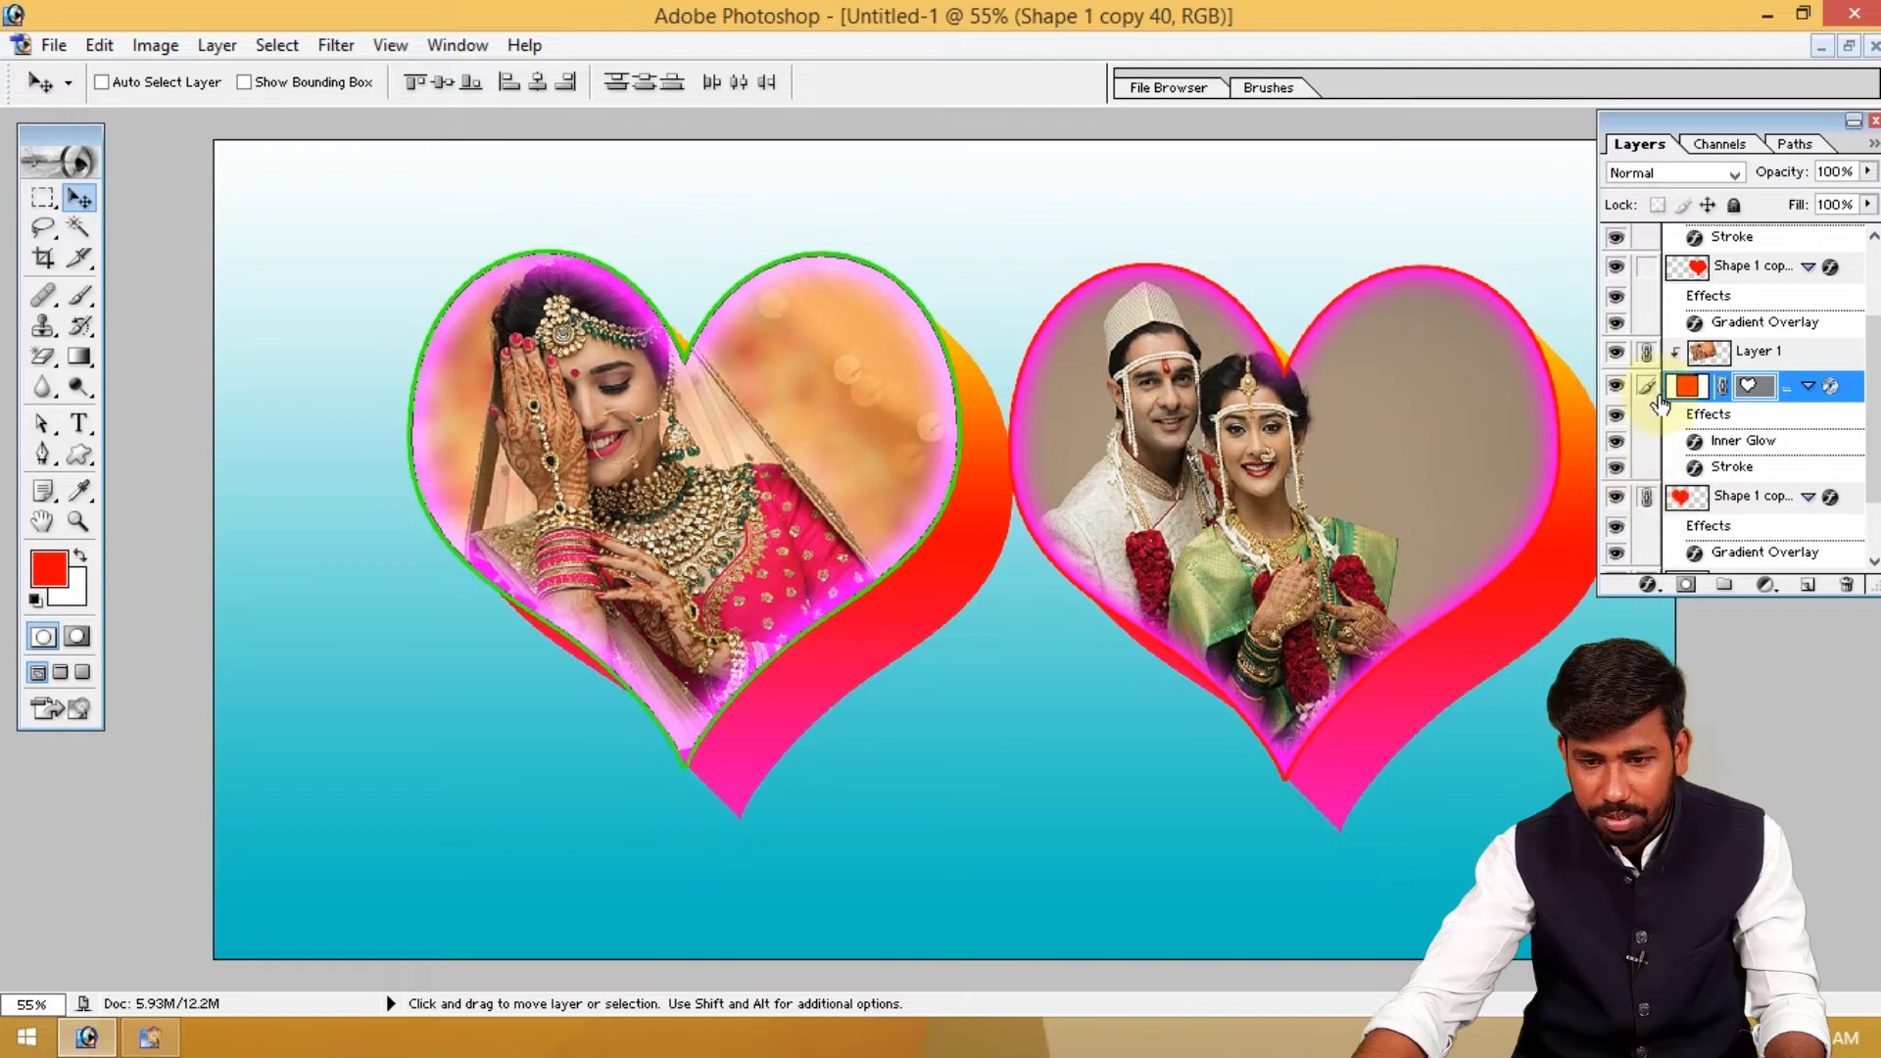
{"action": "scroll", "coordinate": [1713, 511], "scroll_direction": "down", "scroll_amount": 2}
{"action": "scroll", "coordinate": [1664, 486], "scroll_direction": "up", "scroll_amount": 4}
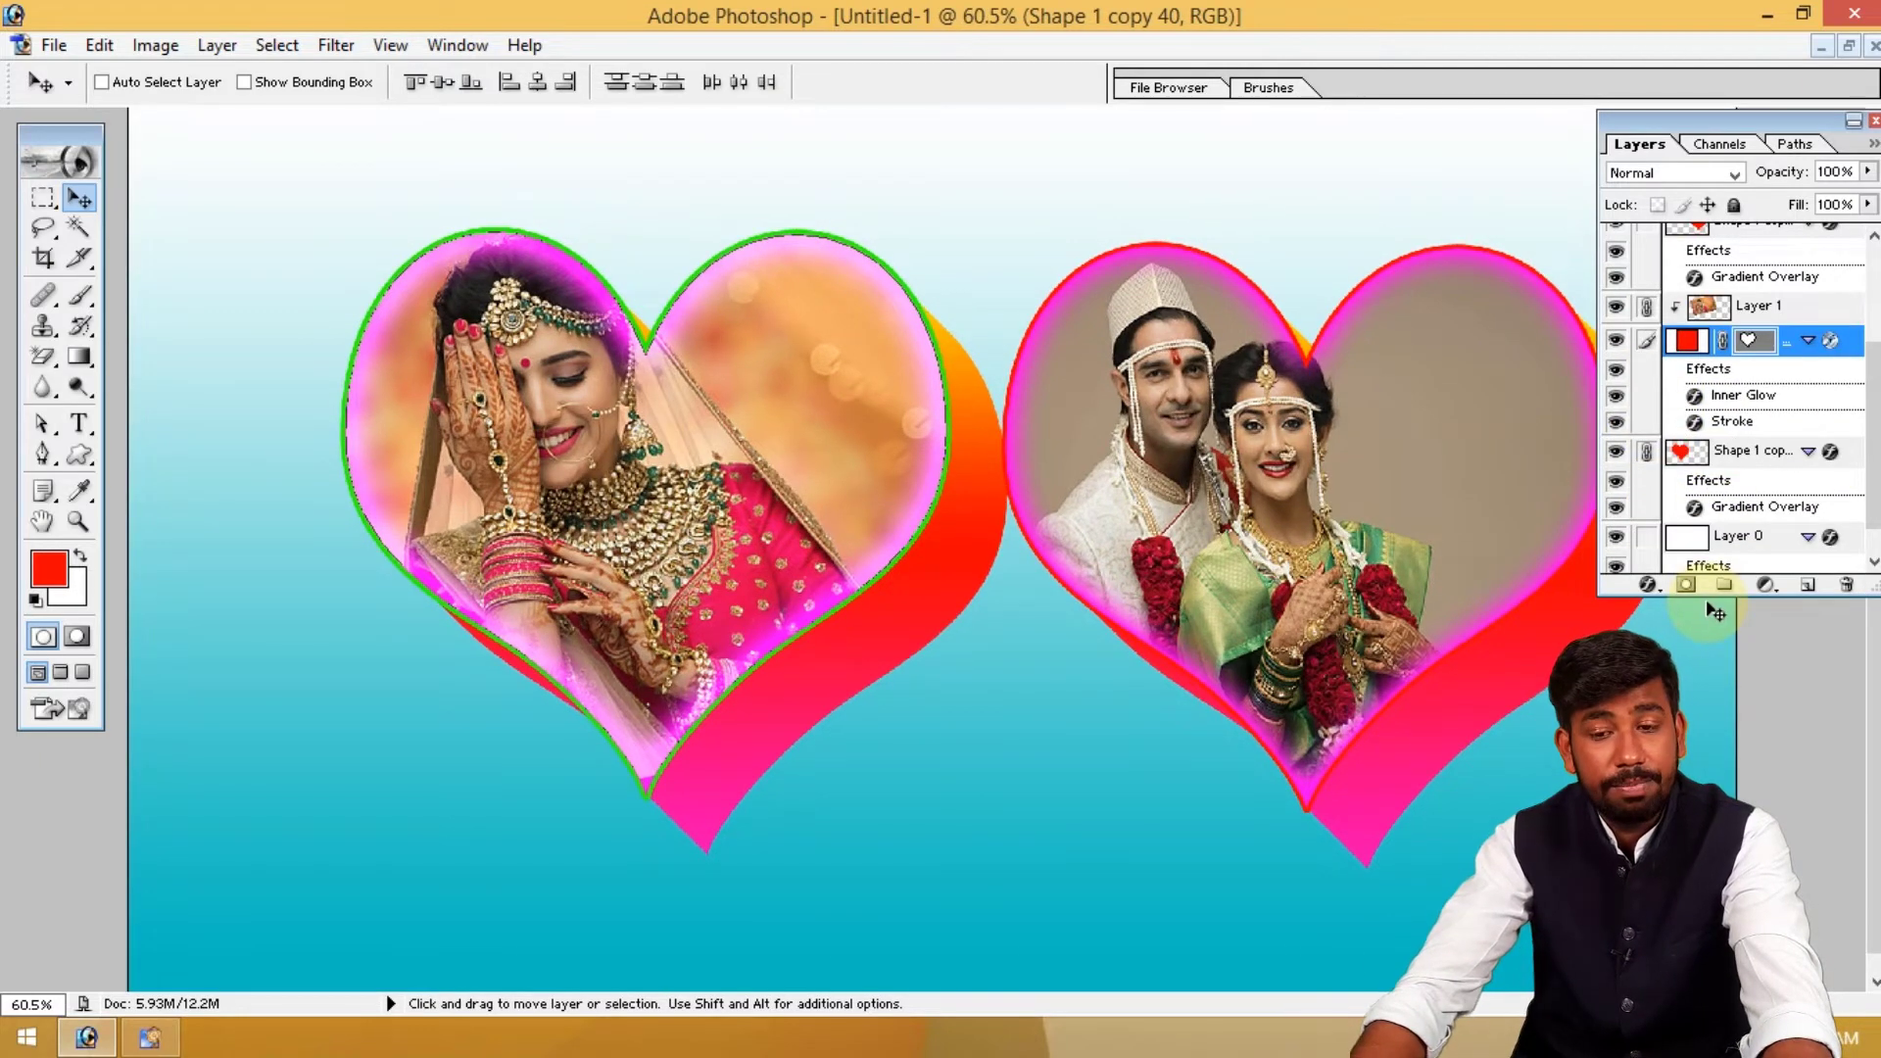
{"action": "key", "text": "ctrl+e"}
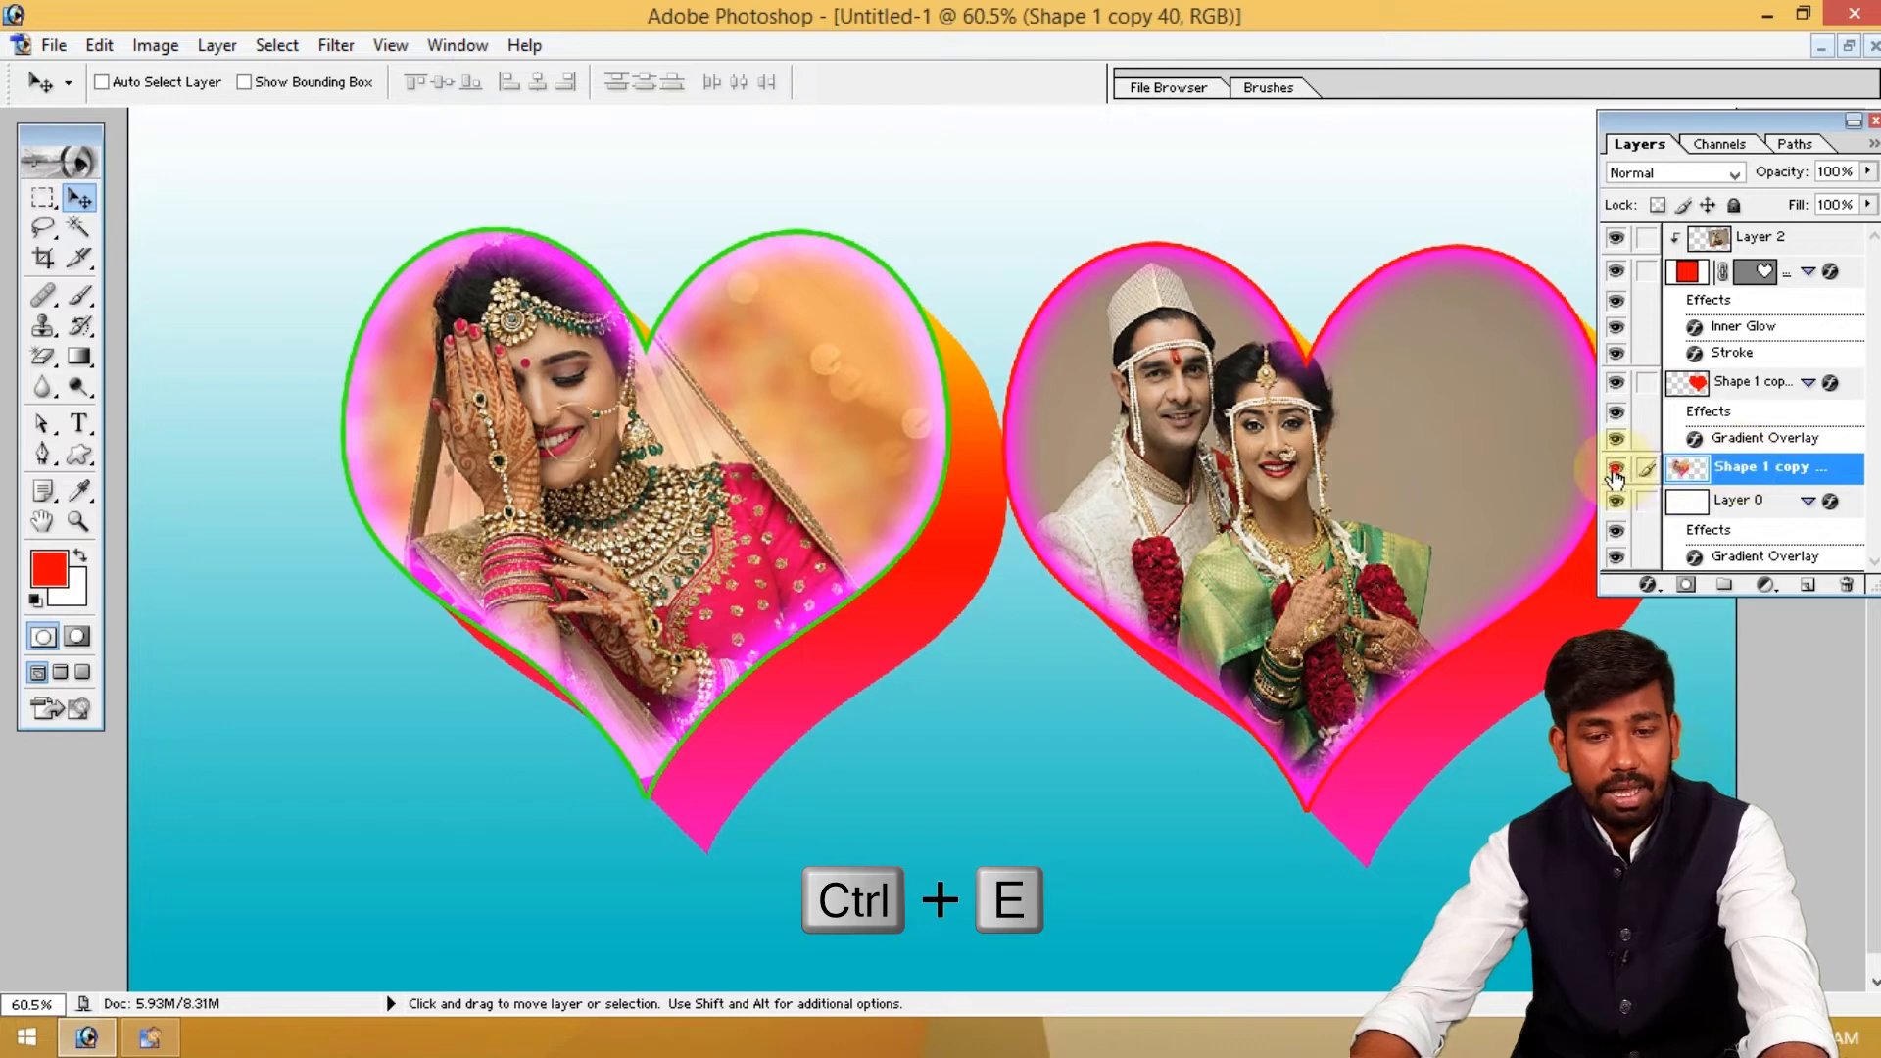
{"action": "left_click", "coordinate": [1615, 472]}
{"action": "left_click", "coordinate": [1616, 472]}
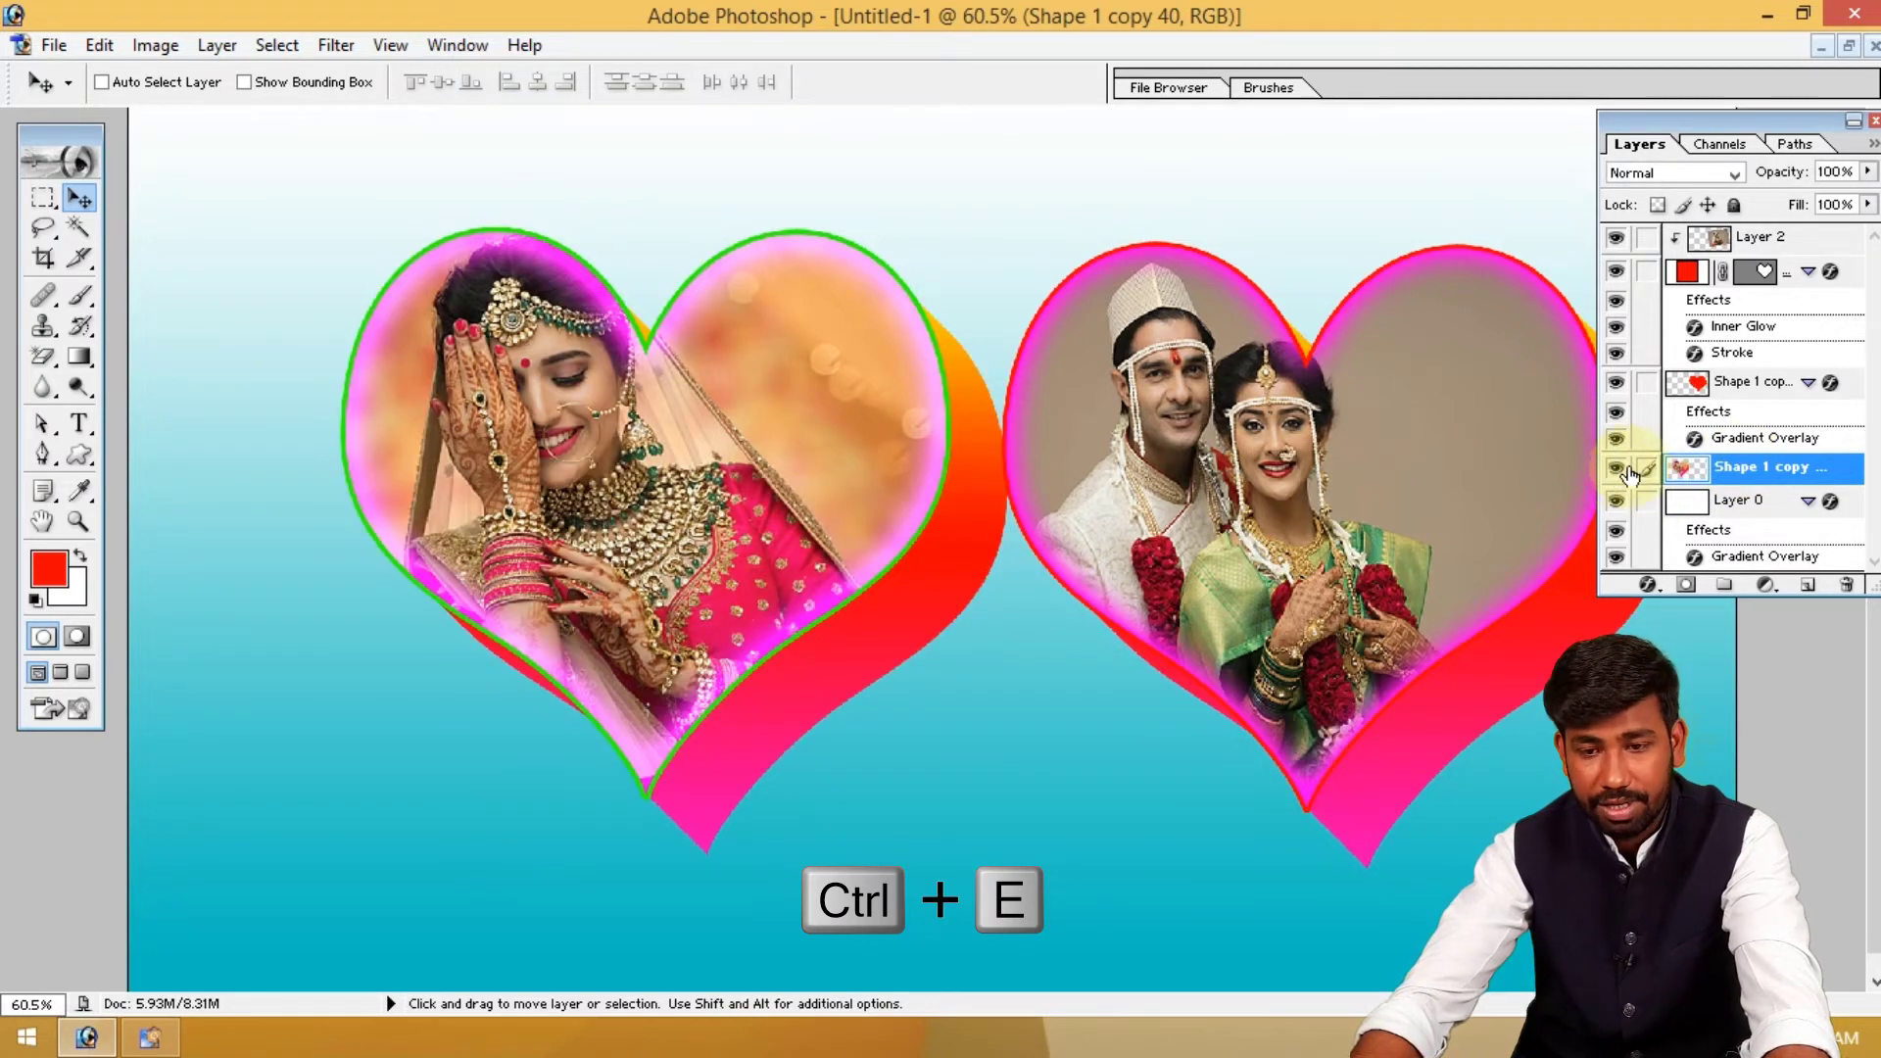
Link the couple photo and front heart to their gradient depth layer, merge them, and move the merged heart to the canvas's left half
{"action": "left_click", "coordinate": [1753, 385]}
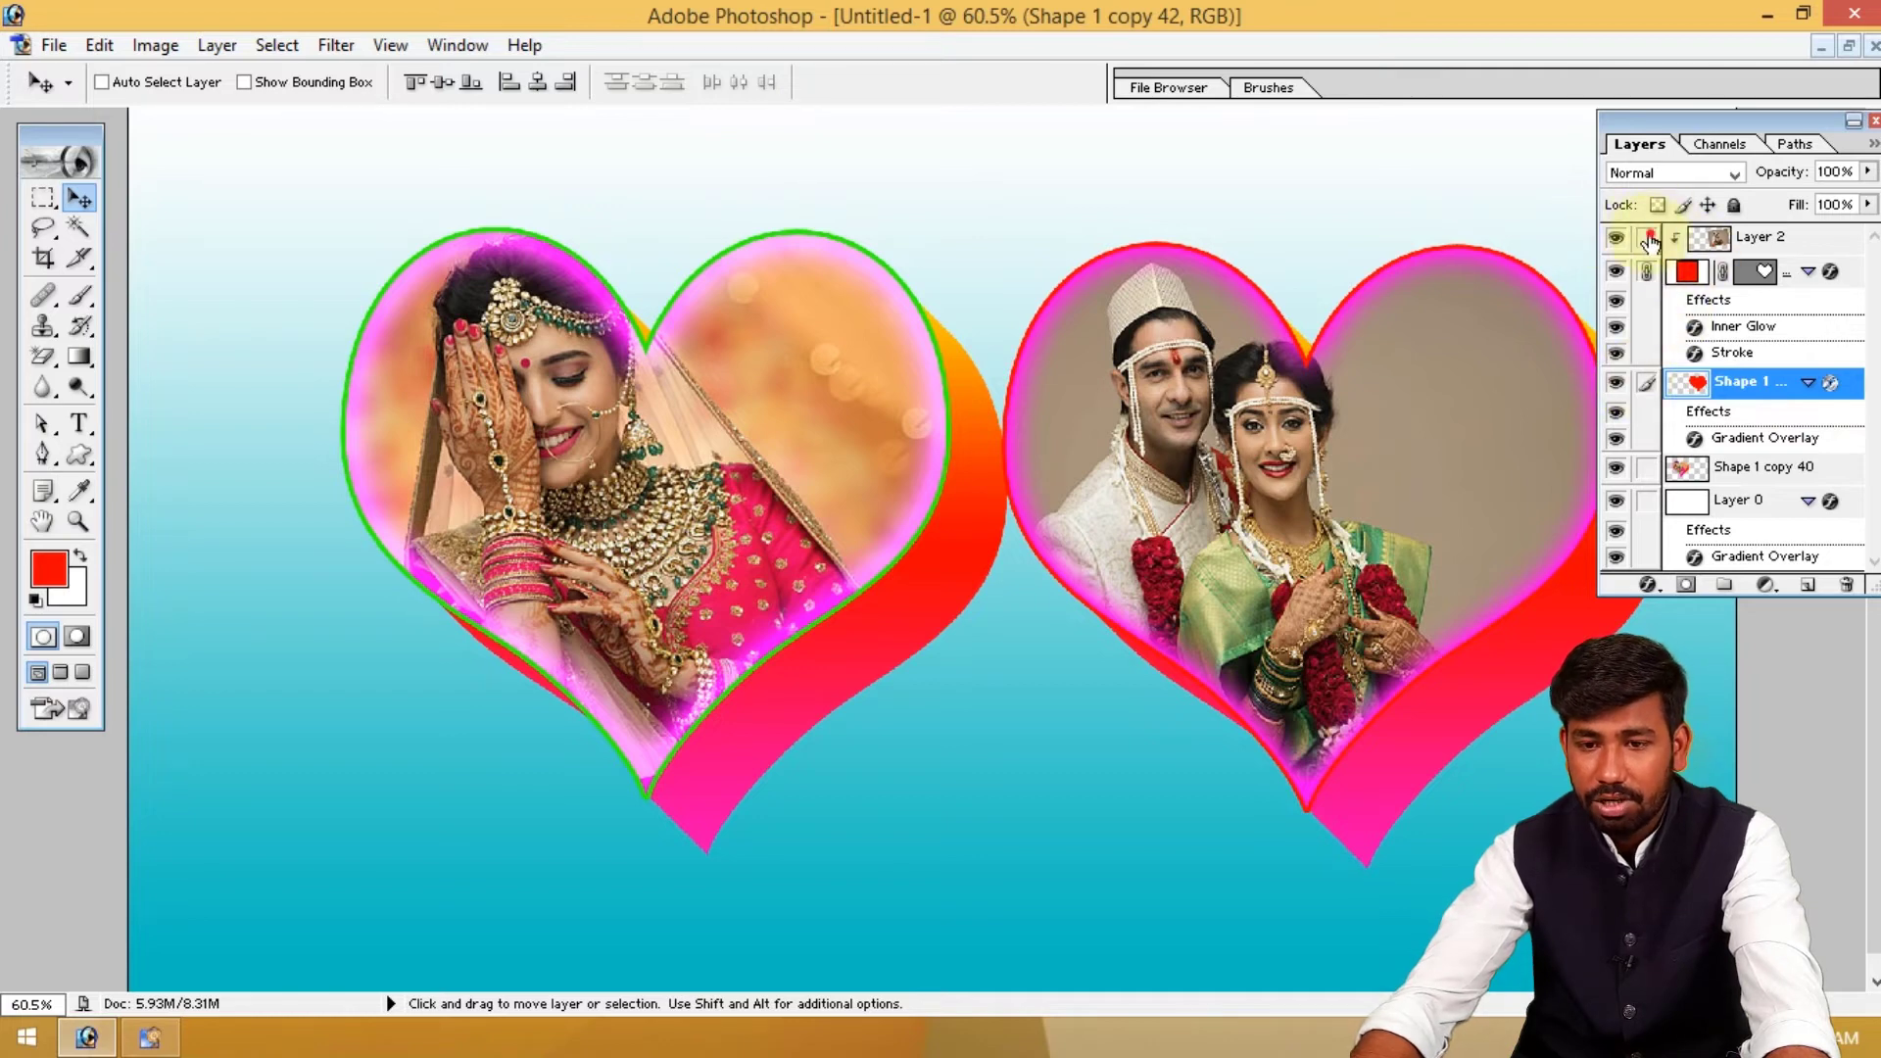
{"action": "key", "text": "ctrl+e"}
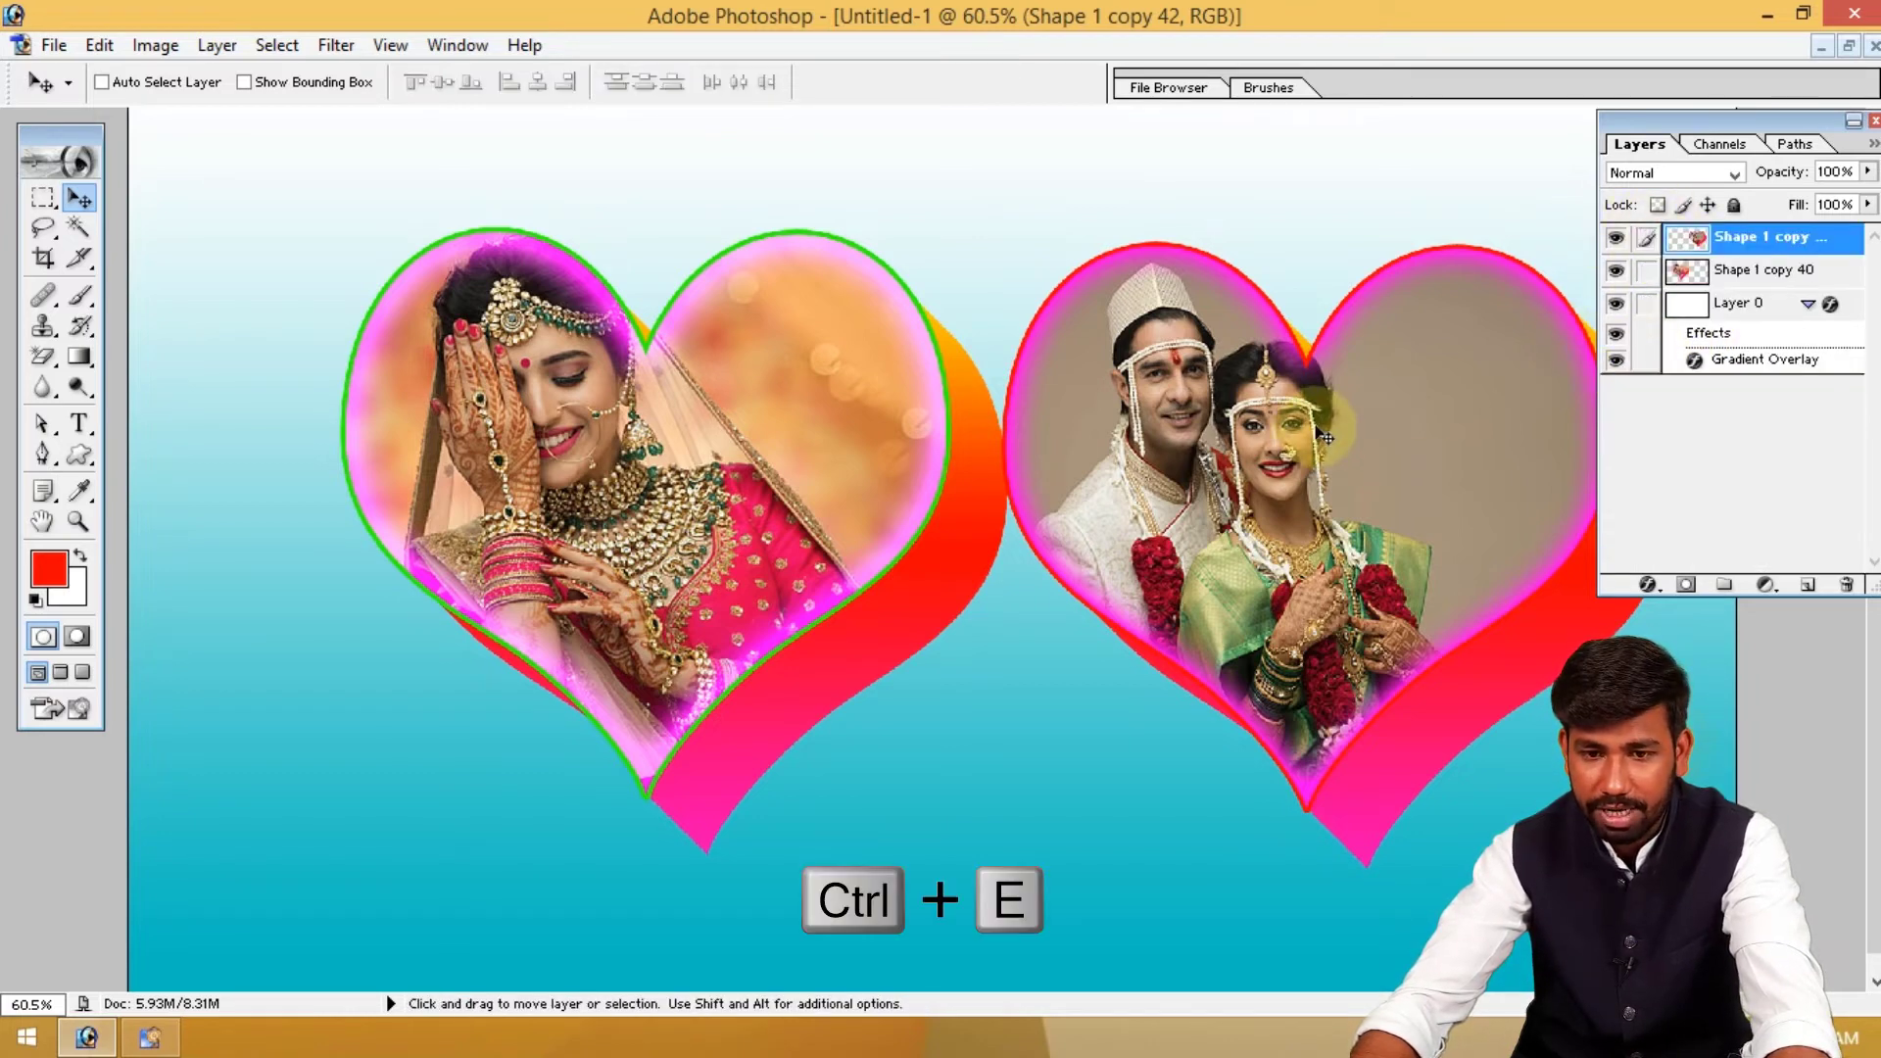
{"action": "left_click_drag", "start_coordinate": [1335, 459], "coordinate": [779, 345]}
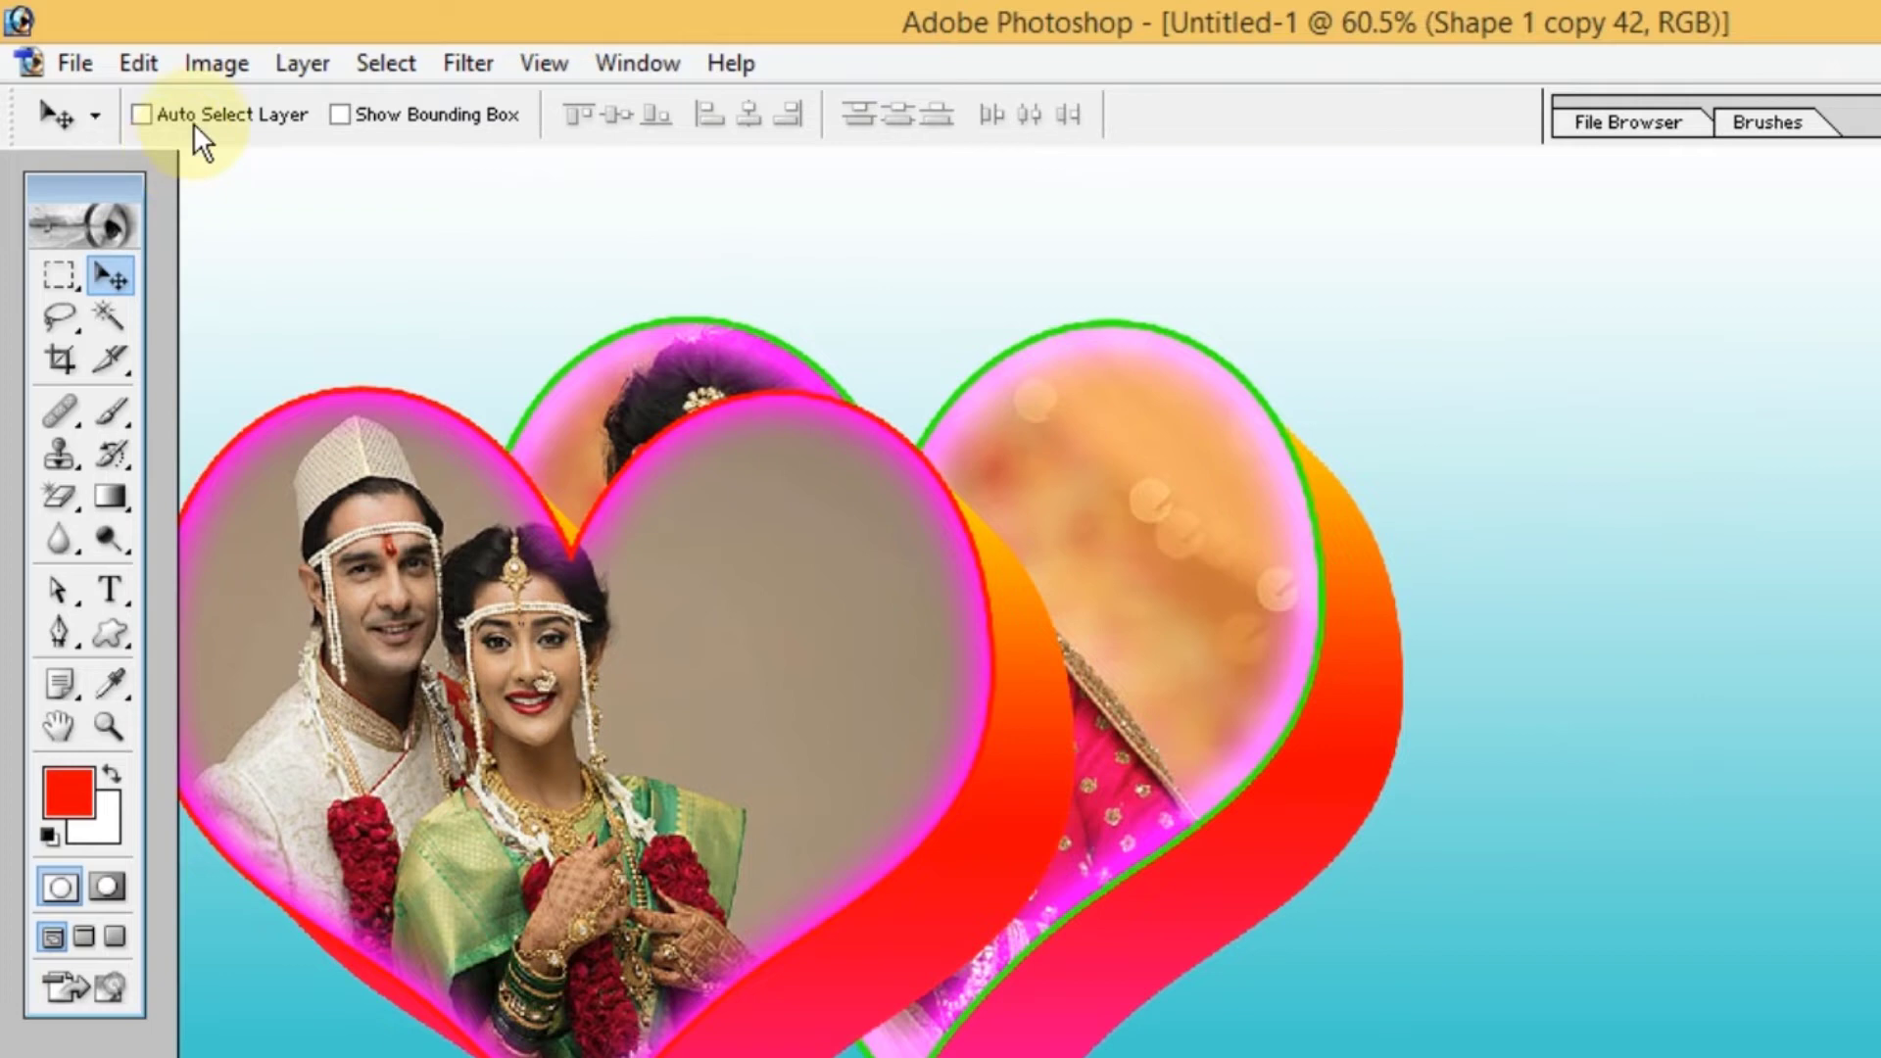
Enable Auto Select Layer and swap the hearts, placing the bride heart on the canvas's right side and the couple heart on its left
{"action": "left_click", "coordinate": [192, 121]}
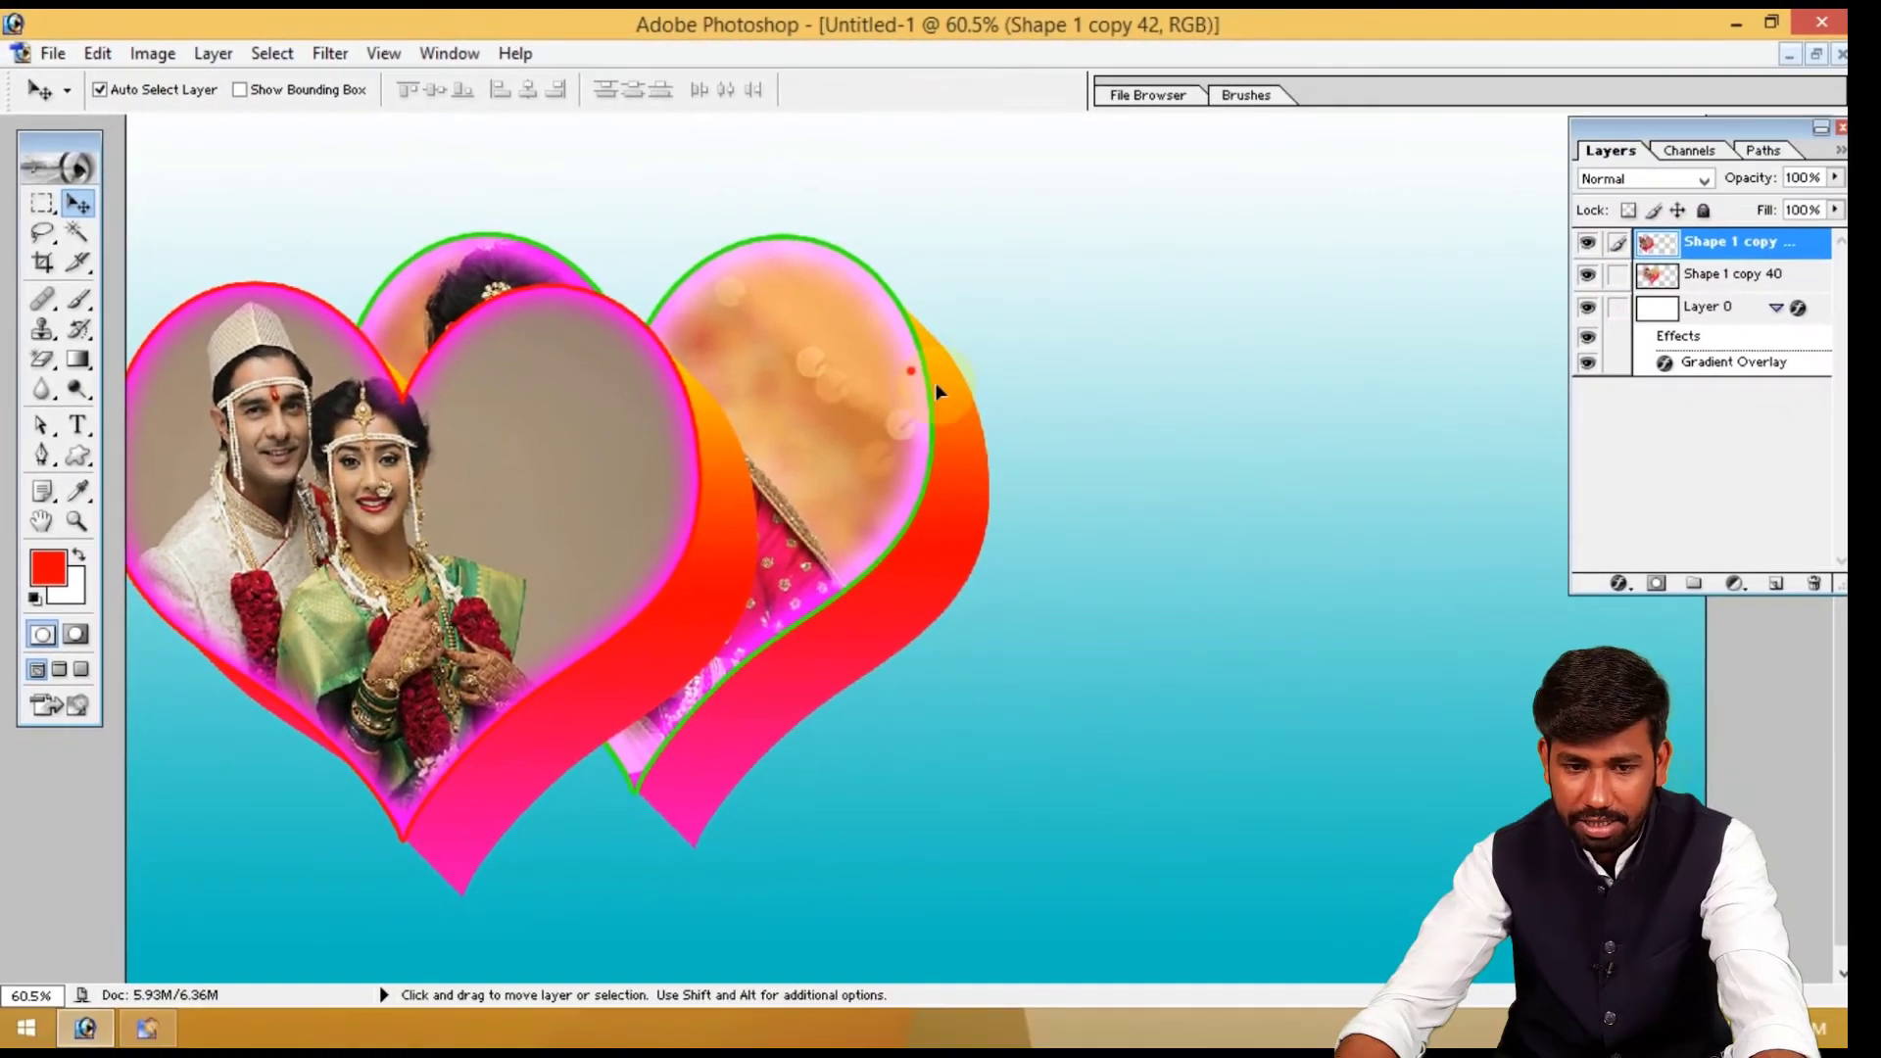
{"action": "left_click_drag", "start_coordinate": [1371, 588], "coordinate": [1694, 545]}
{"action": "left_click_drag", "start_coordinate": [759, 402], "coordinate": [744, 363]}
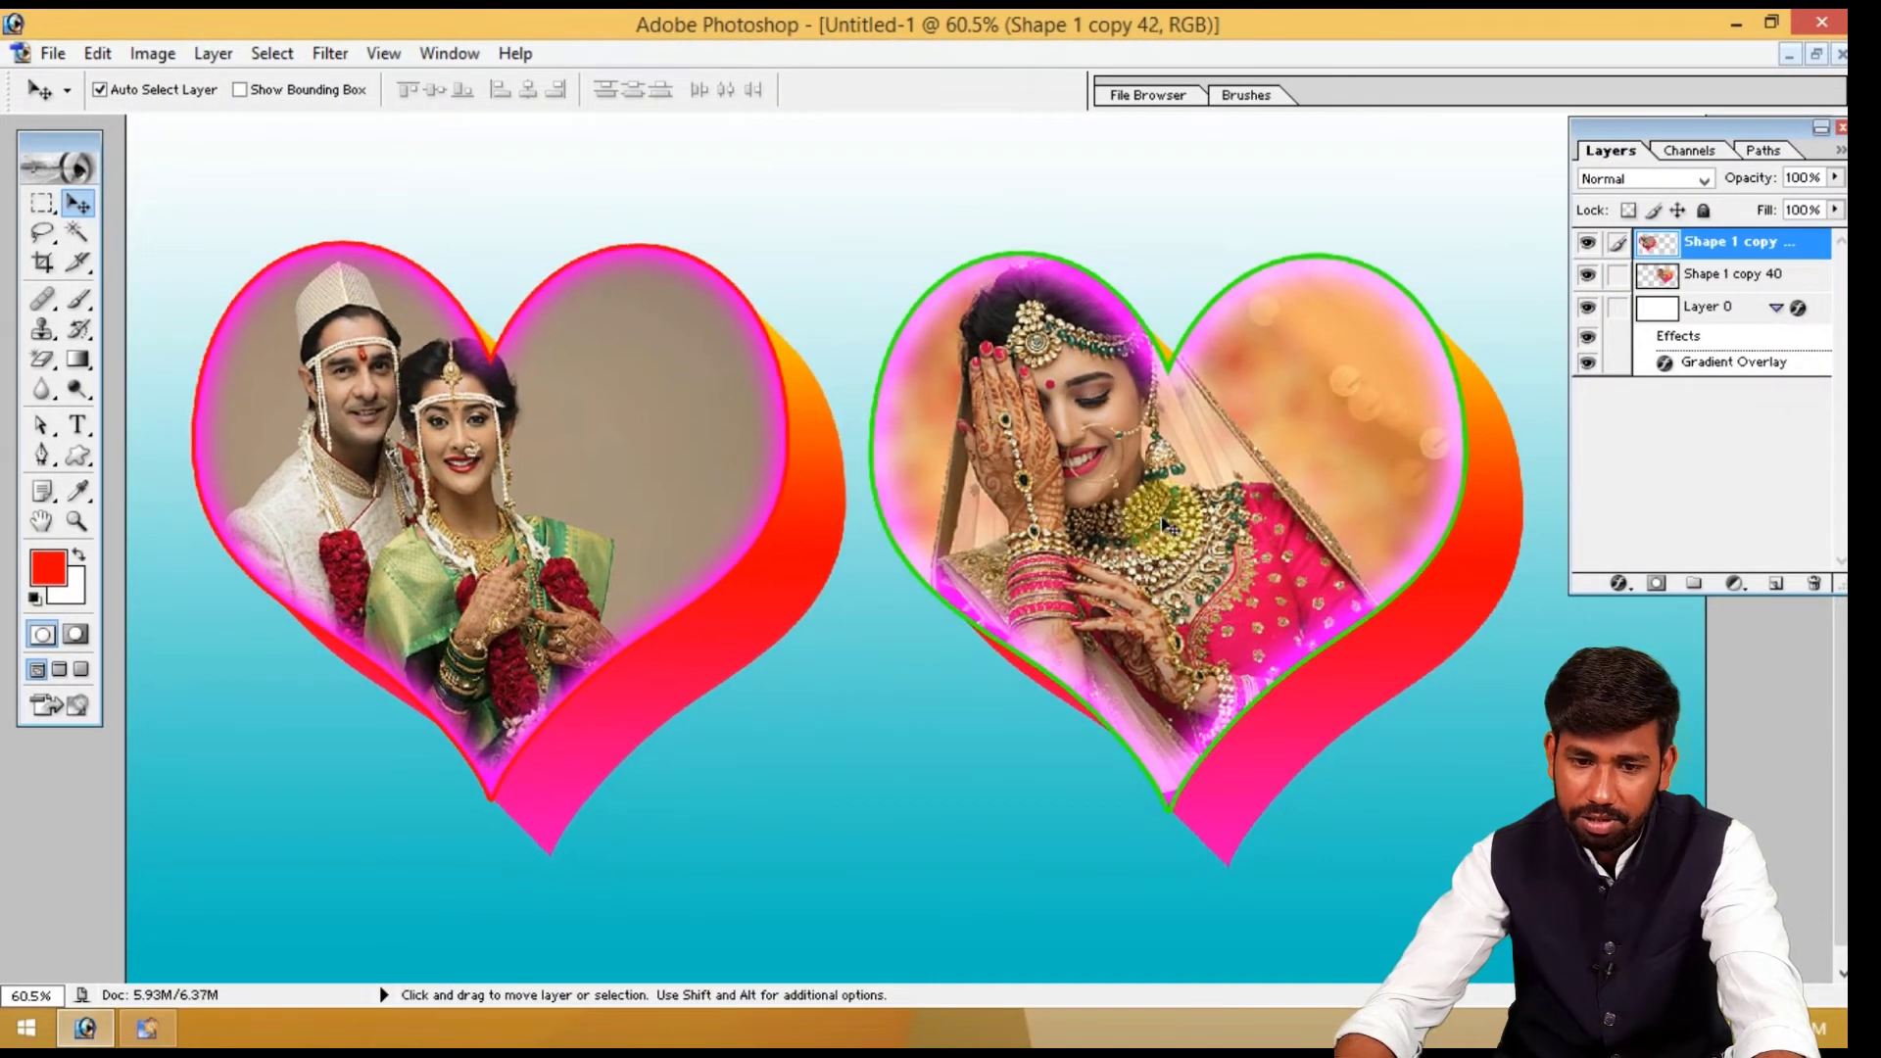
{"action": "left_click_drag", "start_coordinate": [1162, 519], "coordinate": [1125, 447]}
{"action": "left_click_drag", "start_coordinate": [672, 485], "coordinate": [608, 468]}
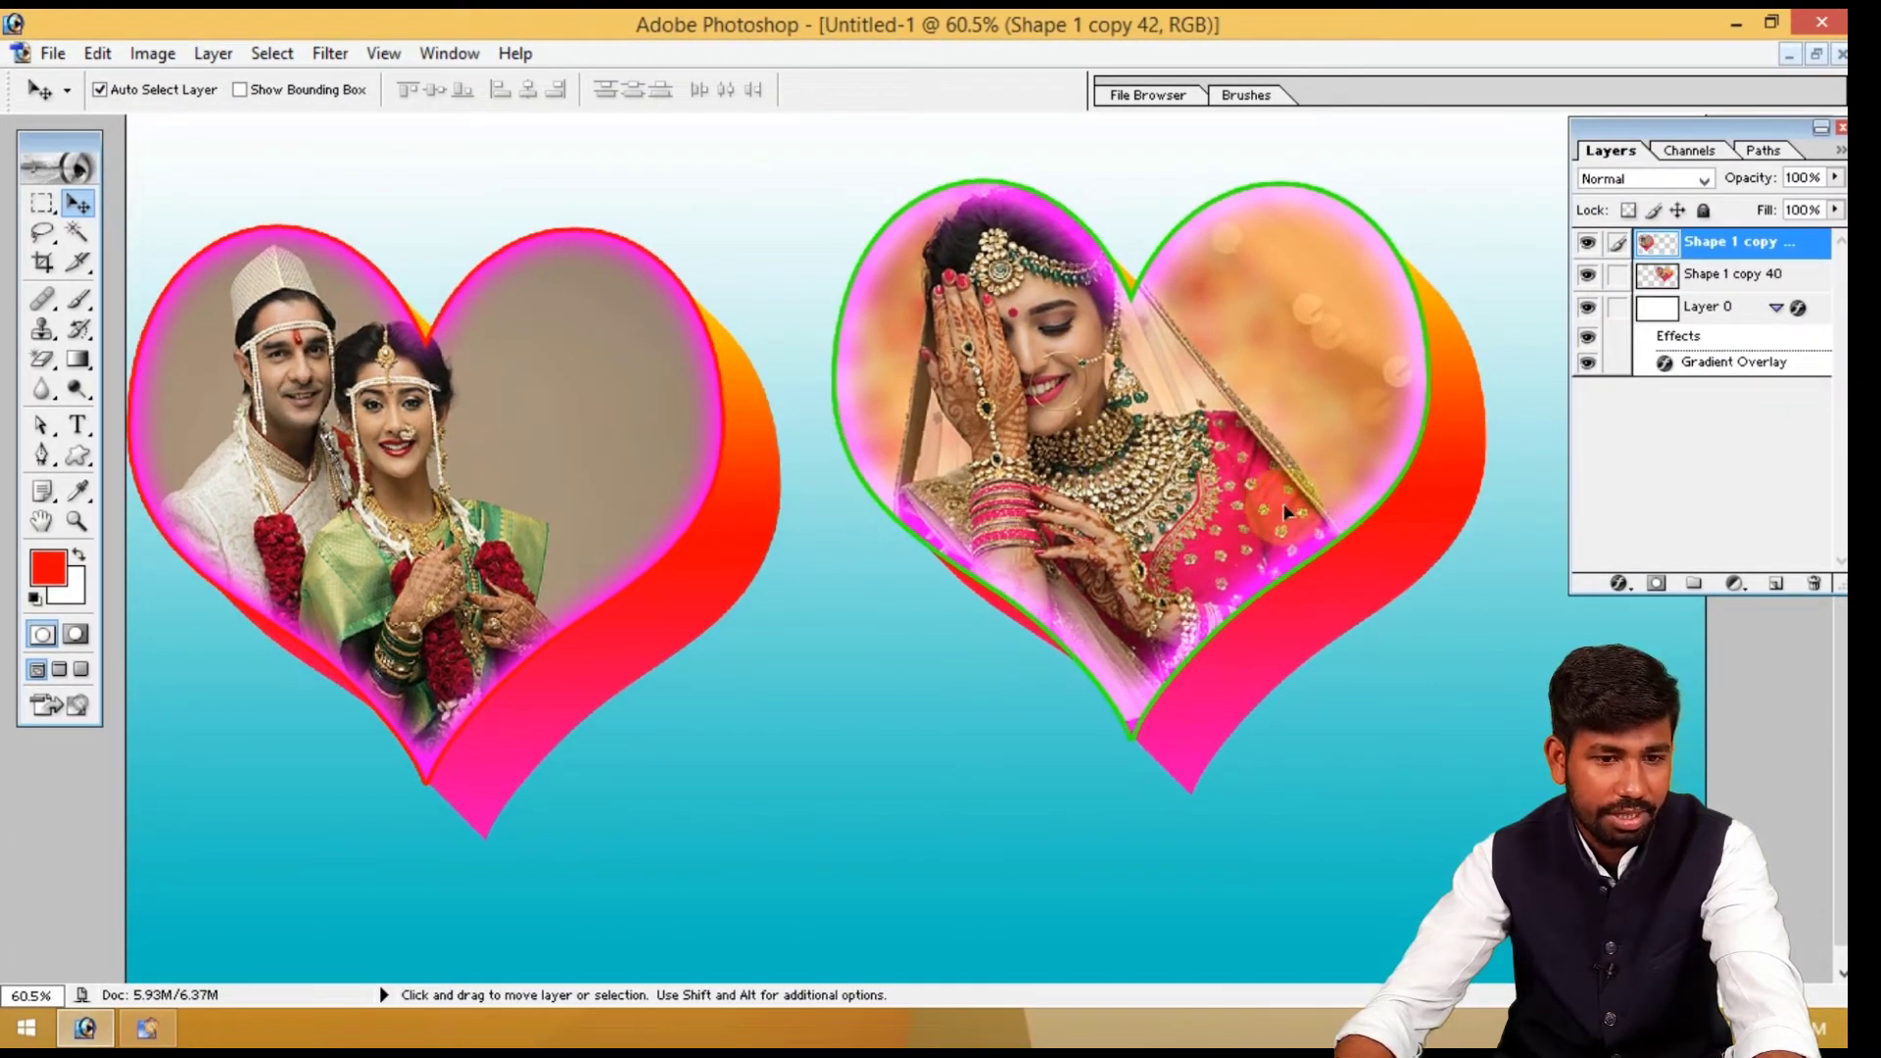
{"action": "left_click_drag", "start_coordinate": [1281, 504], "coordinate": [1301, 527]}
Flip the couple heart horizontally so its depth faces outward, and place it right beside the bride heart
{"action": "left_click", "coordinate": [601, 434]}
{"action": "key", "text": "ctrl+t"}
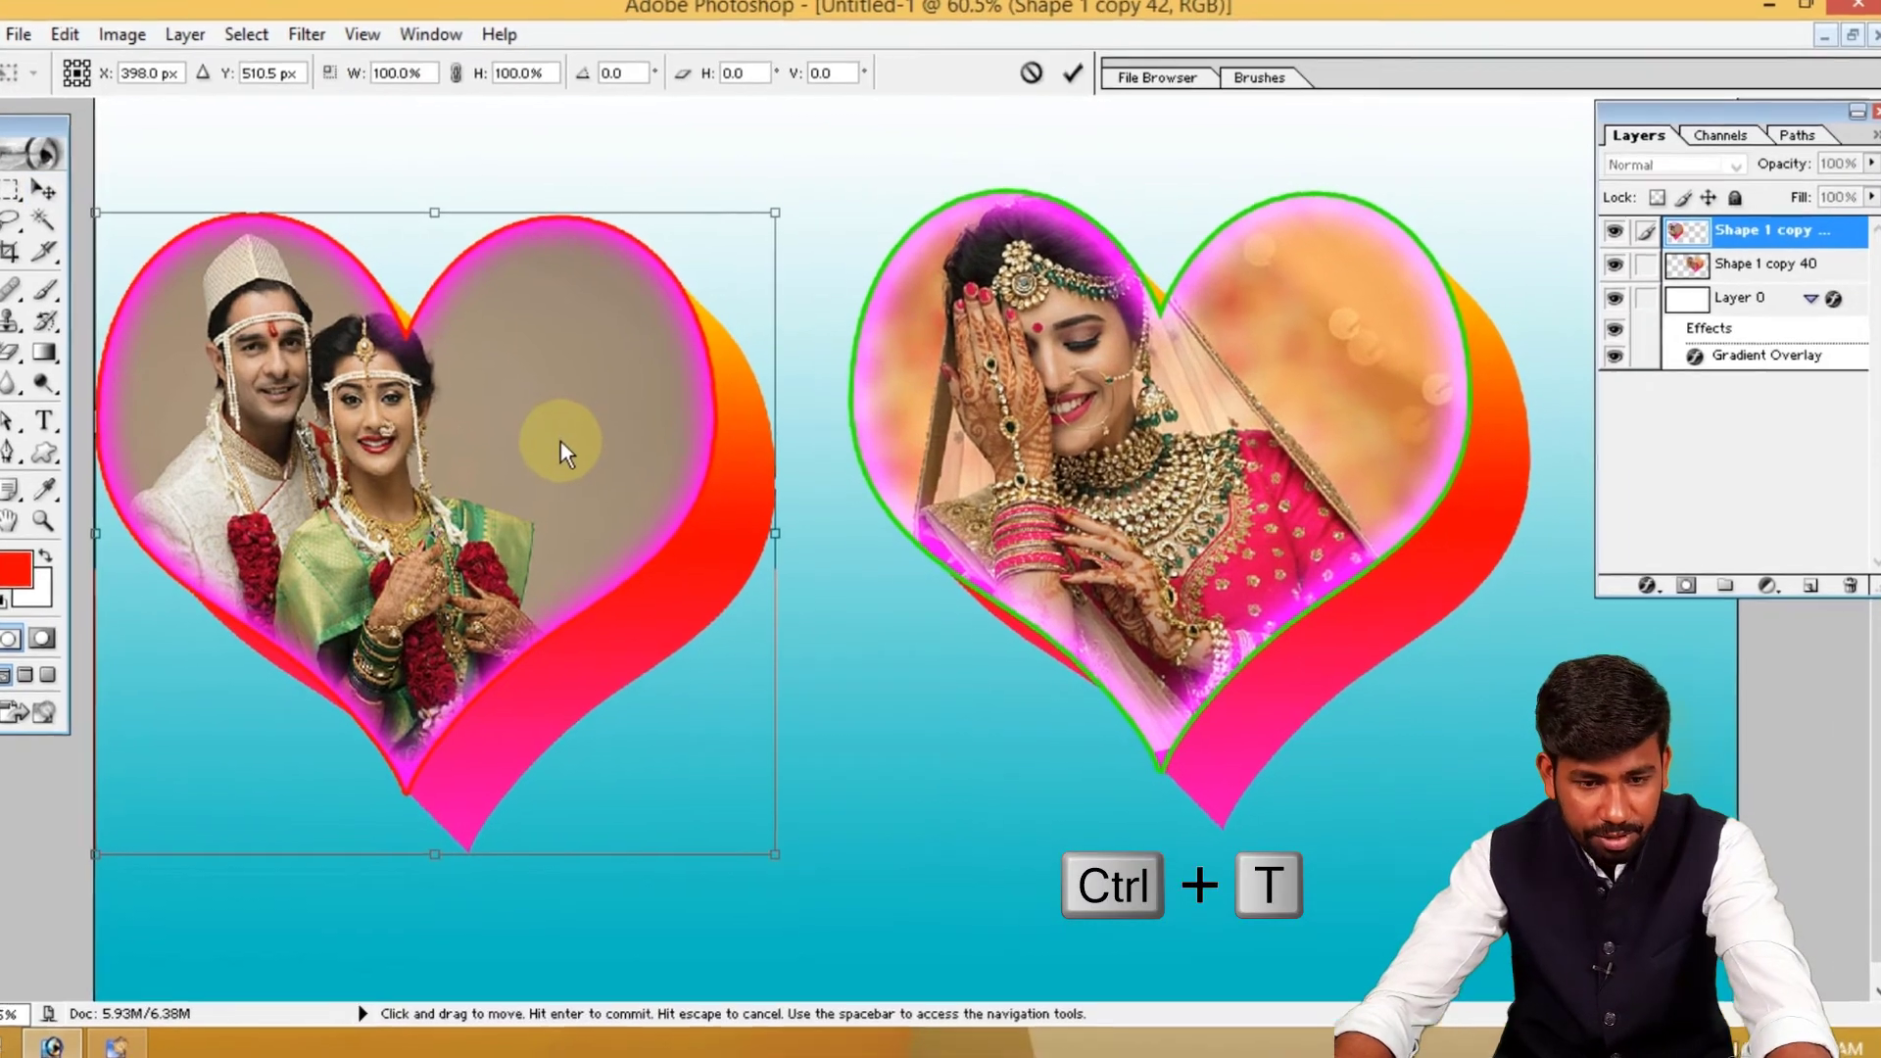
{"action": "right_click", "coordinate": [572, 443]}
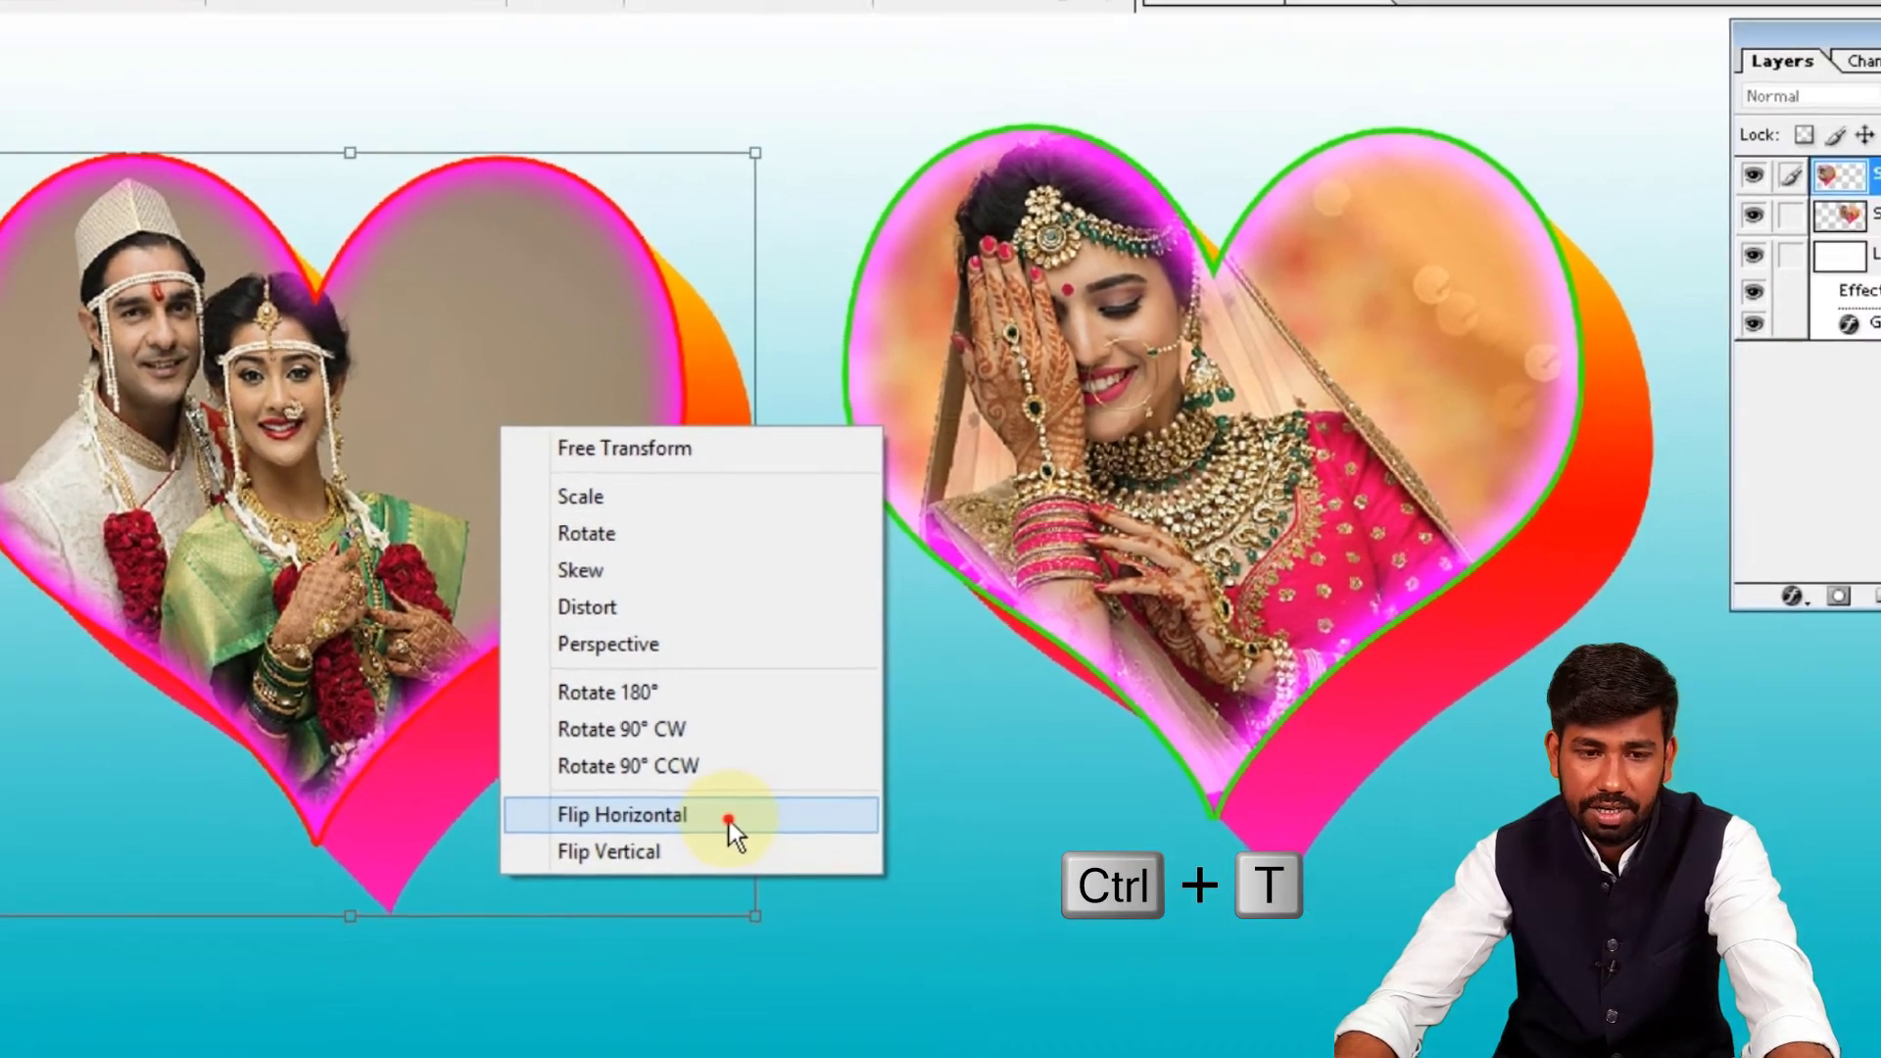
{"action": "left_click", "coordinate": [702, 848]}
{"action": "left_click_drag", "start_coordinate": [764, 456], "coordinate": [750, 450]}
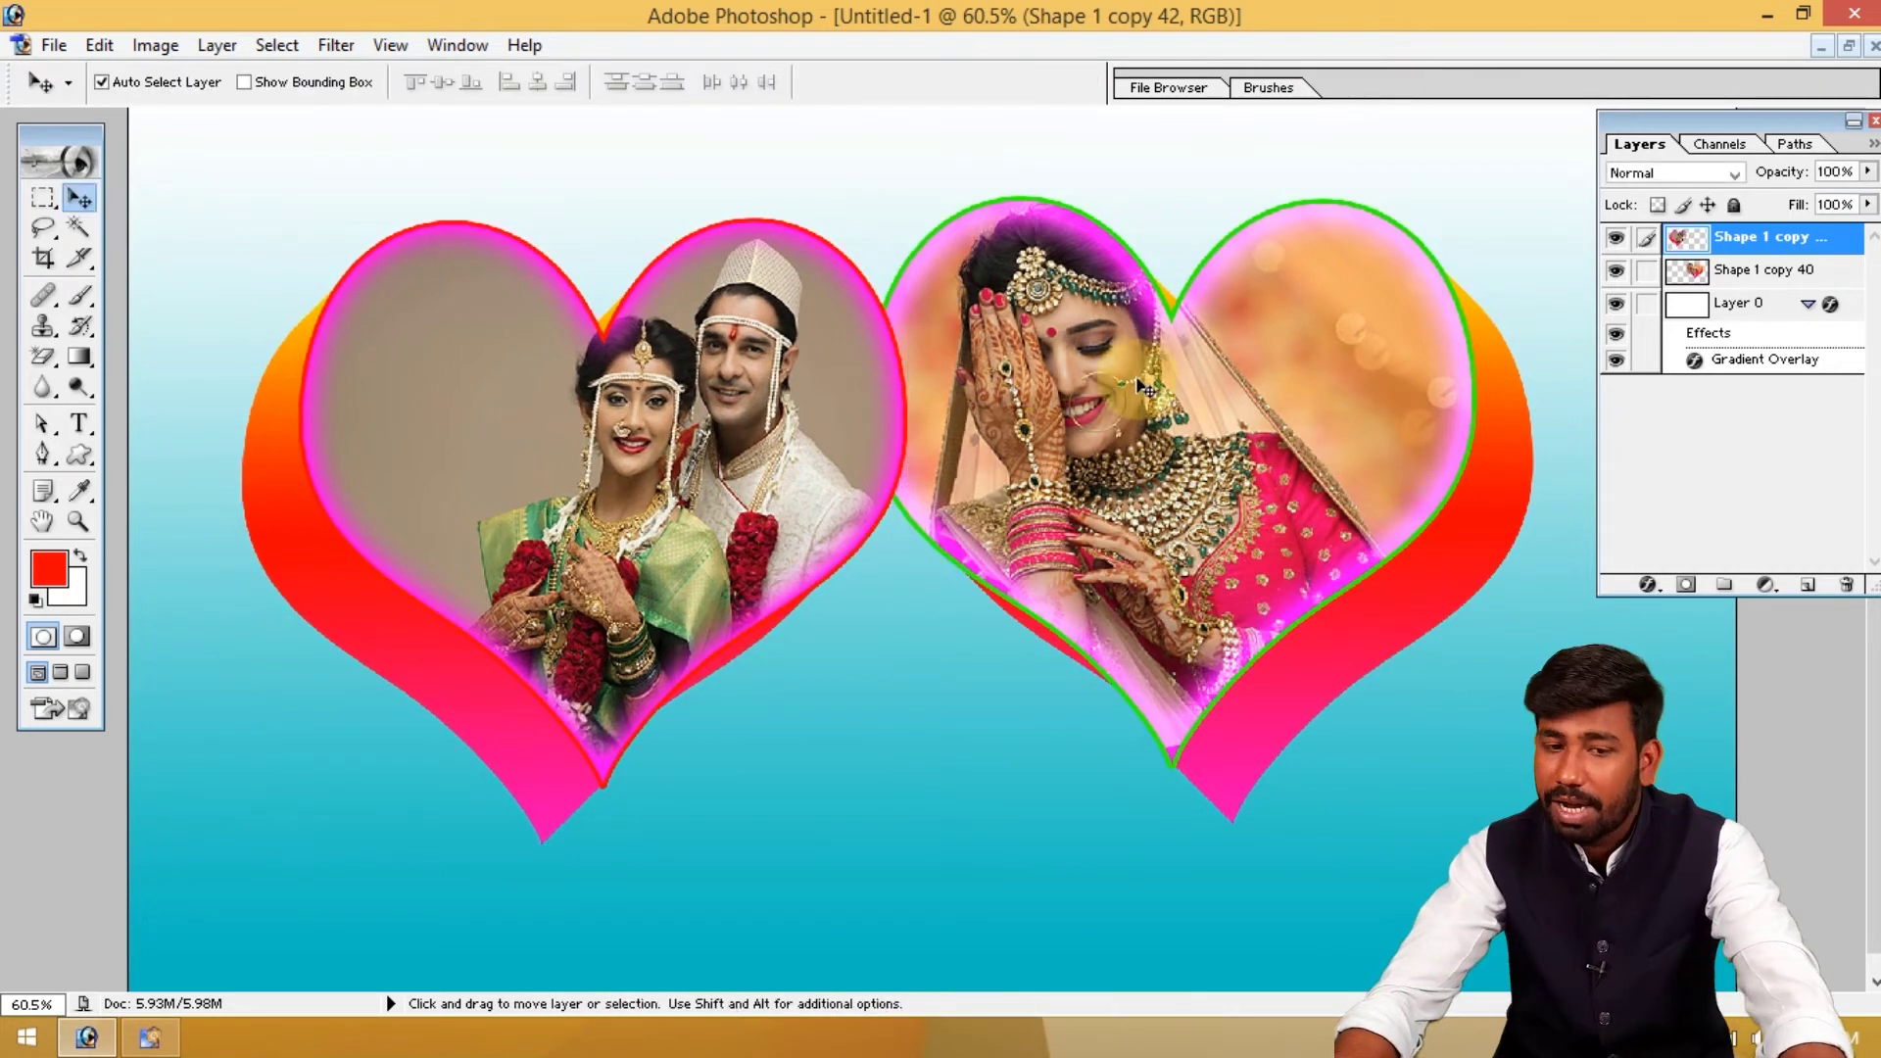
Reposition both hearts as a side-by-side pair around the middle of the canvas
{"action": "left_click_drag", "start_coordinate": [1161, 380], "coordinate": [1205, 394]}
{"action": "key", "text": "ctrl+minus"}
{"action": "key", "text": "ctrl+minus"}
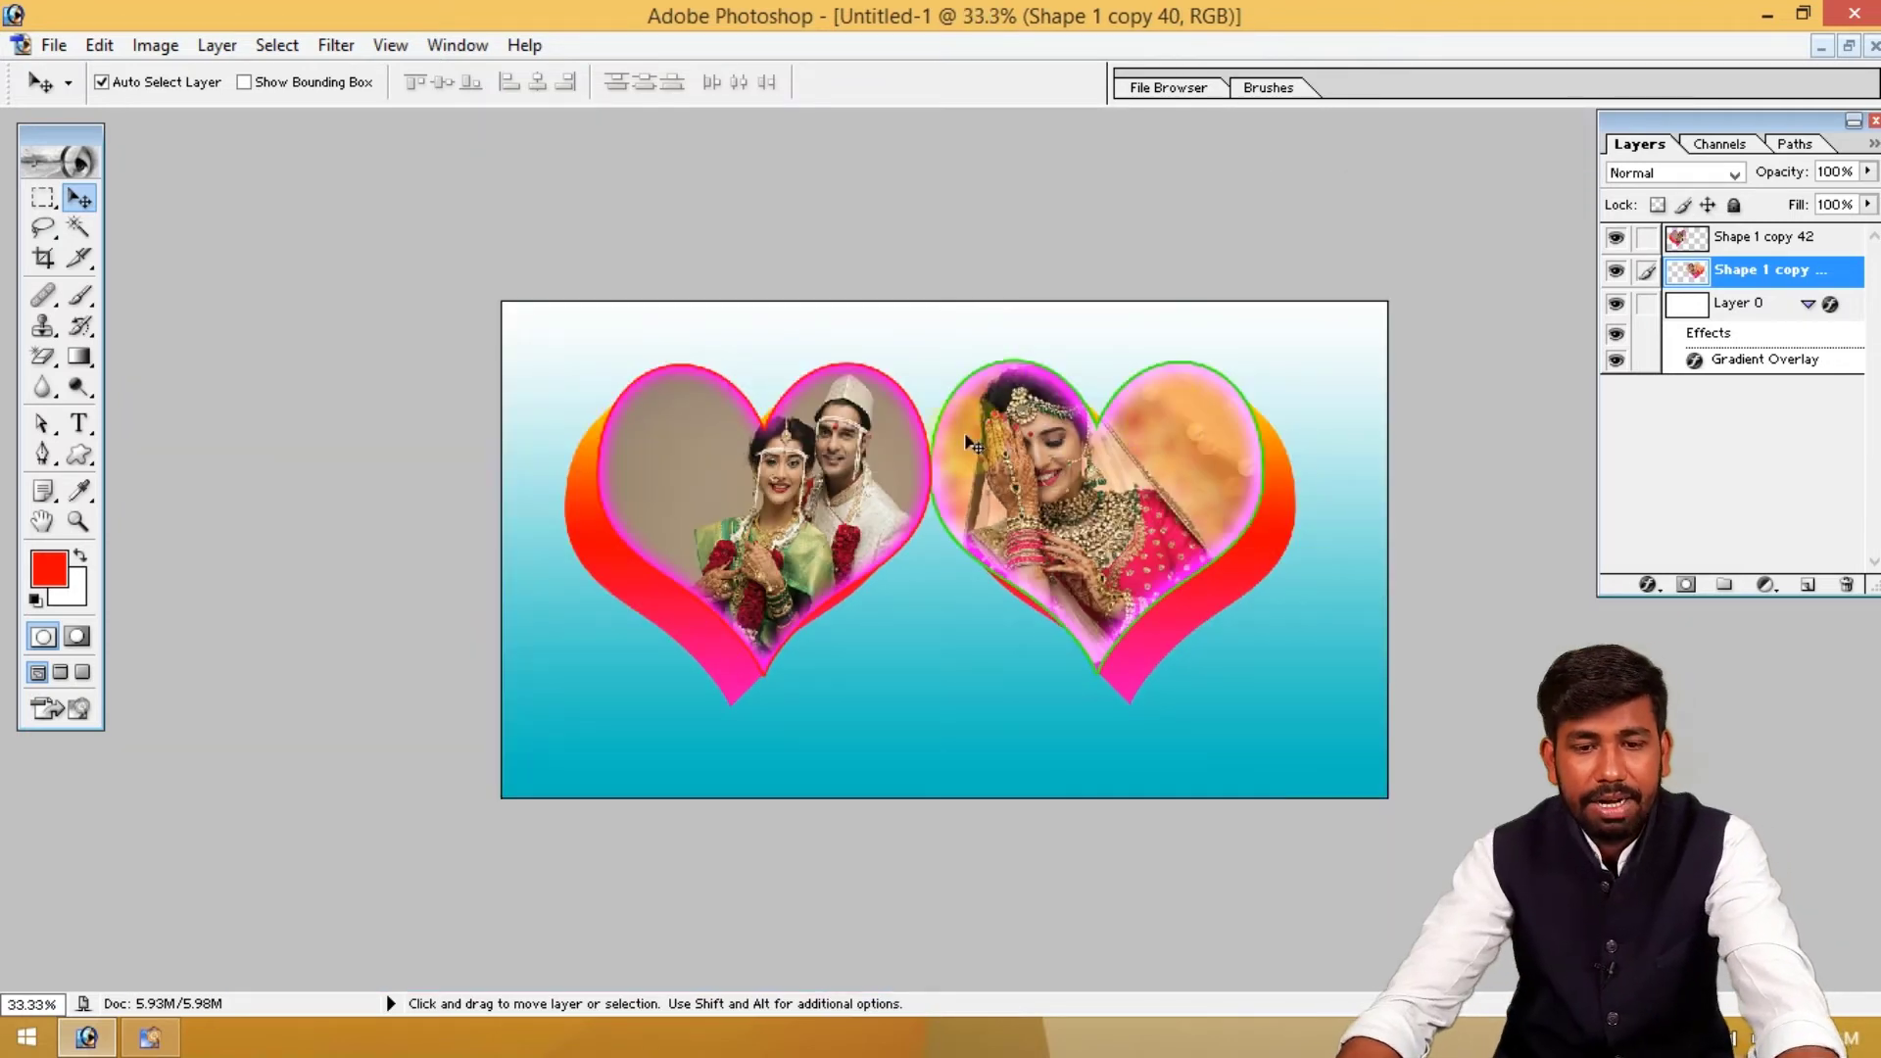
{"action": "left_click_drag", "start_coordinate": [1050, 457], "coordinate": [1056, 476]}
{"action": "left_click_drag", "start_coordinate": [825, 457], "coordinate": [841, 486]}
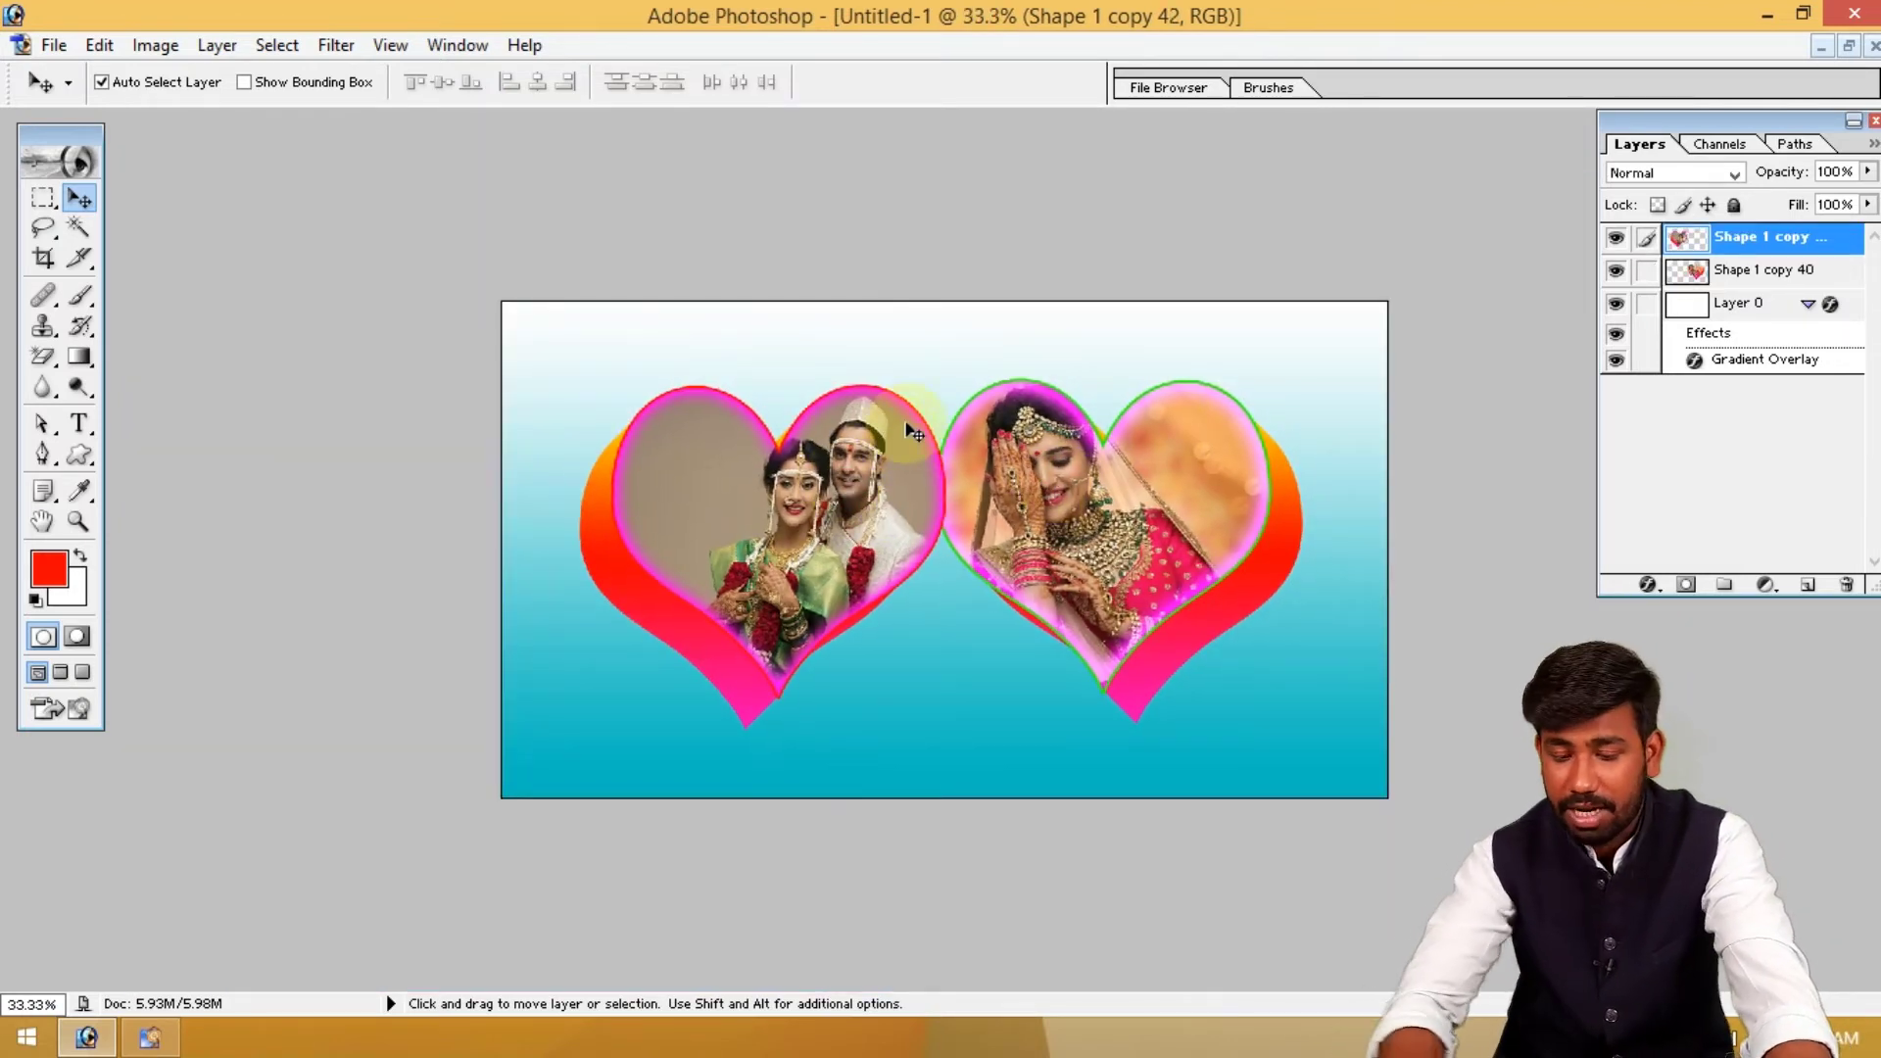
Scale the couple heart down slightly in proportion and move it back next to the bride heart
{"action": "key", "text": "ctrl+0"}
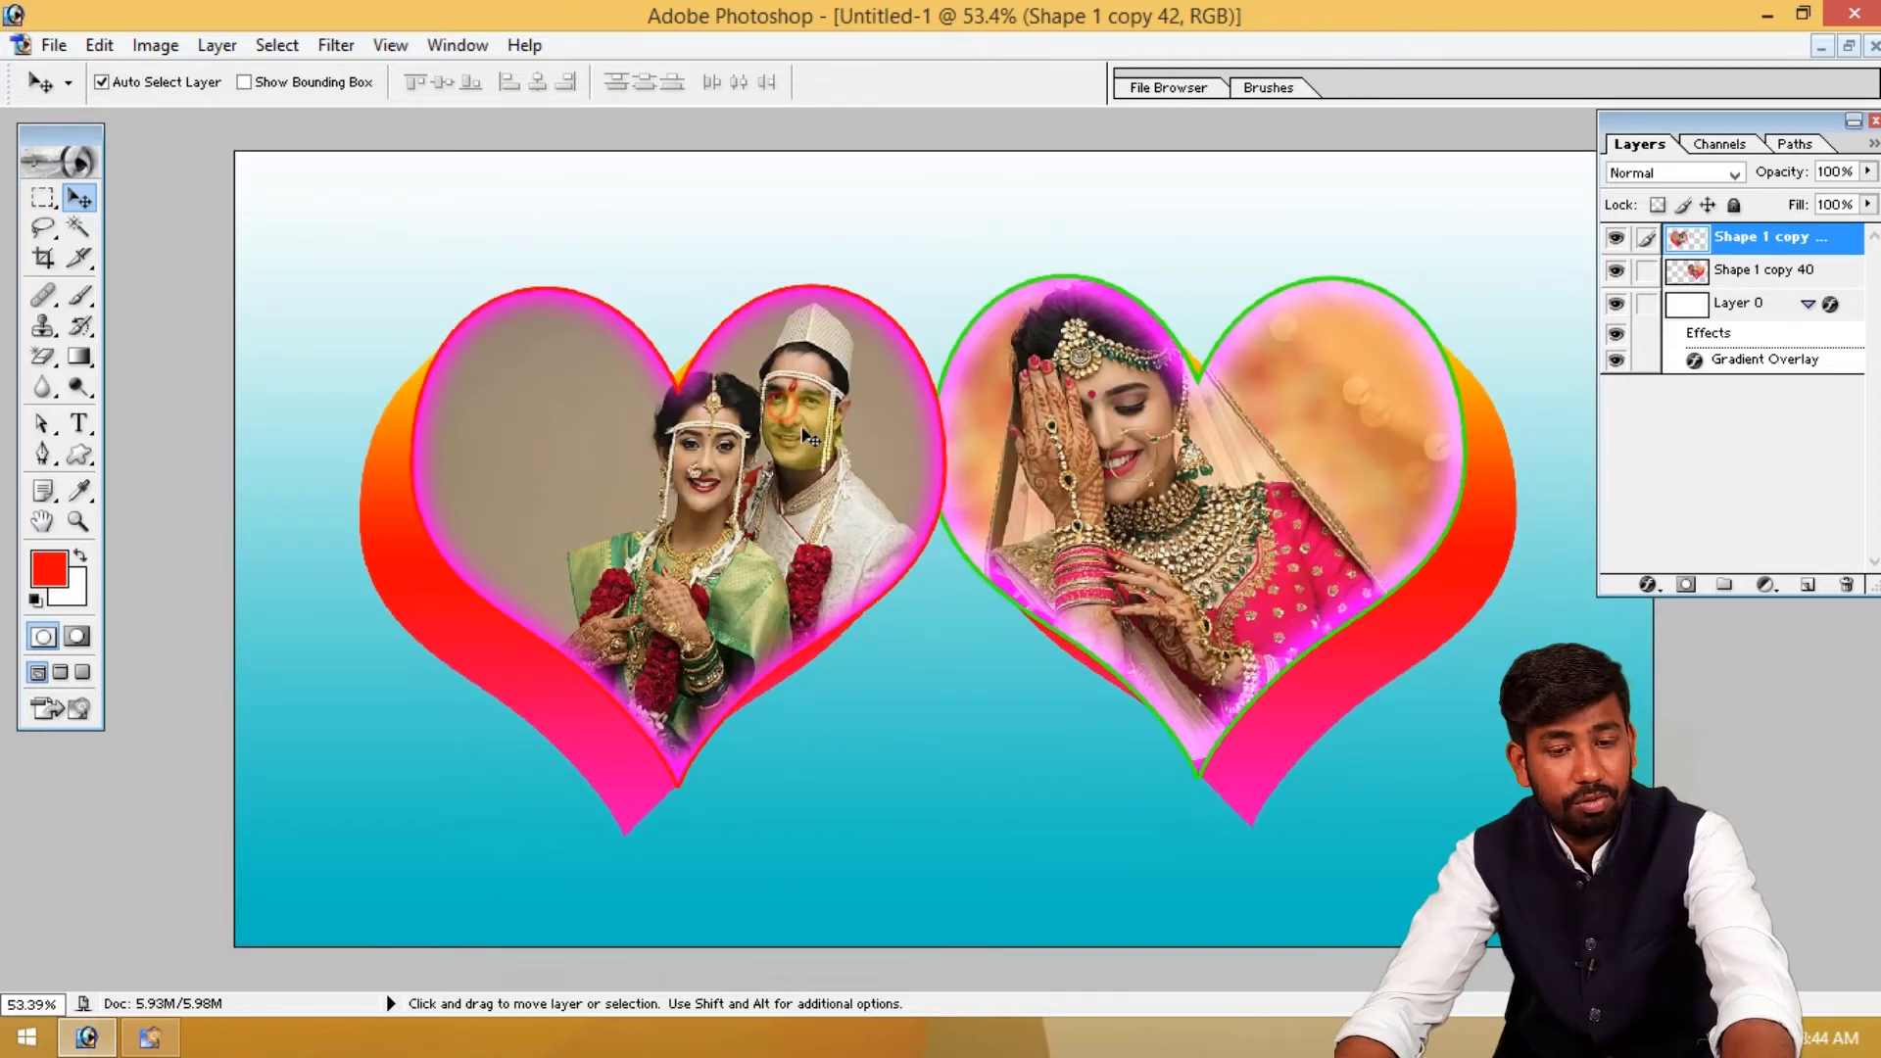
{"action": "key", "text": "ctrl+t"}
{"action": "left_click_drag", "start_coordinate": [955, 289], "coordinate": [873, 358]}
{"action": "double_click", "coordinate": [608, 482]}
{"action": "left_click_drag", "start_coordinate": [662, 477], "coordinate": [702, 464]}
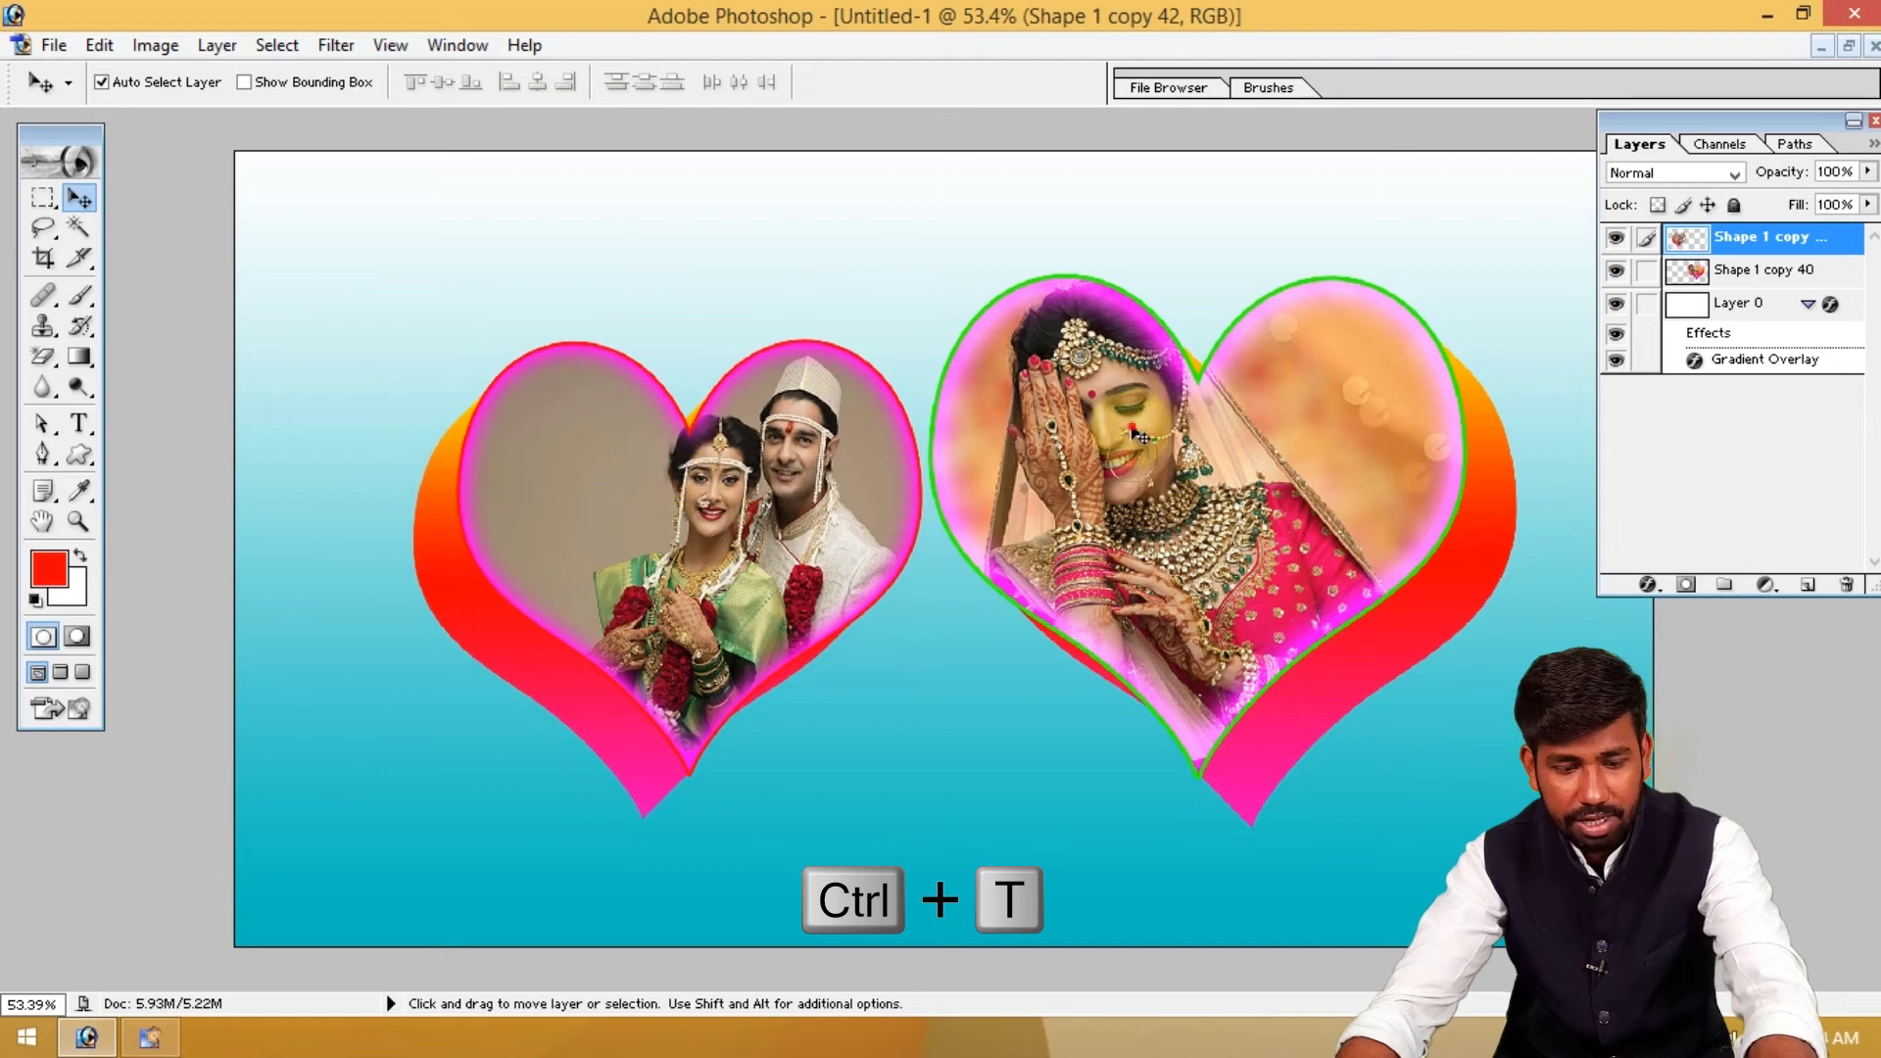
Scale the bride heart down to nearly match the couple heart, and shift the couple heart up and closer to it
{"action": "left_click", "coordinate": [1144, 423]}
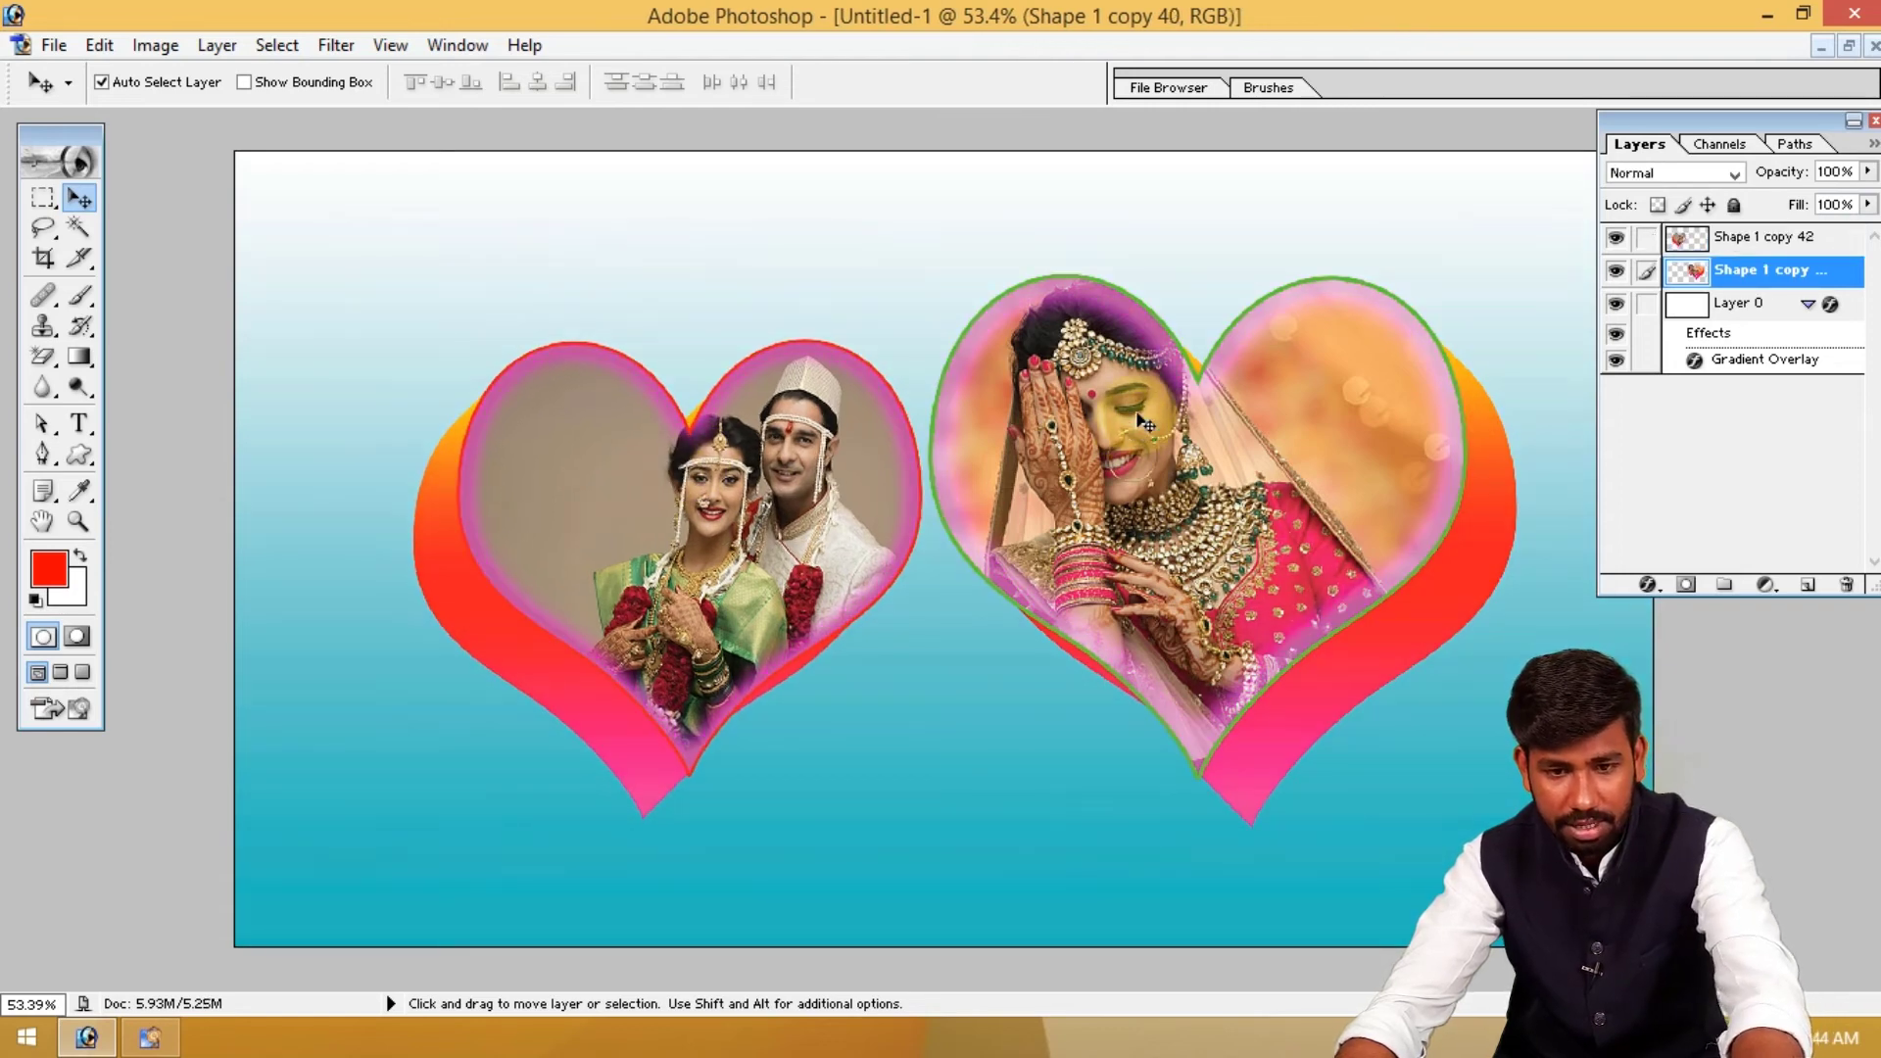
{"action": "key", "text": "ctrl+t"}
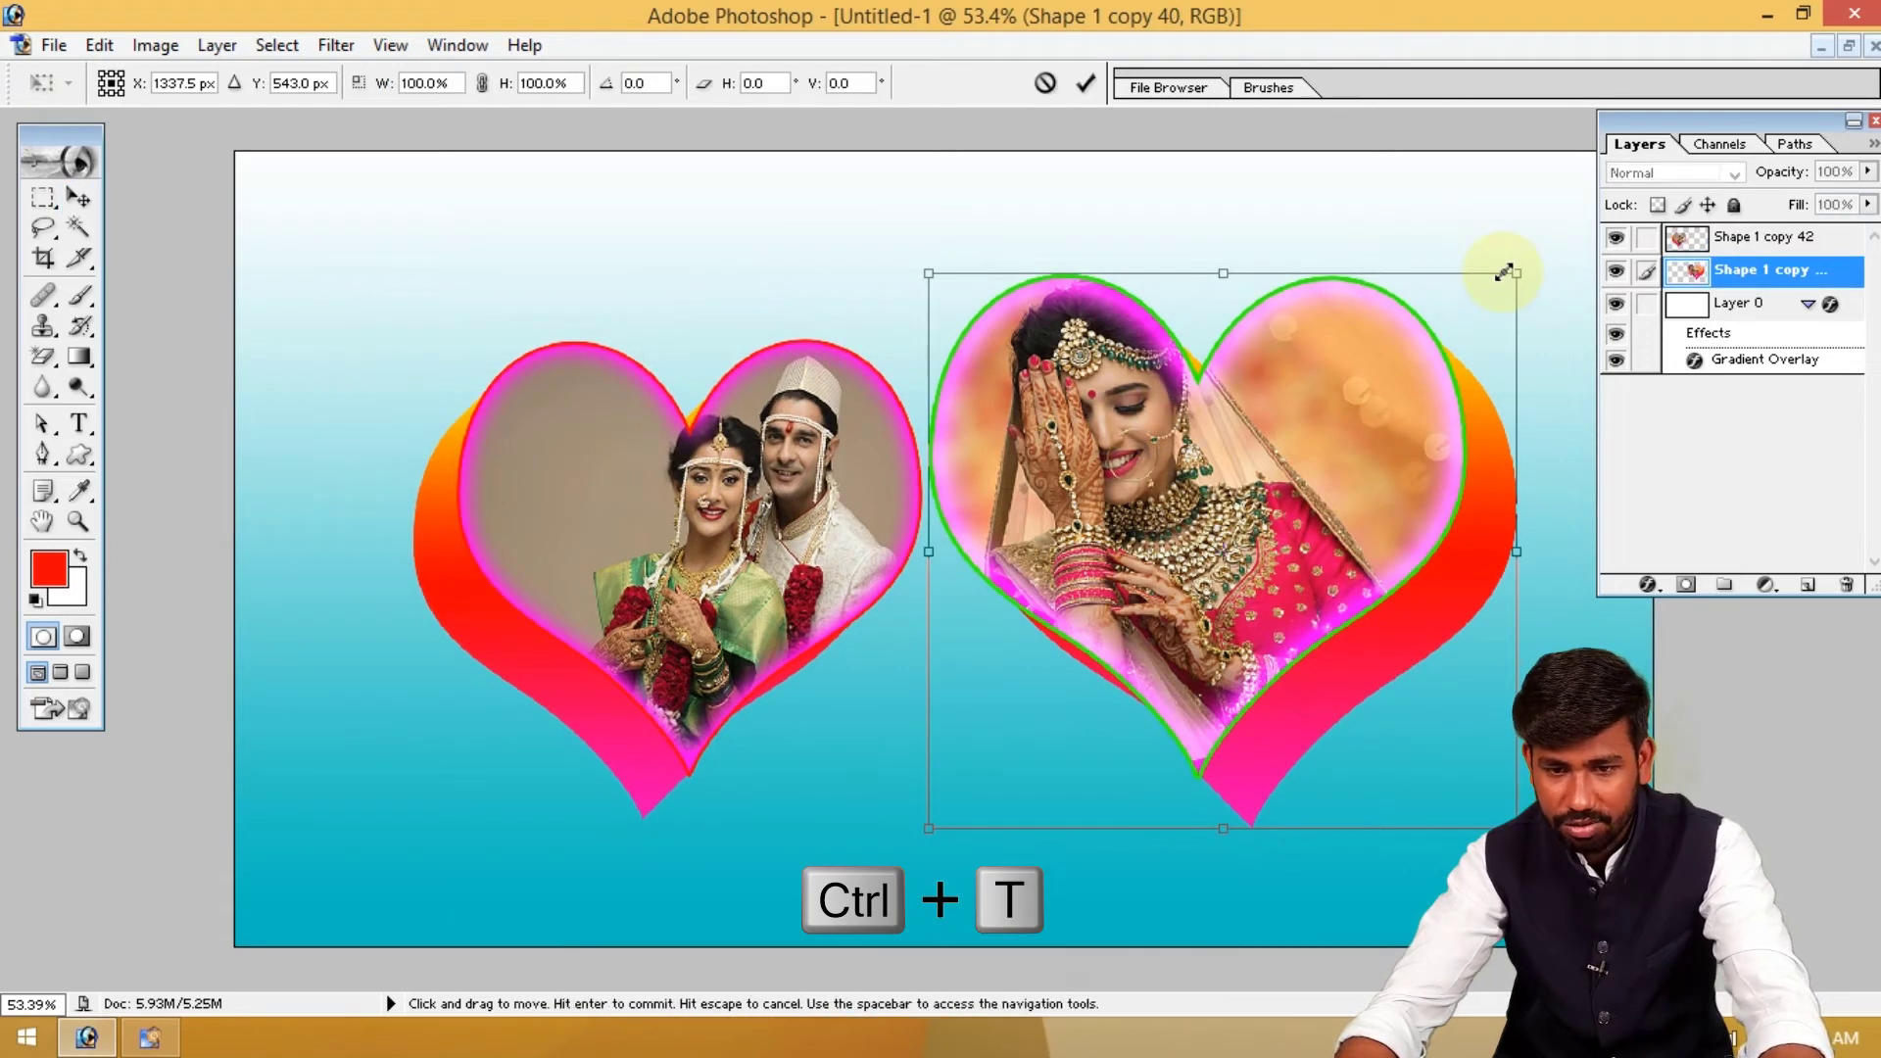
{"action": "left_click_drag", "start_coordinate": [1504, 272], "coordinate": [1415, 378]}
{"action": "left_click_drag", "start_coordinate": [1245, 475], "coordinate": [1305, 423]}
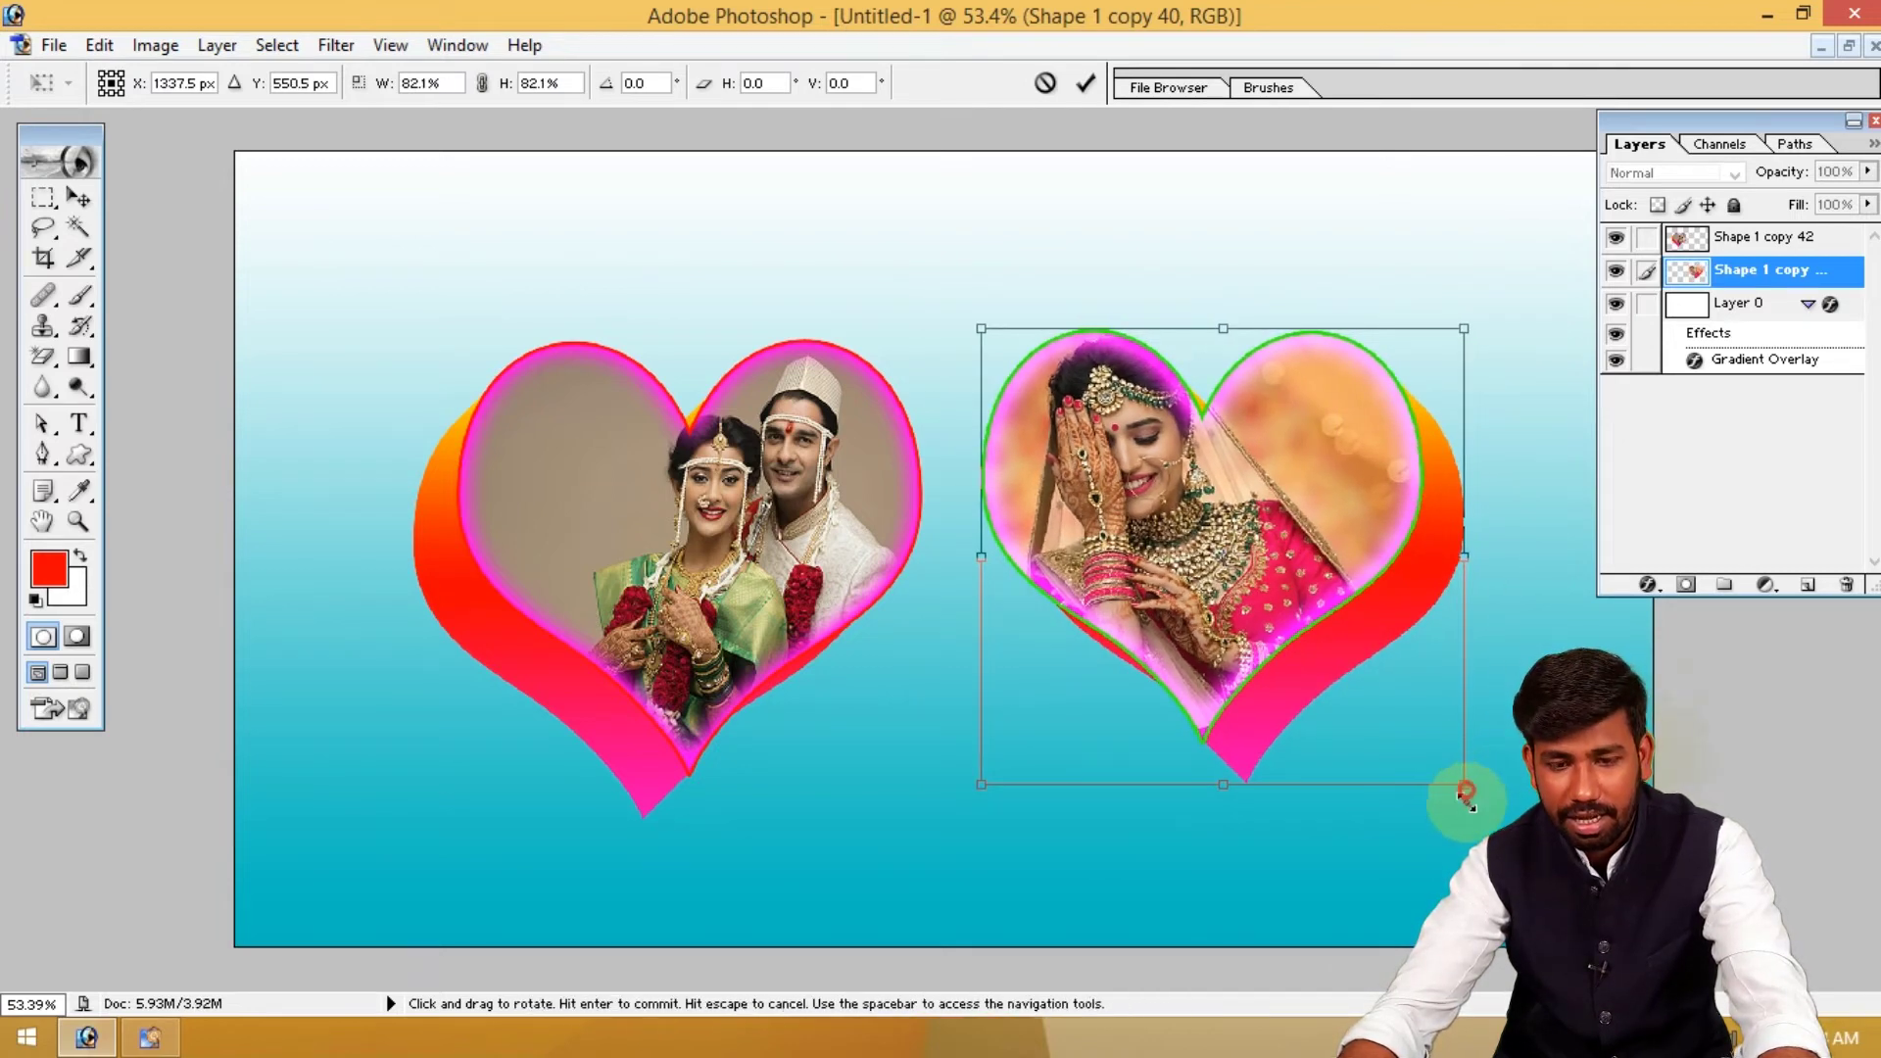
{"action": "left_click_drag", "start_coordinate": [1464, 787], "coordinate": [1481, 801]}
{"action": "key", "text": "Return"}
{"action": "left_click_drag", "start_coordinate": [460, 441], "coordinate": [493, 407]}
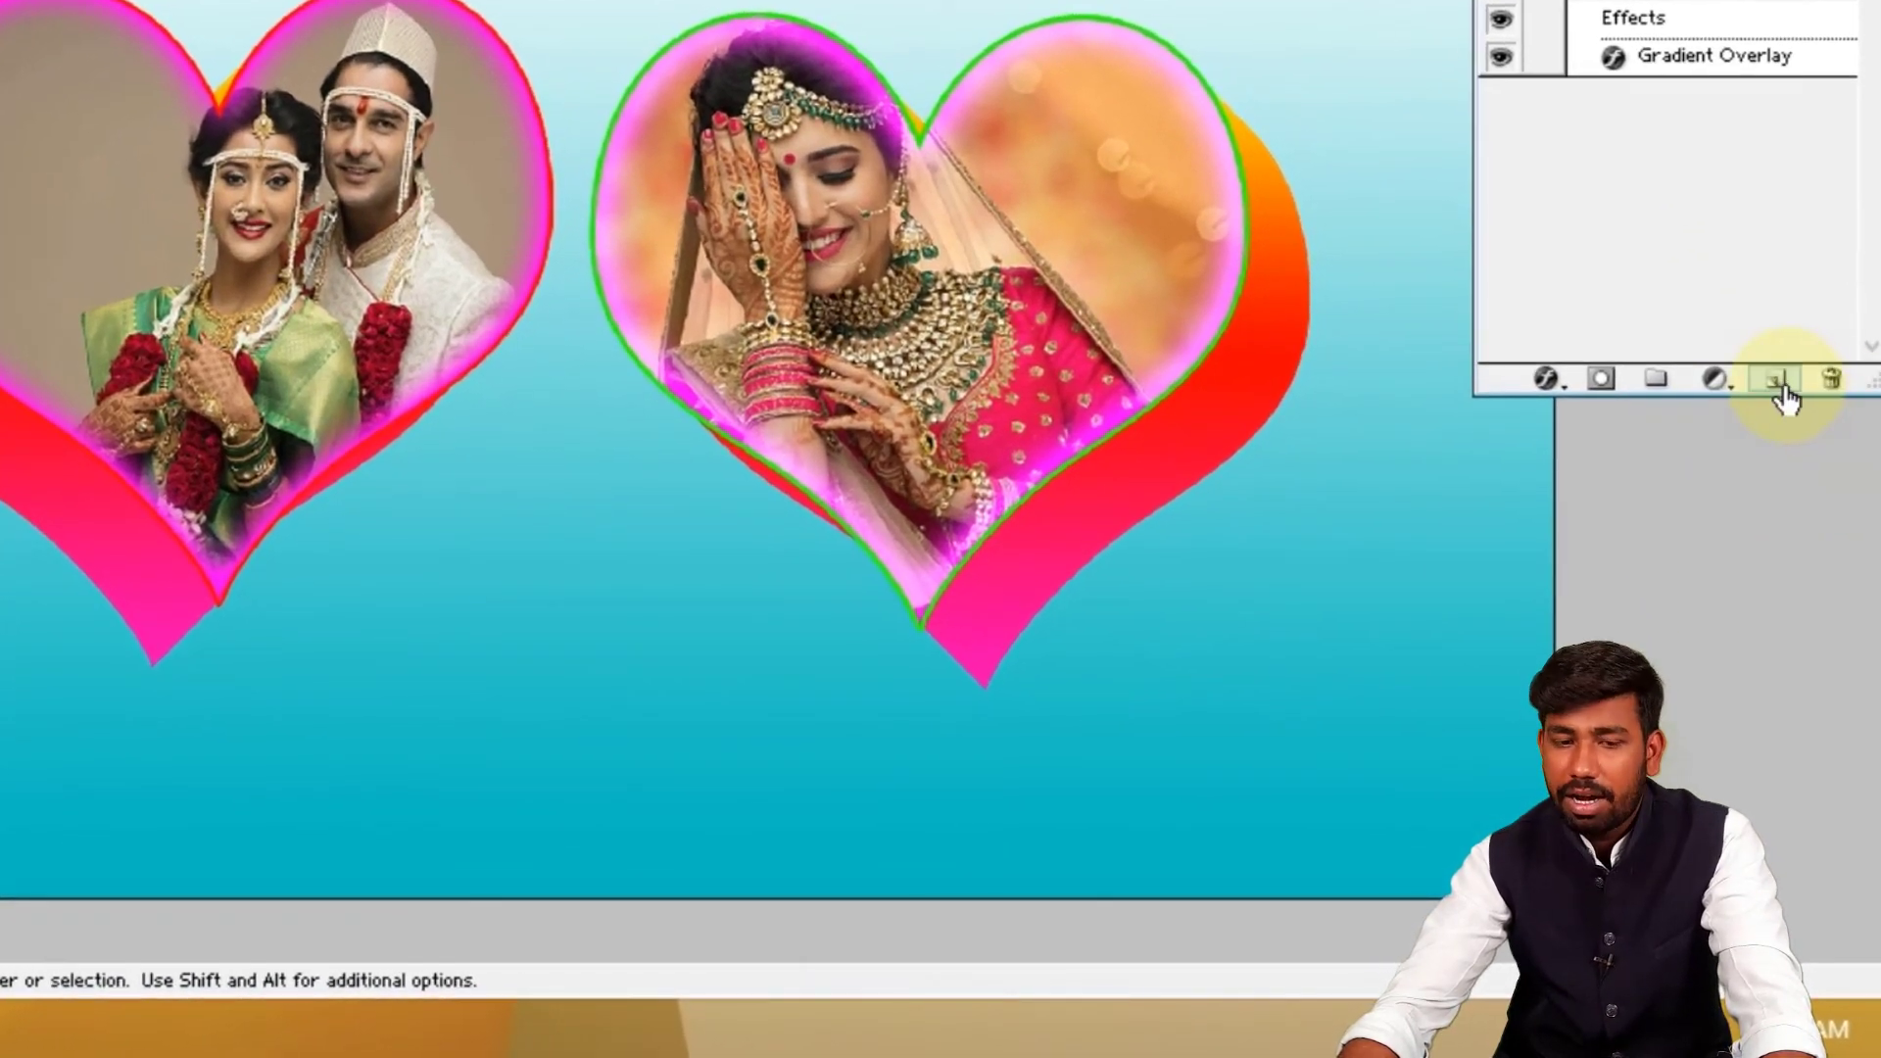
Add a new layer above the hearts and set up the Brush tool with a soft round 137 px tip
{"action": "left_click", "coordinate": [1777, 380]}
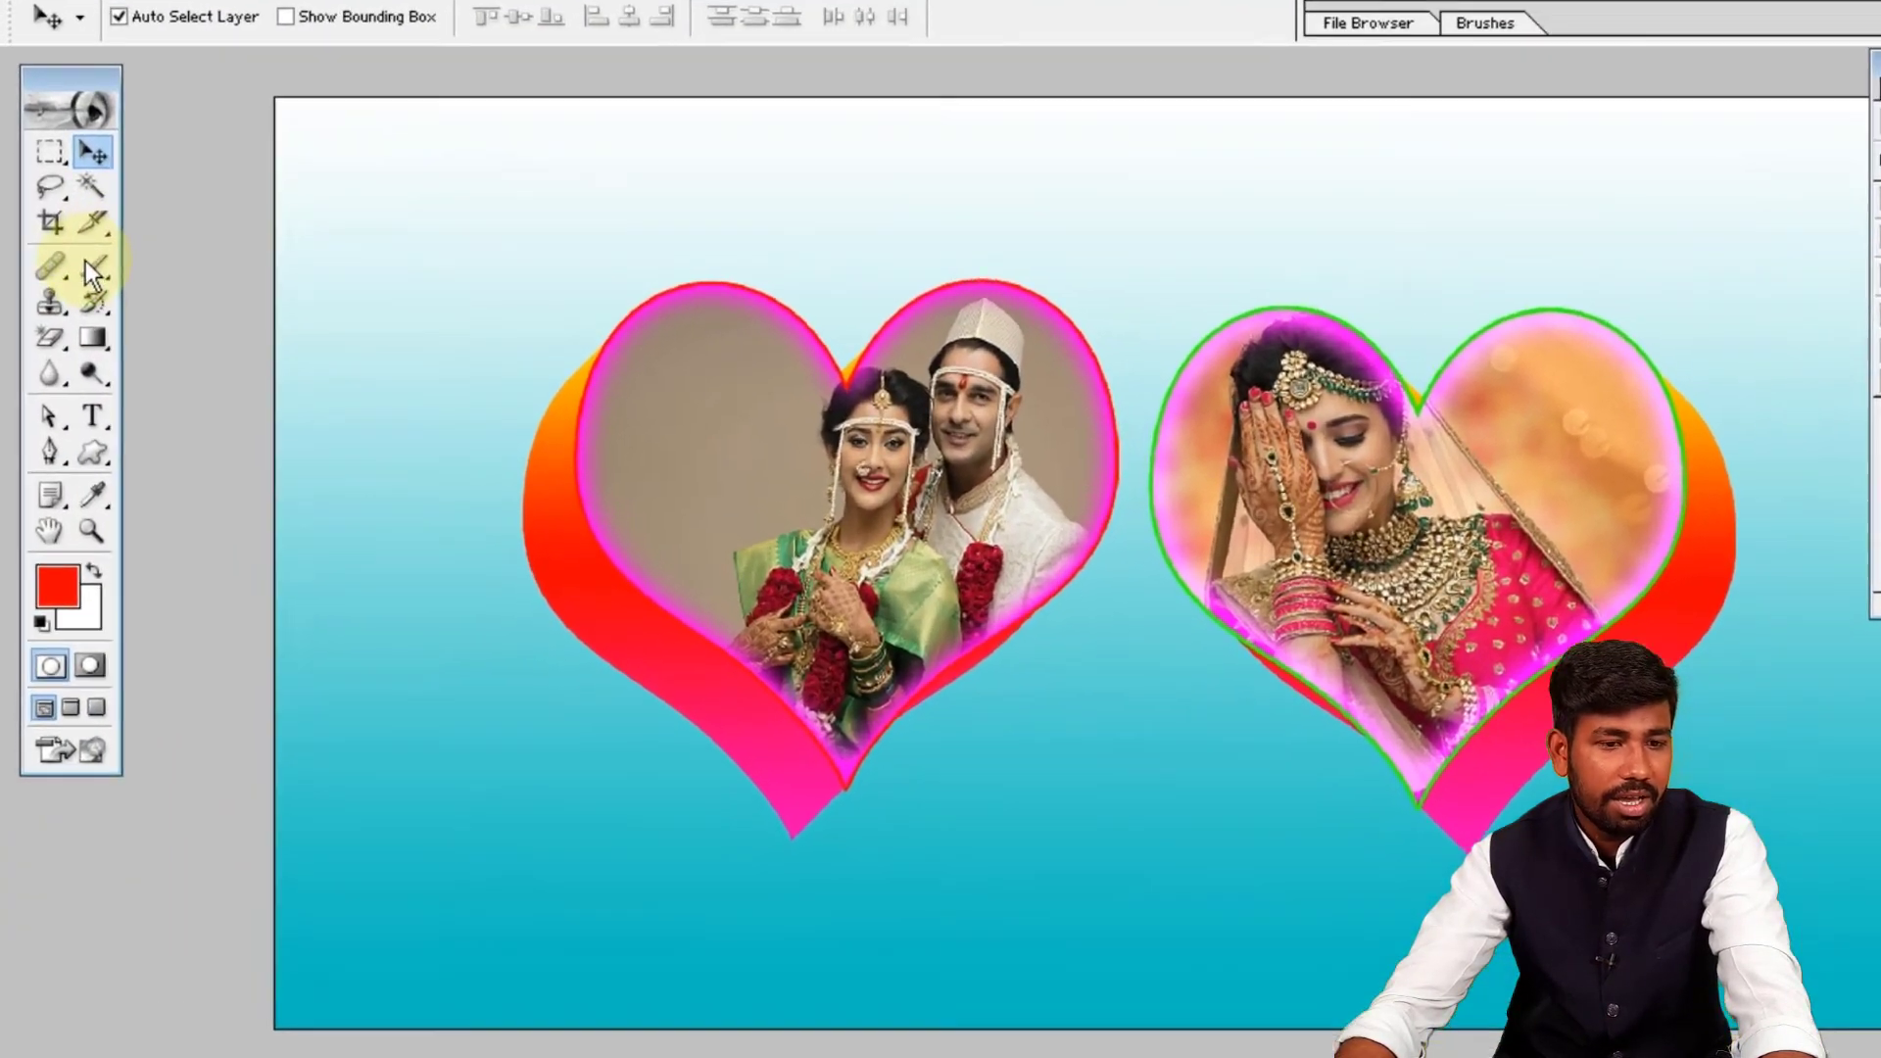
{"action": "right_click", "coordinate": [104, 235]}
{"action": "left_click", "coordinate": [103, 235]}
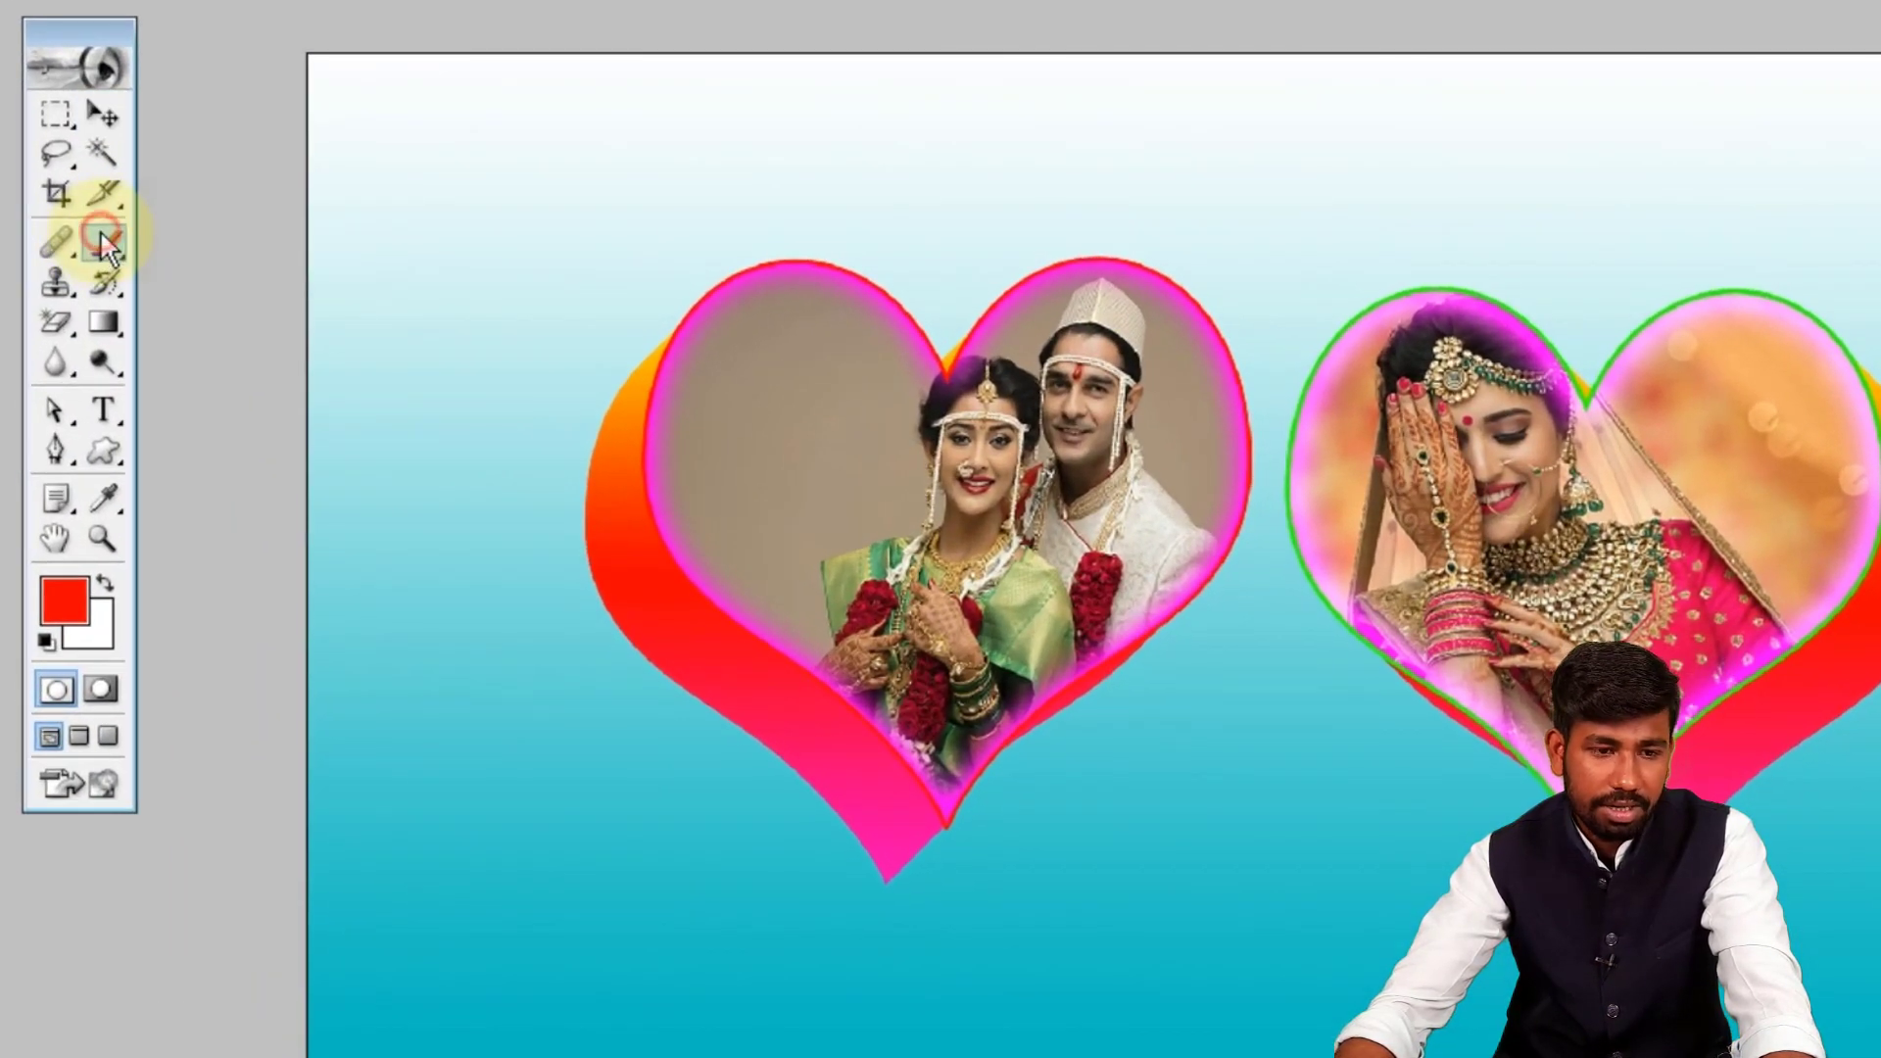
{"action": "left_click", "coordinate": [232, 232]}
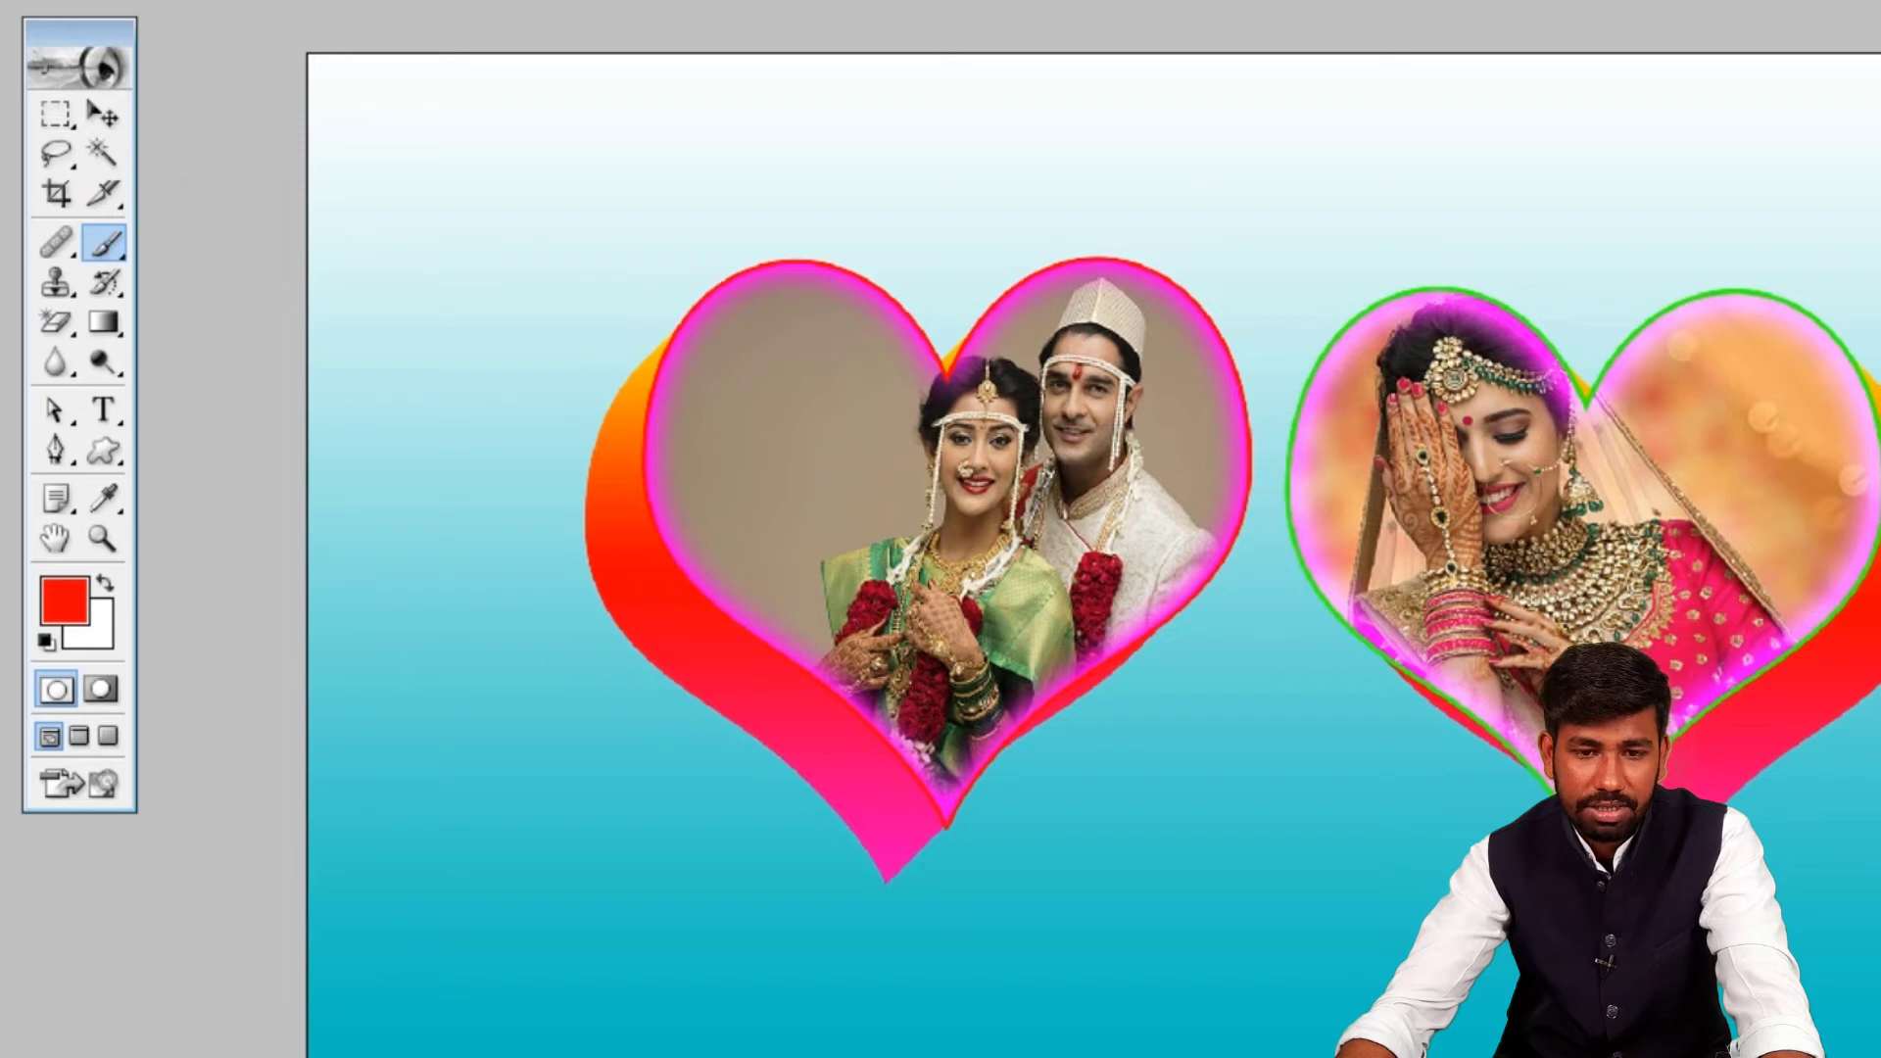
{"action": "right_click", "coordinate": [1412, 270]}
{"action": "left_click", "coordinate": [1477, 237]}
{"action": "scroll", "coordinate": [1369, 480], "scroll_direction": "down", "scroll_amount": 4}
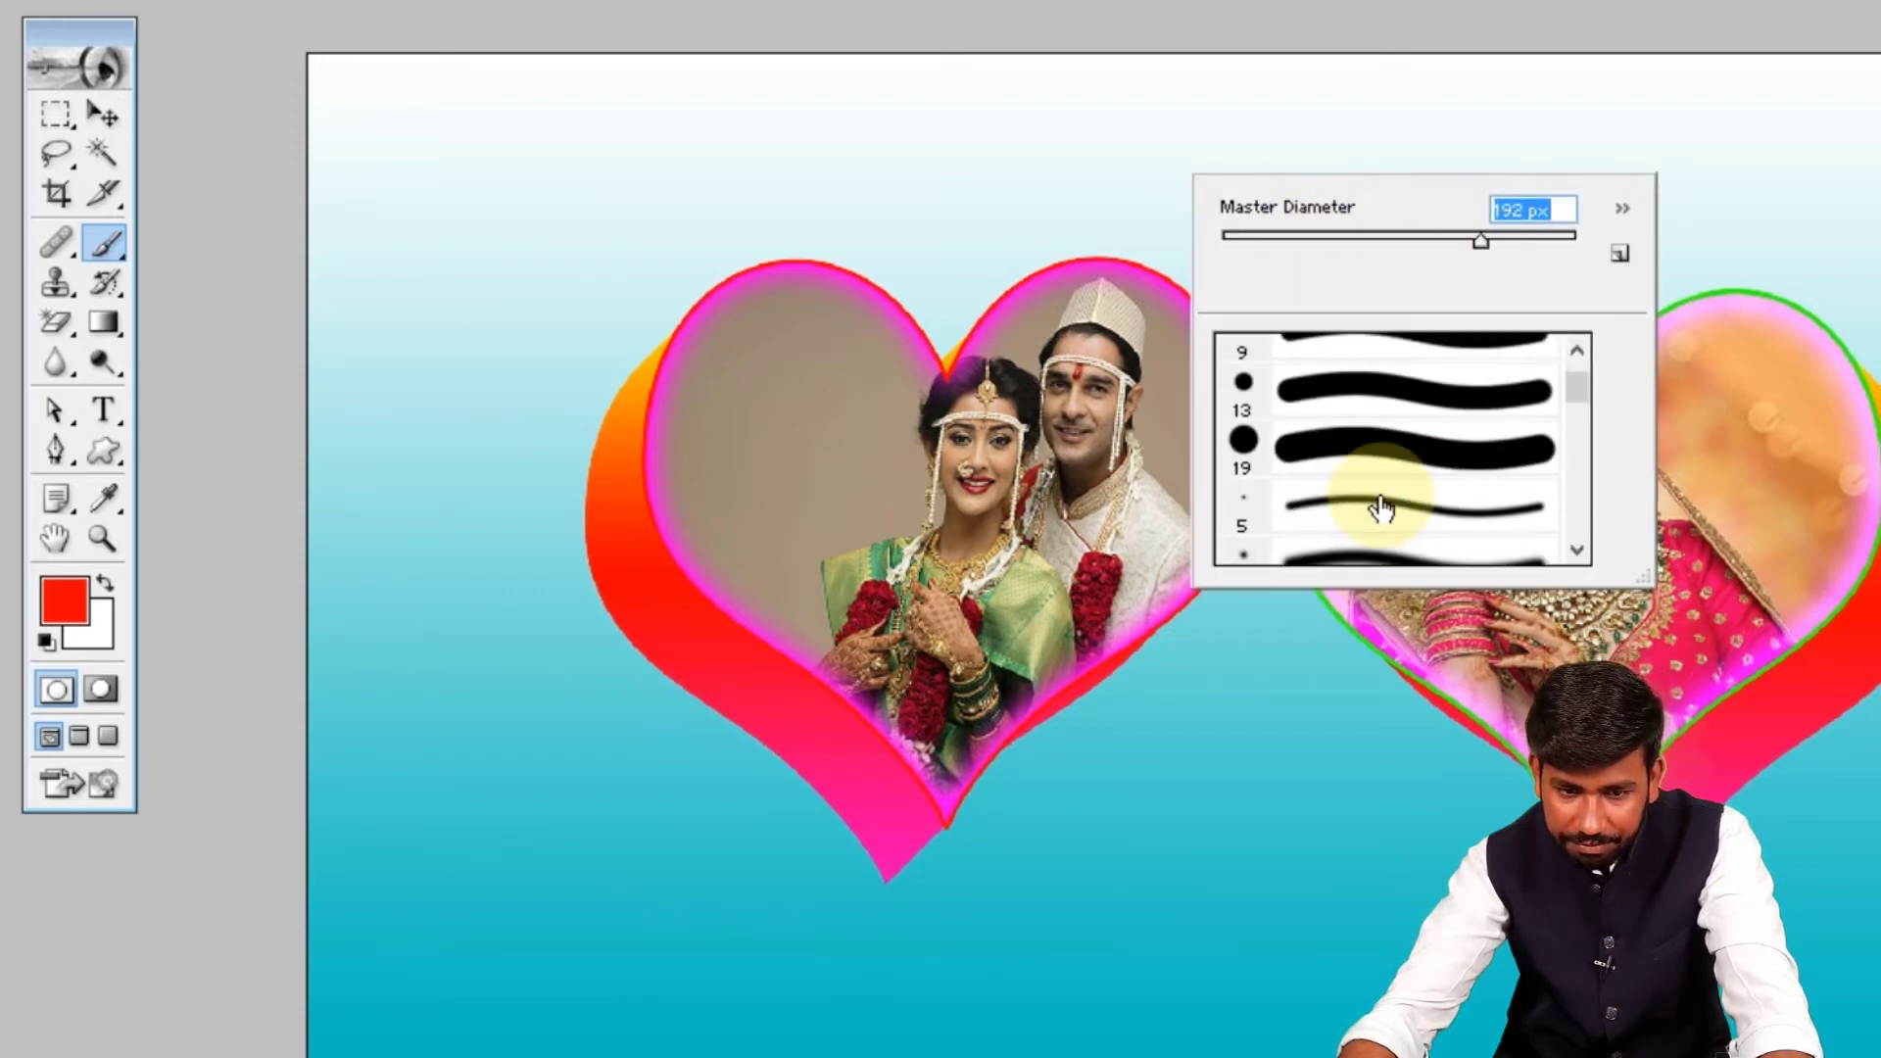
{"action": "left_click", "coordinate": [1426, 452]}
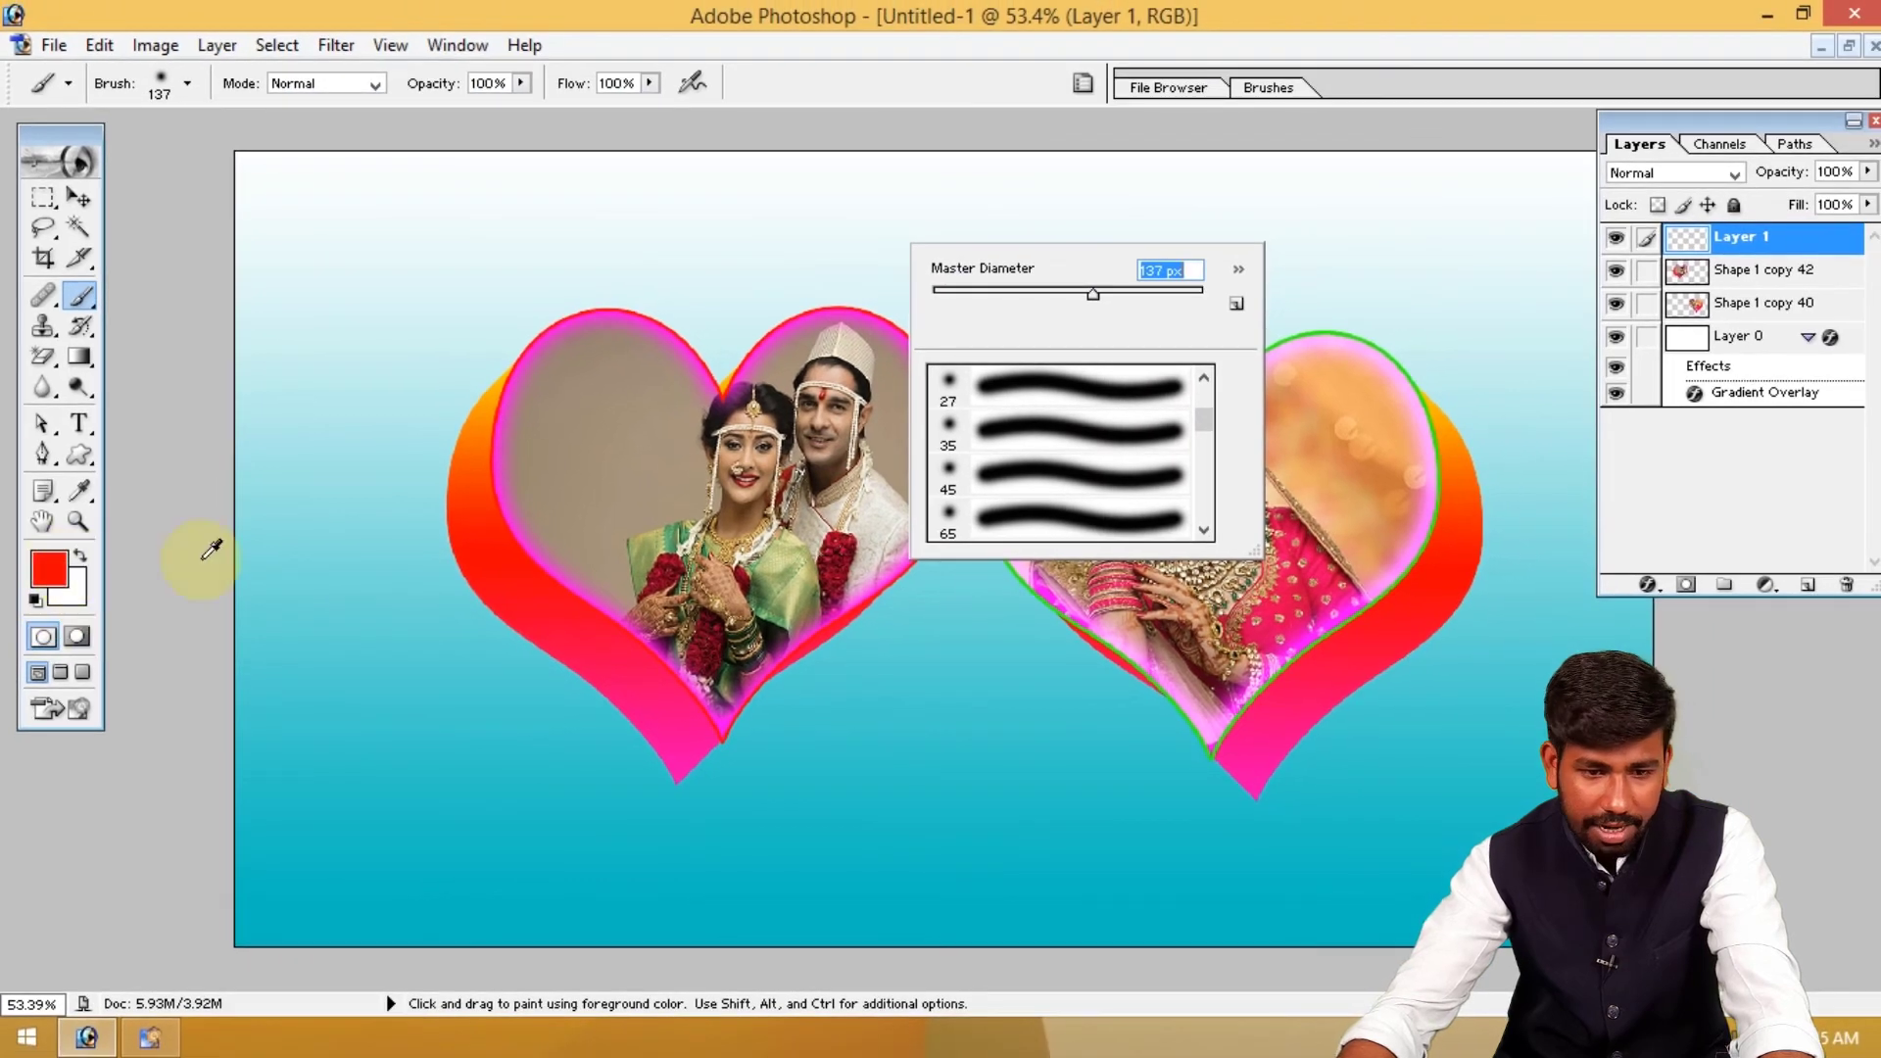
Paint a single soft black dab on the new layer using a 373 px brush
{"action": "left_click", "coordinate": [63, 600]}
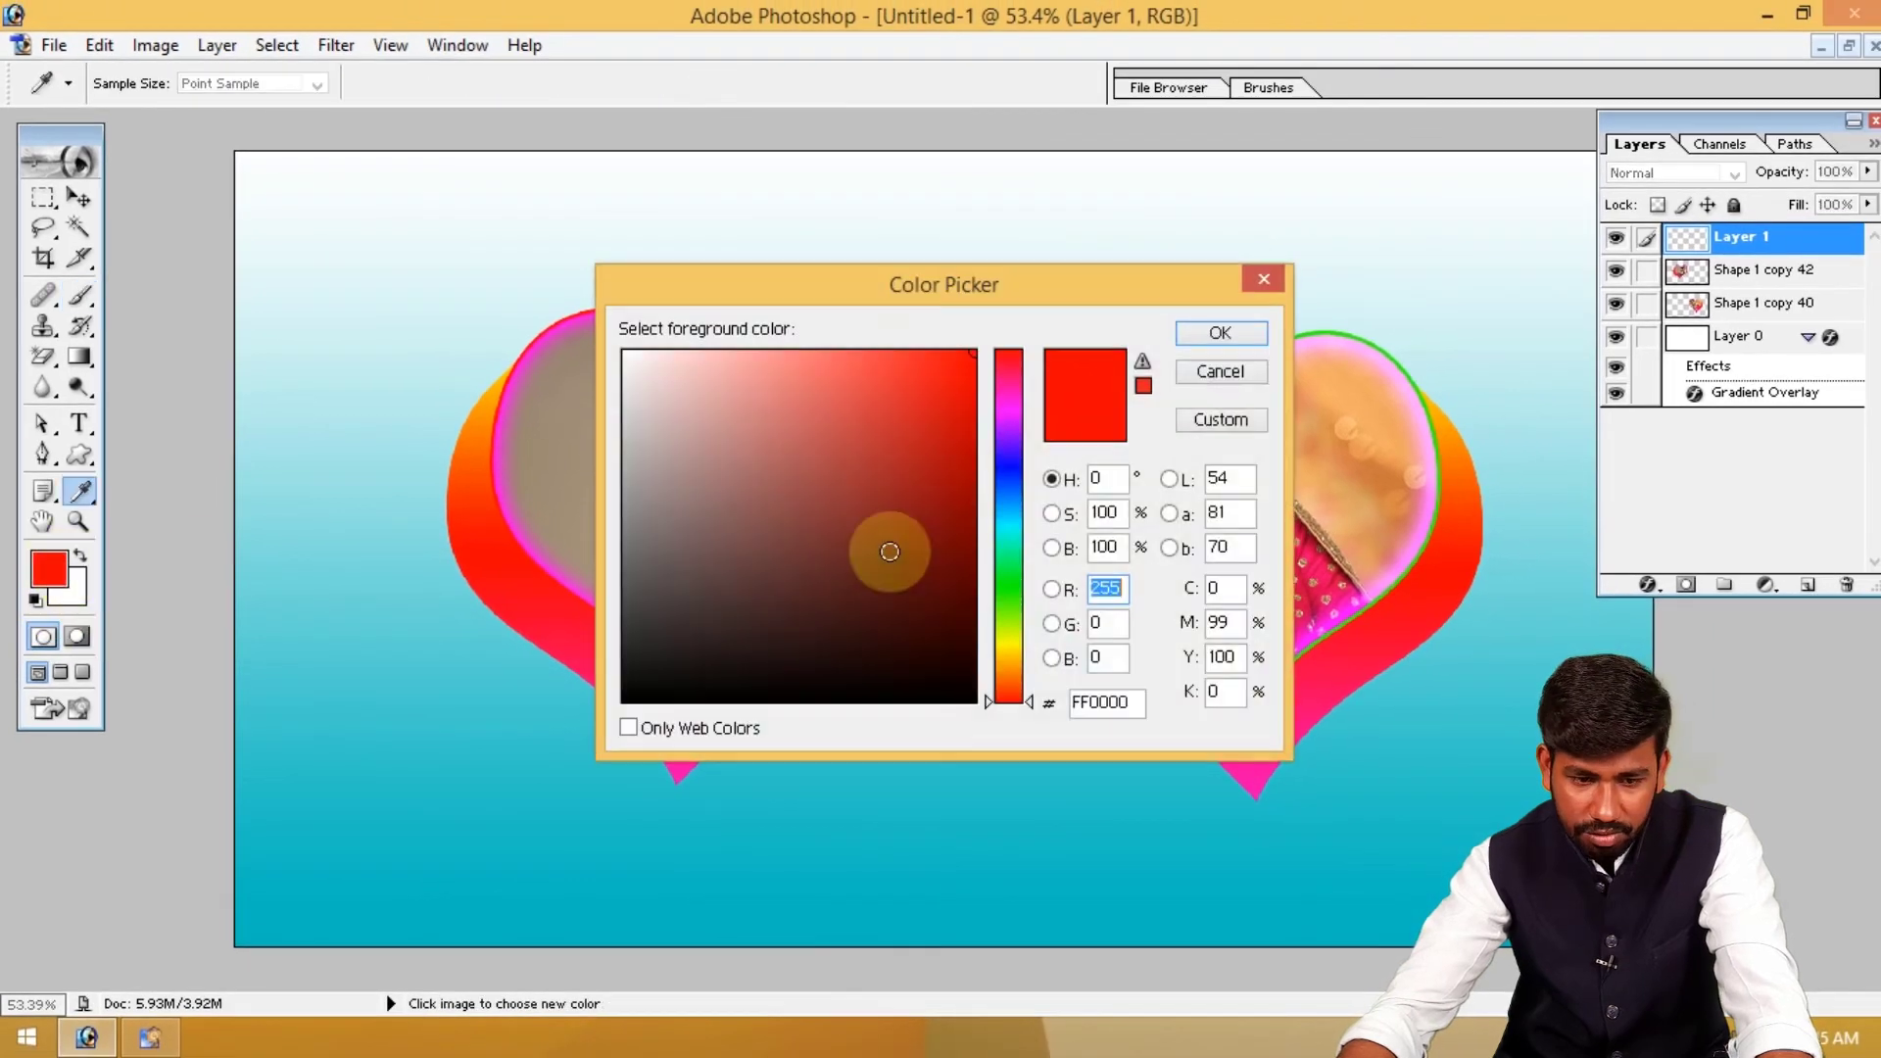
{"action": "left_click_drag", "start_coordinate": [890, 552], "coordinate": [521, 743]}
{"action": "left_click", "coordinate": [1217, 334]}
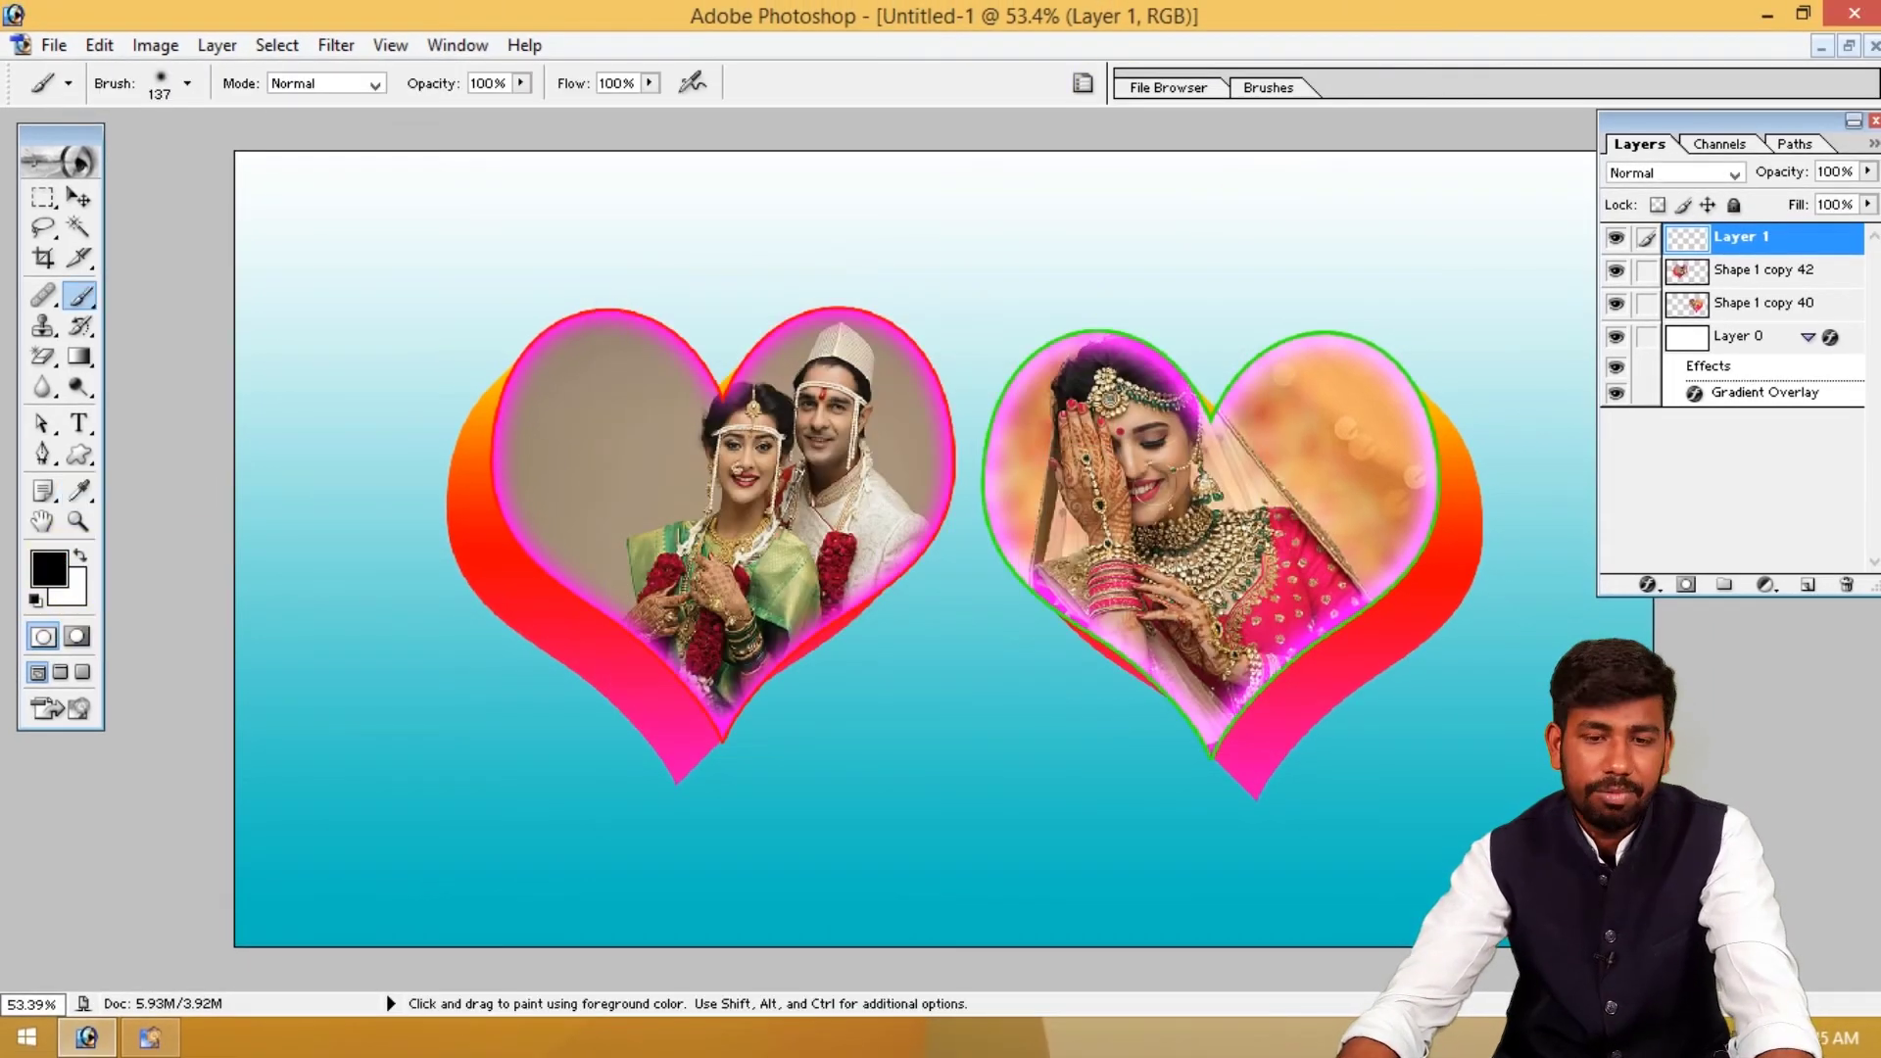
{"action": "right_click", "coordinate": [1227, 375]}
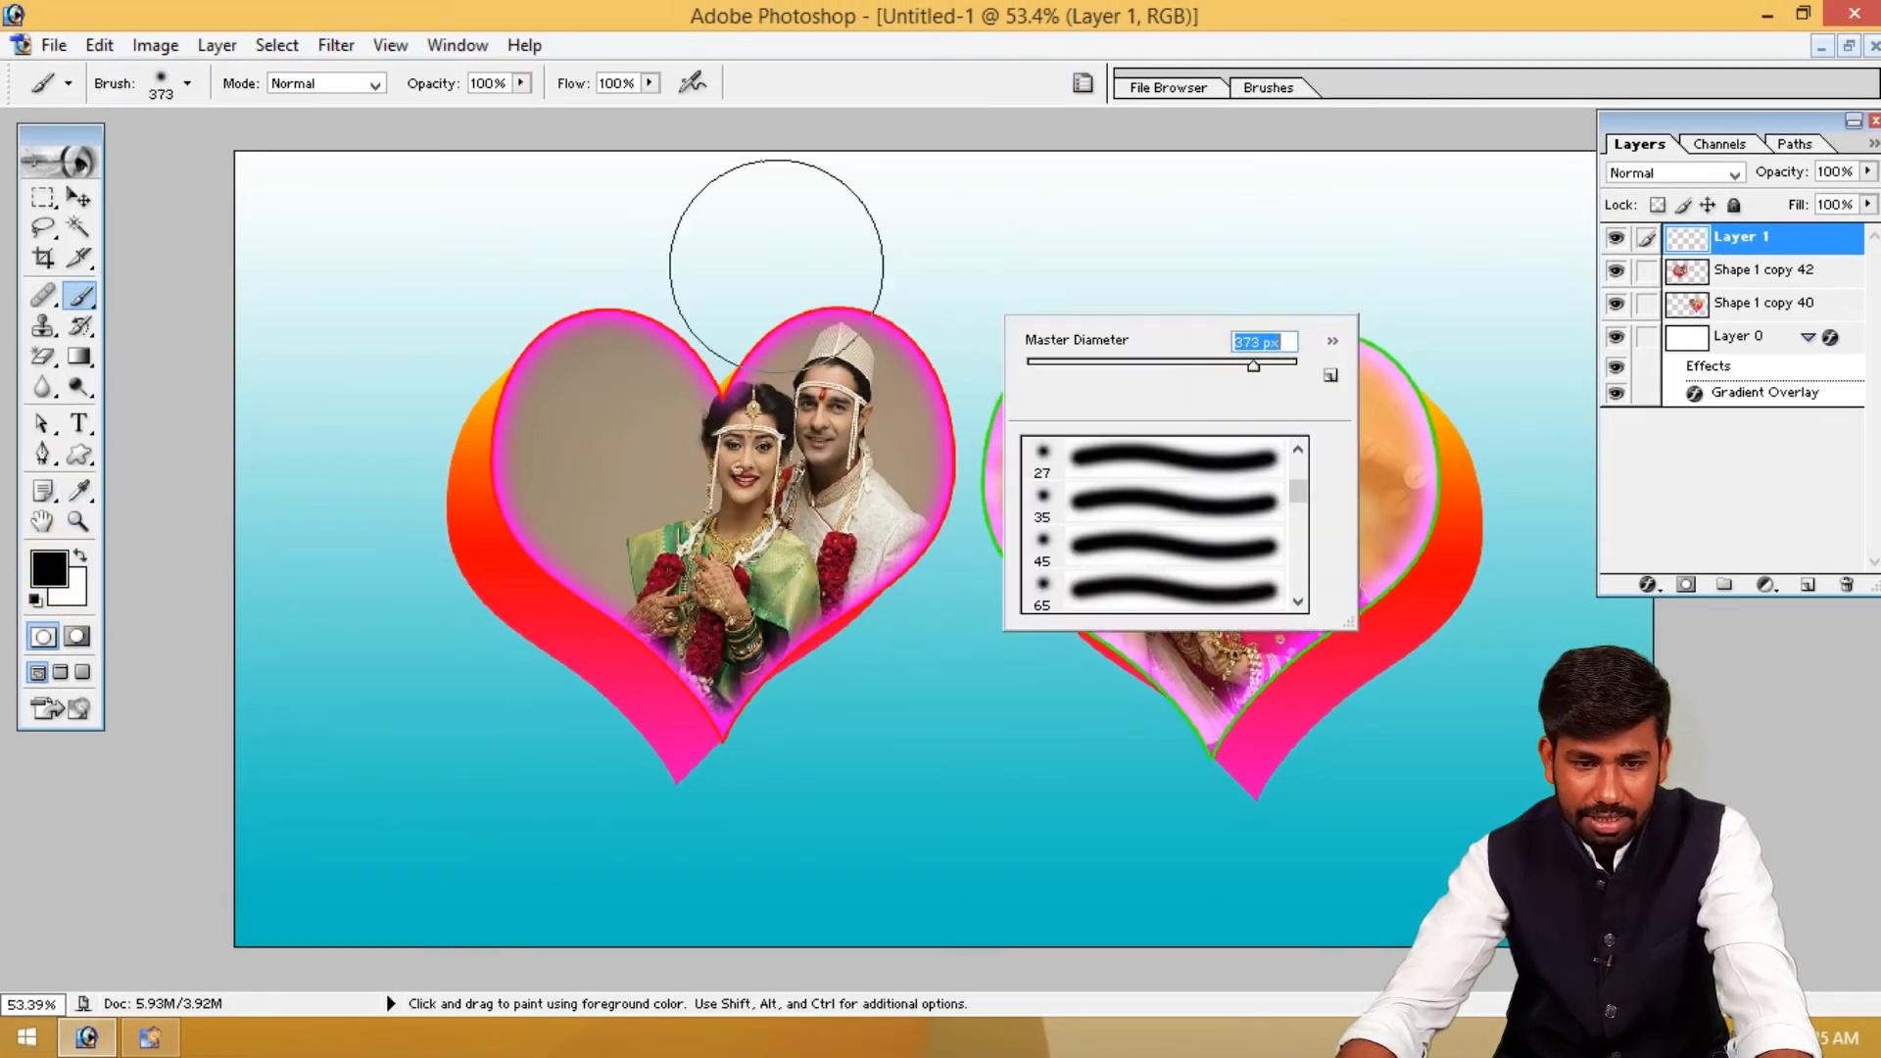
{"action": "key", "text": "Return"}
{"action": "left_click", "coordinate": [916, 419]}
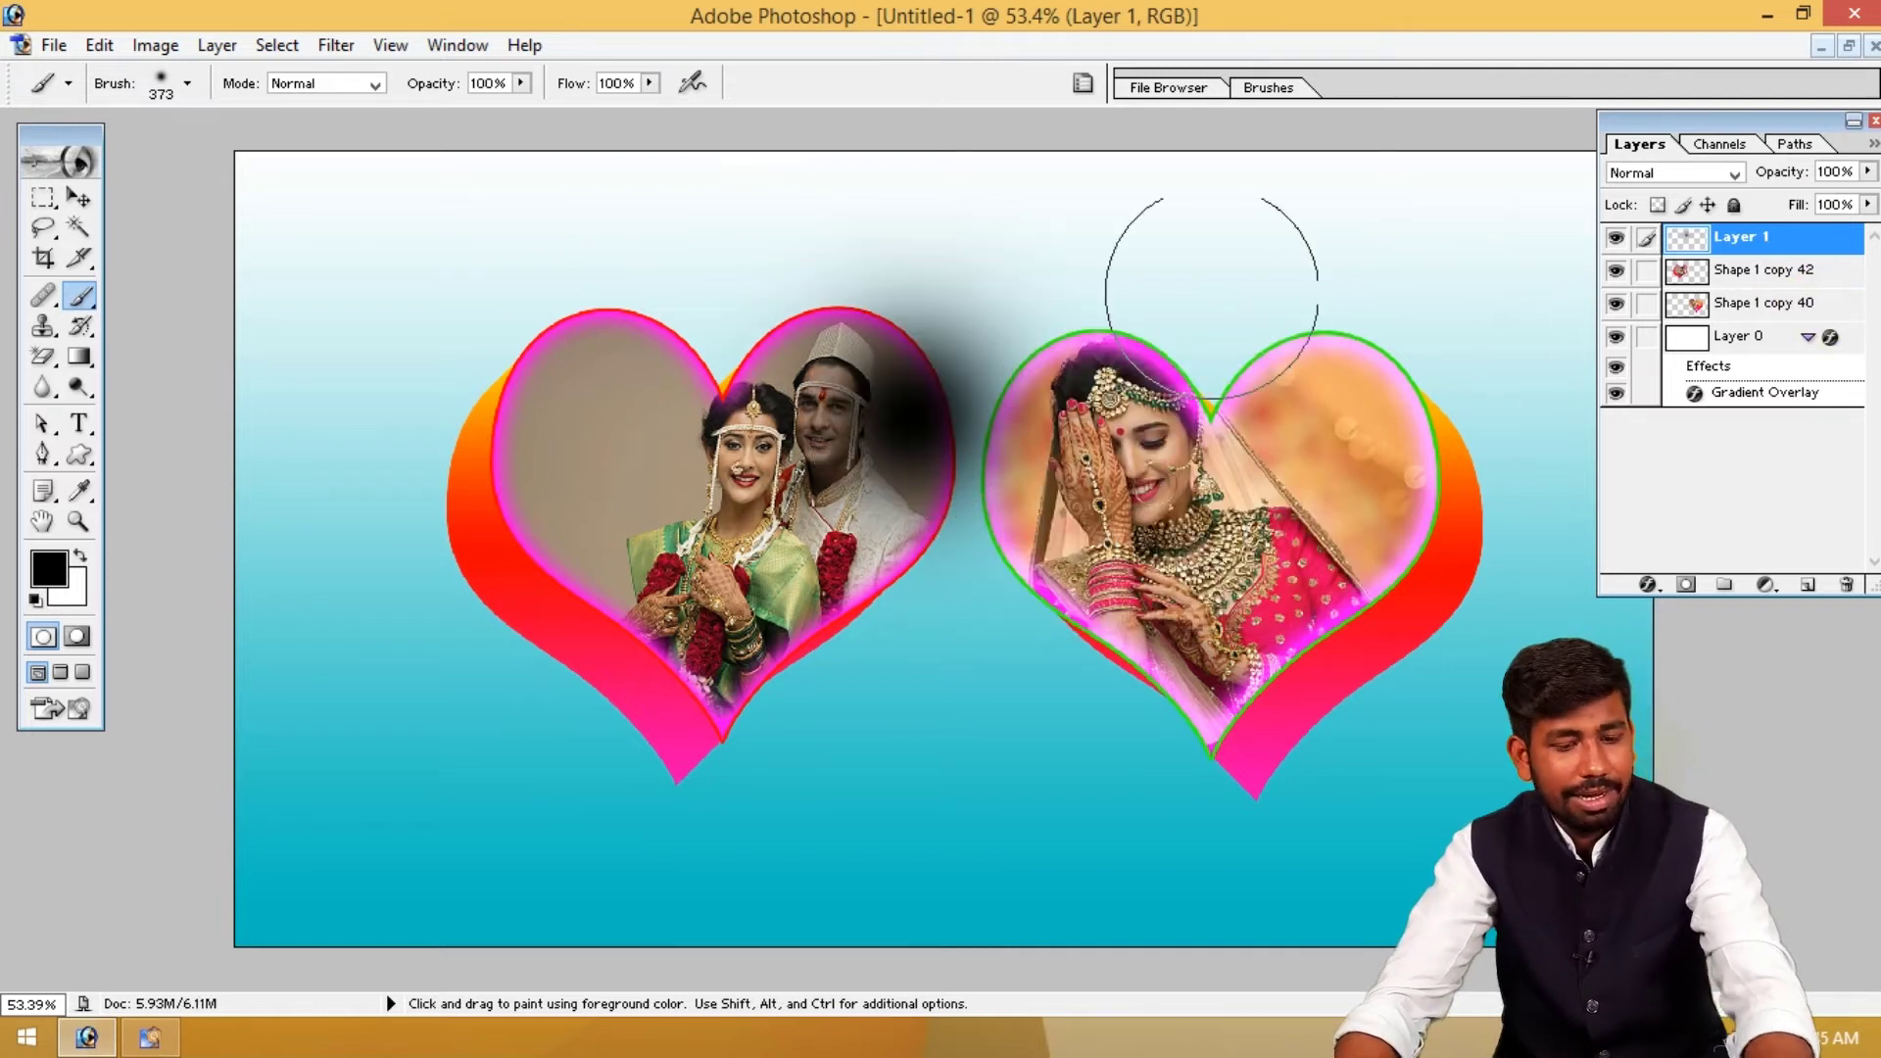
Squash the black dab to about 23% height and place it beneath the couple heart's tip as a floor shadow
{"action": "key", "text": "ctrl+t"}
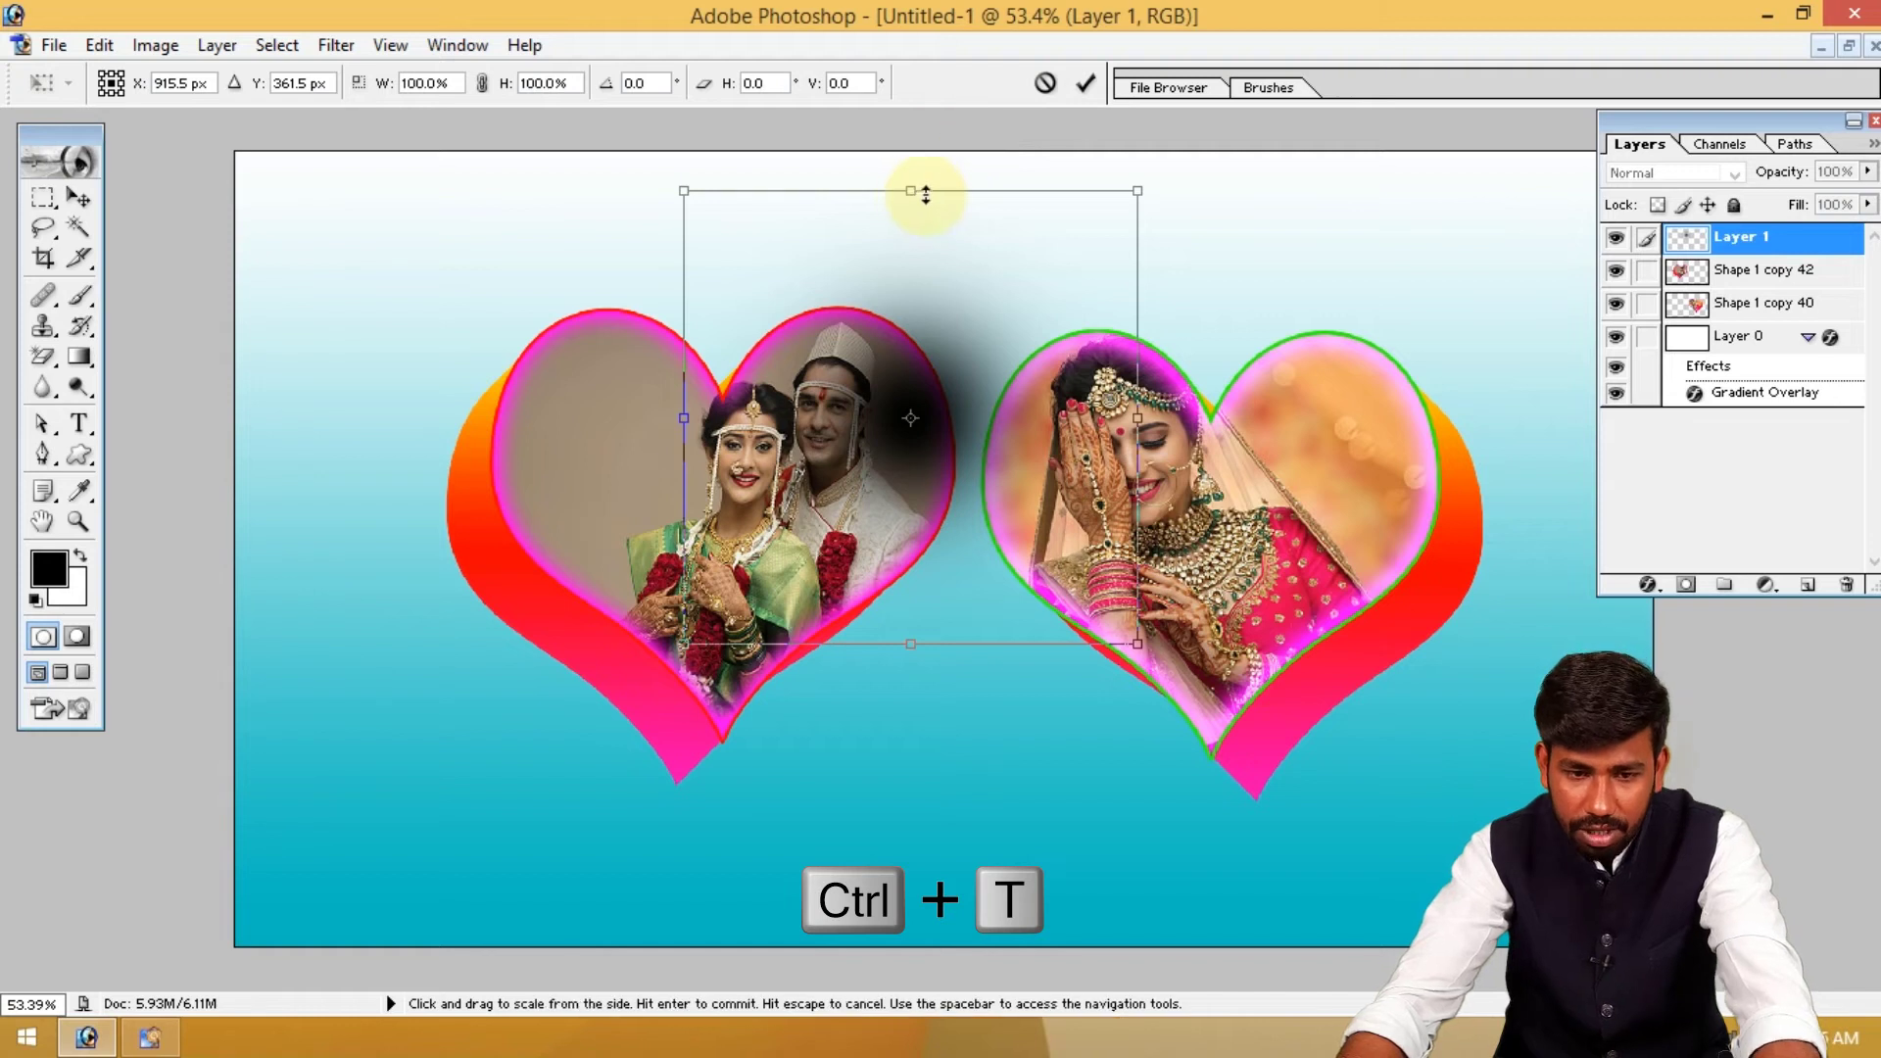
{"action": "left_click_drag", "start_coordinate": [913, 478], "coordinate": [911, 529]}
{"action": "left_click_drag", "start_coordinate": [949, 590], "coordinate": [726, 796]}
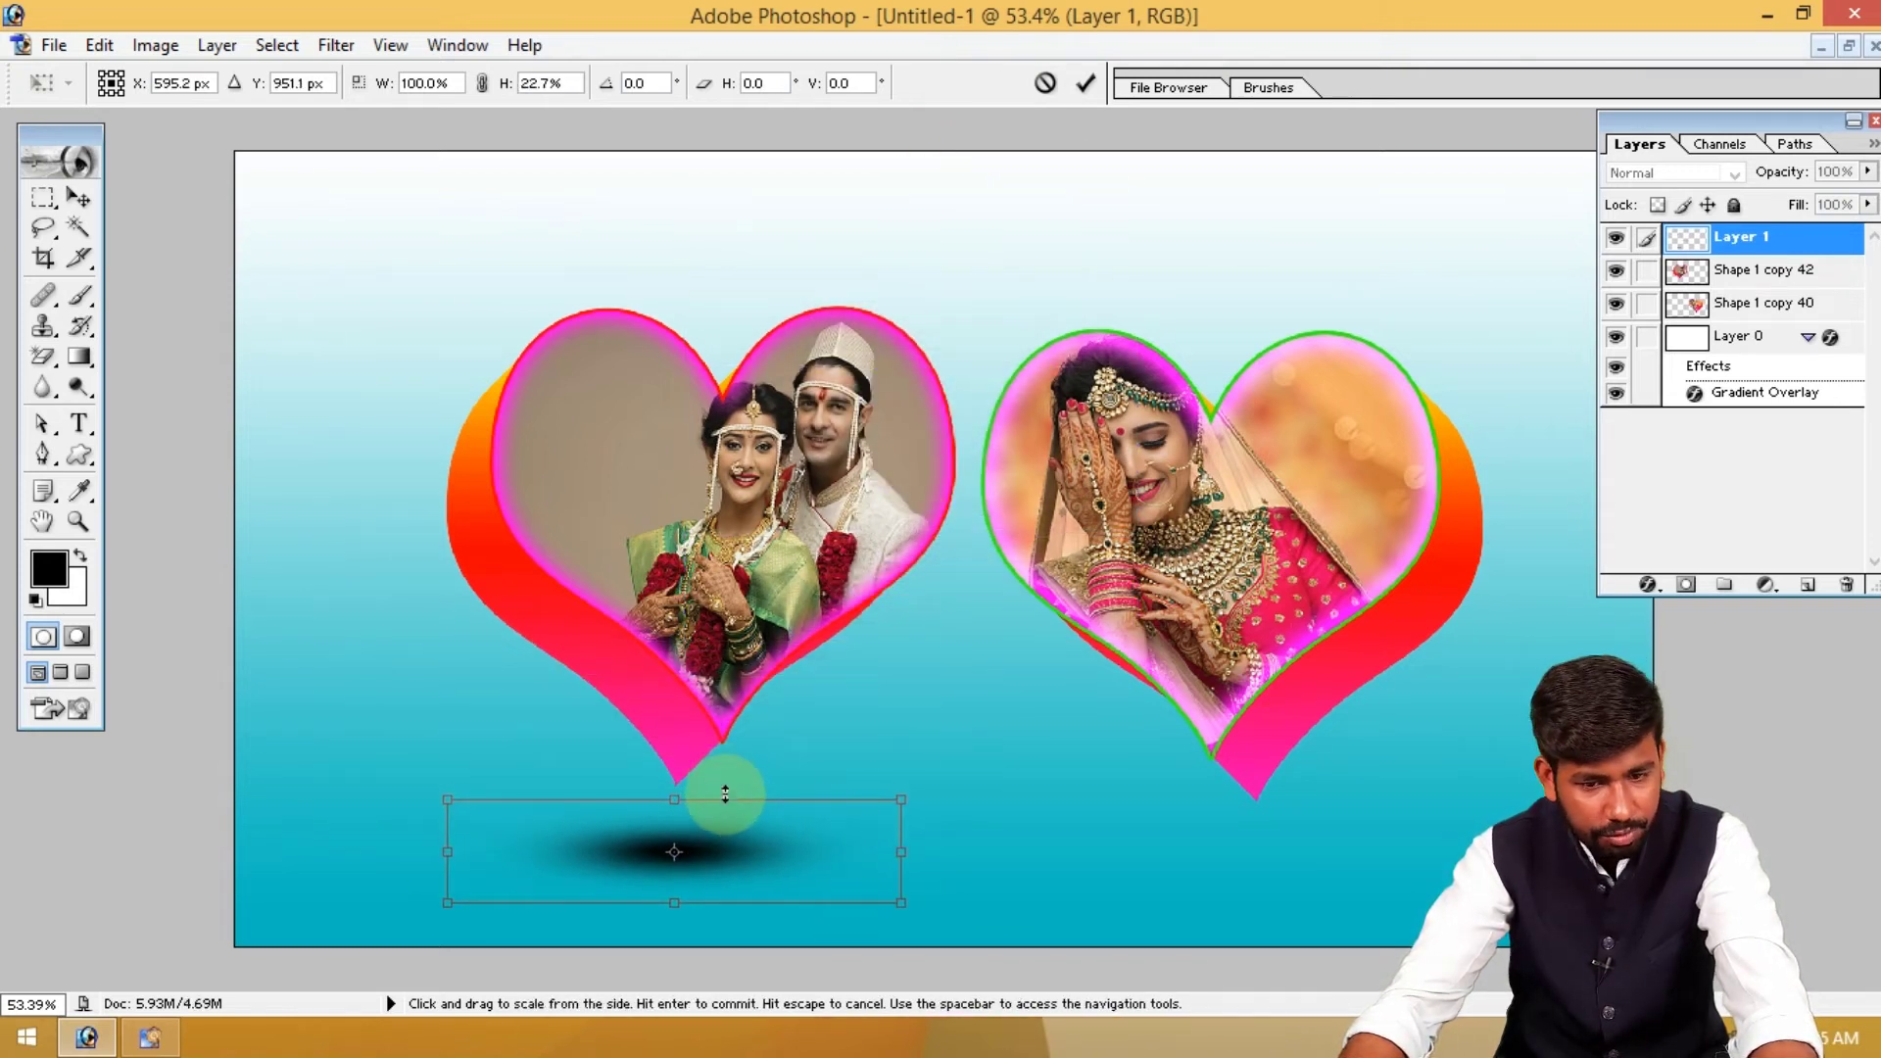
{"action": "key", "text": "Return"}
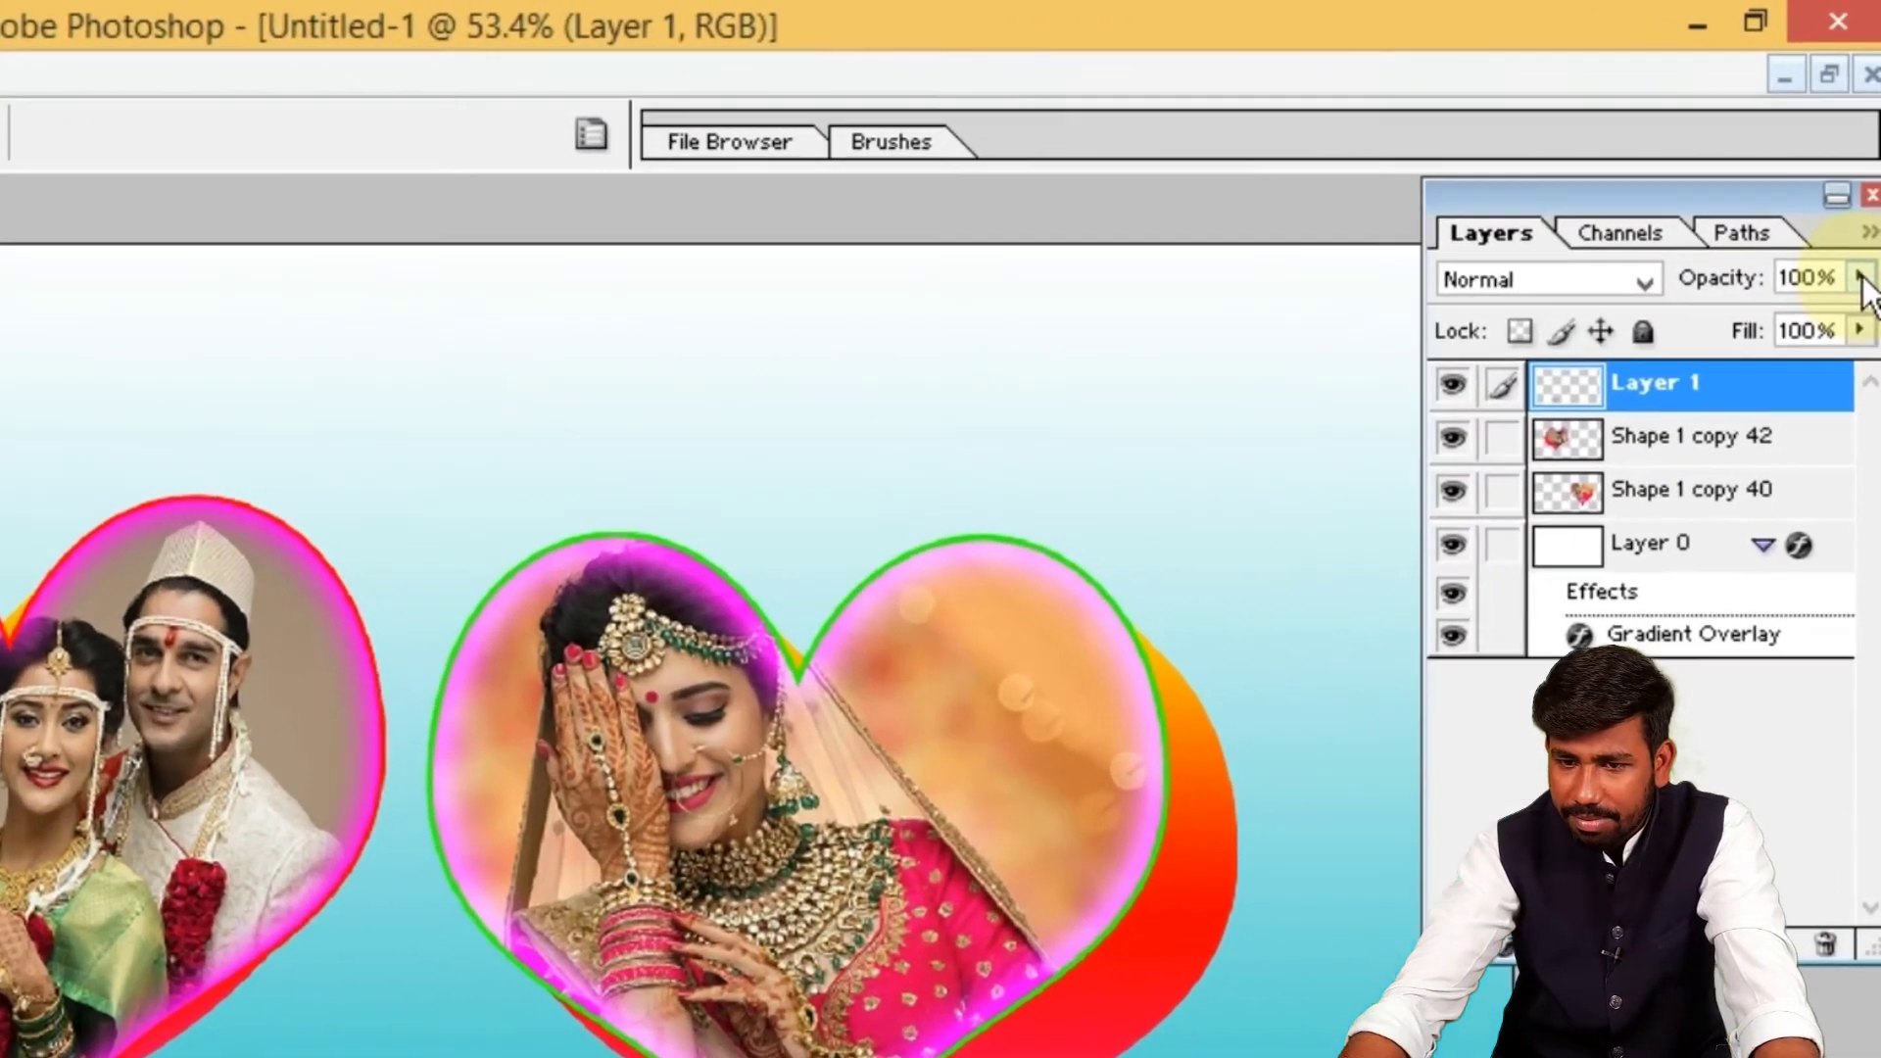
Reduce the shadow layer's opacity to 60% and place a duplicate of it beneath the bride heart's tip
{"action": "left_click", "coordinate": [1867, 170]}
{"action": "left_click_drag", "start_coordinate": [1834, 189], "coordinate": [1806, 191]}
{"action": "left_click_drag", "start_coordinate": [1753, 331], "coordinate": [1781, 340]}
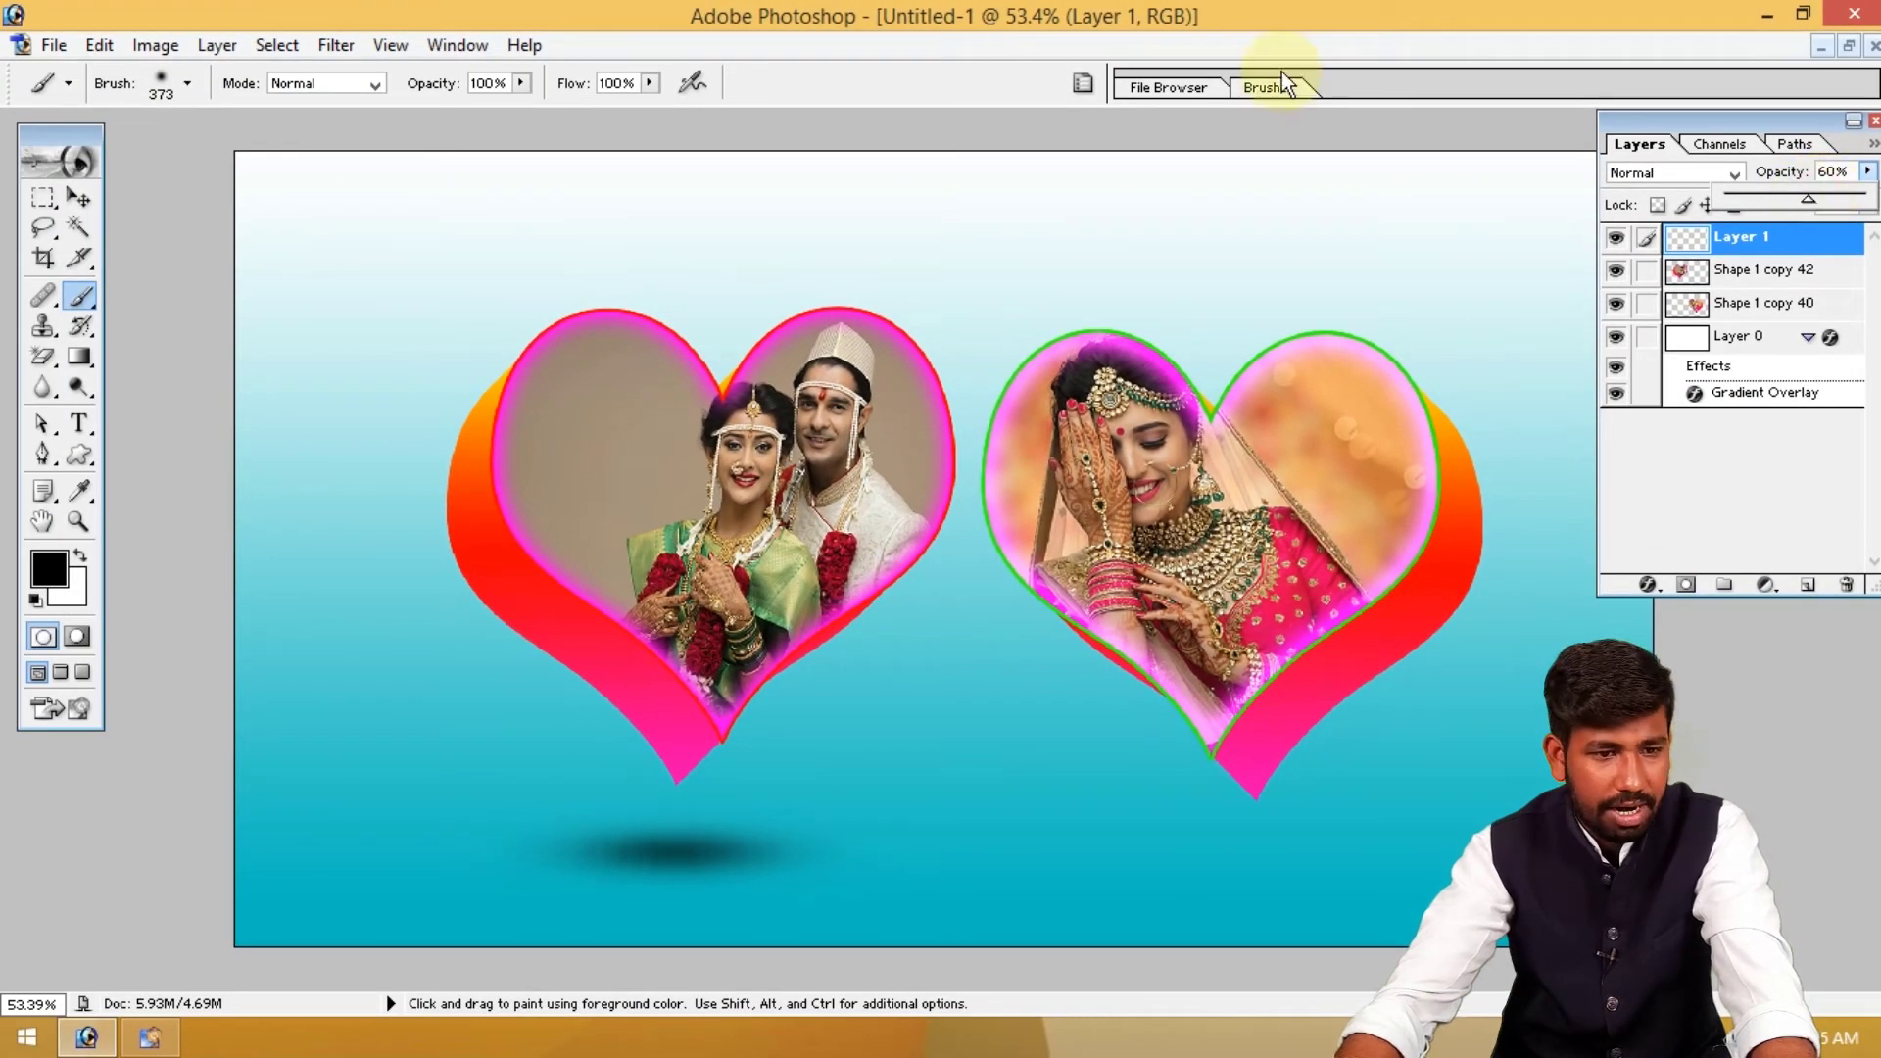
{"action": "left_click", "coordinate": [82, 197]}
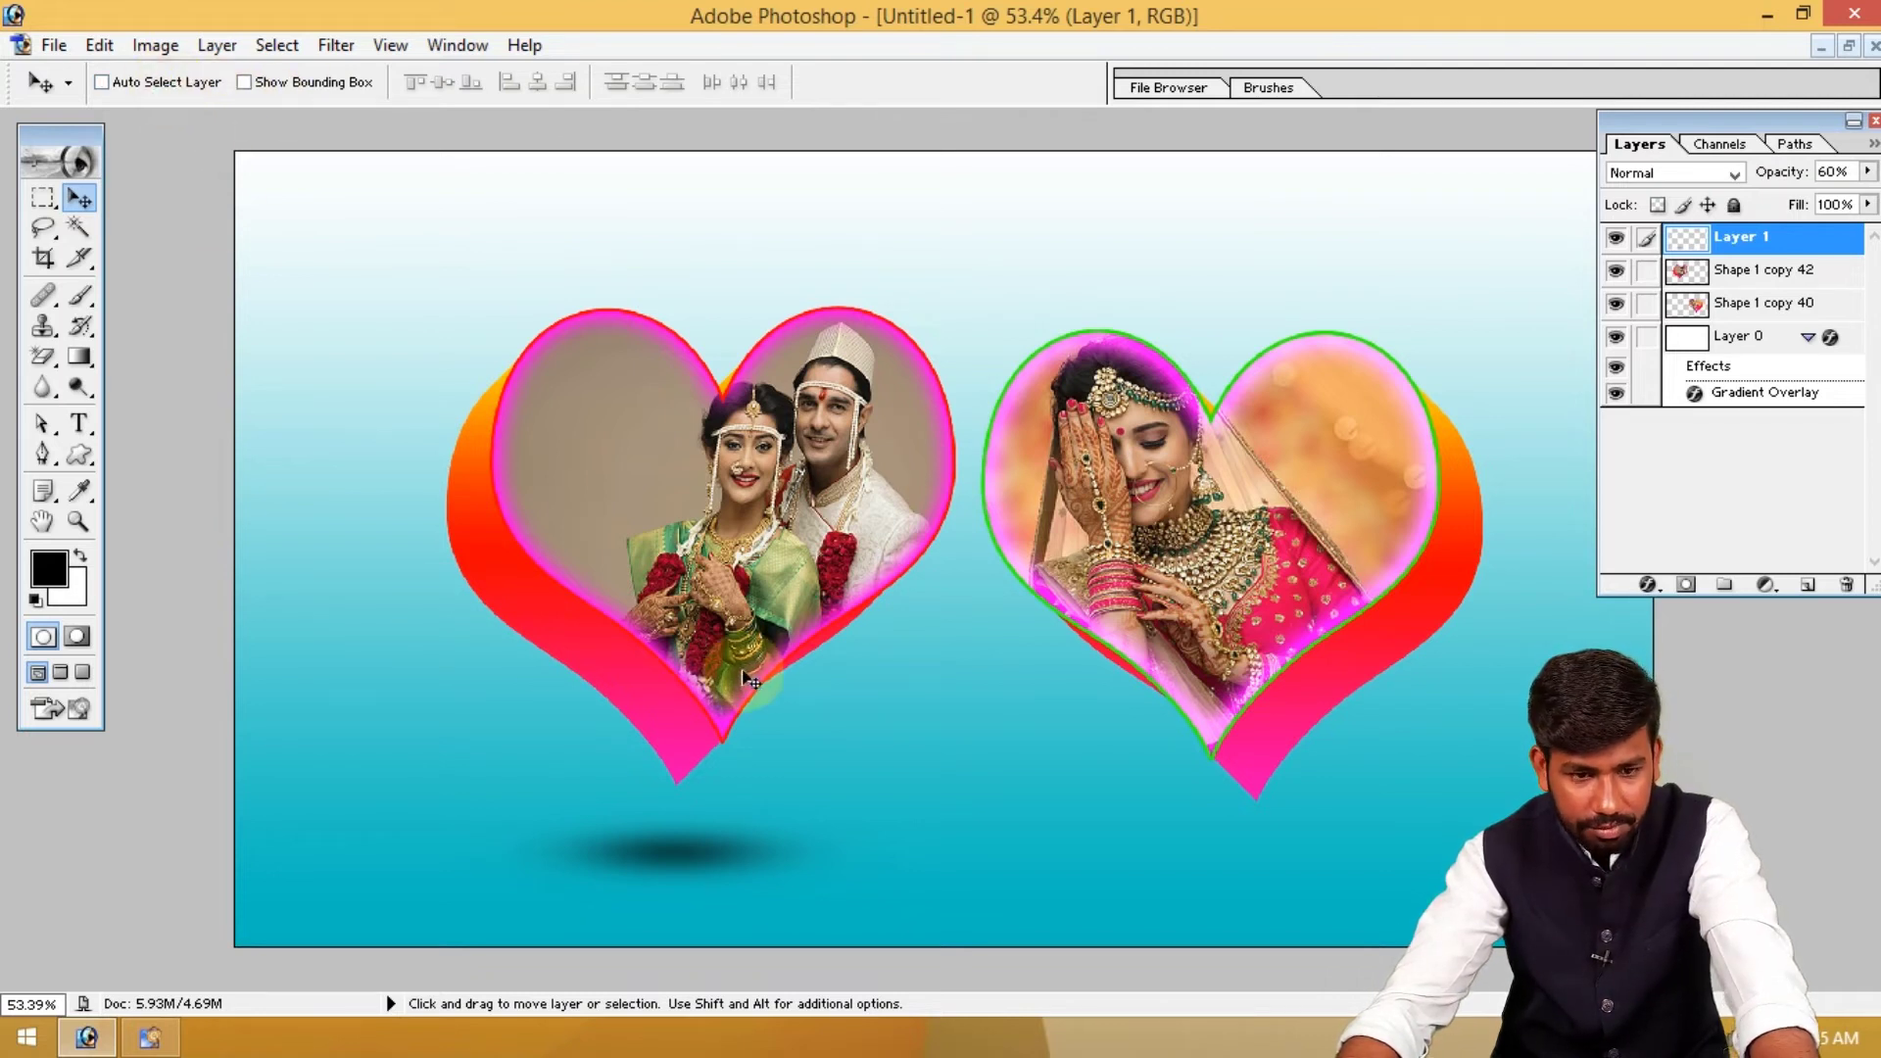
{"action": "left_click_drag", "start_coordinate": [739, 860], "coordinate": [1239, 866]}
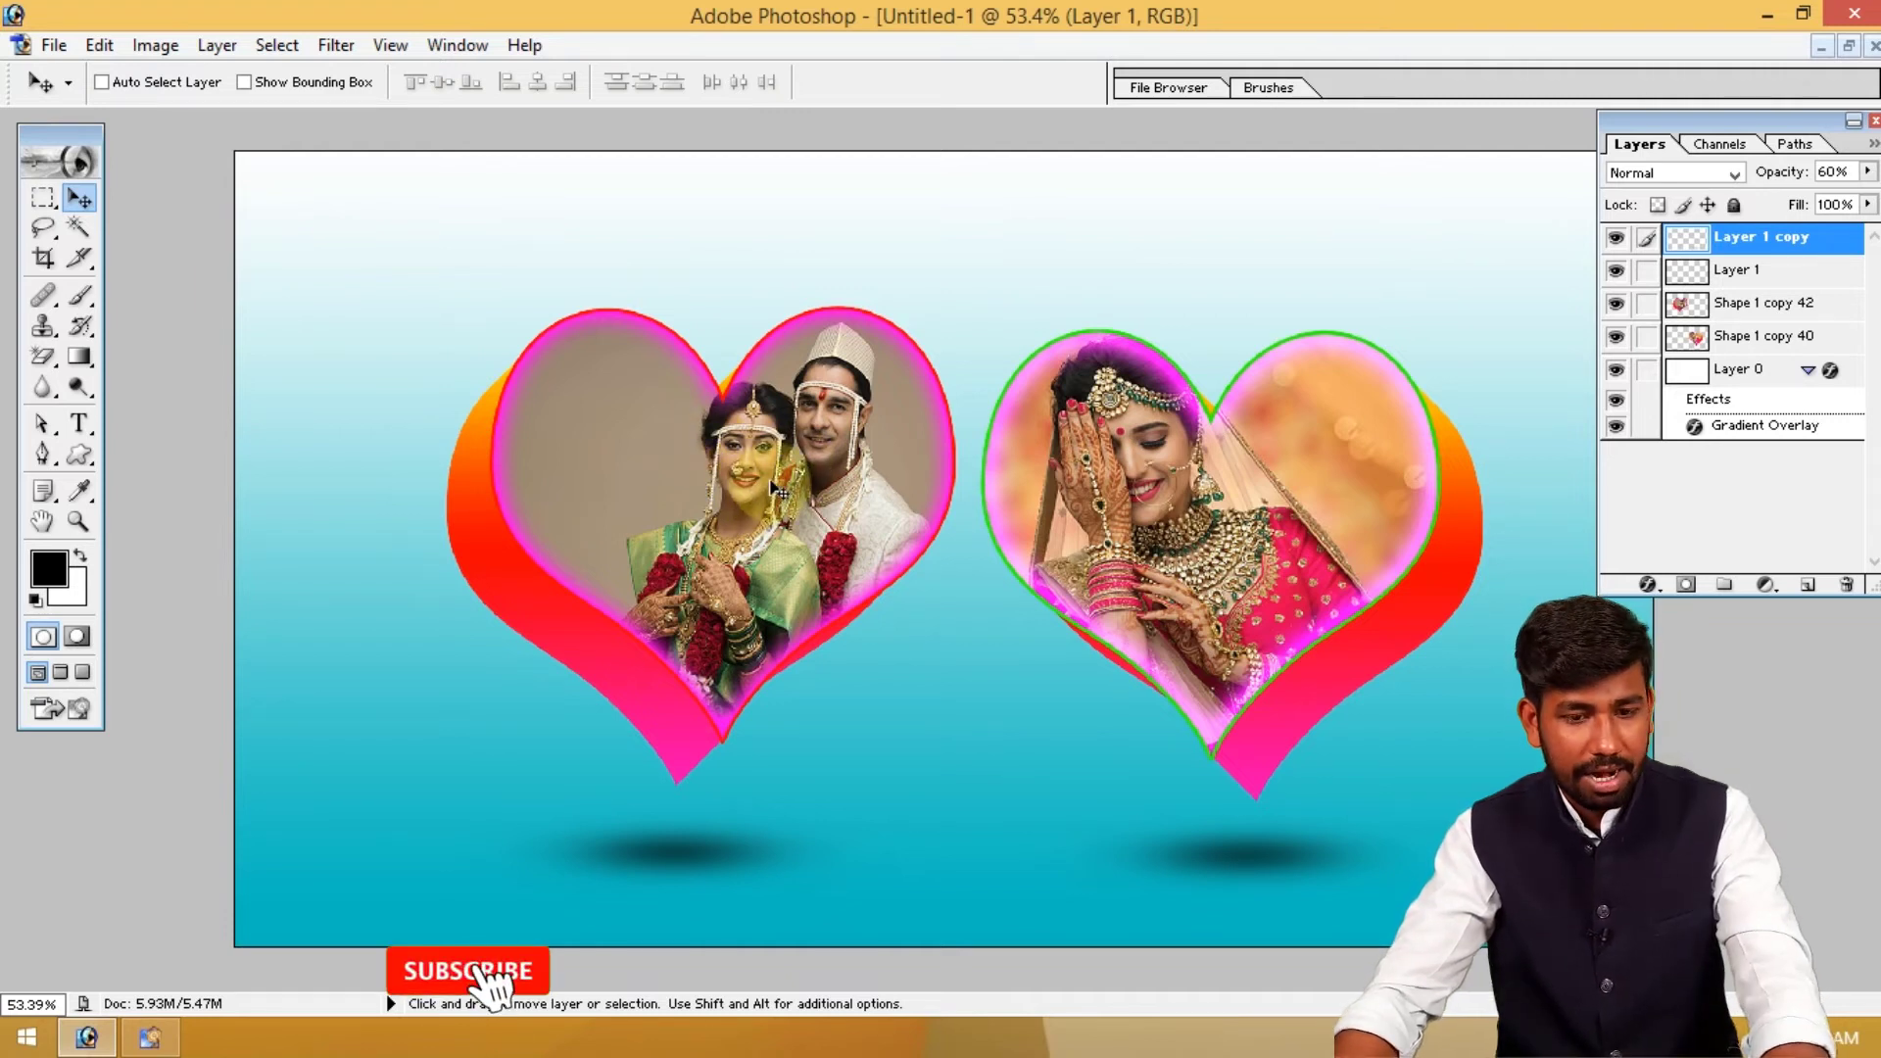
{"action": "left_click_drag", "start_coordinate": [746, 480], "coordinate": [712, 538]}
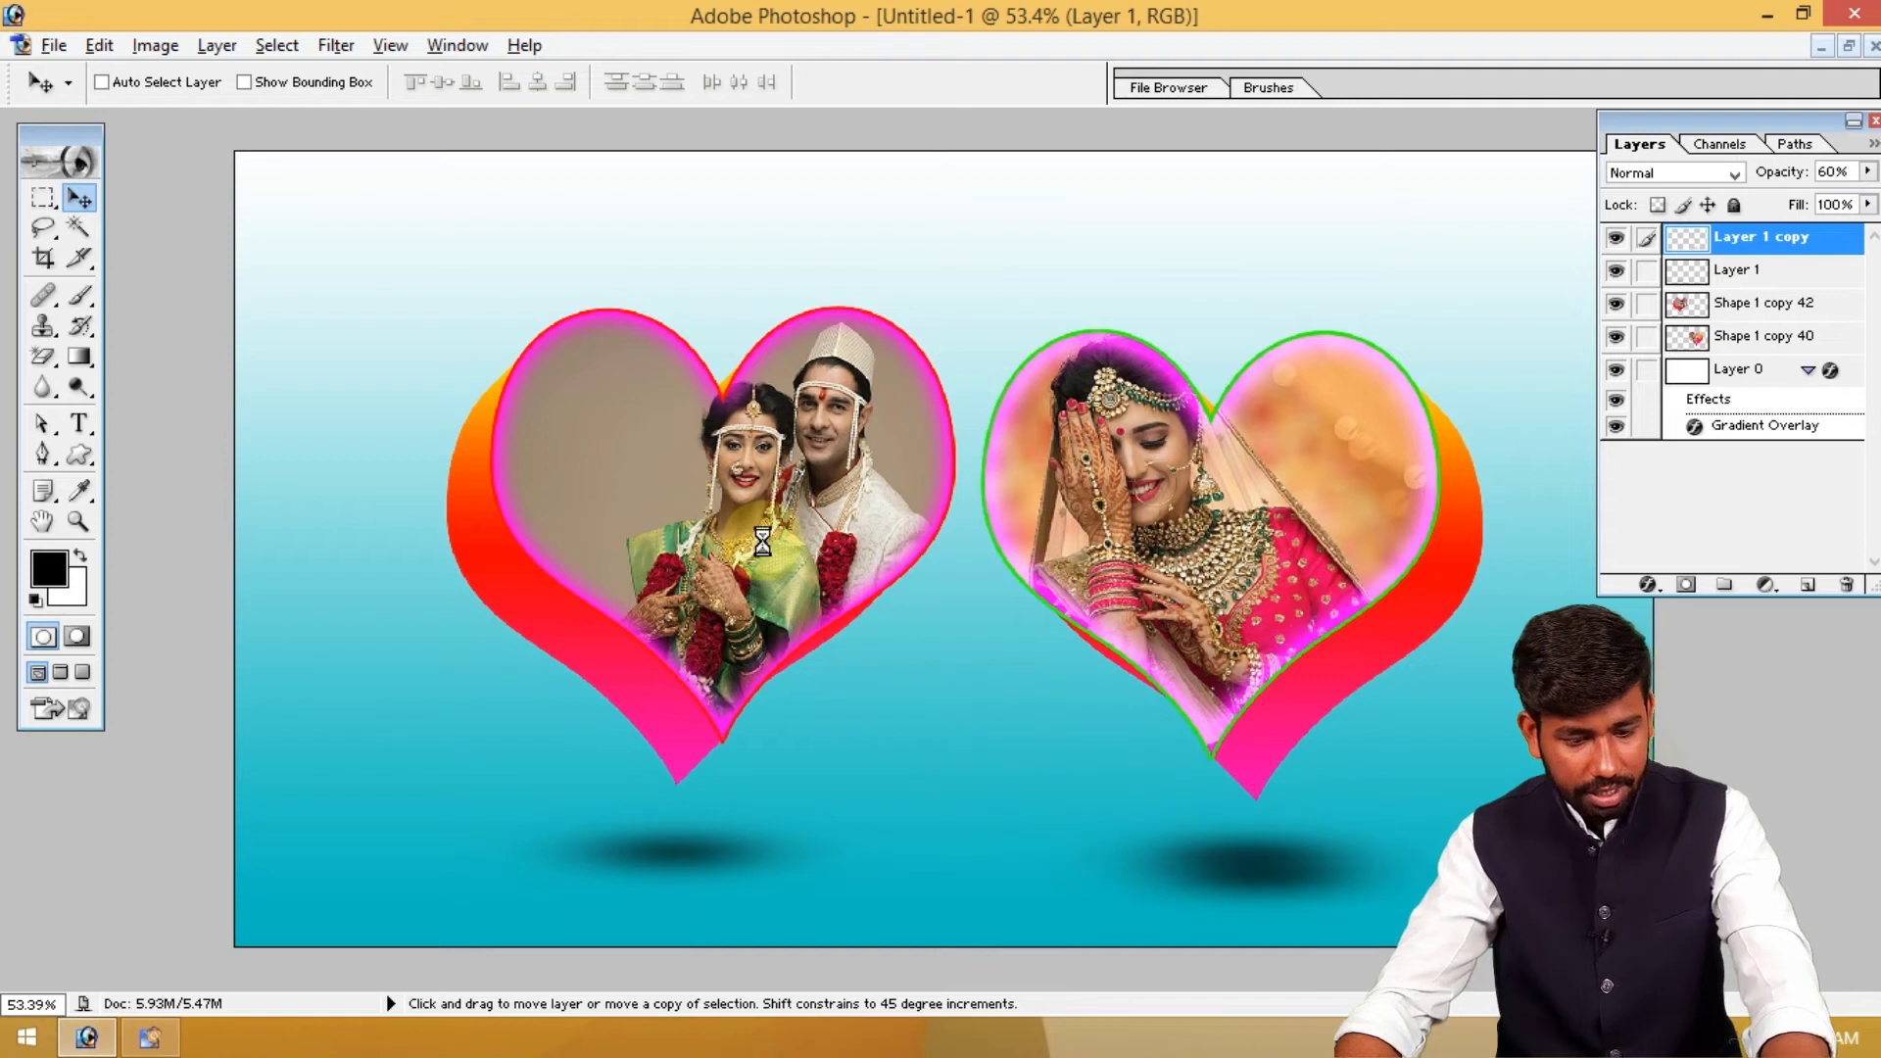
{"action": "left_click_drag", "start_coordinate": [749, 524], "coordinate": [788, 527]}
{"action": "key", "text": "ctrl+z"}
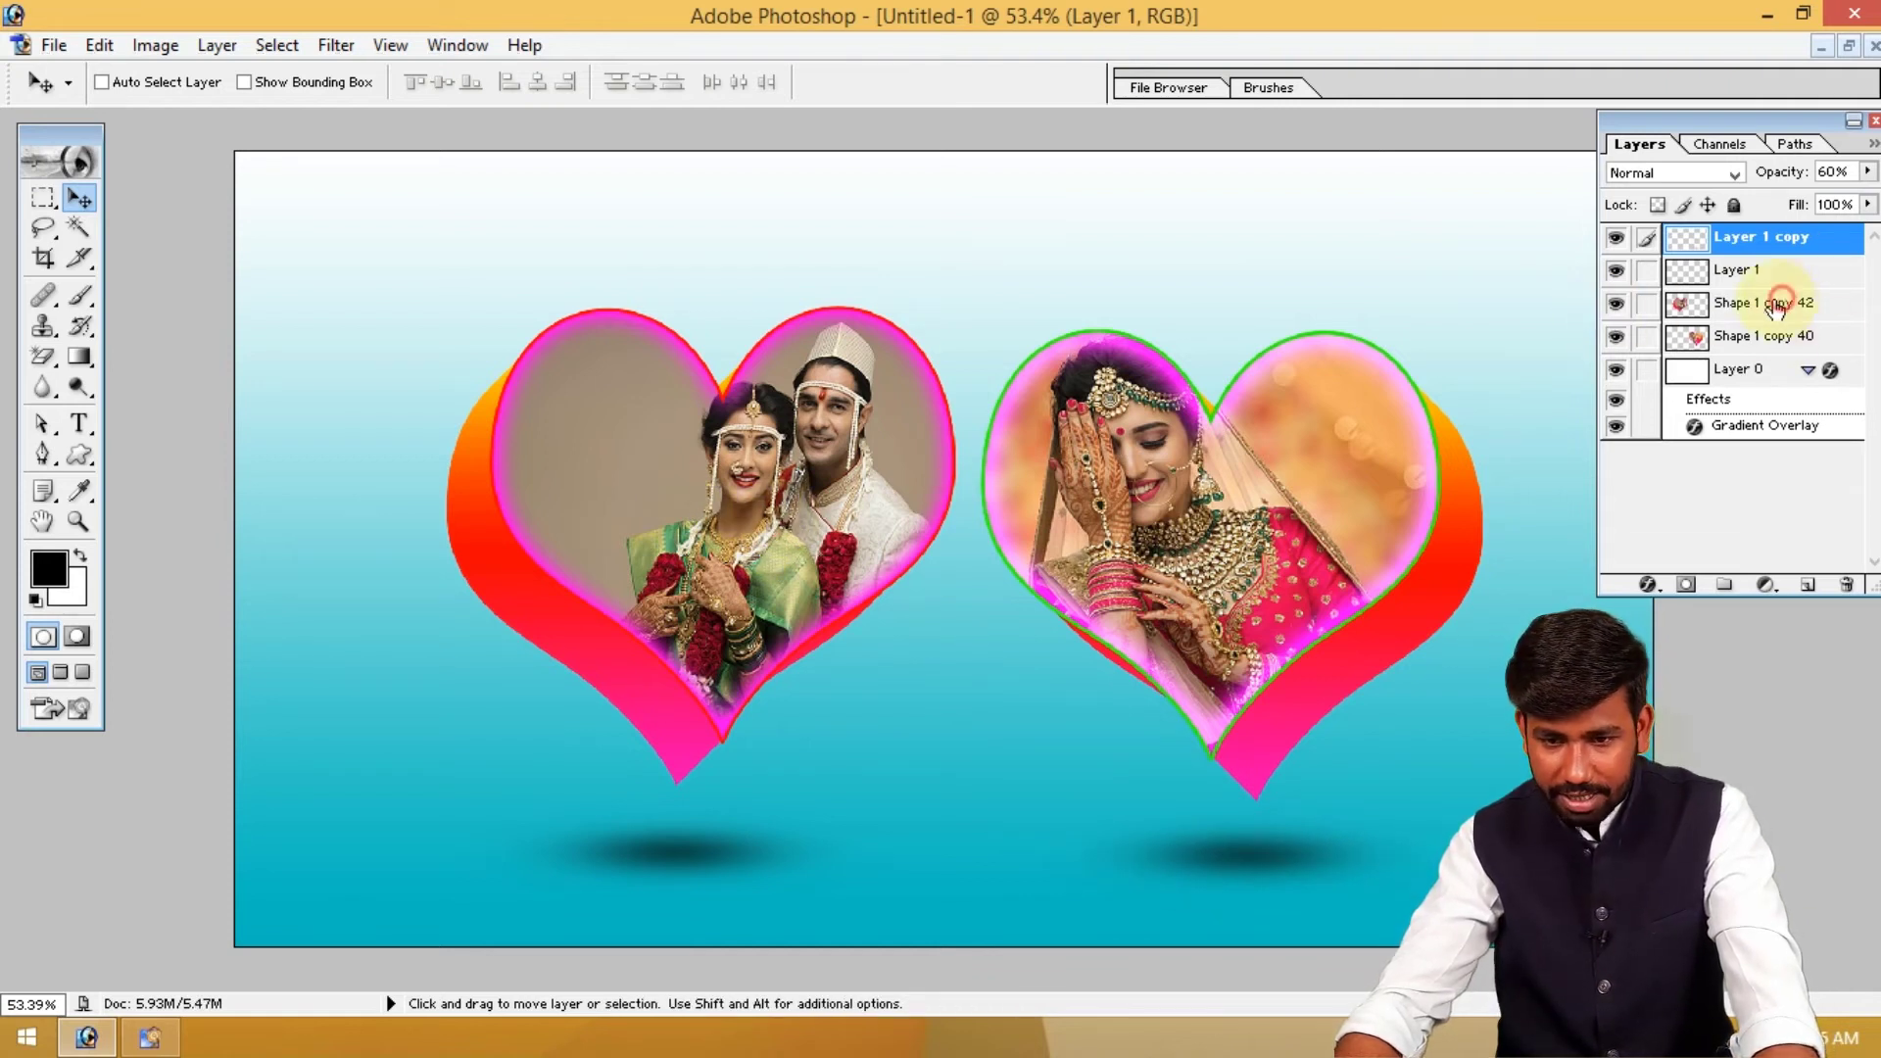
Duplicate the couple heart, scale the copy to about 29%, and place it in the canvas's upper-left corner
{"action": "left_click", "coordinate": [1776, 304]}
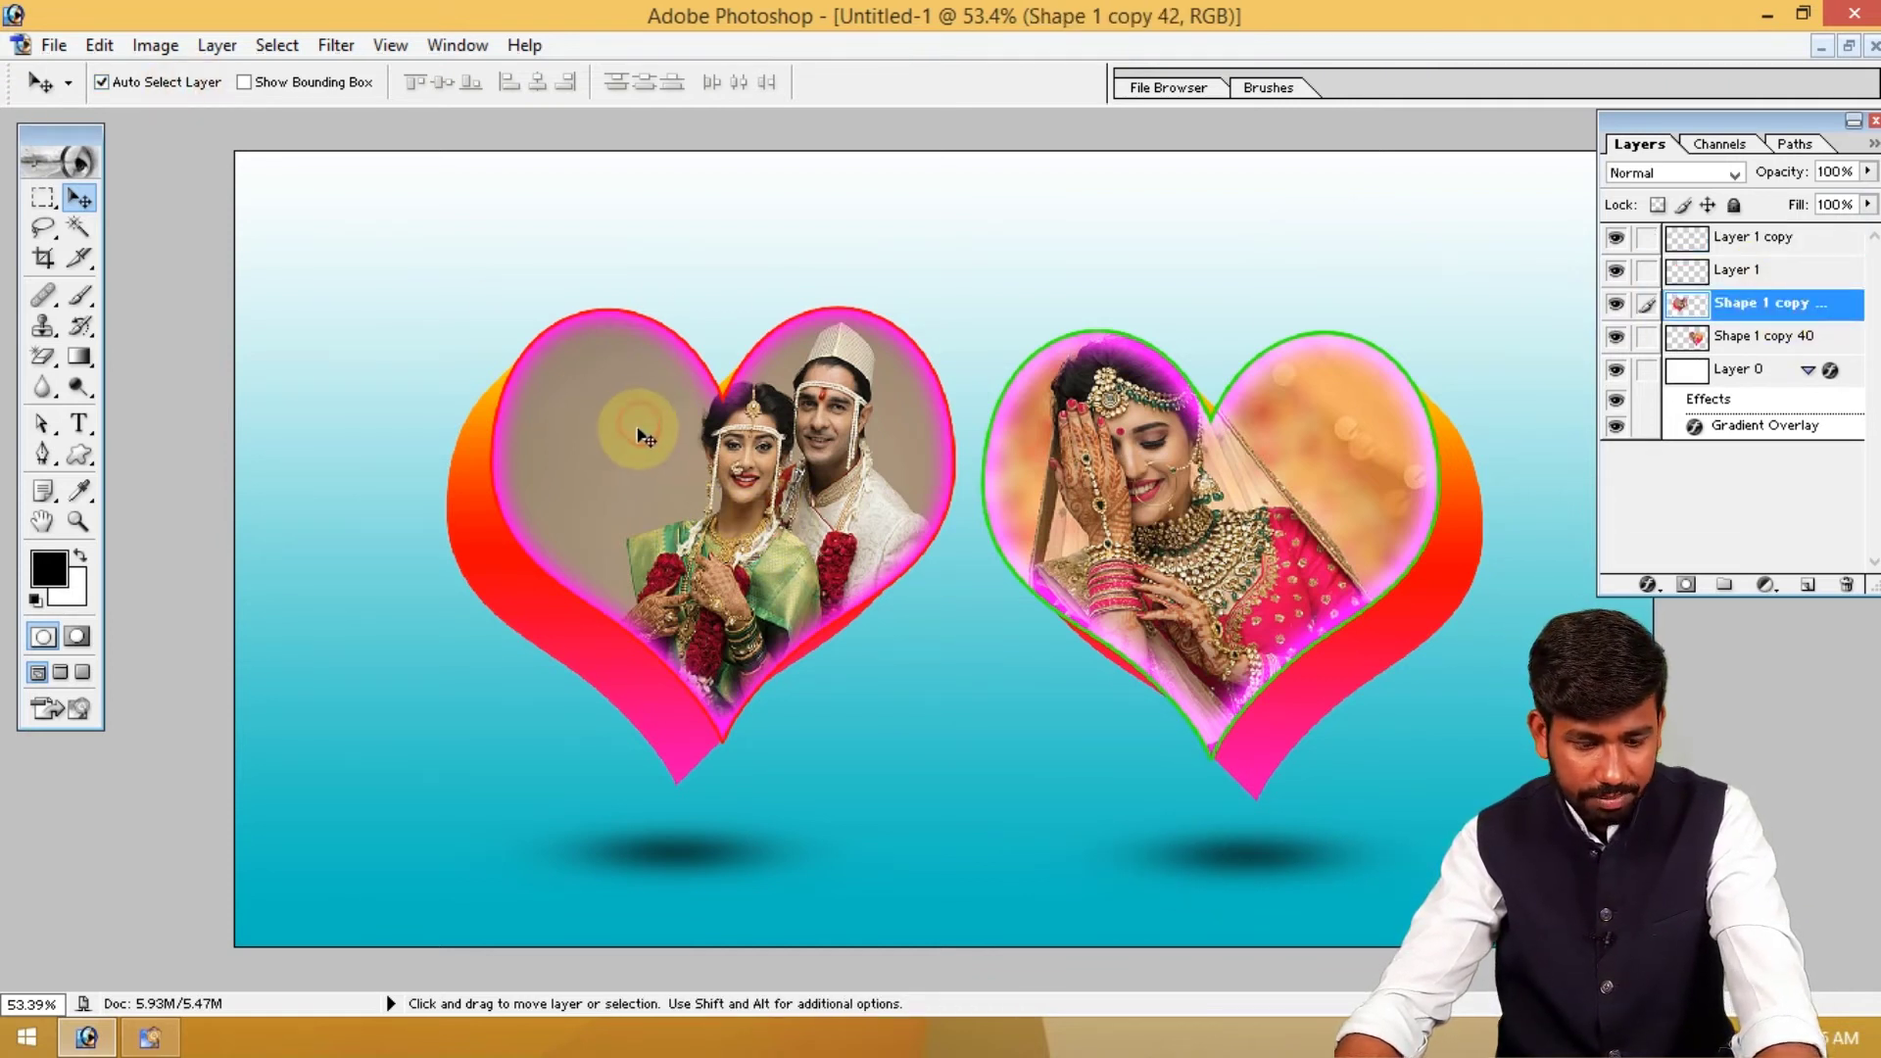
{"action": "left_click_drag", "start_coordinate": [638, 436], "coordinate": [512, 303]}
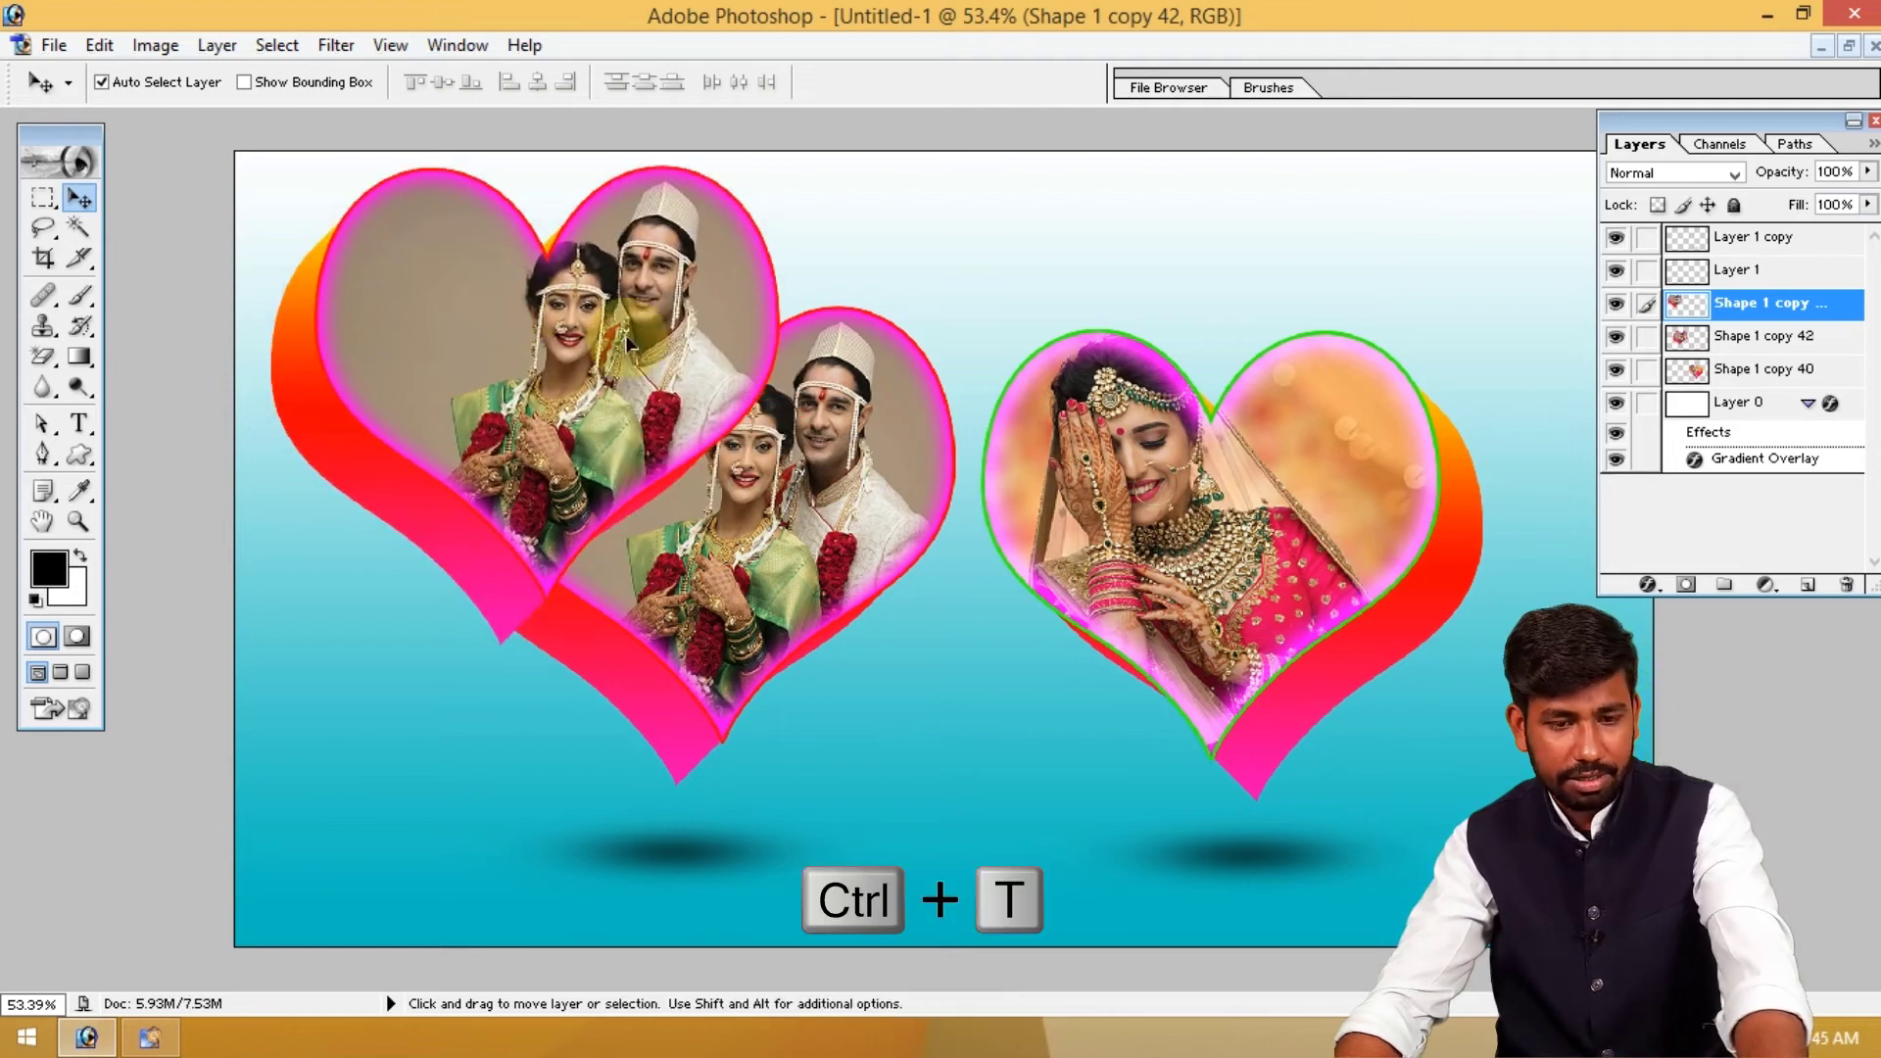
{"action": "key", "text": "ctrl+t"}
{"action": "left_click_drag", "start_coordinate": [782, 648], "coordinate": [392, 304]}
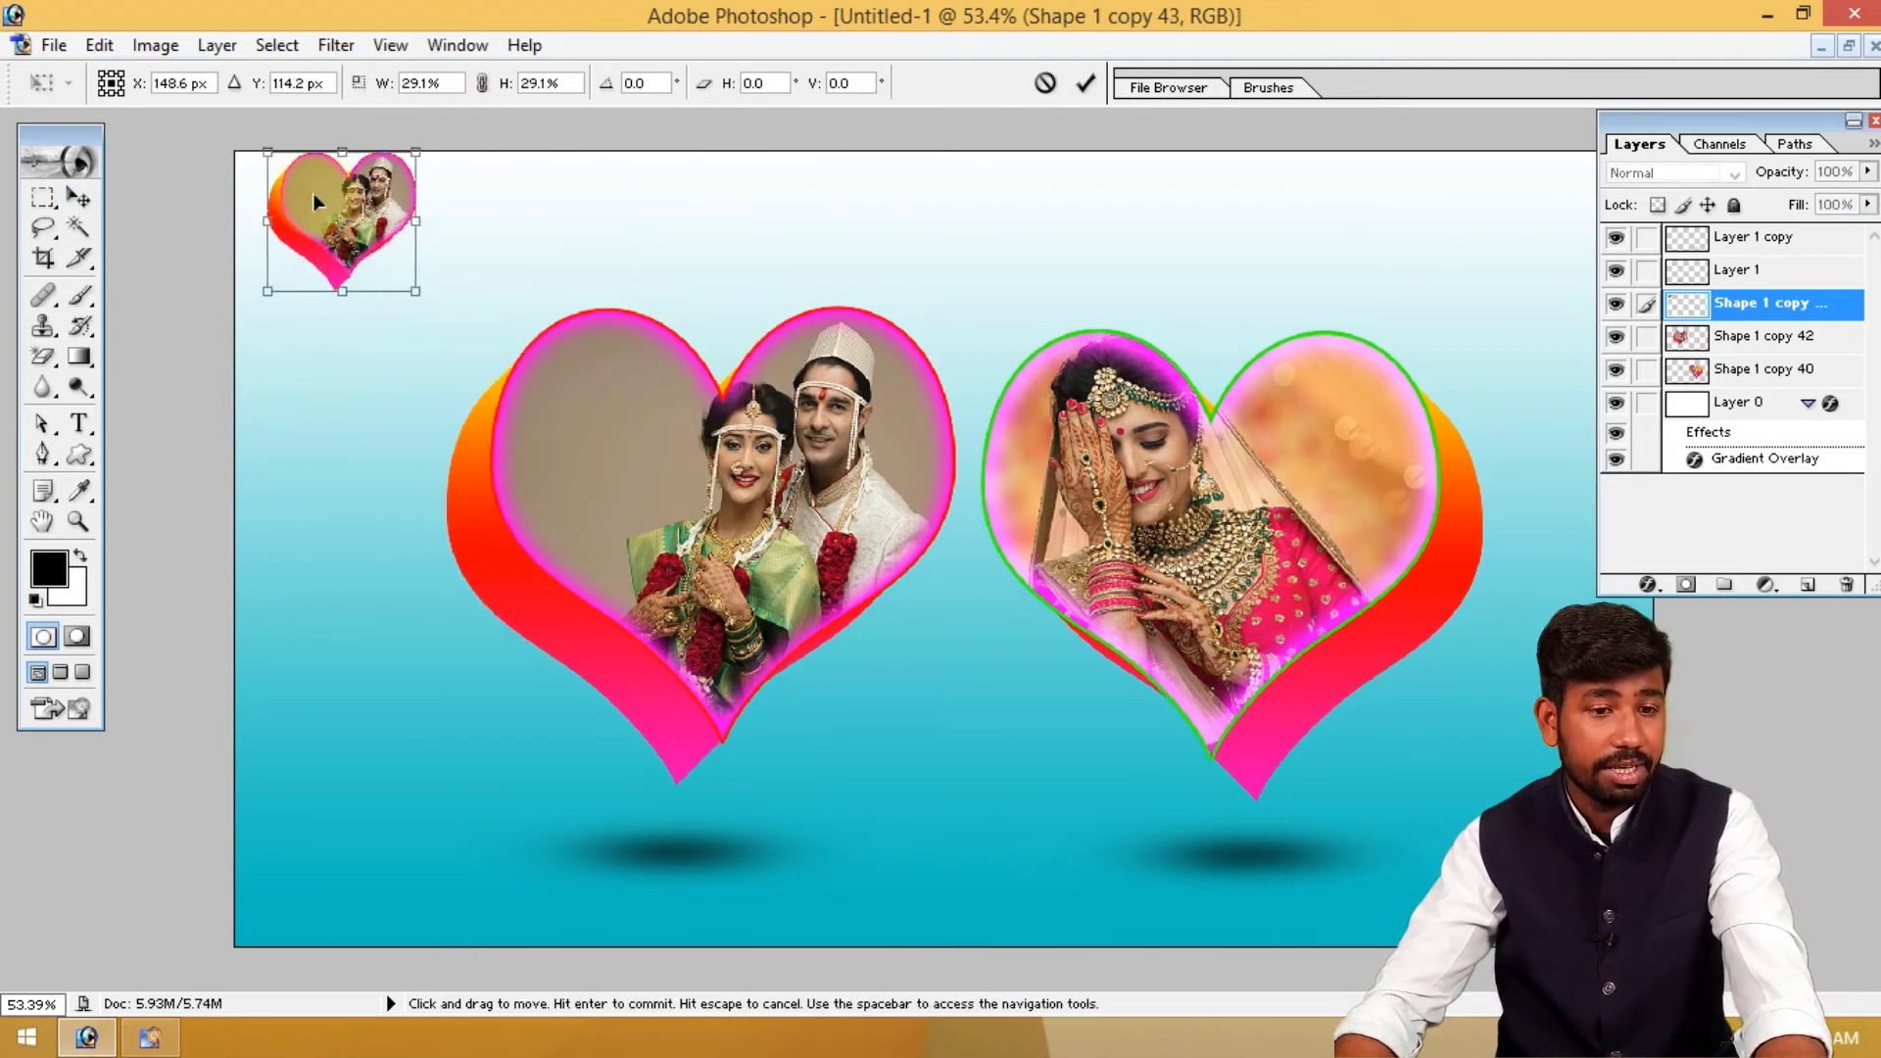
{"action": "left_click_drag", "start_coordinate": [314, 192], "coordinate": [303, 210]}
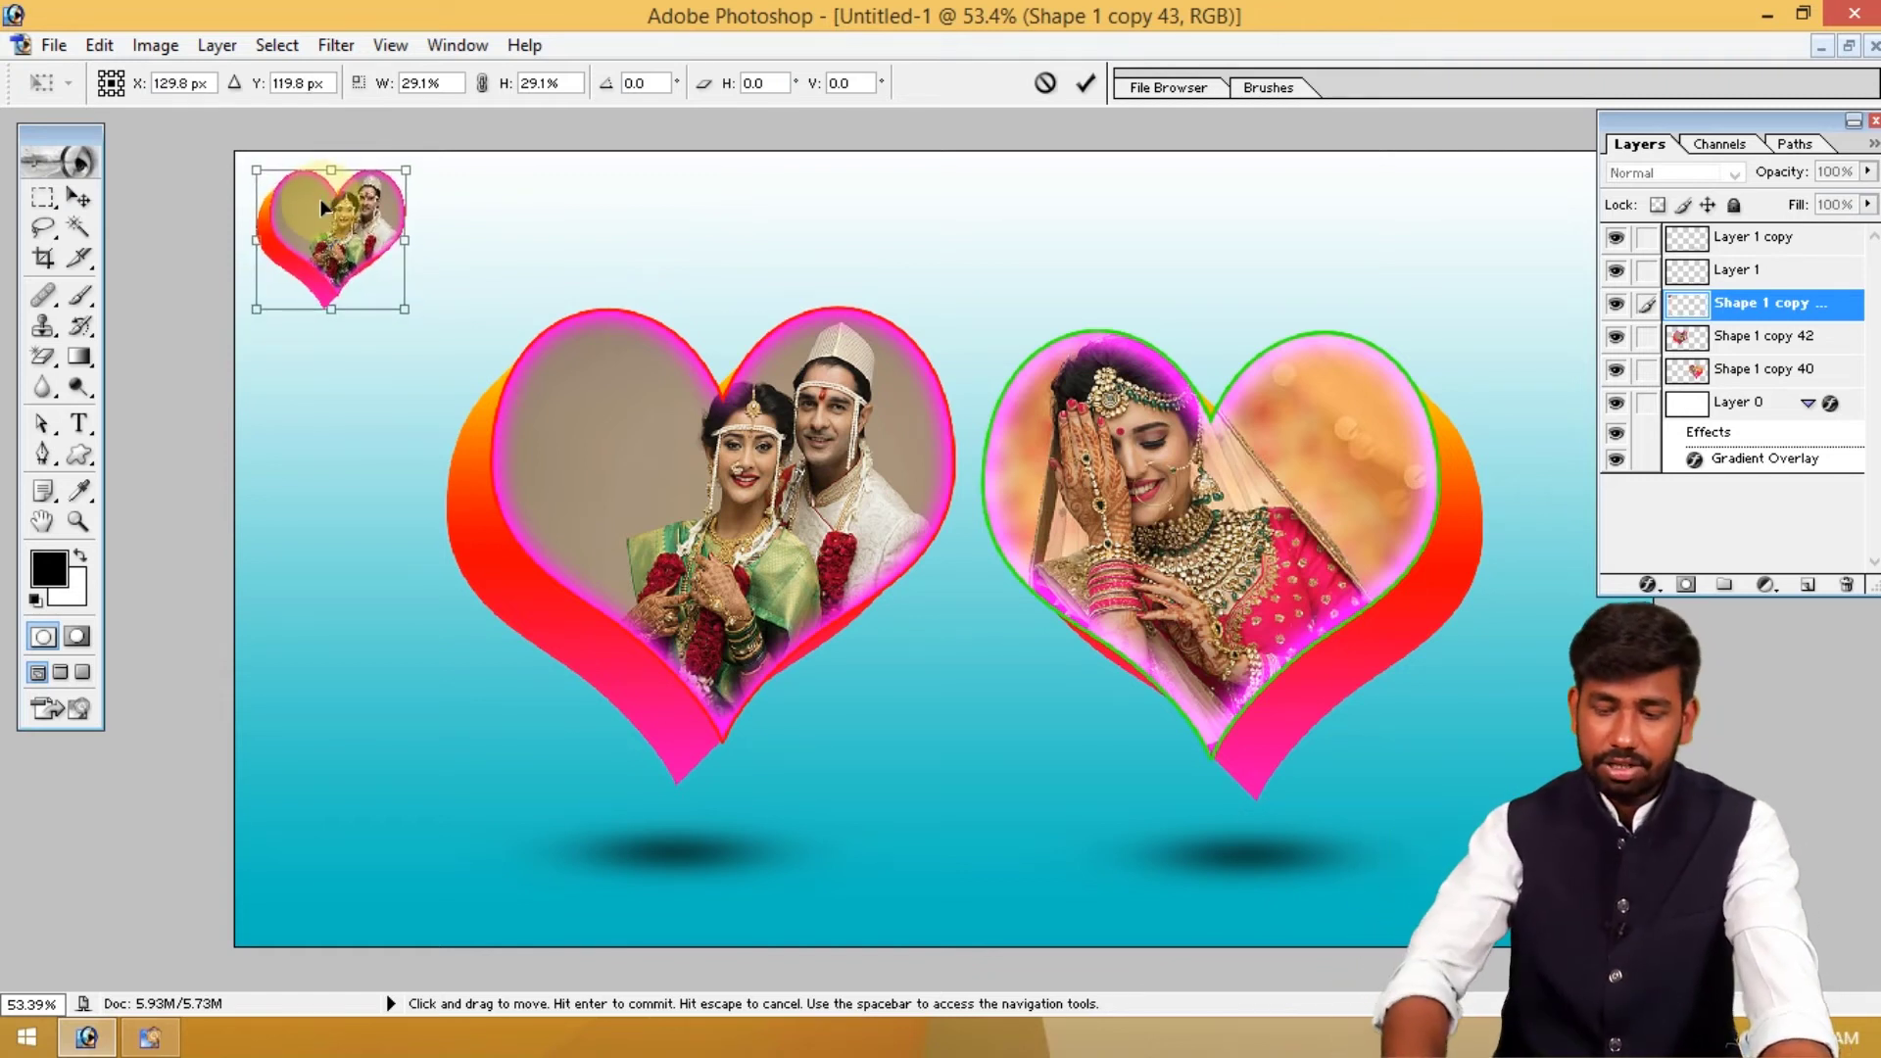
{"action": "key", "text": "Return"}
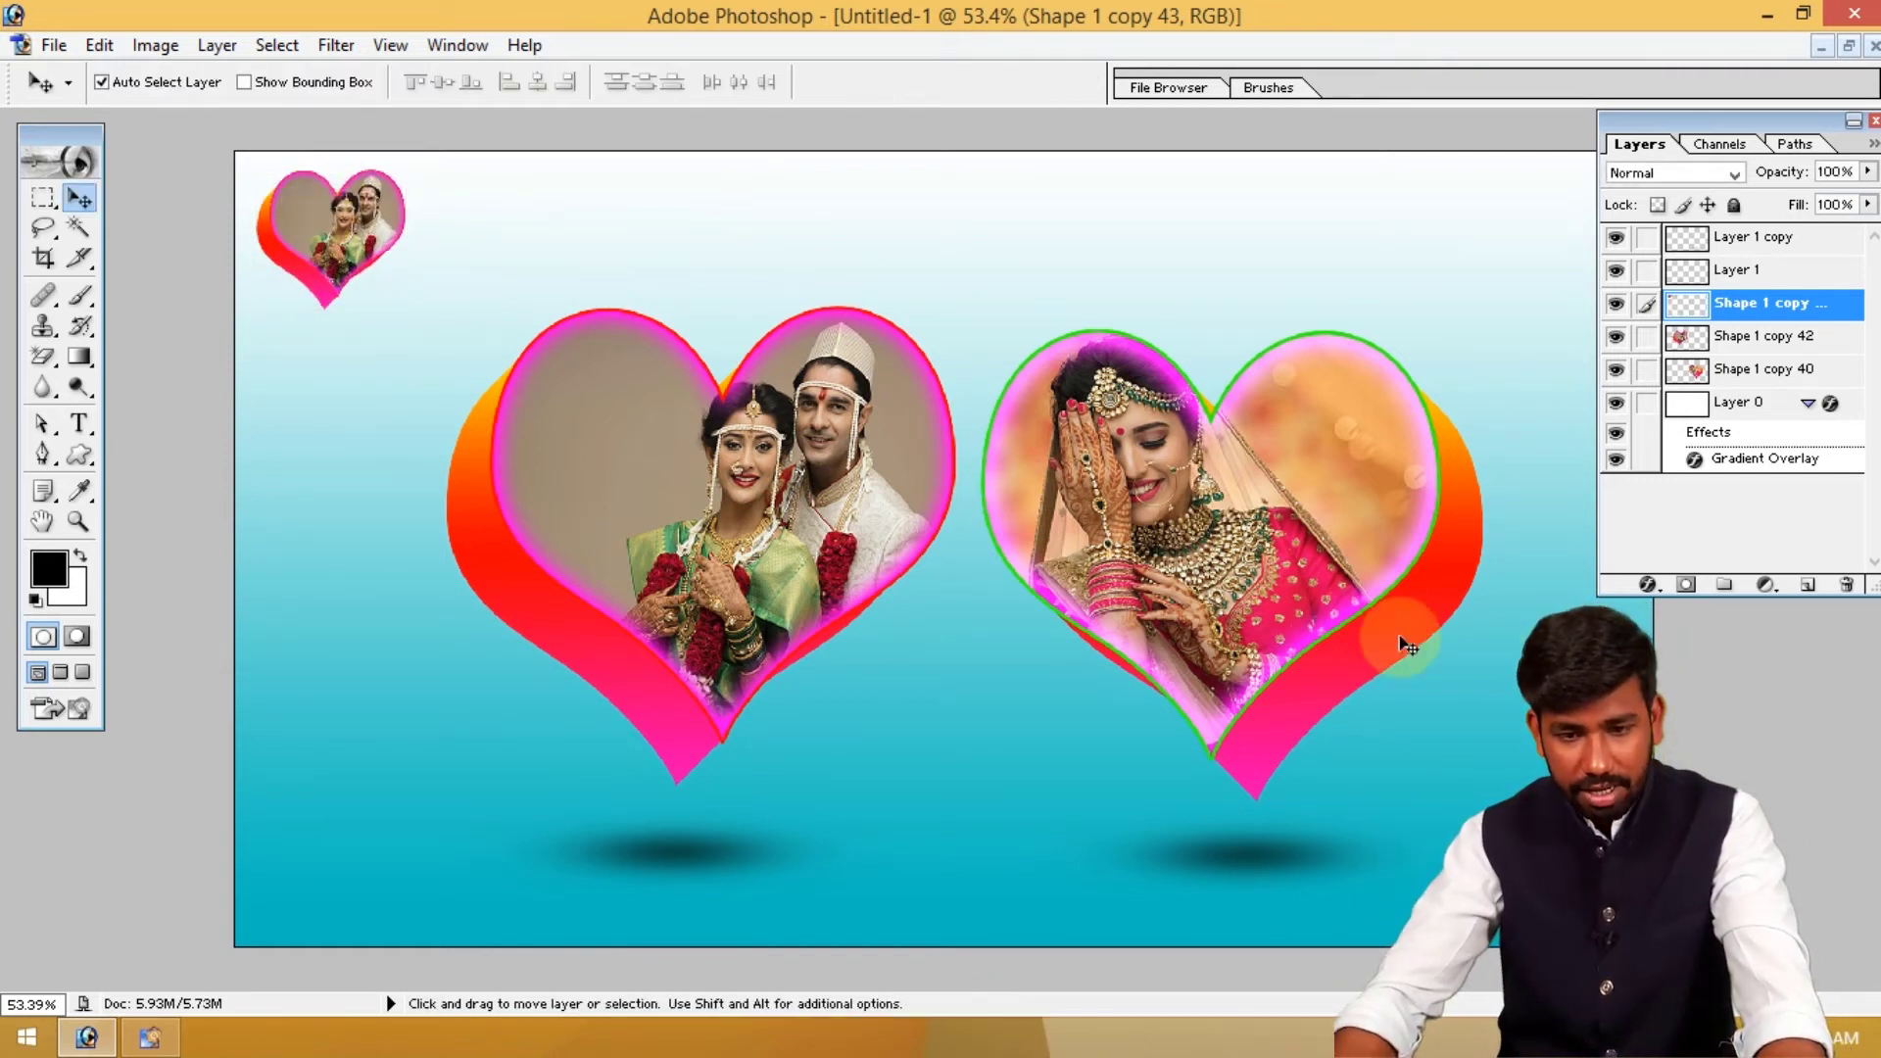
Duplicate the bride heart and shrink the copy proportionally to a small heart in the canvas's lower-right corner
{"action": "left_click", "coordinate": [1281, 502]}
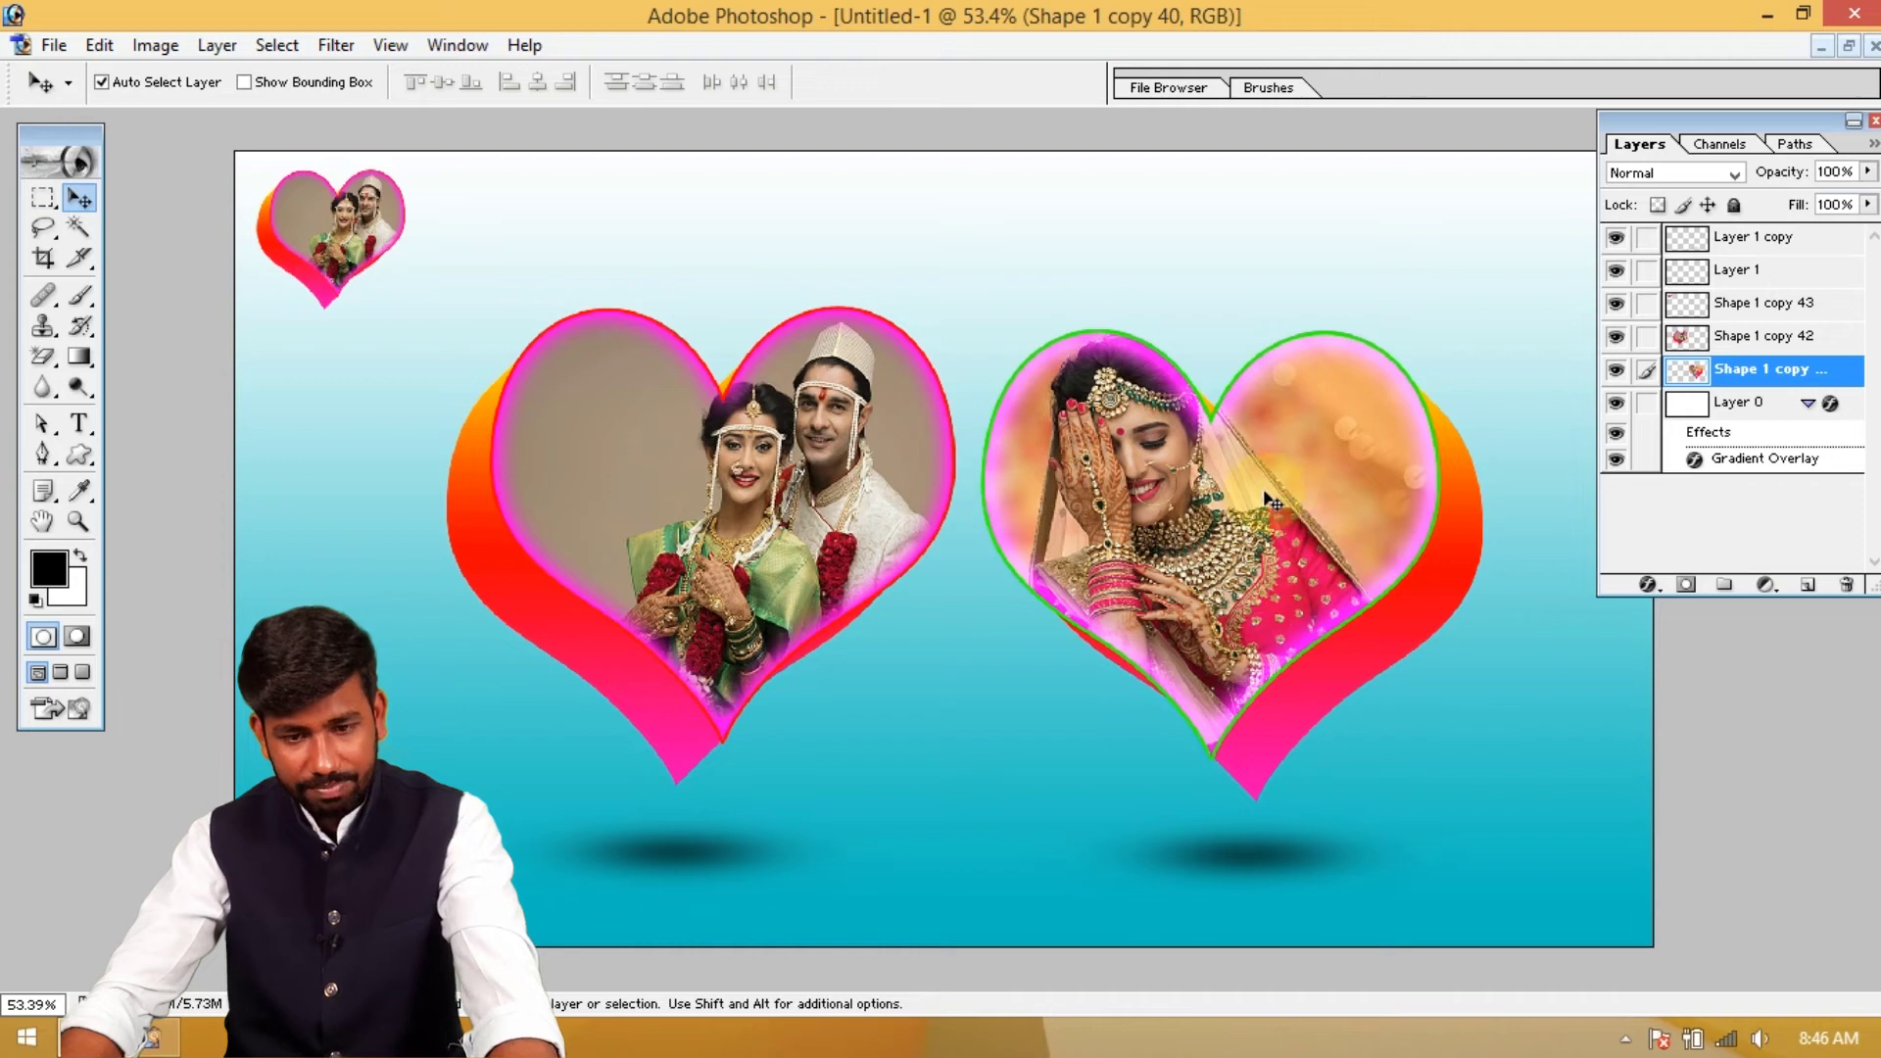
{"action": "left_click_drag", "start_coordinate": [1172, 413], "coordinate": [1365, 587], "text": "alt"}
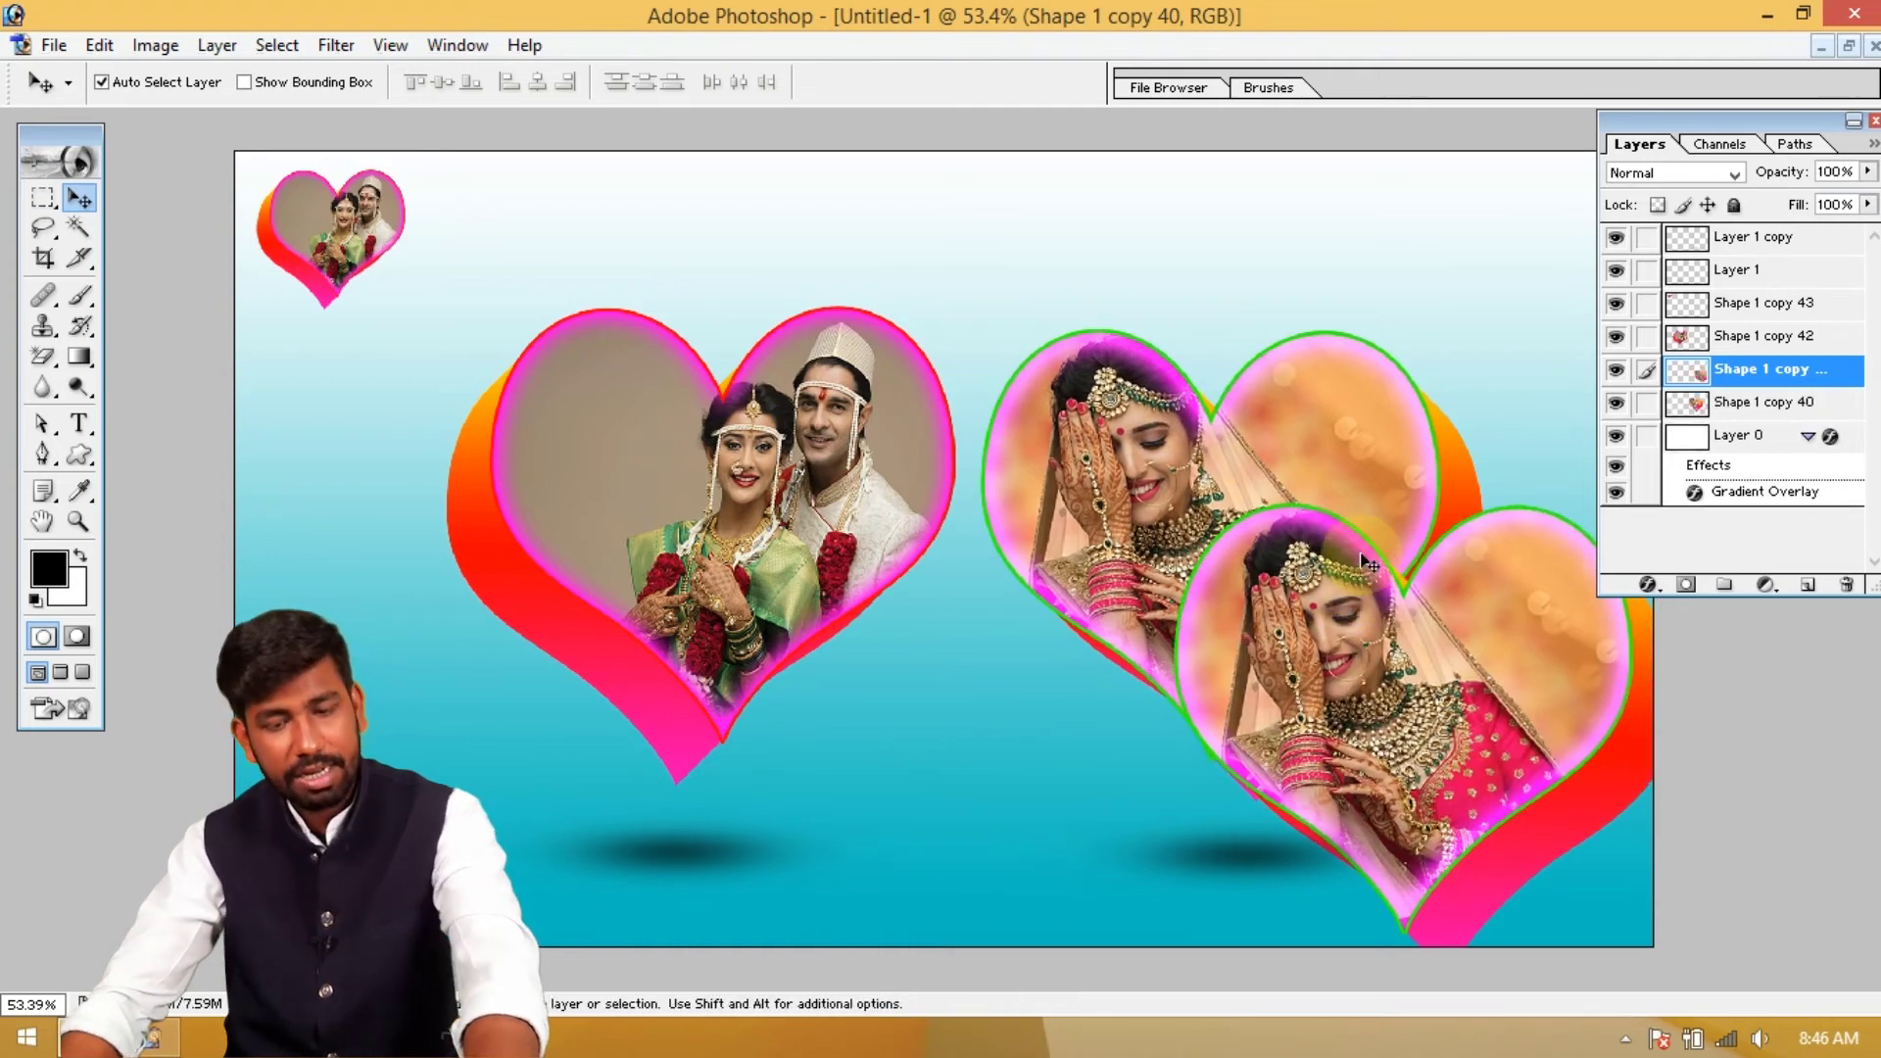
{"action": "key", "text": "ctrl+t"}
{"action": "left_click_drag", "start_coordinate": [1176, 507], "coordinate": [1514, 796], "text": "shift"}
{"action": "key", "text": "Return"}
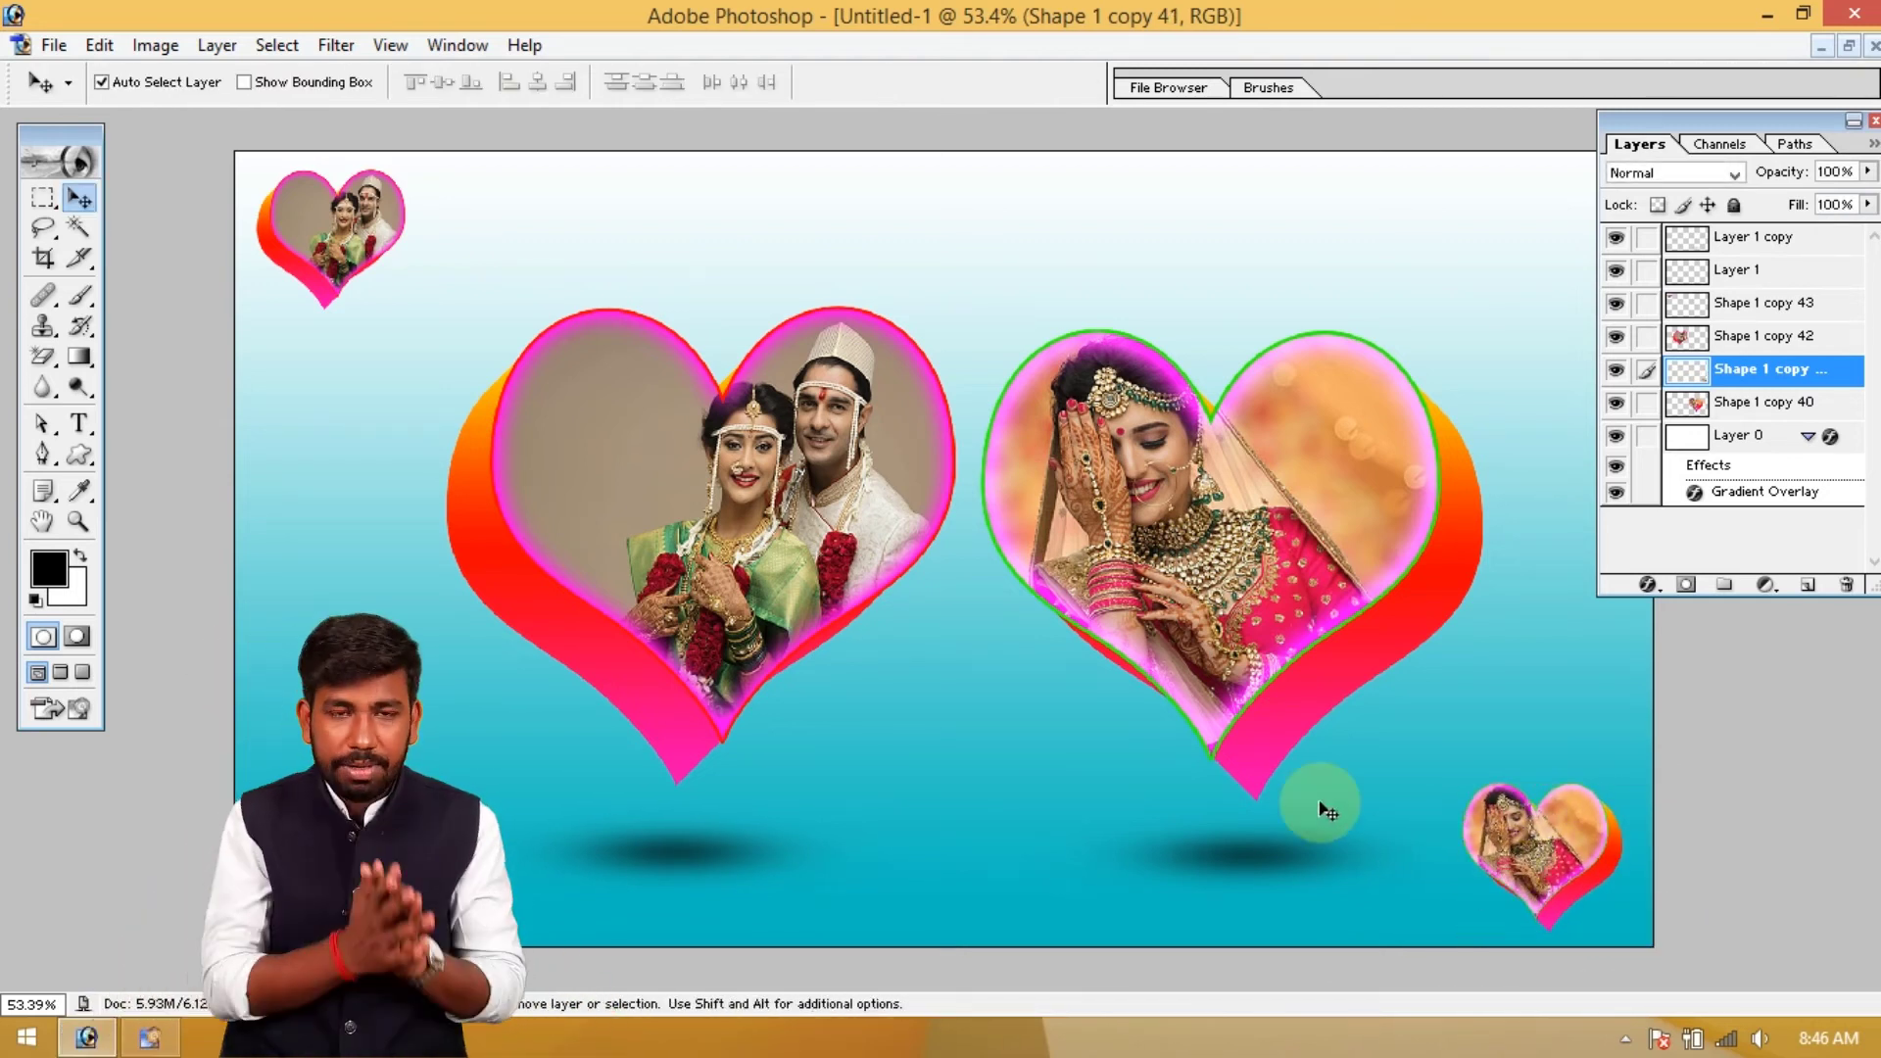